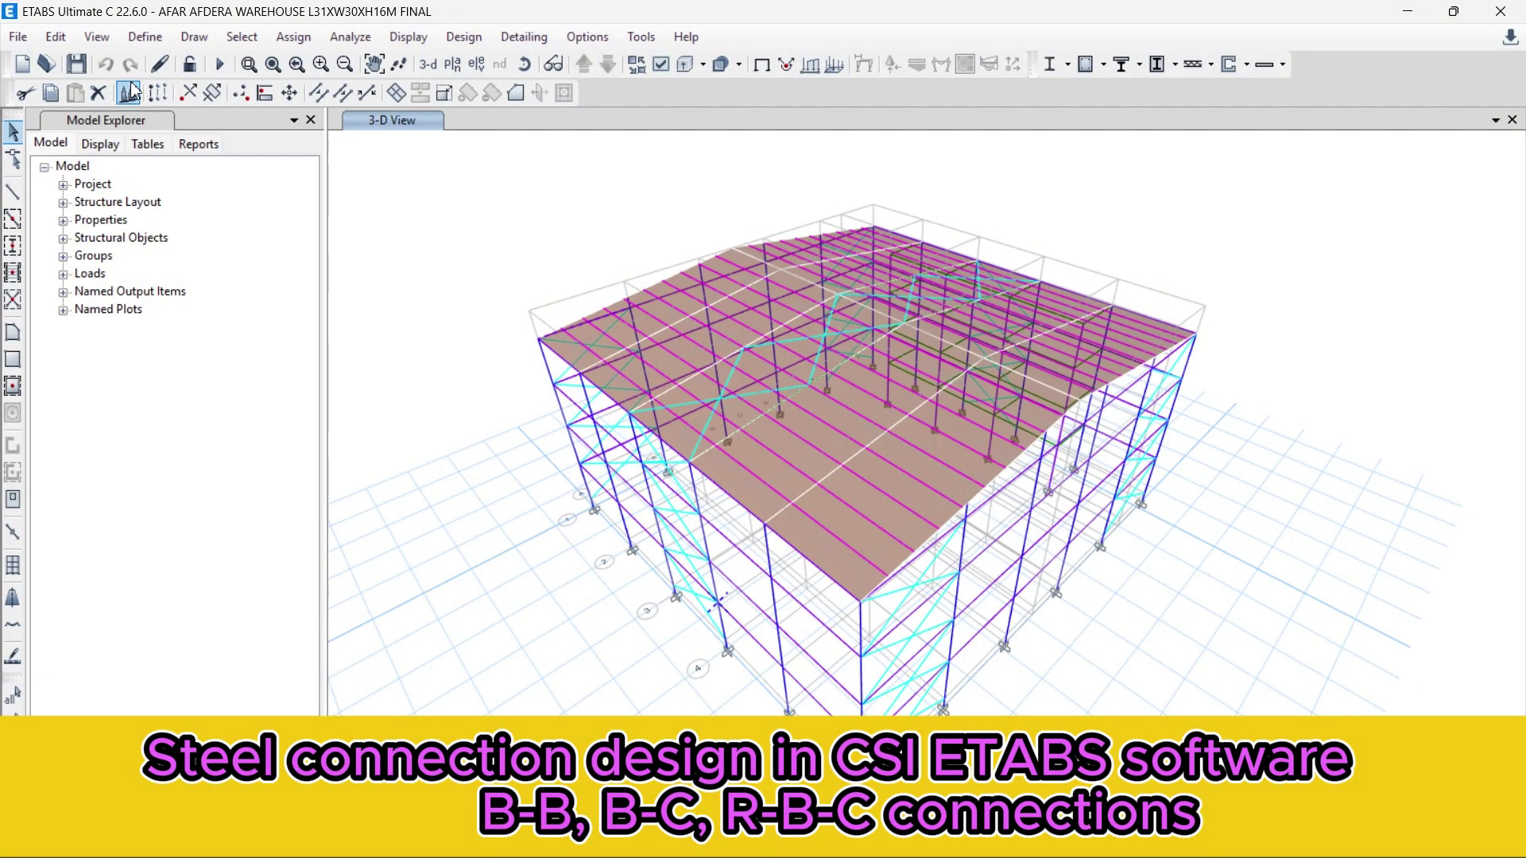
# - Review the defined load combinations, from Comb1 SERV through Comb42, including the wind combinations
pyautogui.click(151, 42)
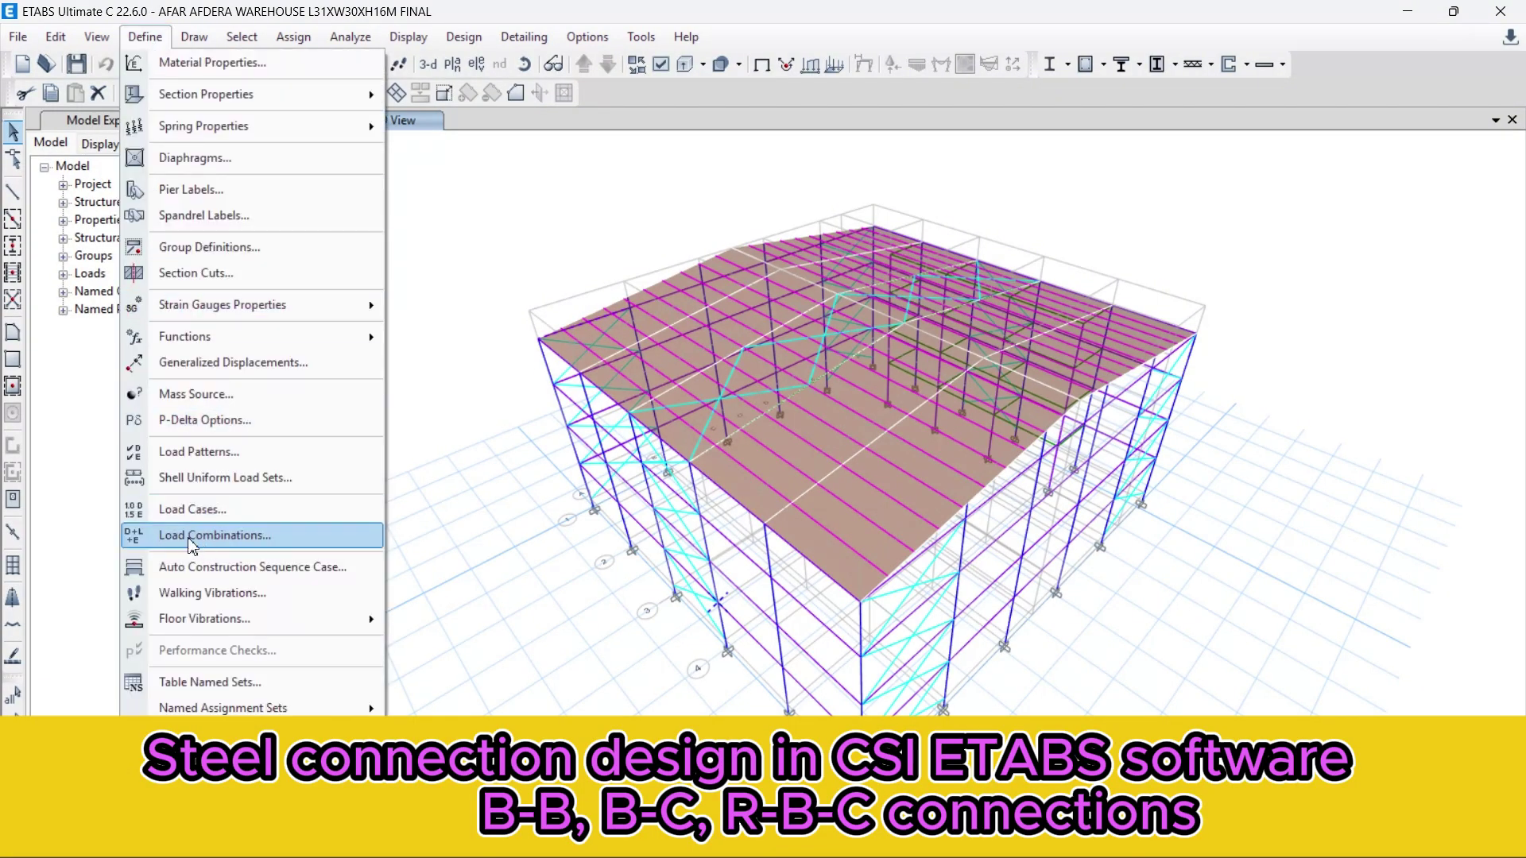
pyautogui.click(208, 542)
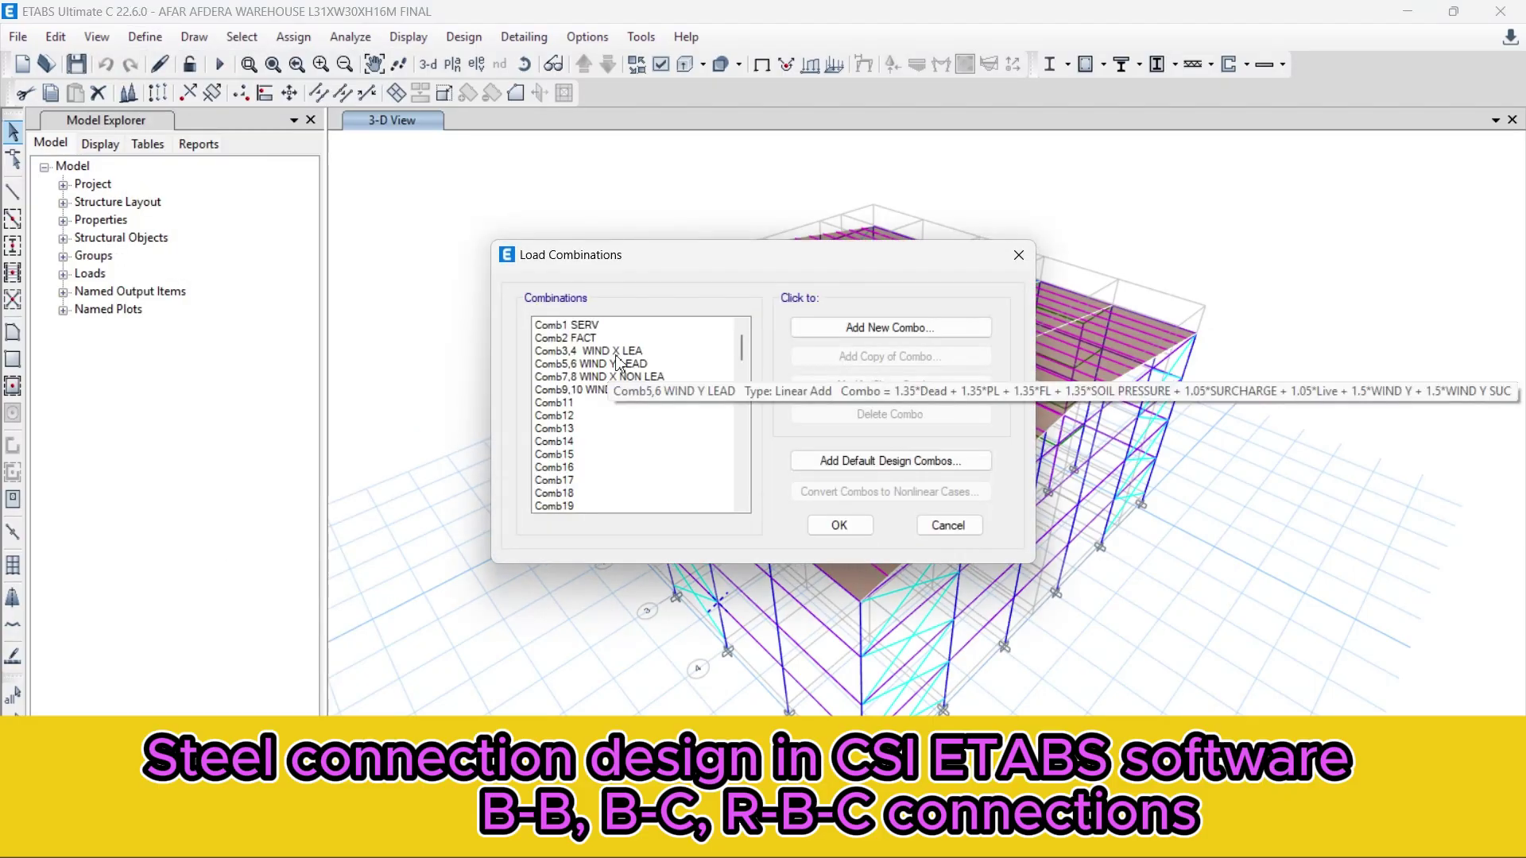
pyautogui.moveTo(599, 359)
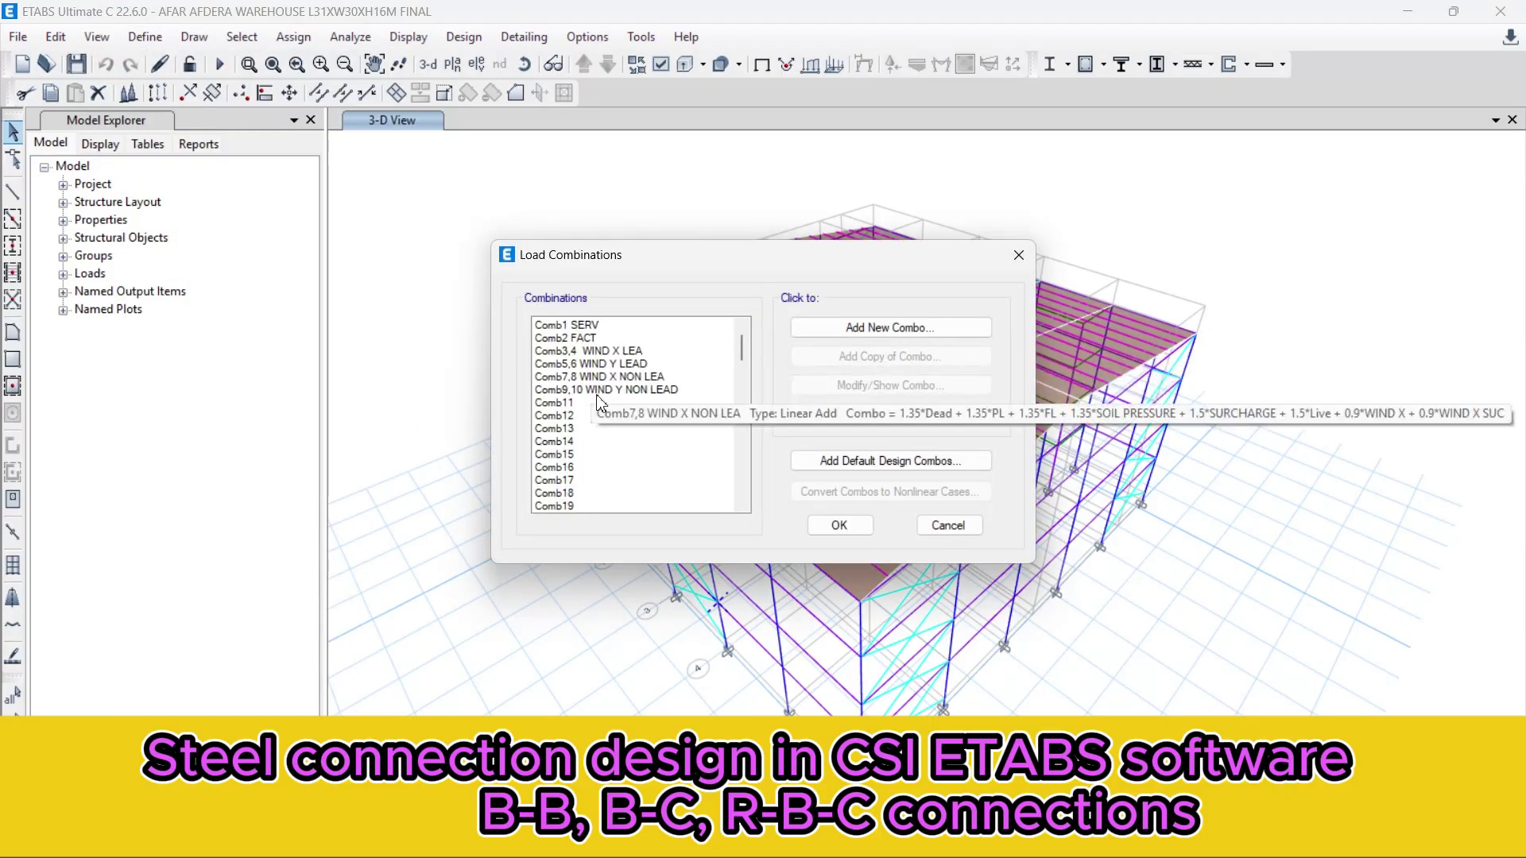
pyautogui.moveTo(612, 390)
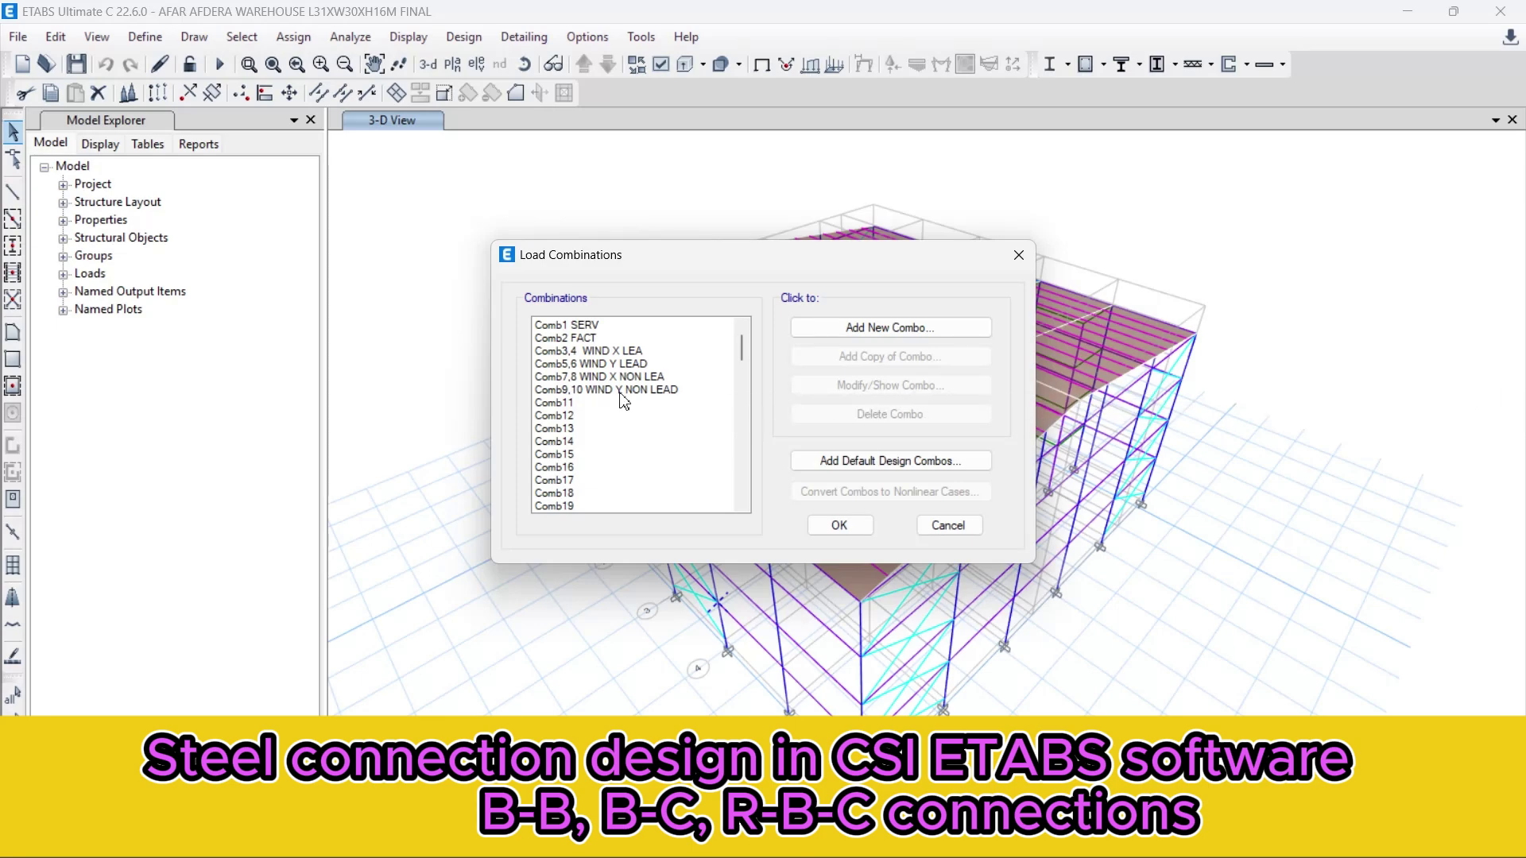
pyautogui.moveTo(574, 425)
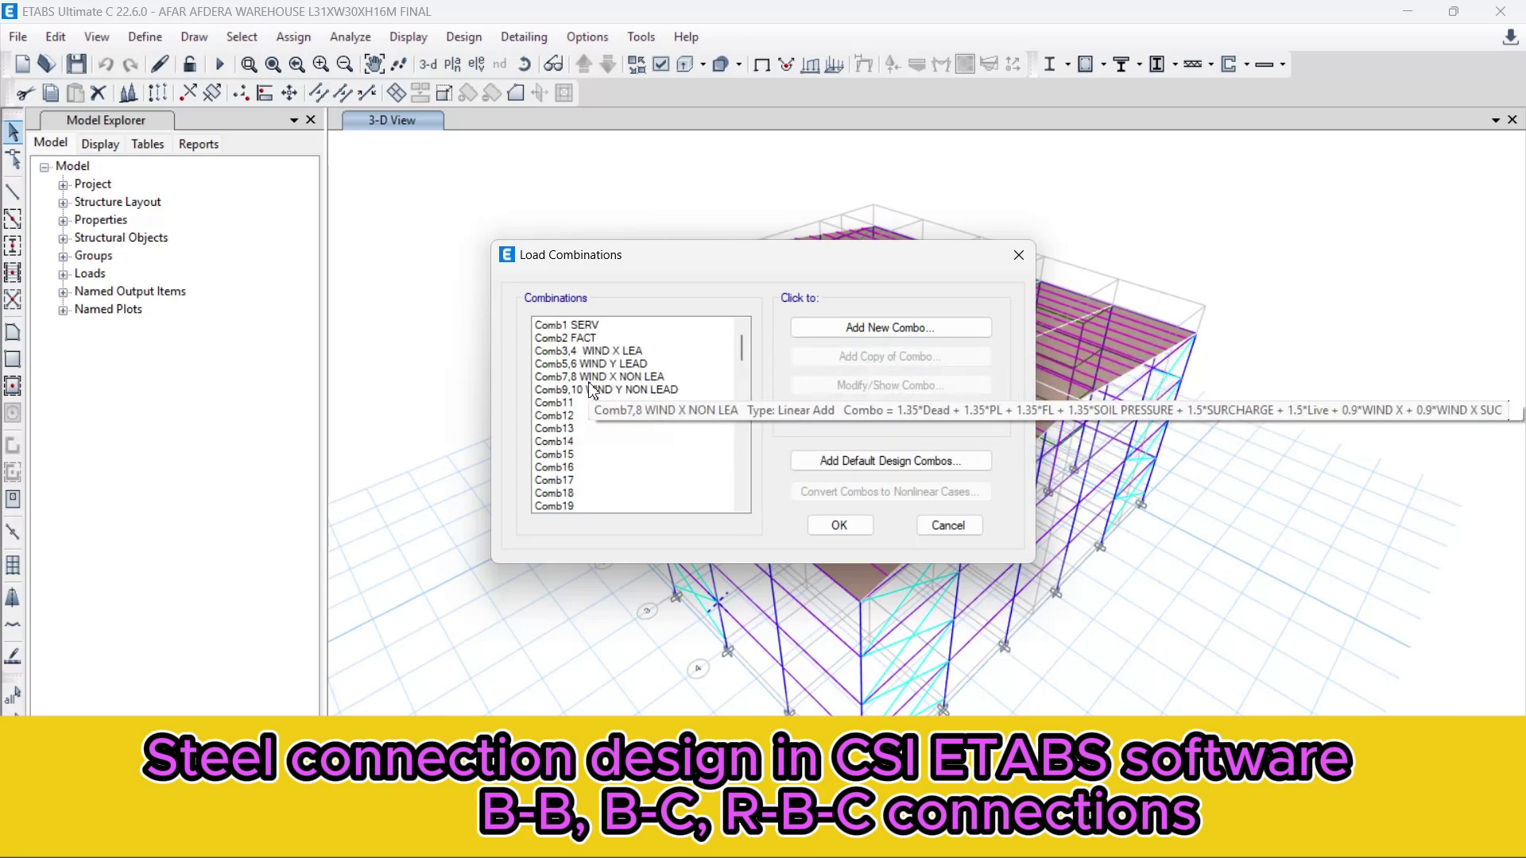
pyautogui.scroll(-5, 592, 468)
pyautogui.scroll(-4, 592, 482)
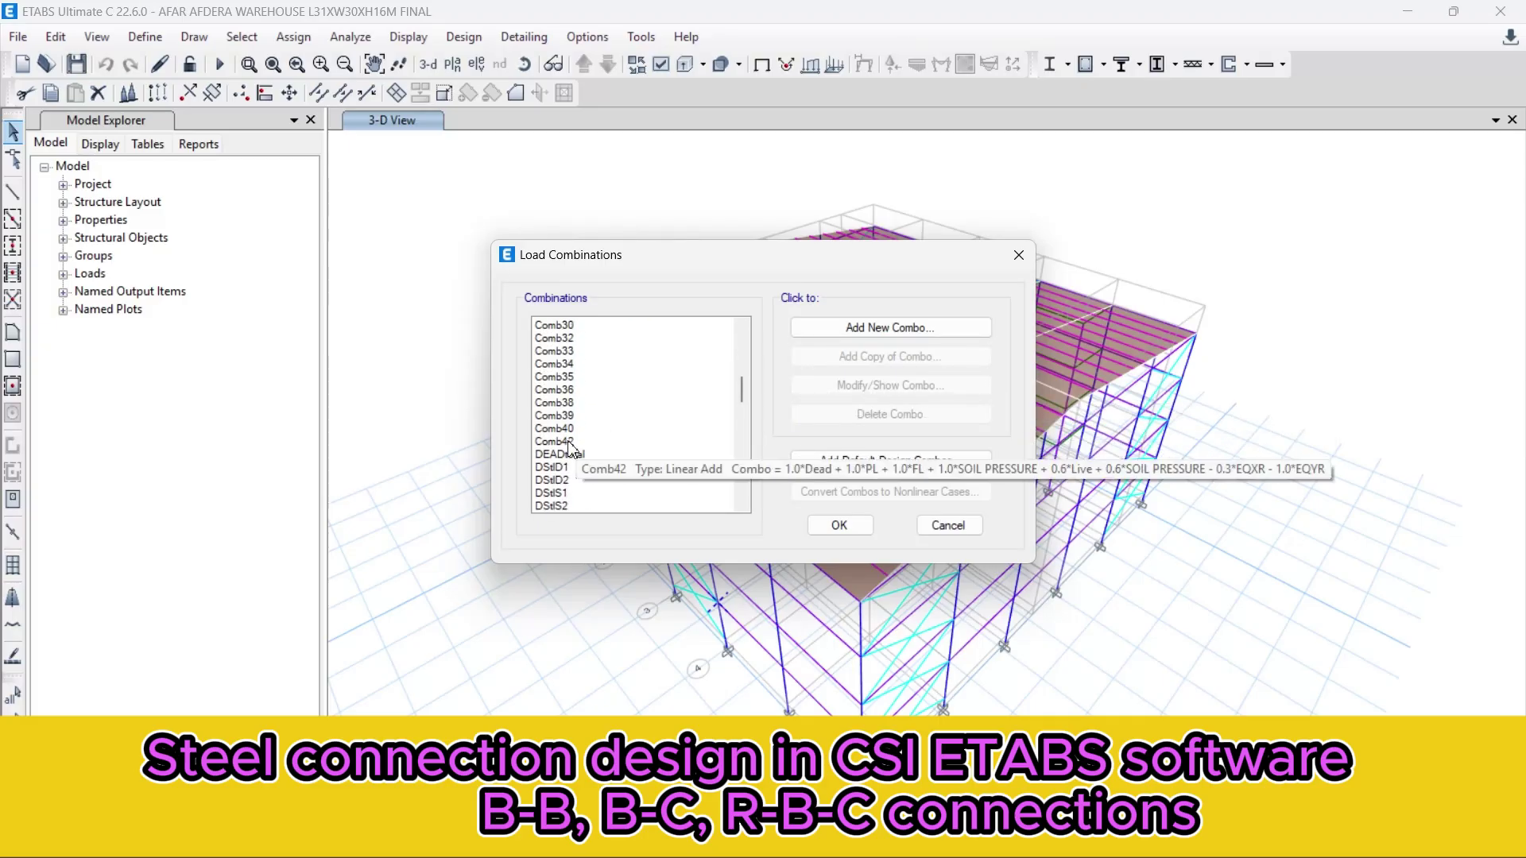
pyautogui.click(611, 441)
pyautogui.click(841, 526)
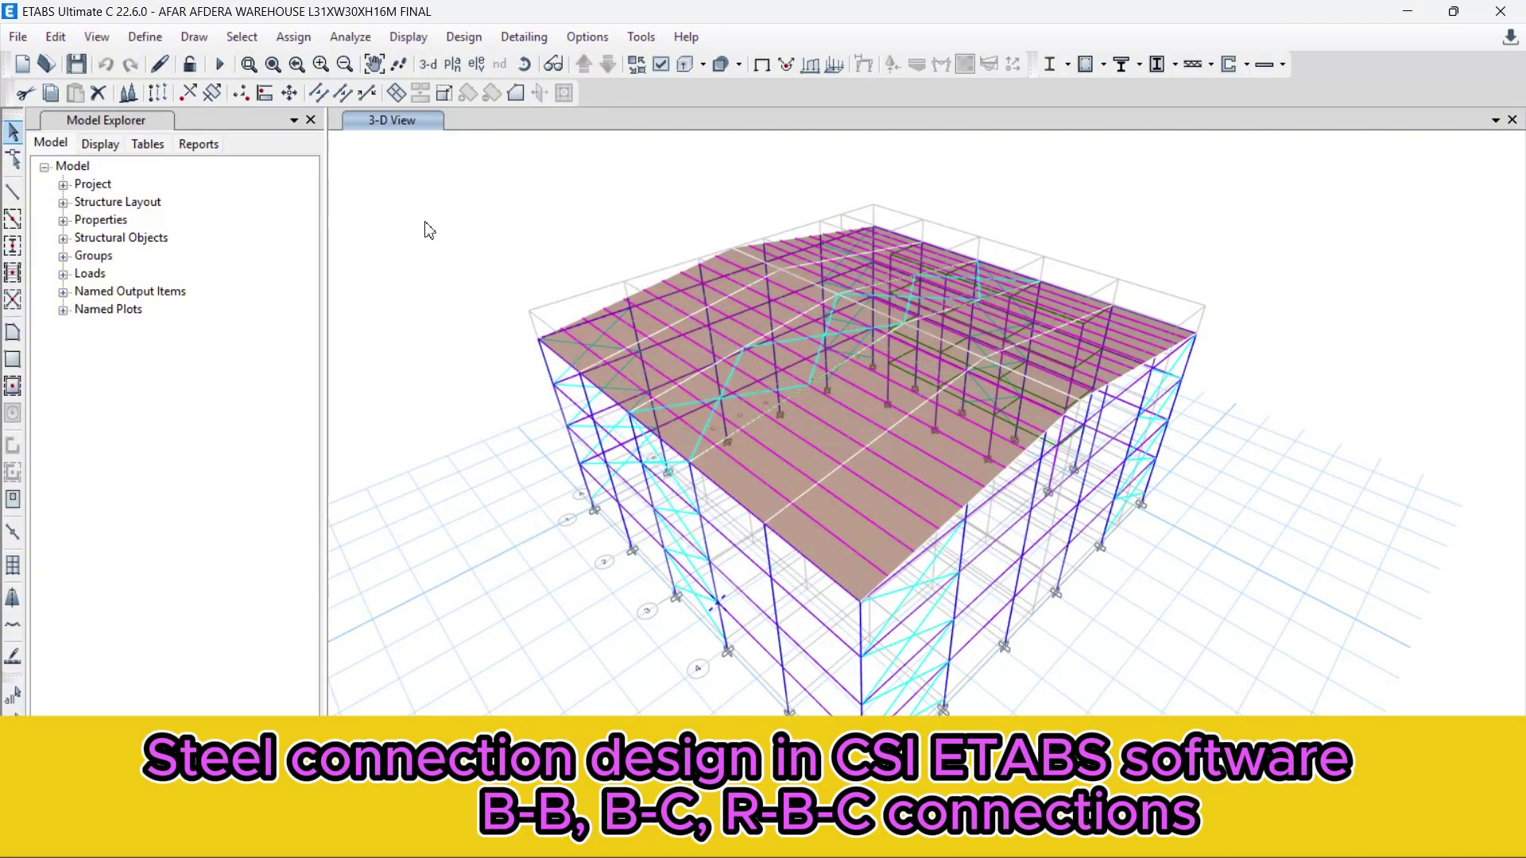
# - Display the wind pressure shell loads on the roof for the WIND X load pattern
pyautogui.click(406, 40)
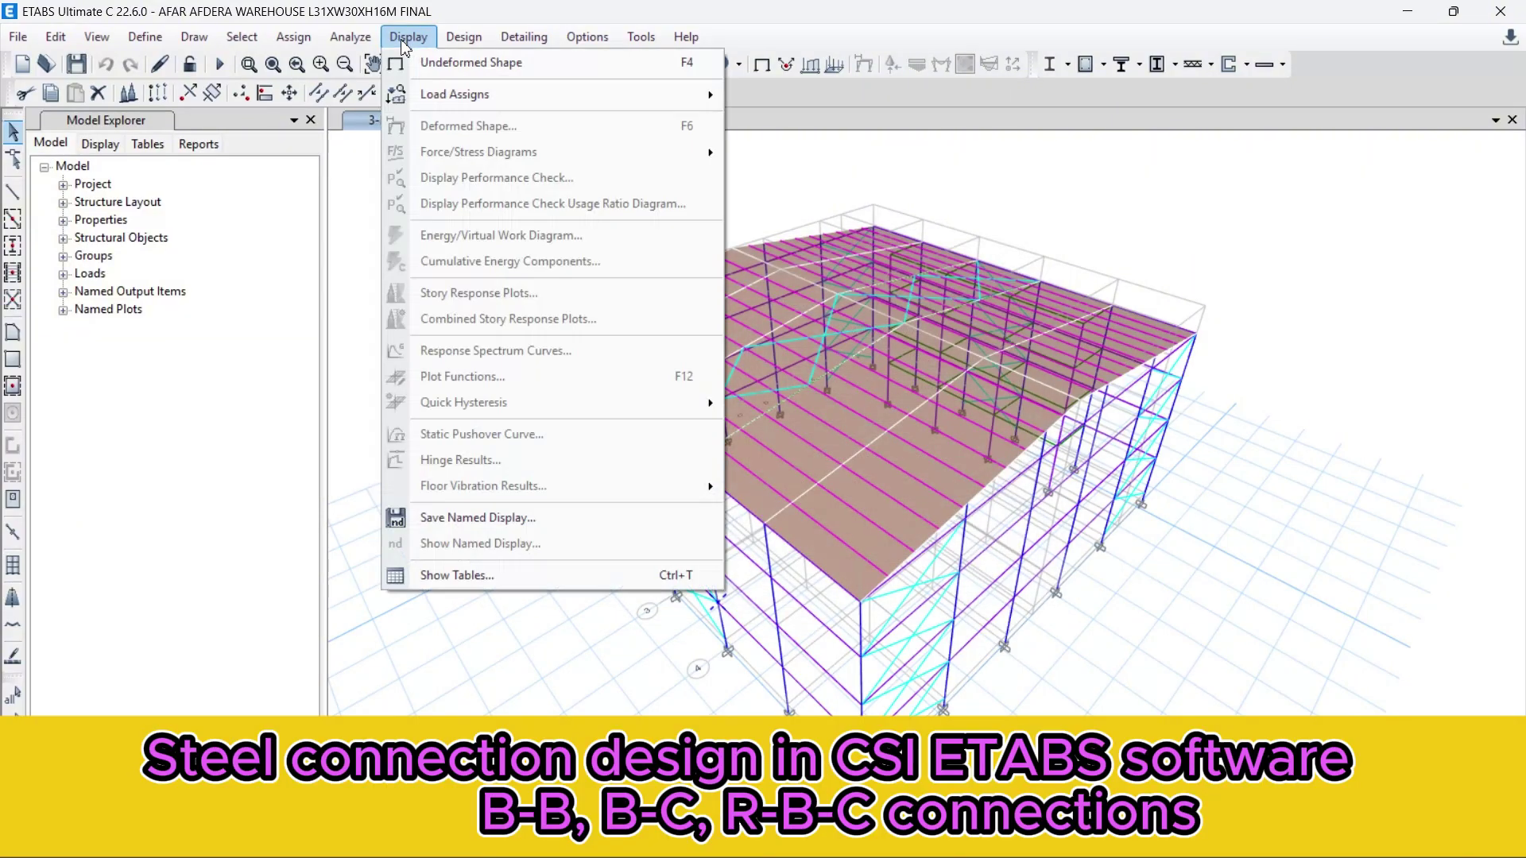
pyautogui.moveTo(435, 95)
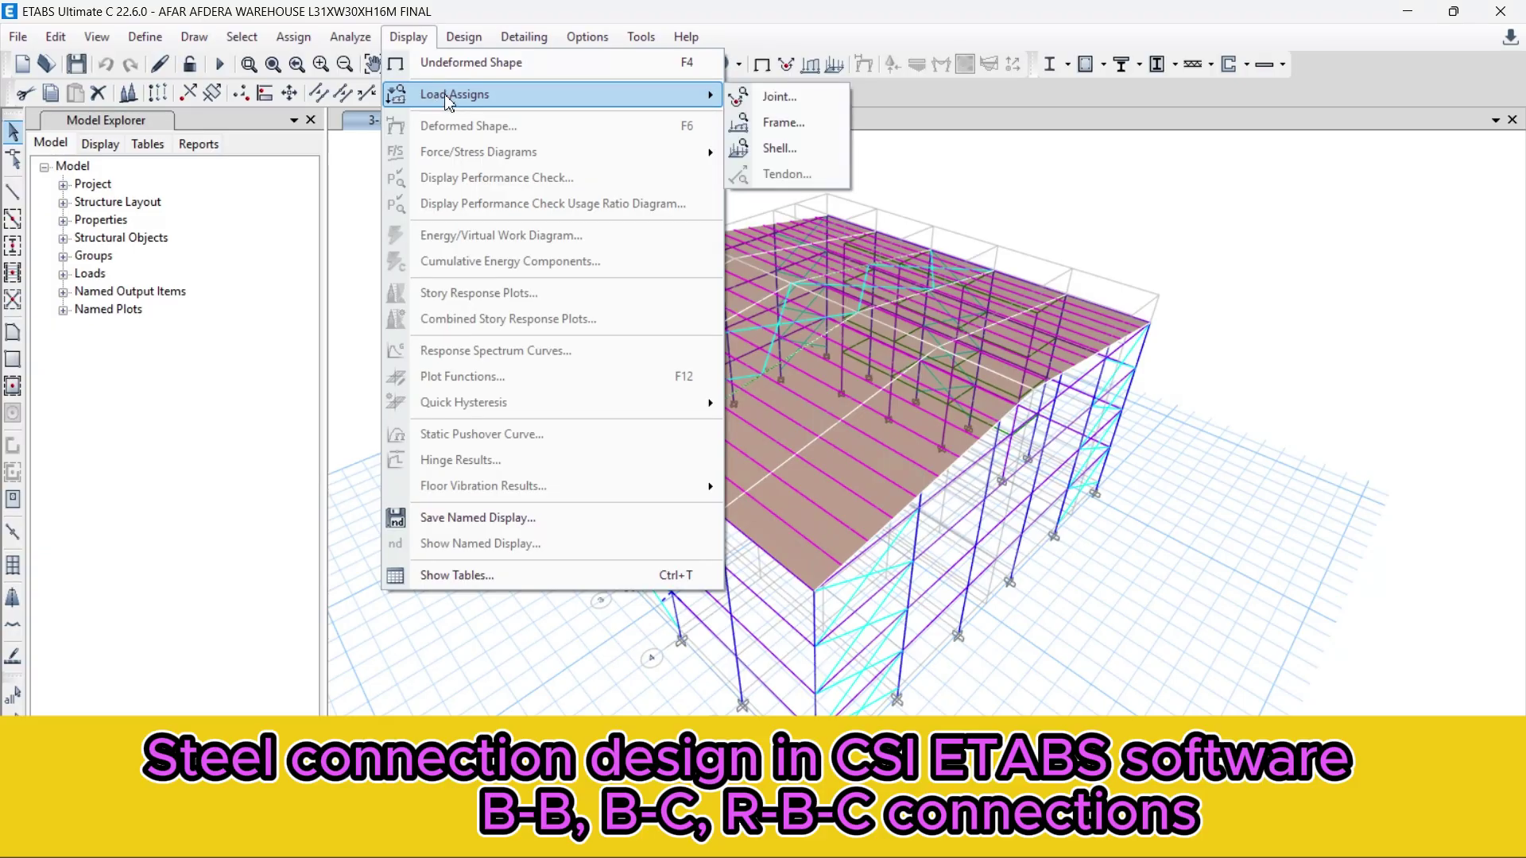
pyautogui.click(784, 149)
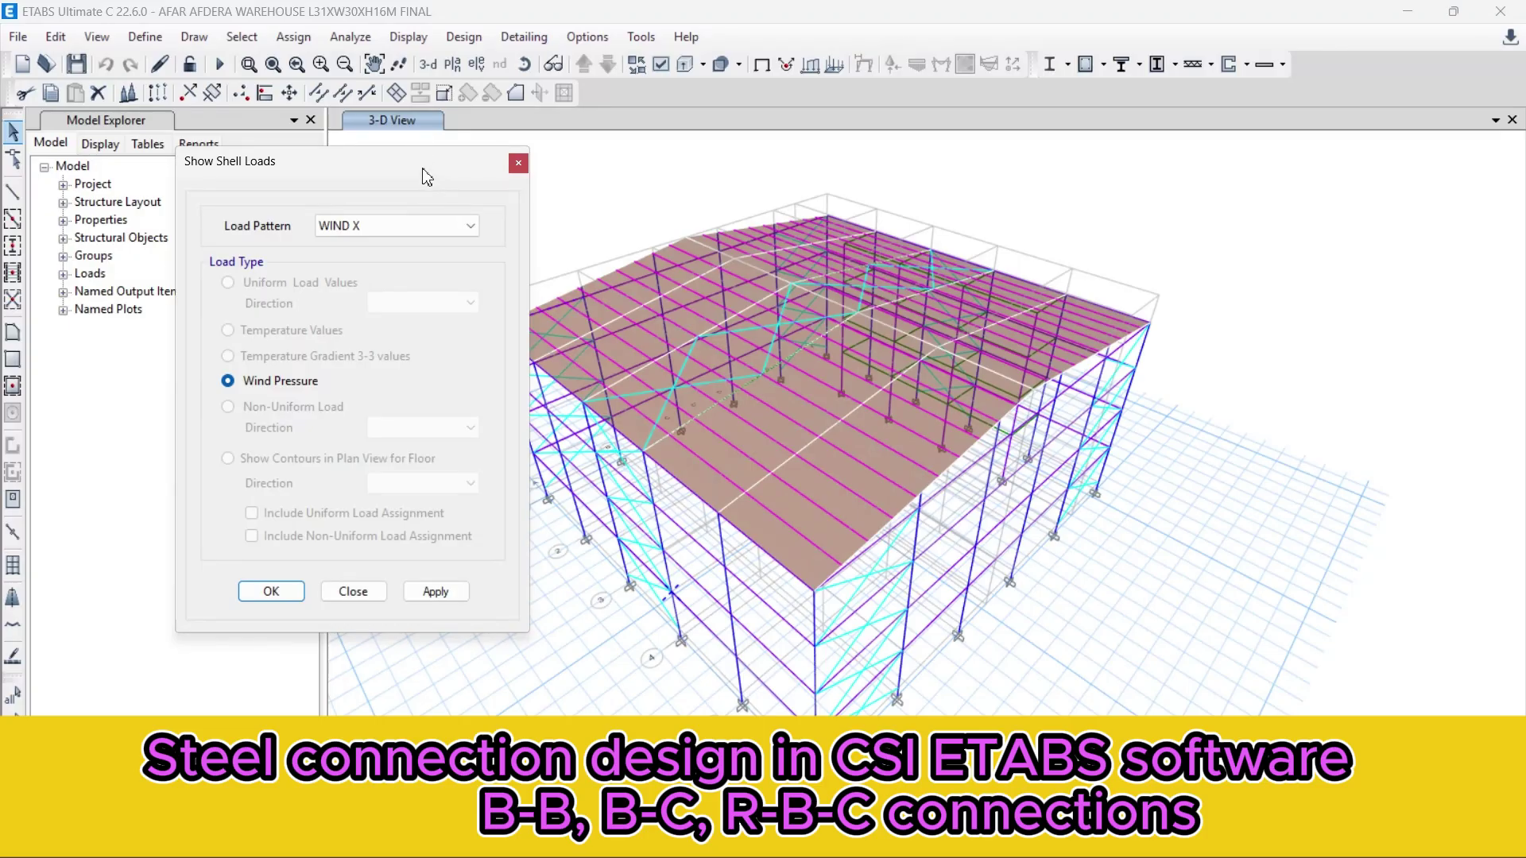
pyautogui.moveTo(427, 178); pyautogui.dragTo(426, 151)
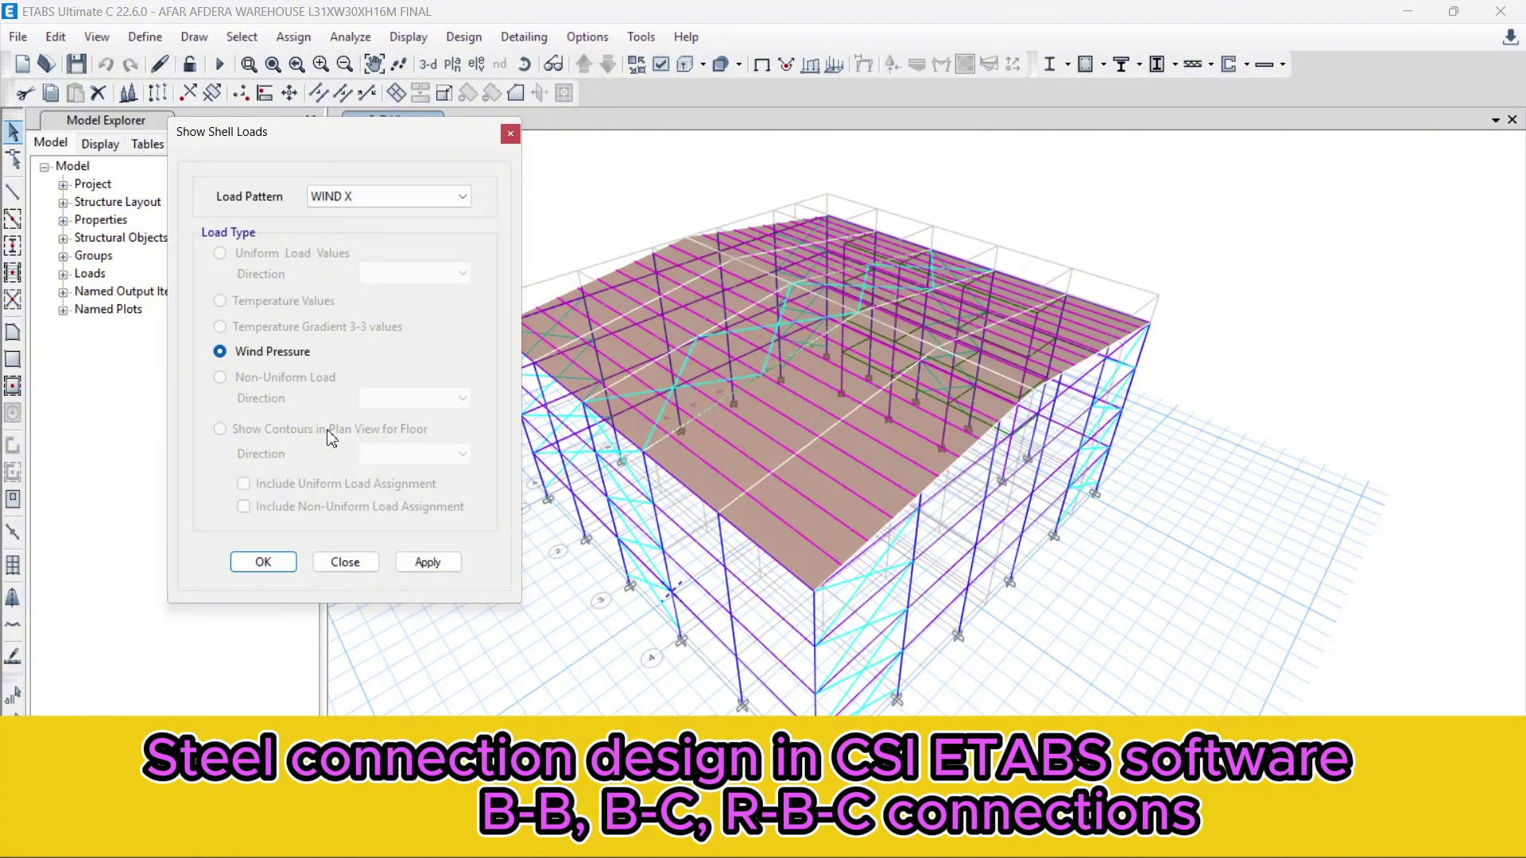
pyautogui.click(263, 563)
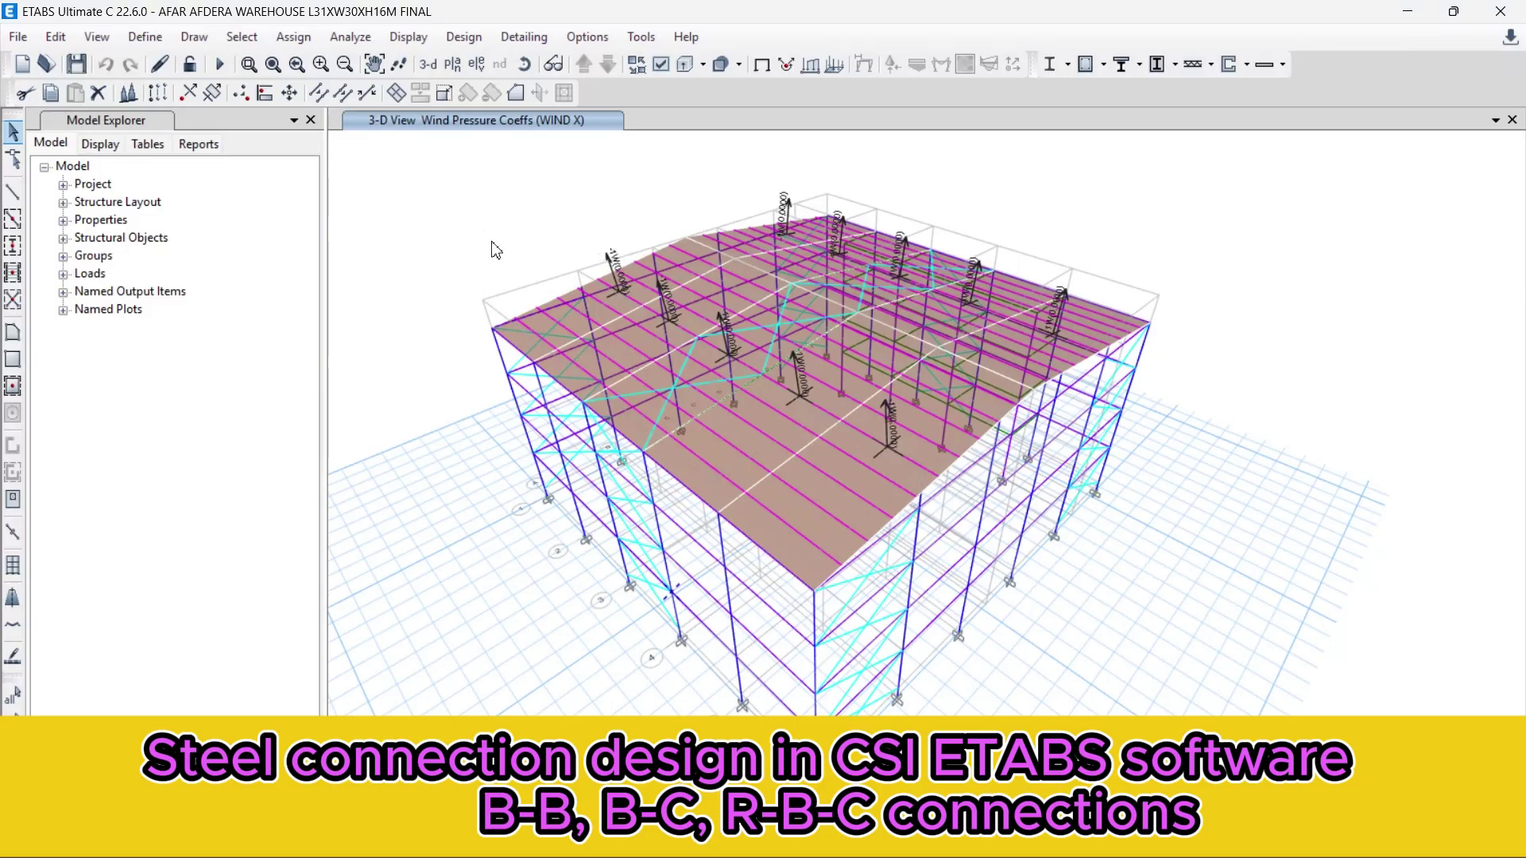
# - Display the roof's wind pressure shell loads for the WIND X SUC load pattern and examine them up close
pyautogui.click(407, 37)
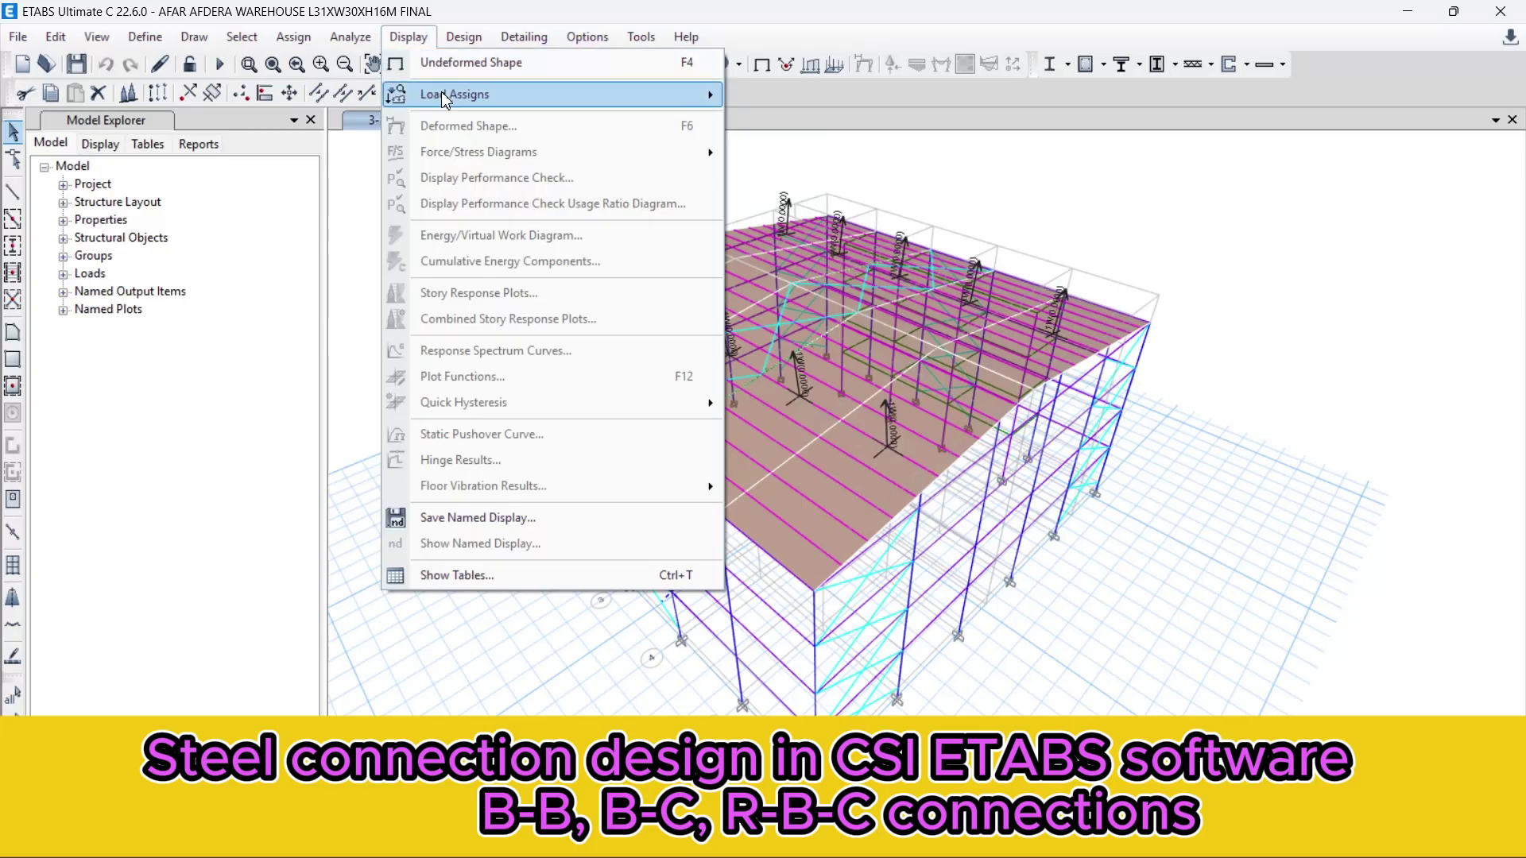
pyautogui.moveTo(442, 93)
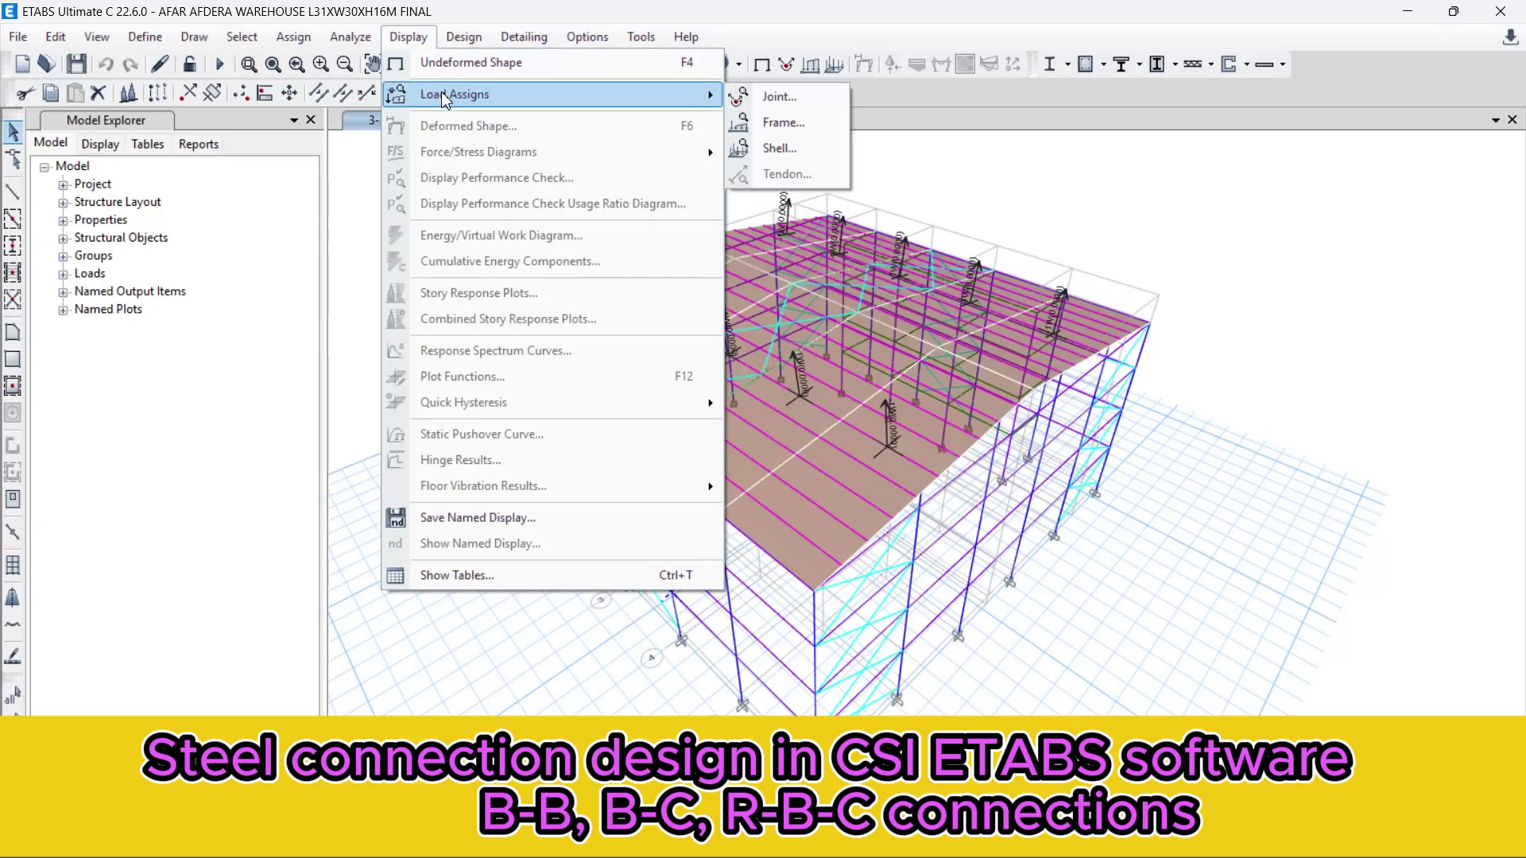
pyautogui.click(785, 147)
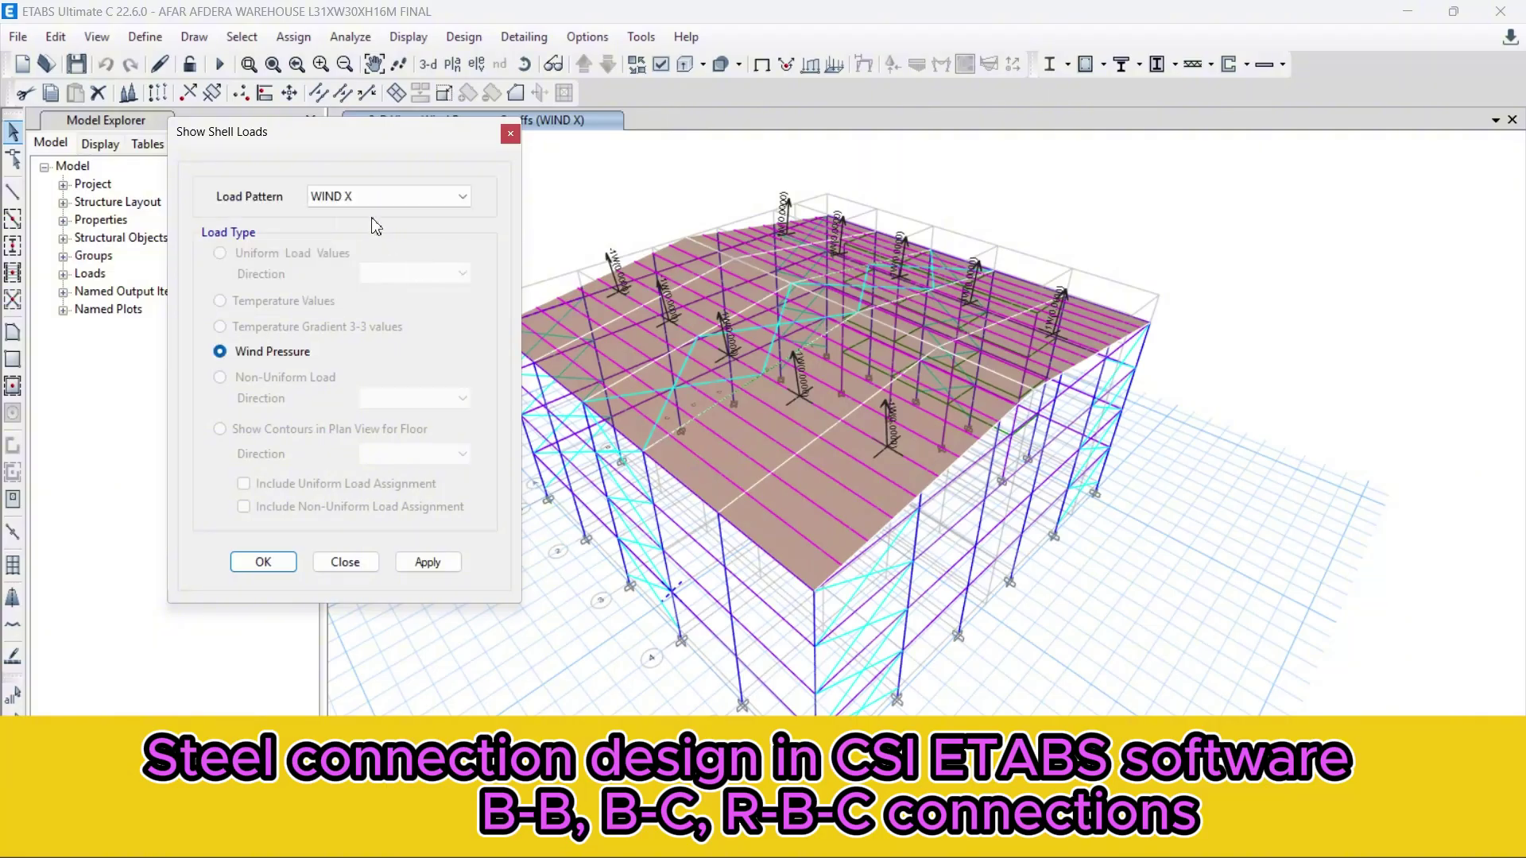
pyautogui.click(373, 198)
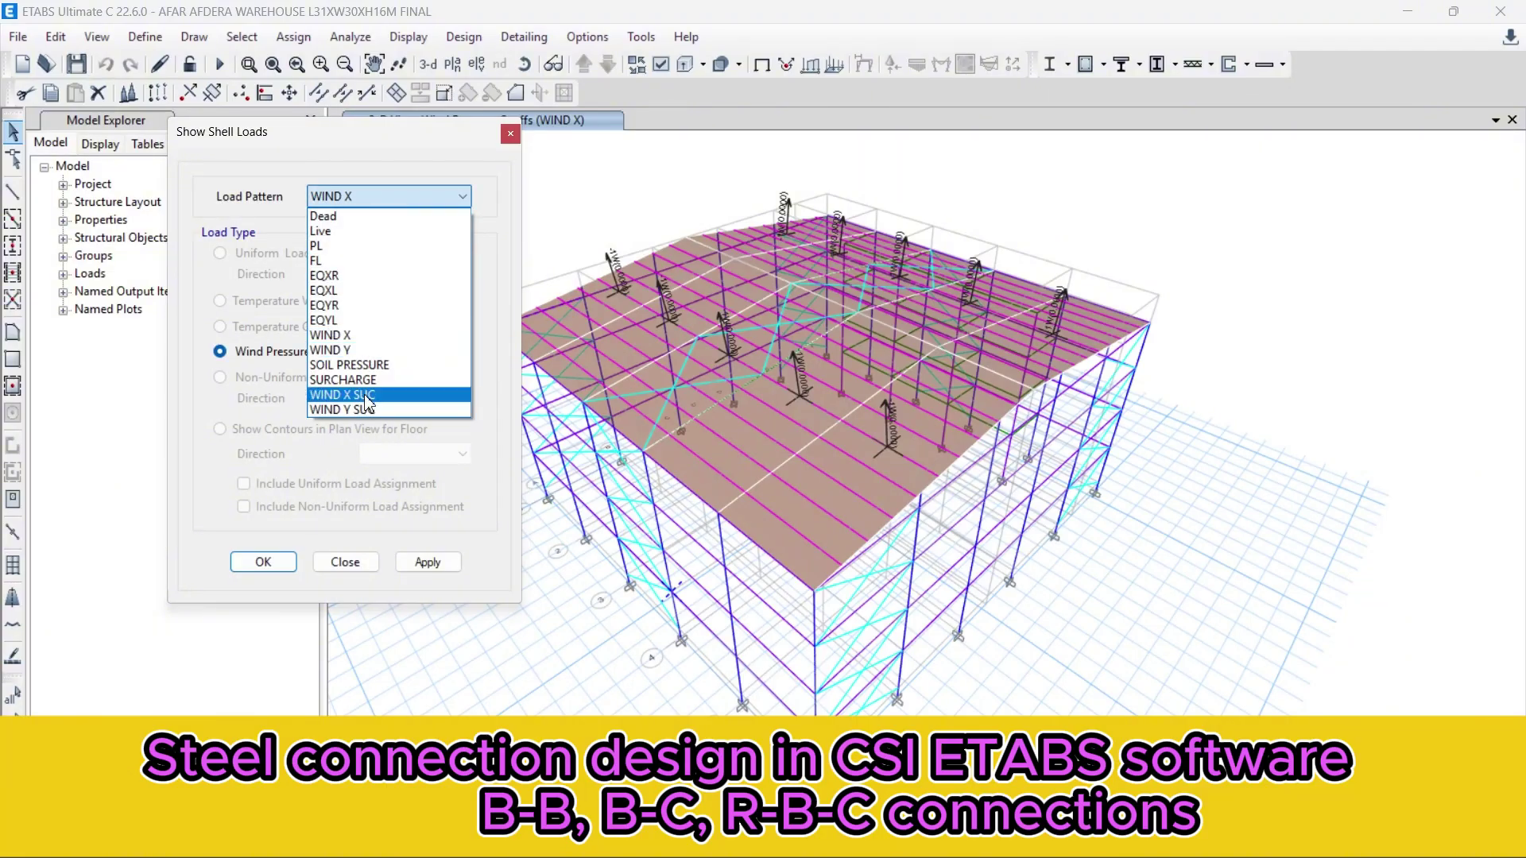
pyautogui.click(370, 395)
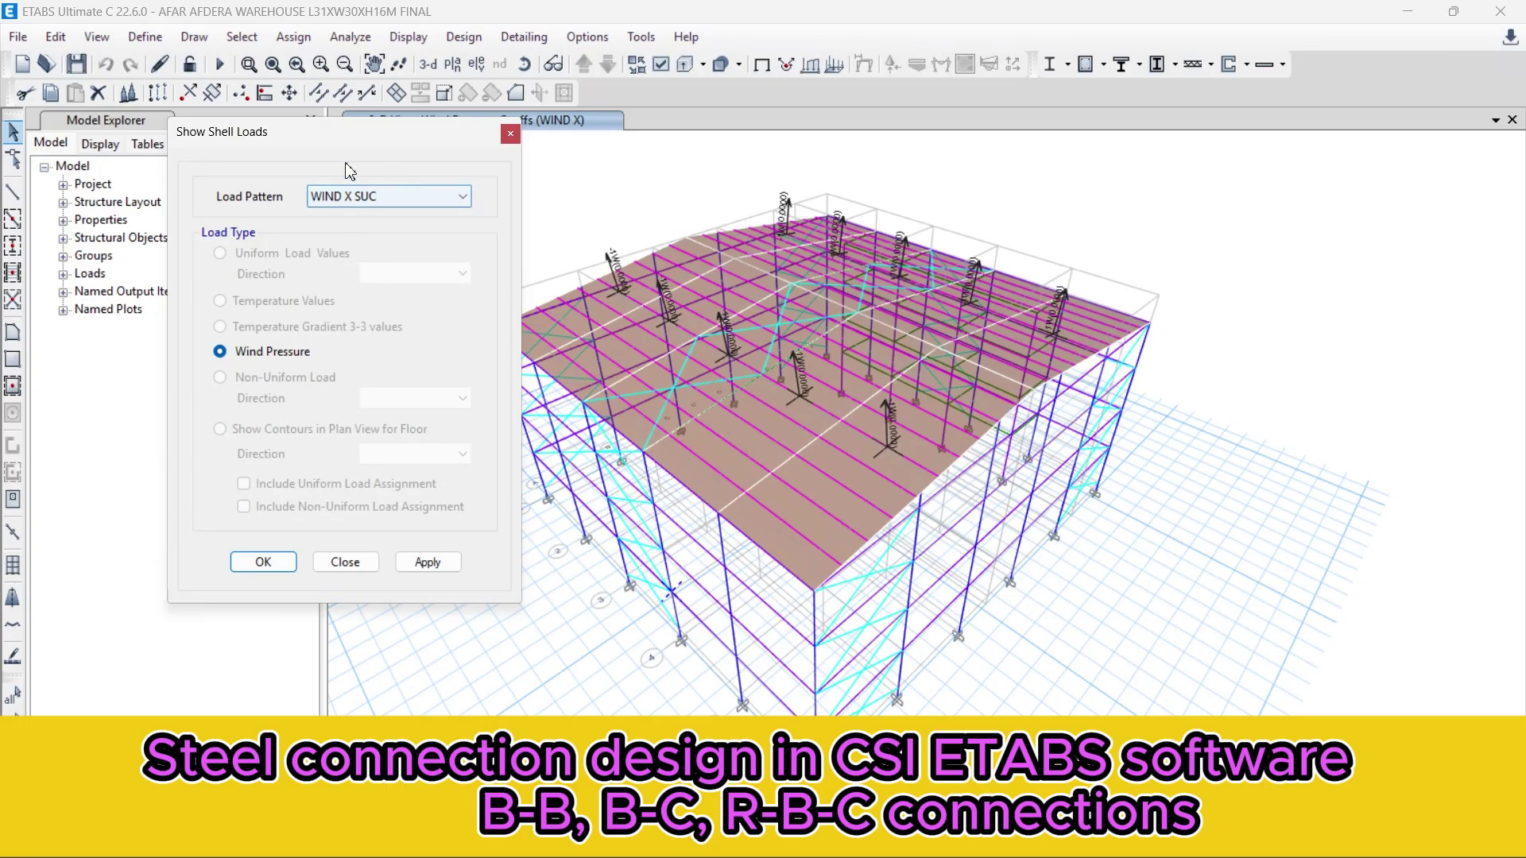
pyautogui.click(262, 562)
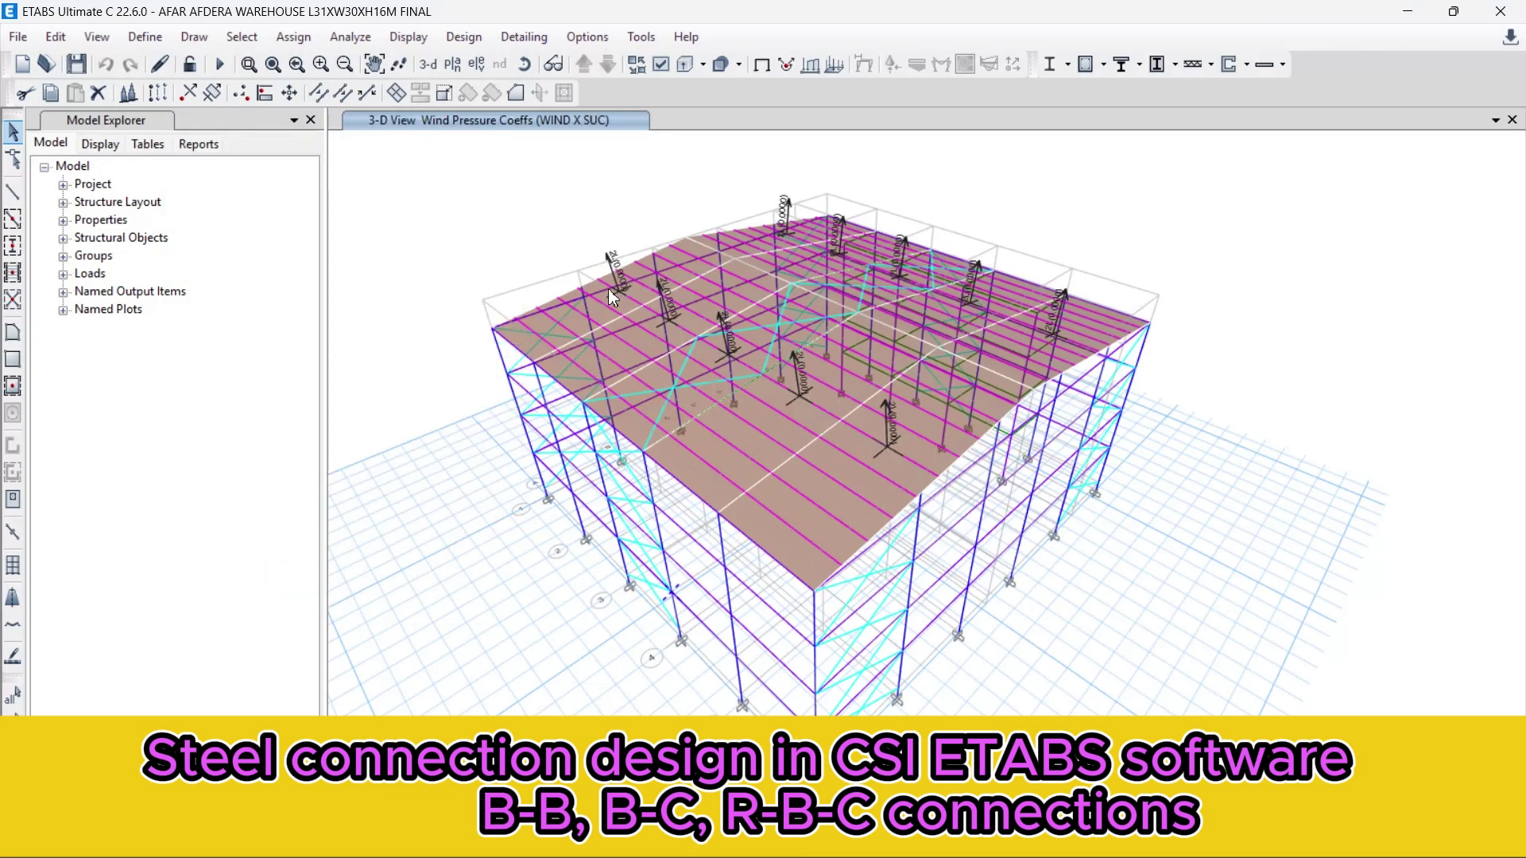
pyautogui.scroll(3, 609, 289)
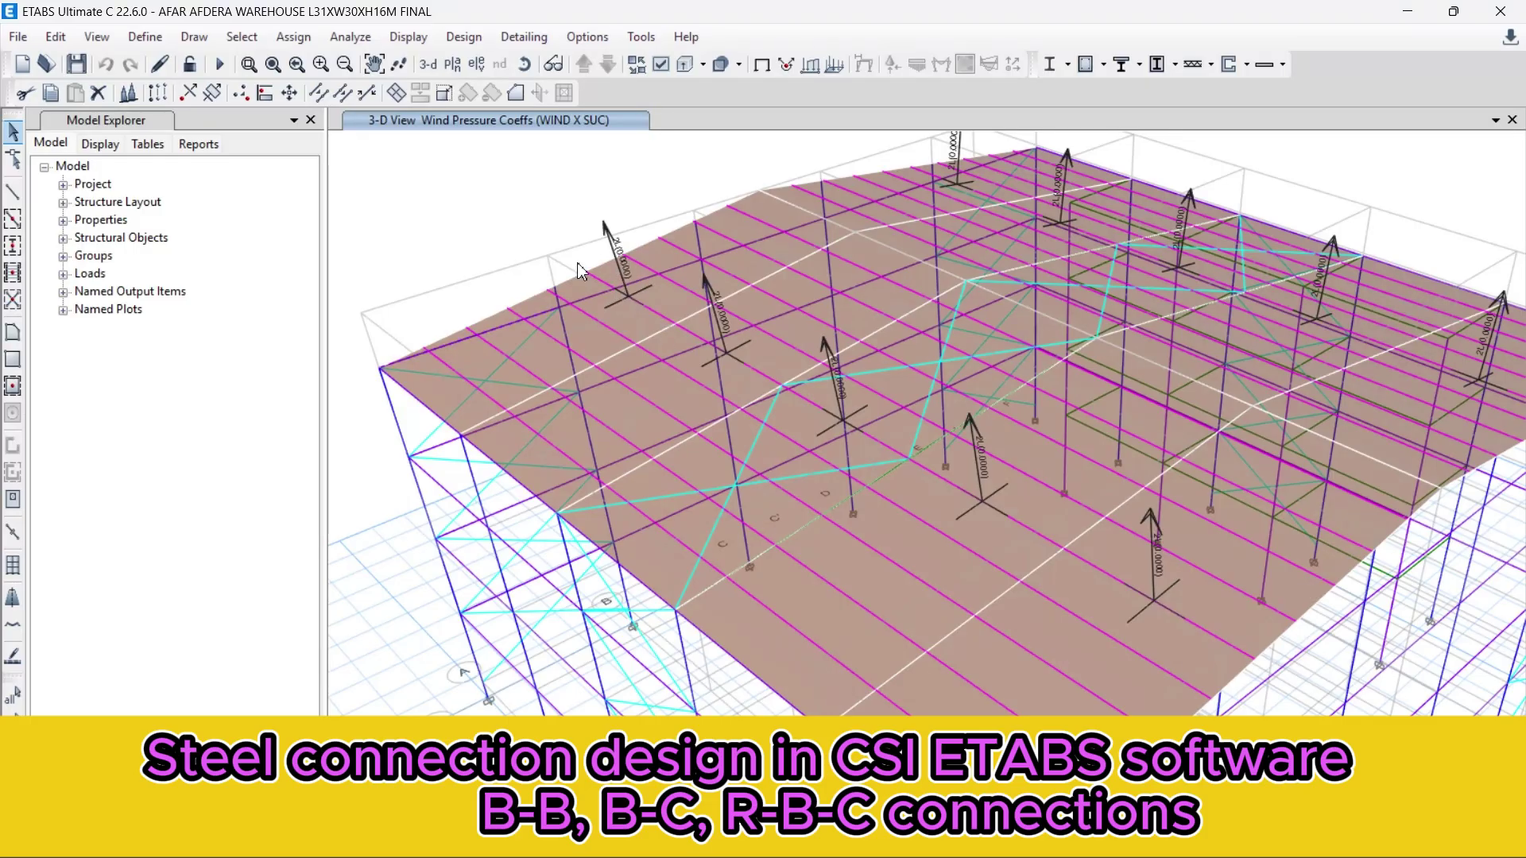
pyautogui.scroll(-3, 614, 300)
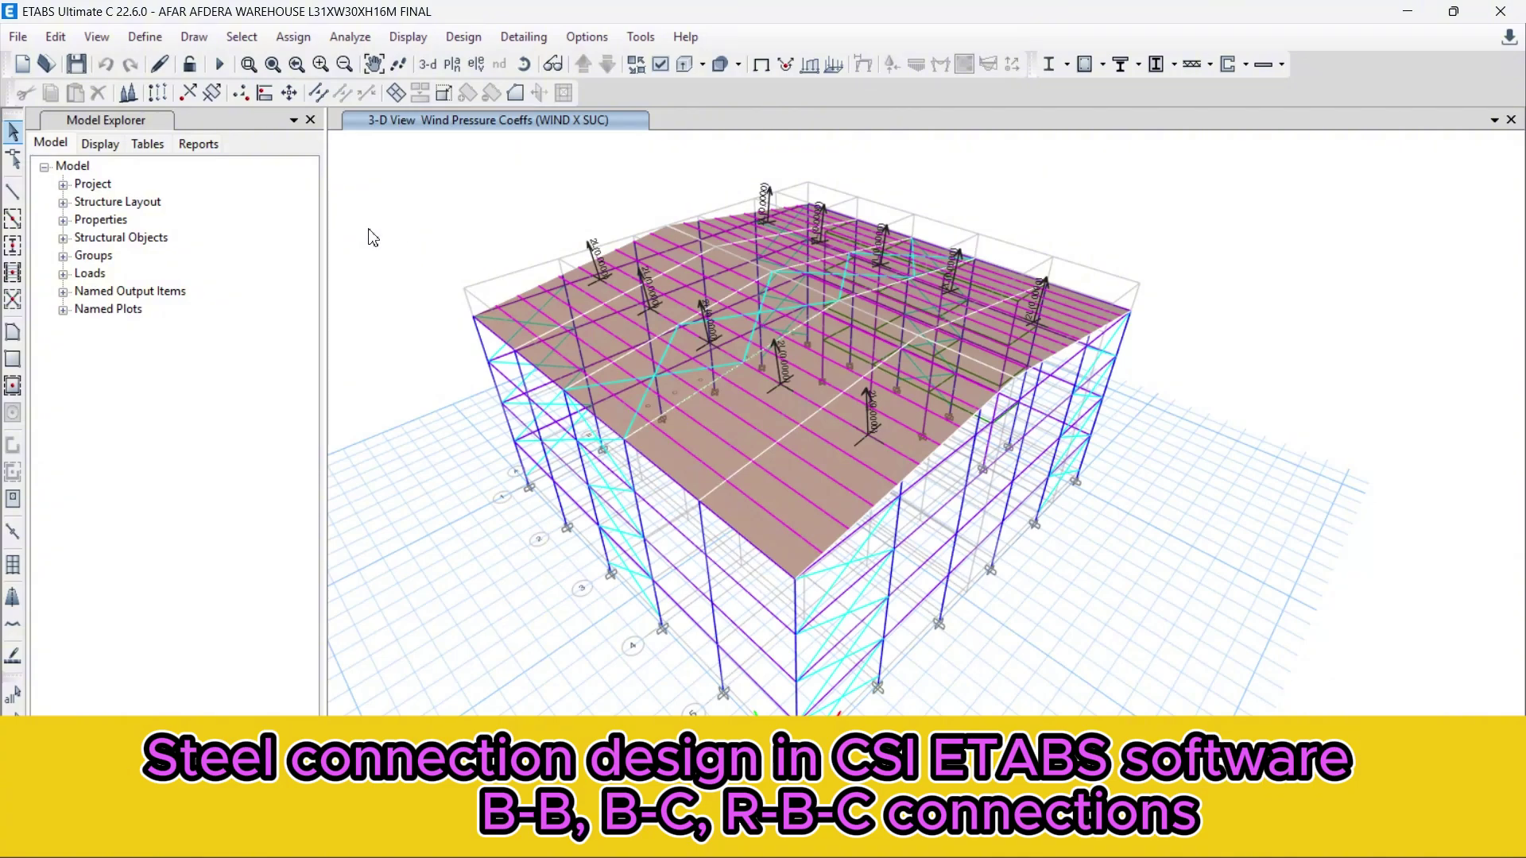
# - Run the structural analysis and accept the steel frame design preferences with design code EN 1993-1-1:2005/A1:2014
pyautogui.click(219, 67)
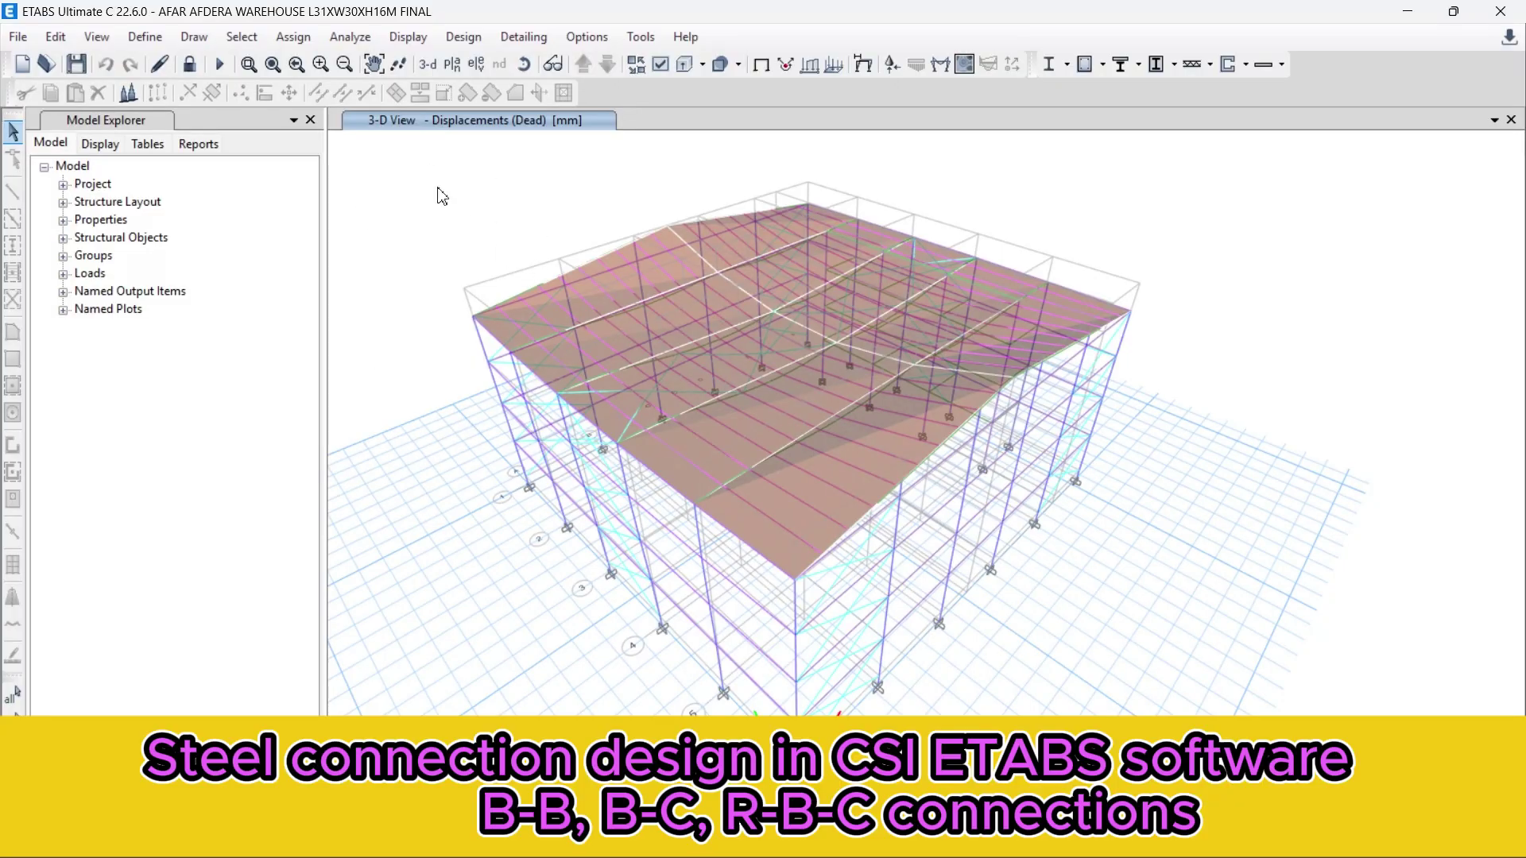
pyautogui.click(463, 38)
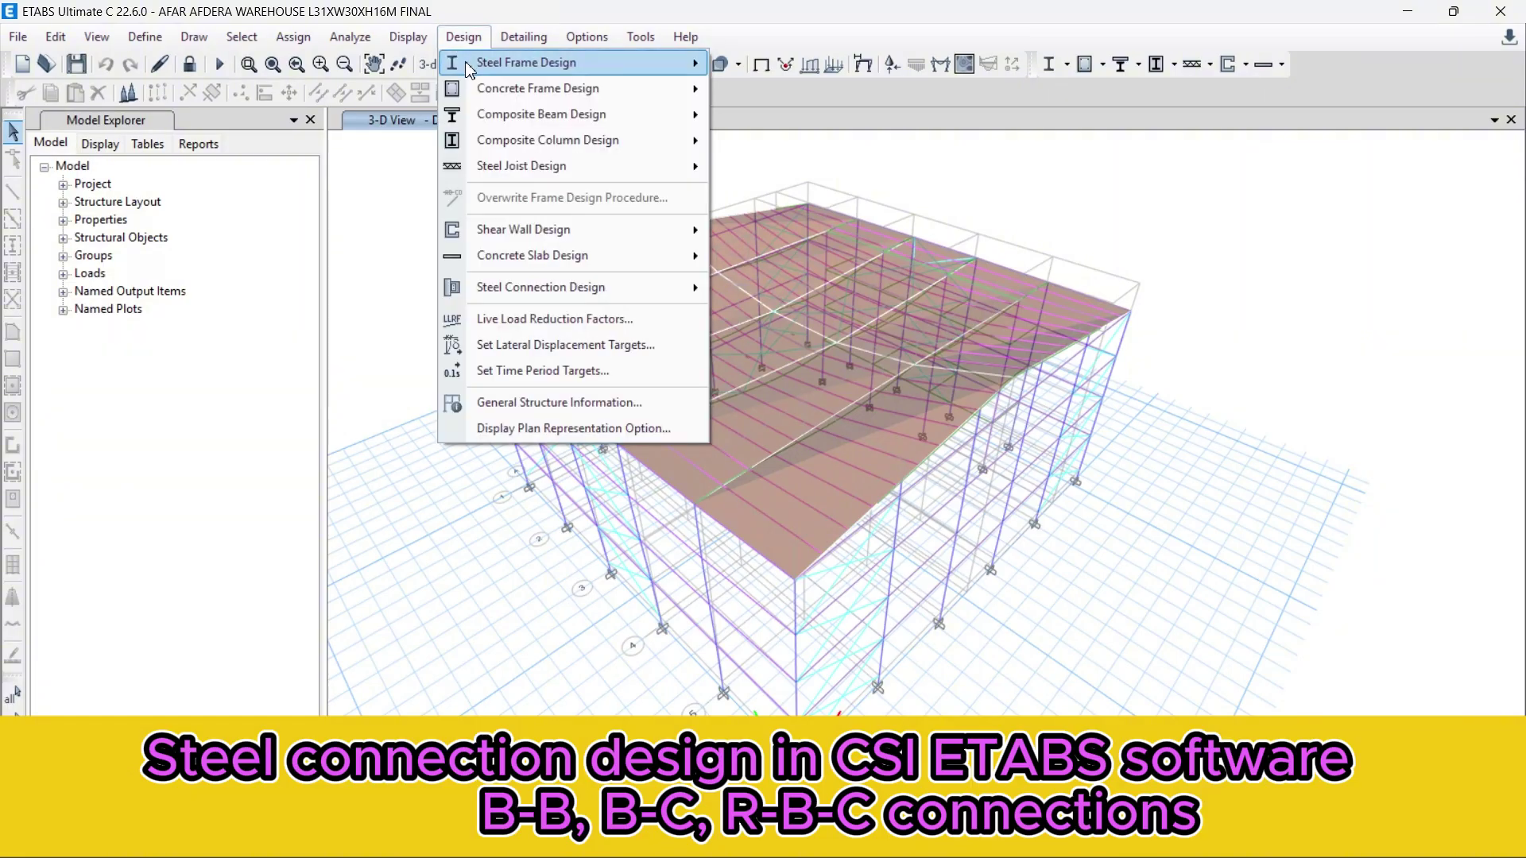
pyautogui.moveTo(481, 68)
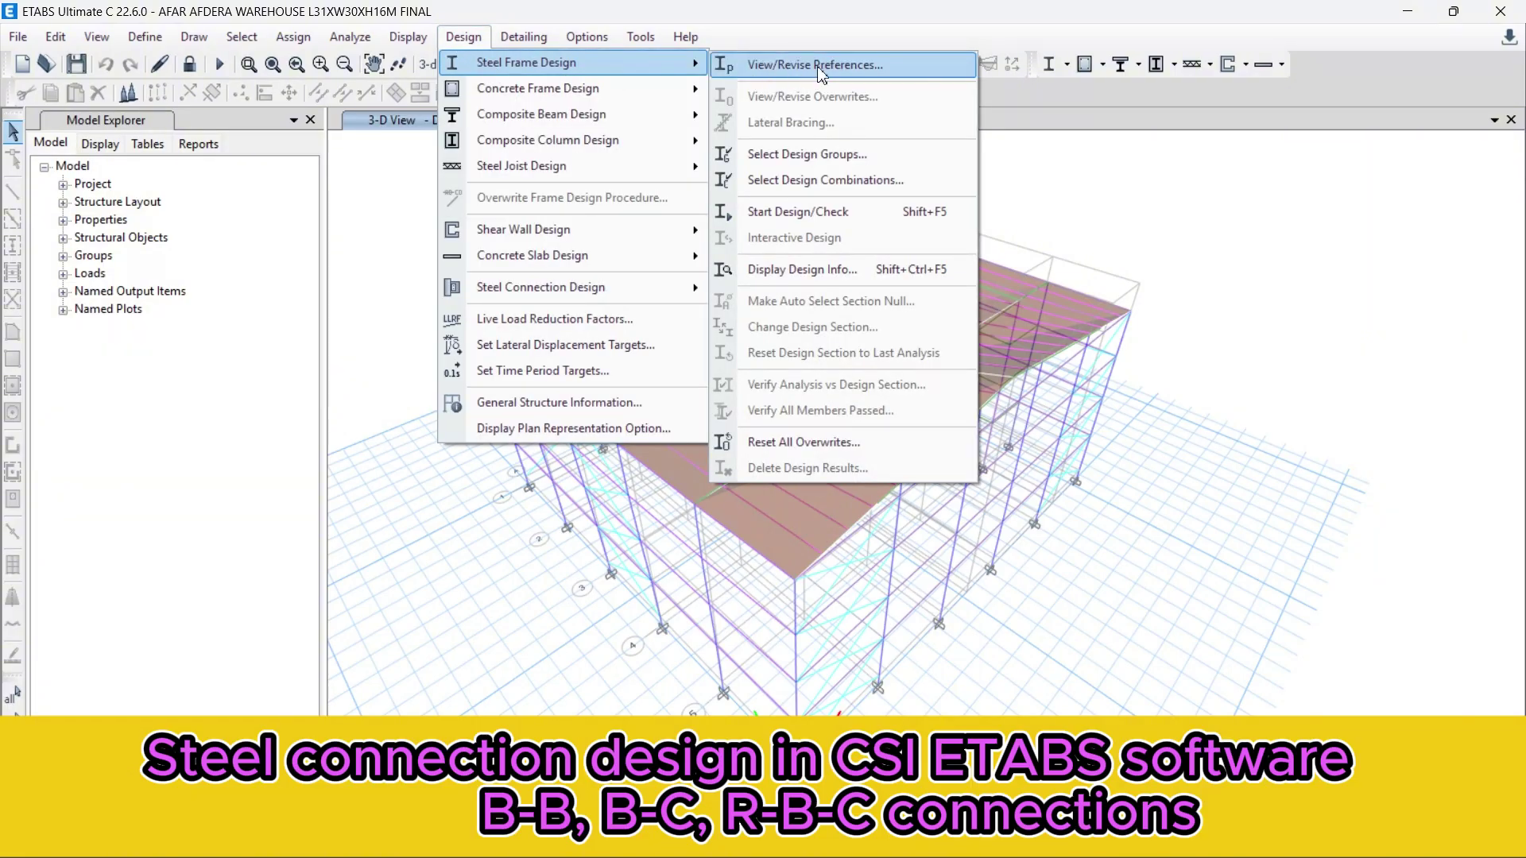
pyautogui.click(790, 70)
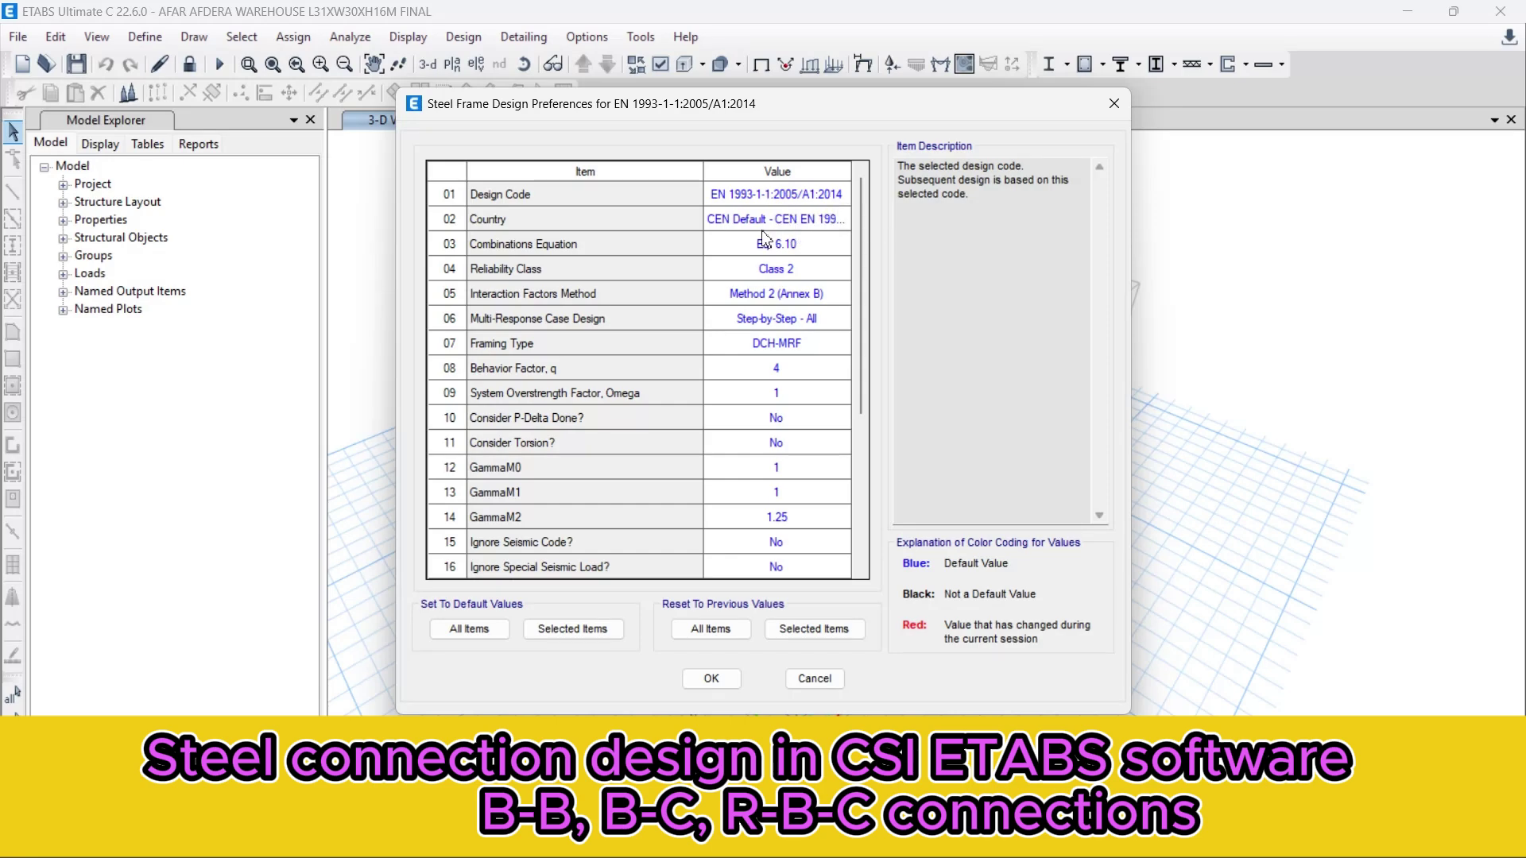
pyautogui.click(709, 680)
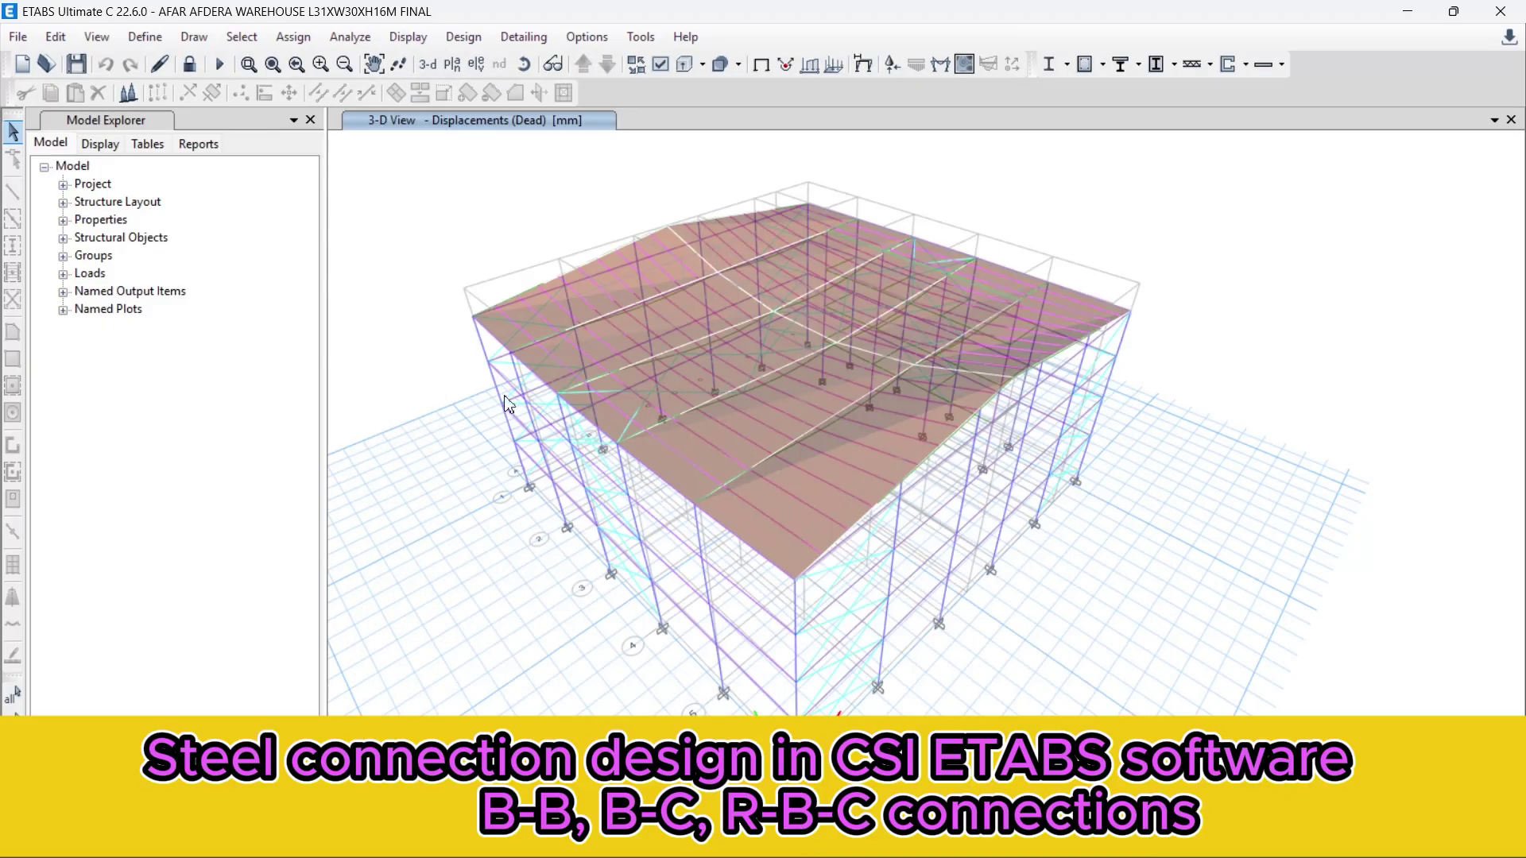
# - Check the group selection for steel frame design and accept All as the design group
pyautogui.click(461, 36)
pyautogui.moveTo(467, 71)
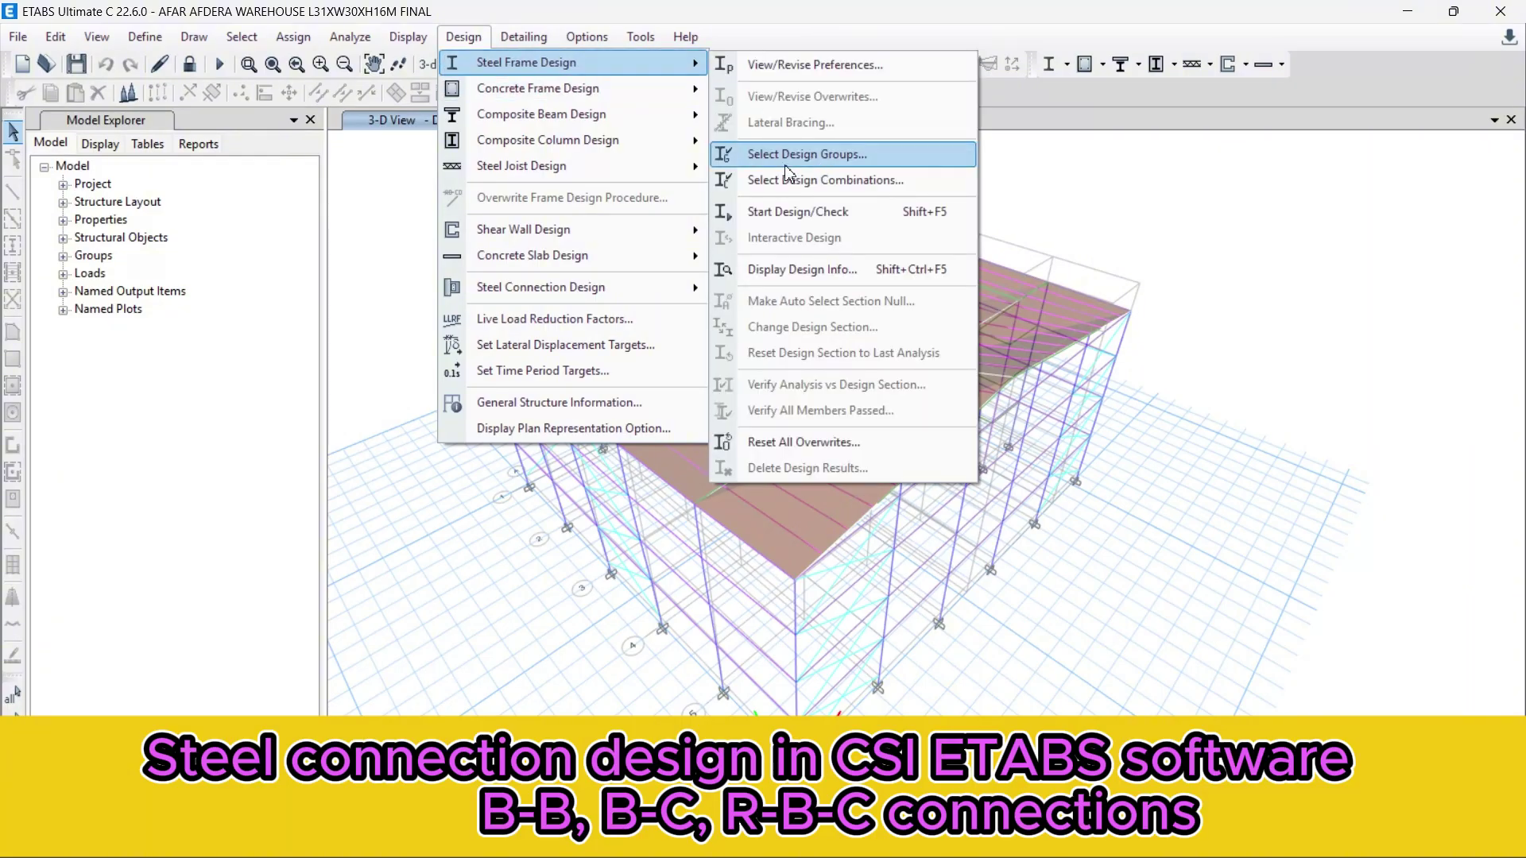
pyautogui.click(807, 157)
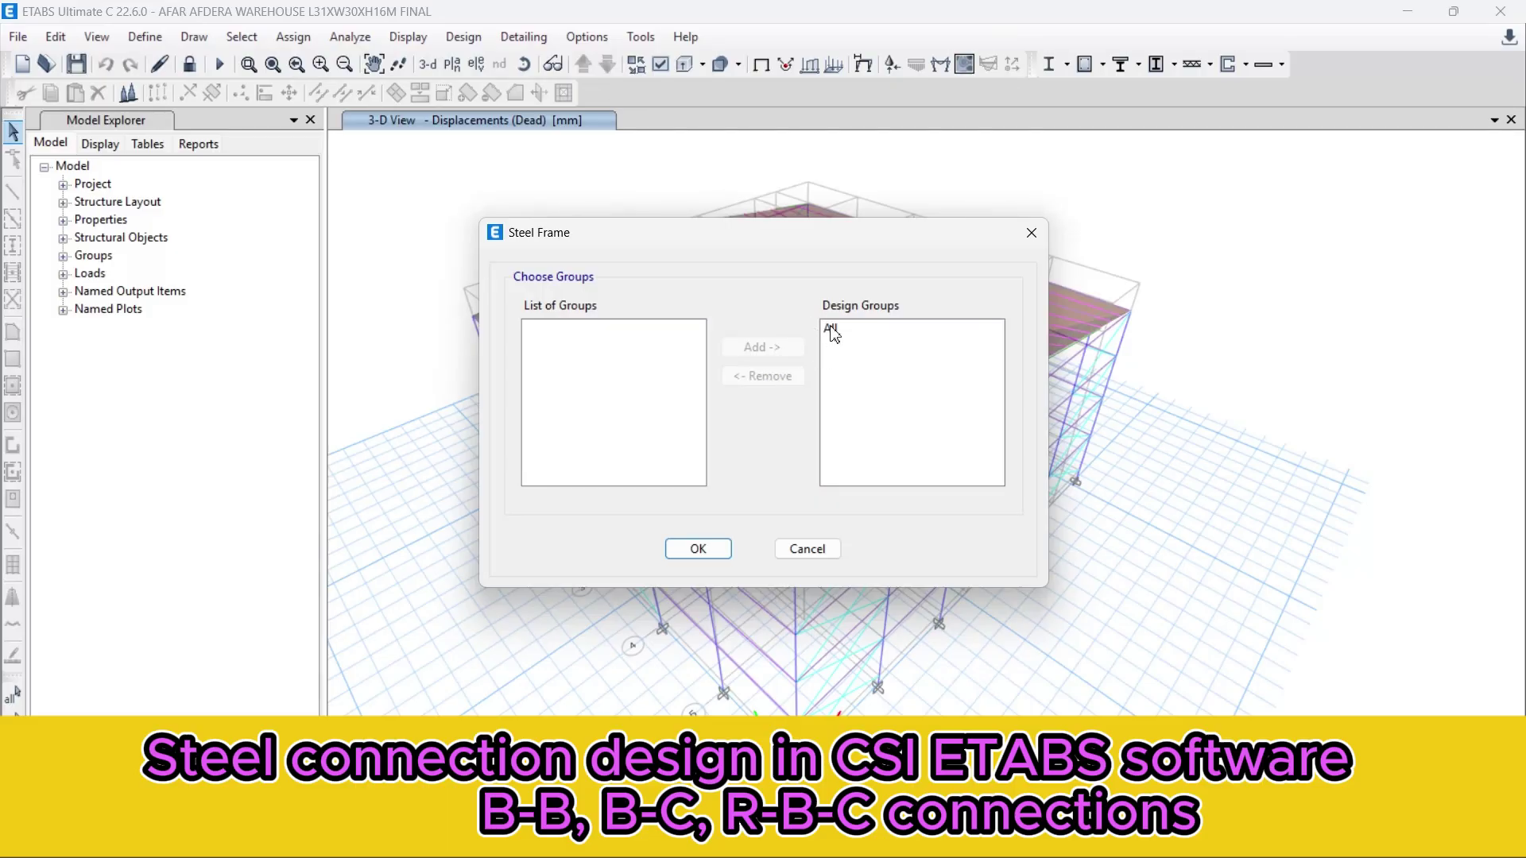
pyautogui.click(713, 547)
# - Check the strength design combinations for steel frame design down to Comb42 and accept the selection
pyautogui.click(464, 37)
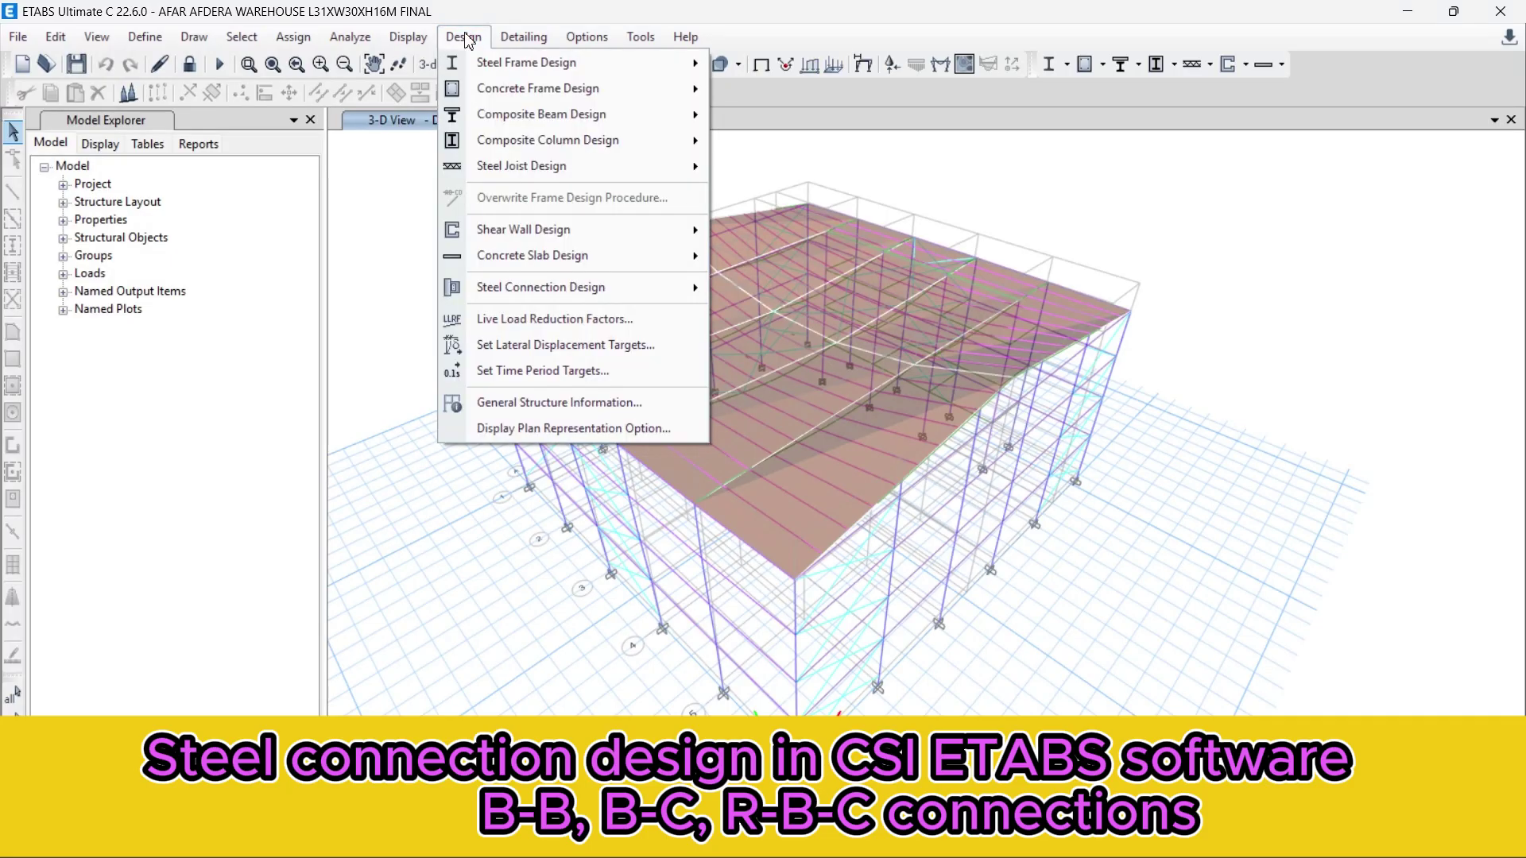
pyautogui.moveTo(480, 73)
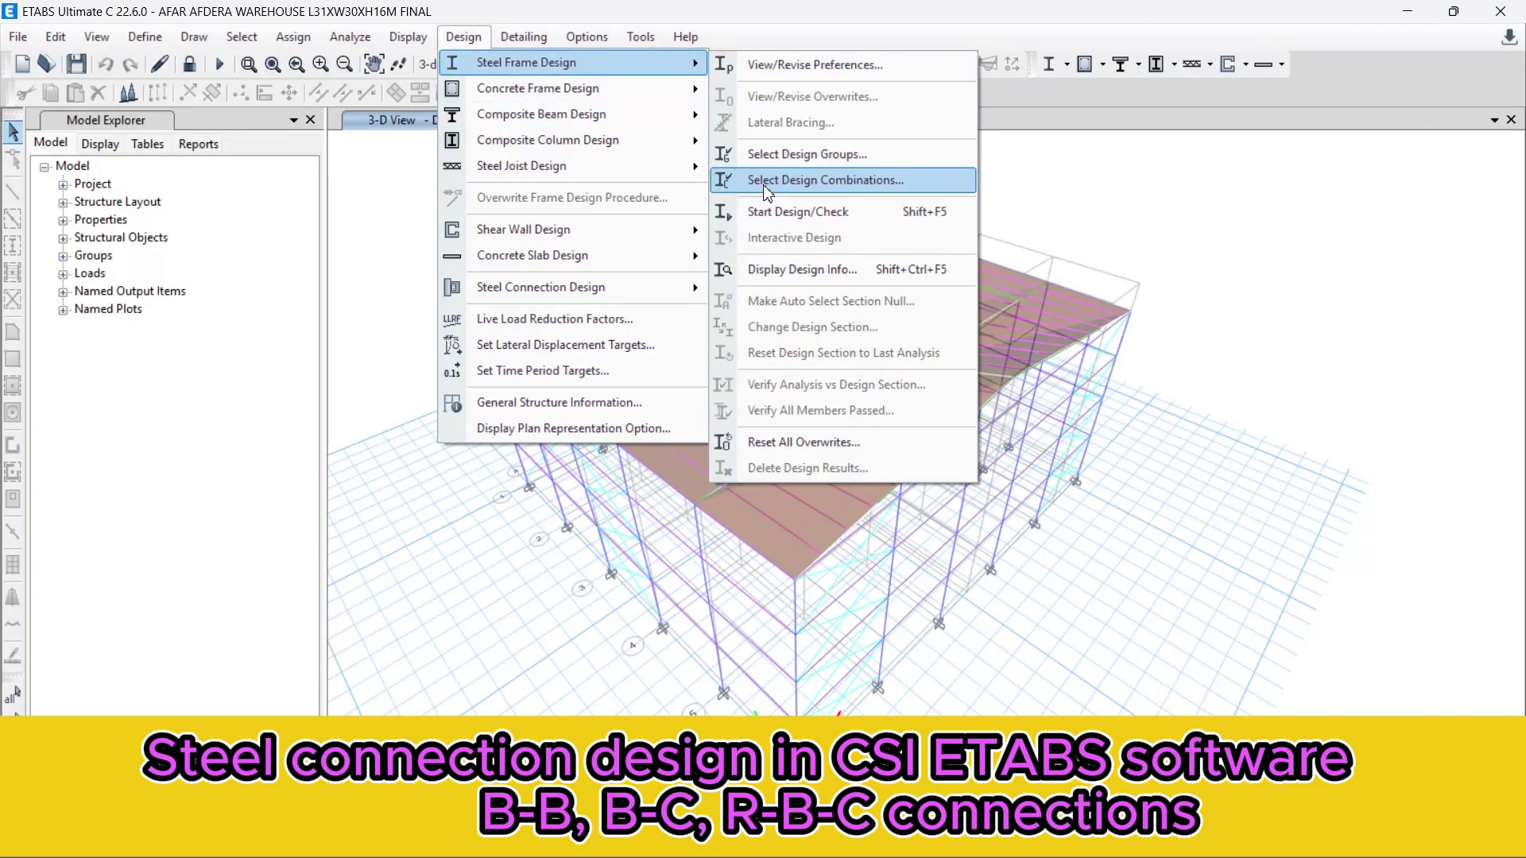
pyautogui.click(812, 182)
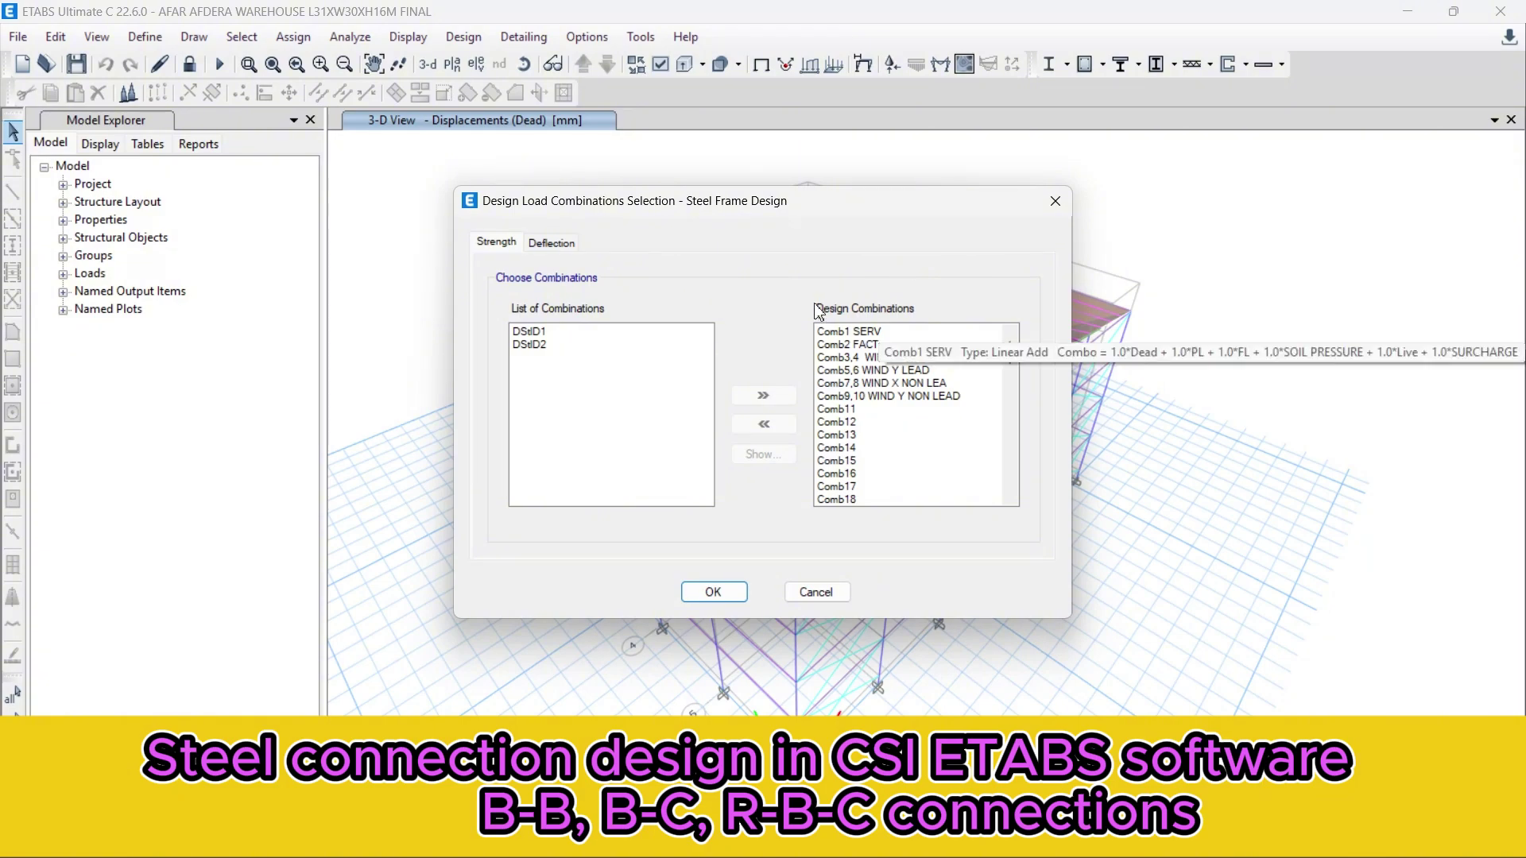
pyautogui.scroll(-3, 879, 432)
pyautogui.click(874, 443)
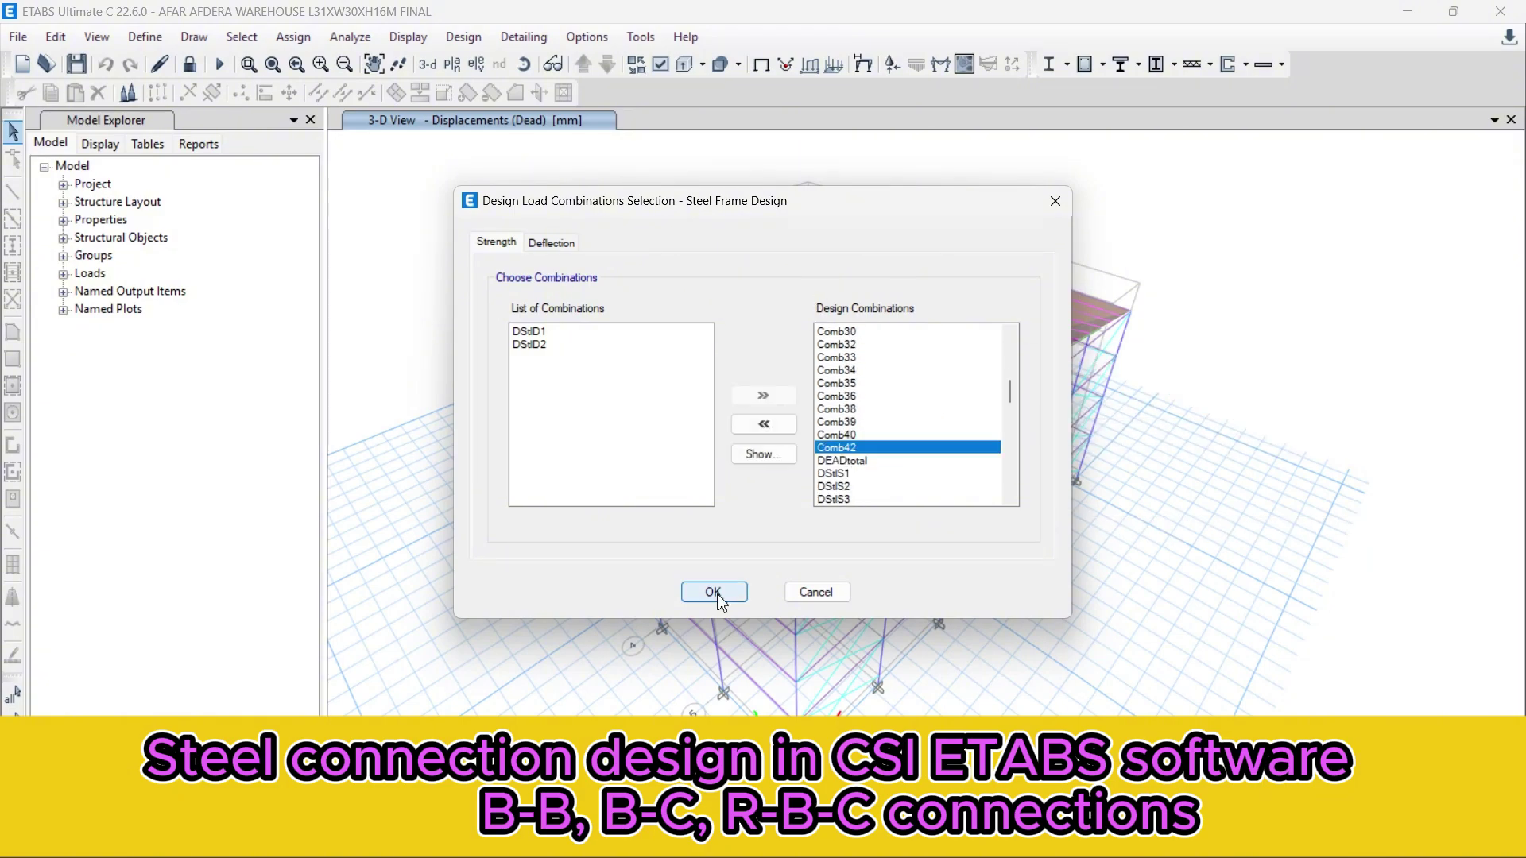
pyautogui.click(713, 592)
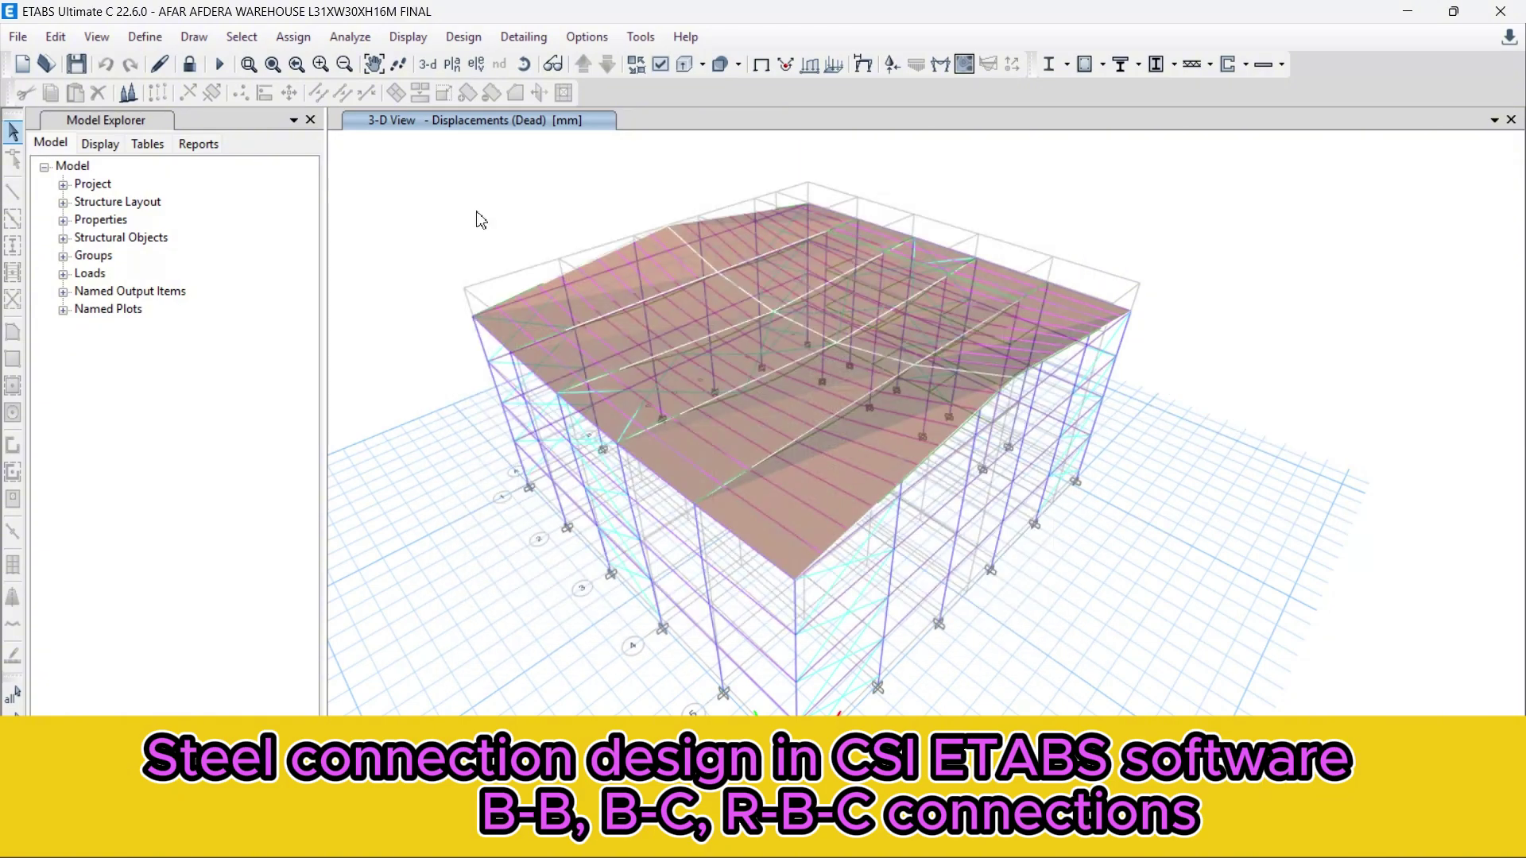
# - Run the steel frame design check on the warehouse model
pyautogui.click(461, 40)
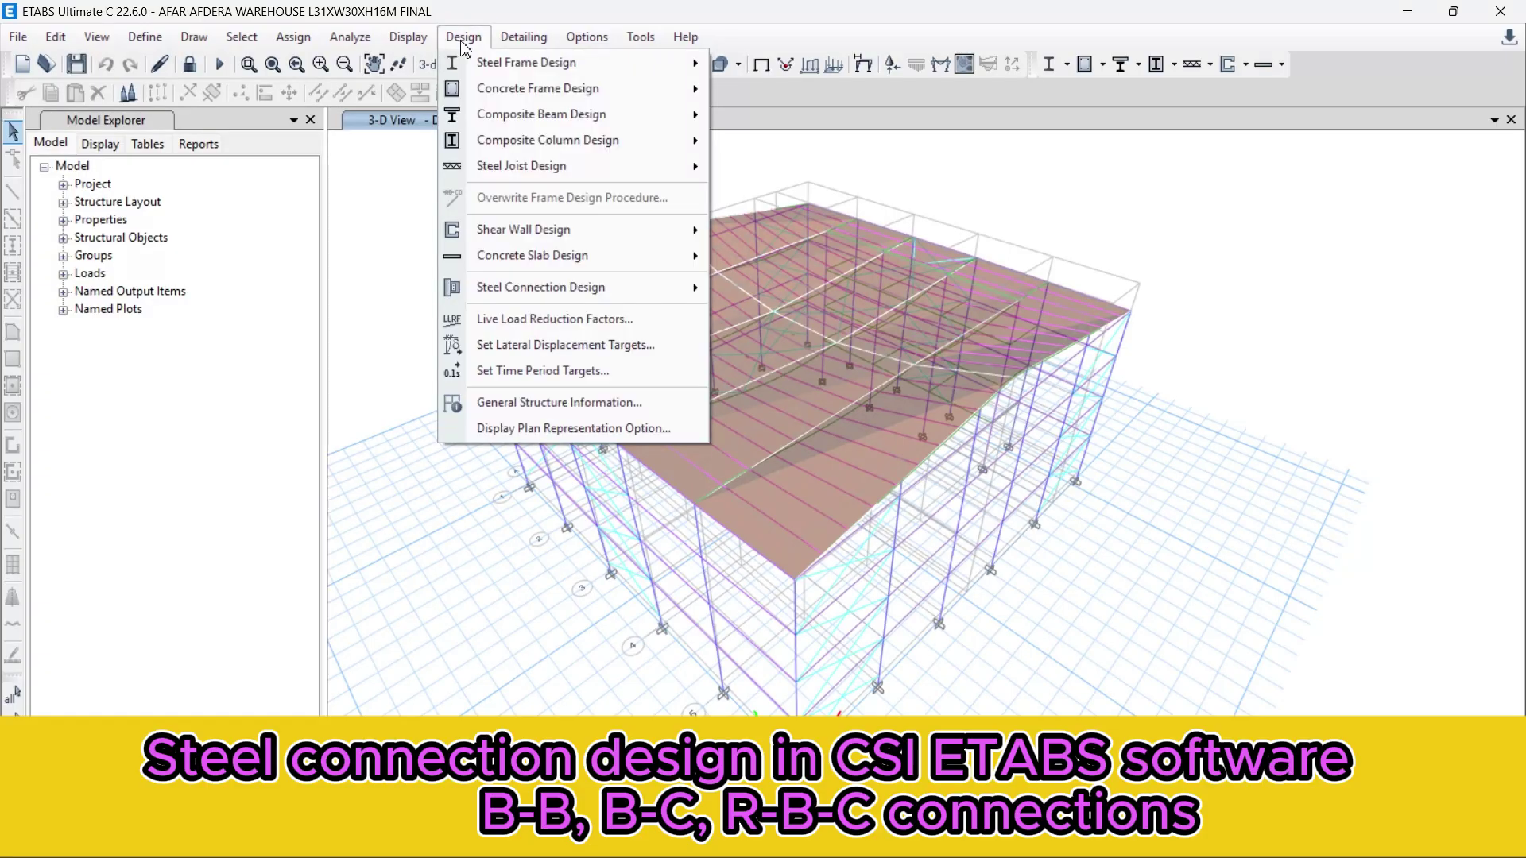
pyautogui.moveTo(501, 64)
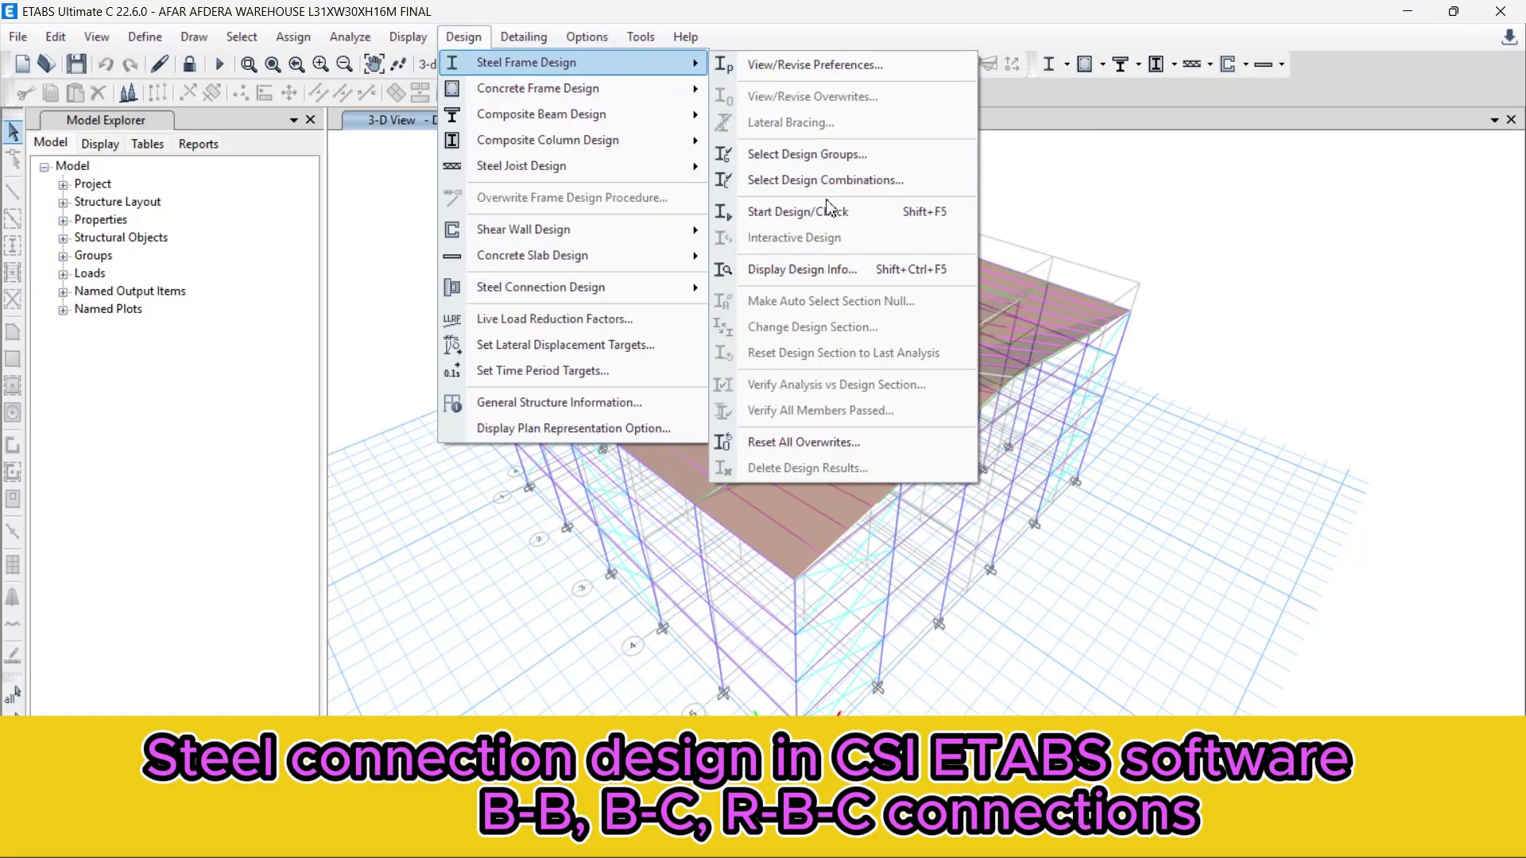
pyautogui.click(796, 218)
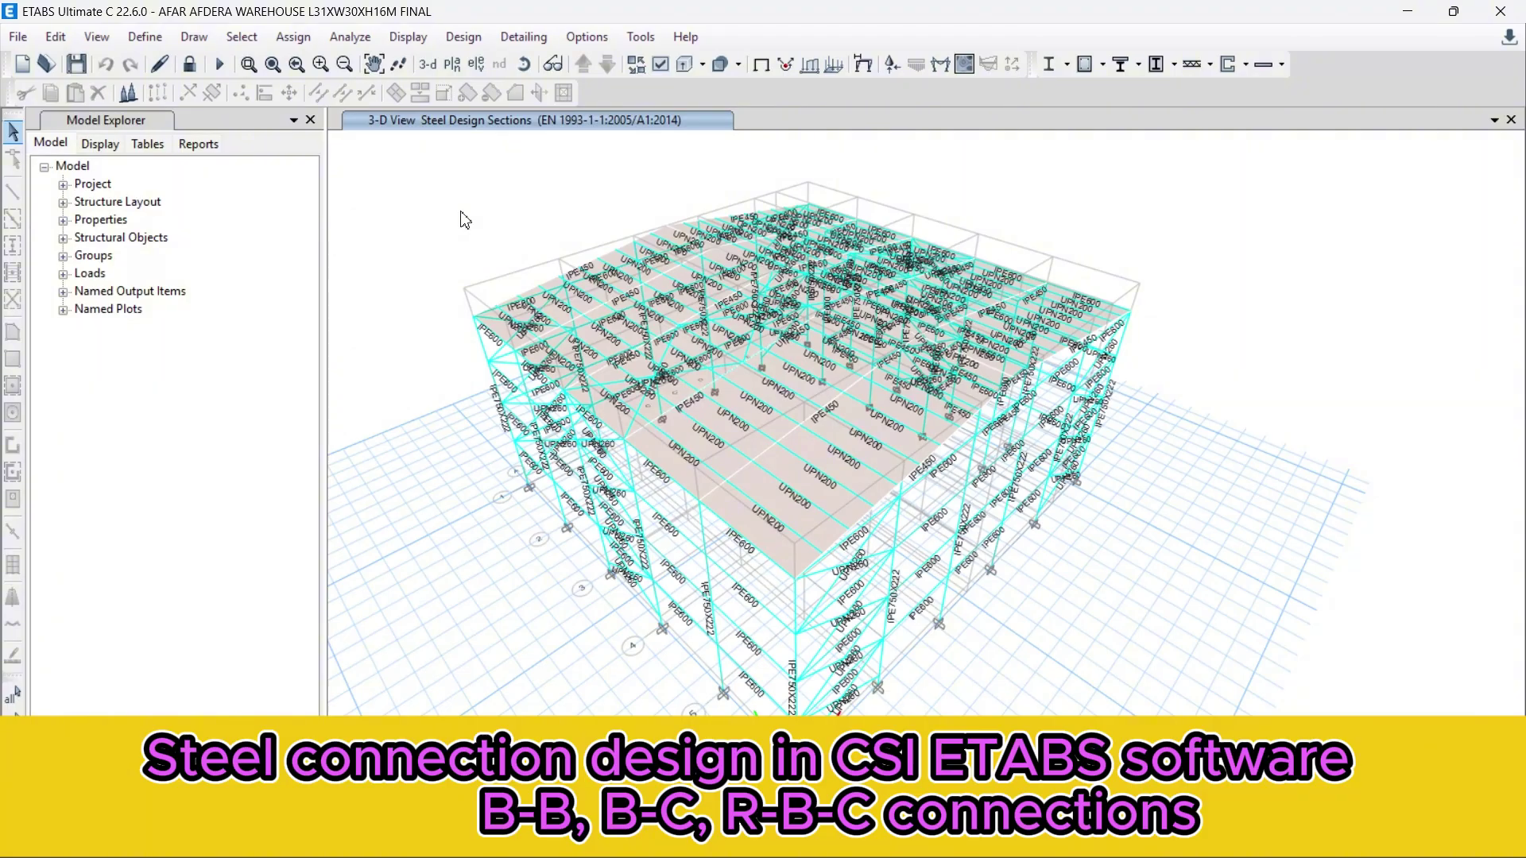
# - Verify that all steel frame members pass the stress/capacity check
pyautogui.click(473, 41)
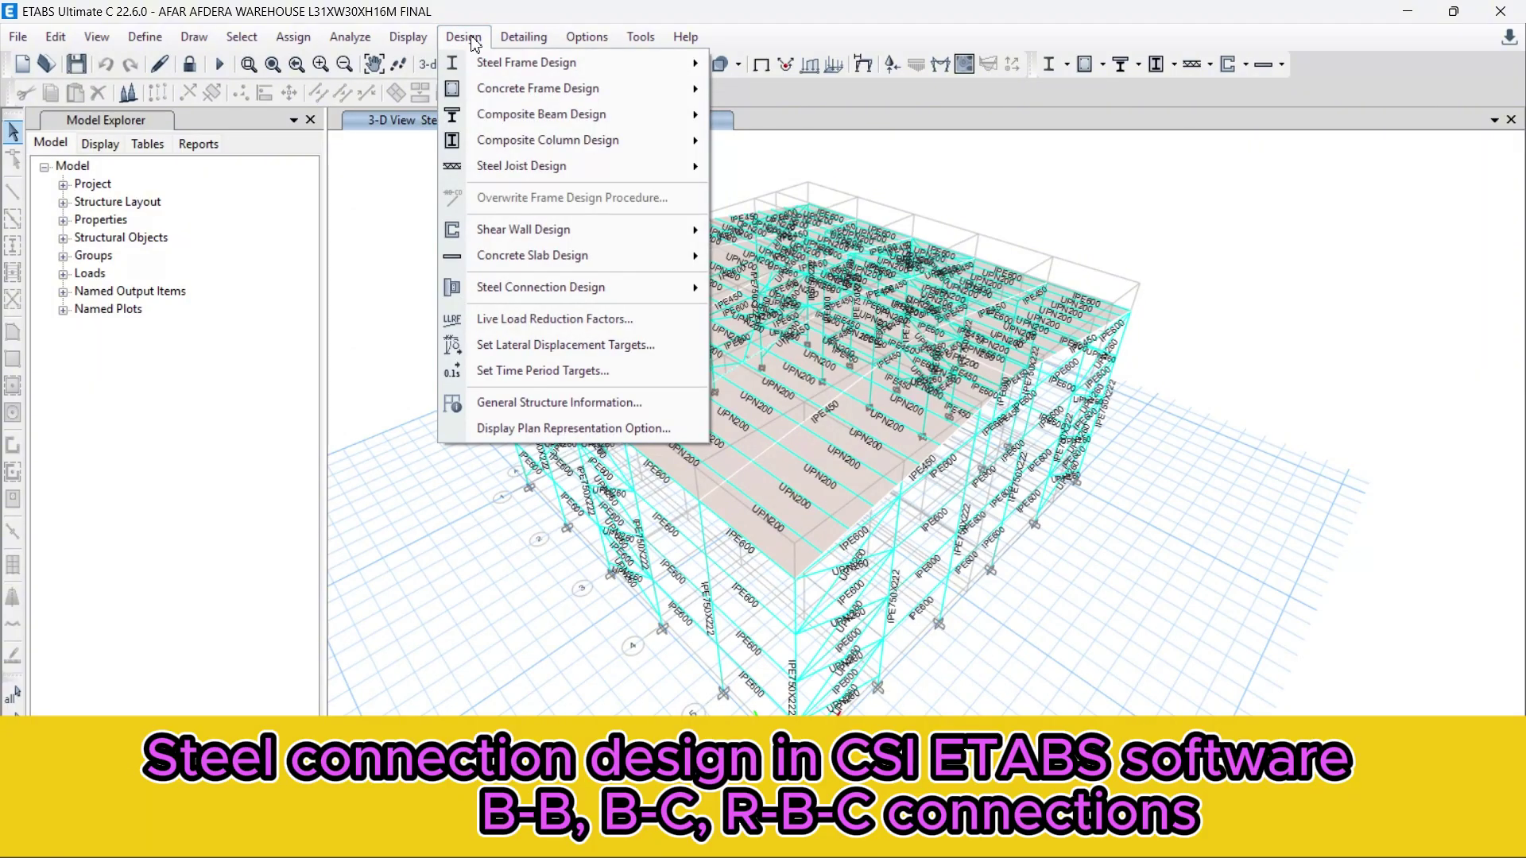
pyautogui.moveTo(485, 68)
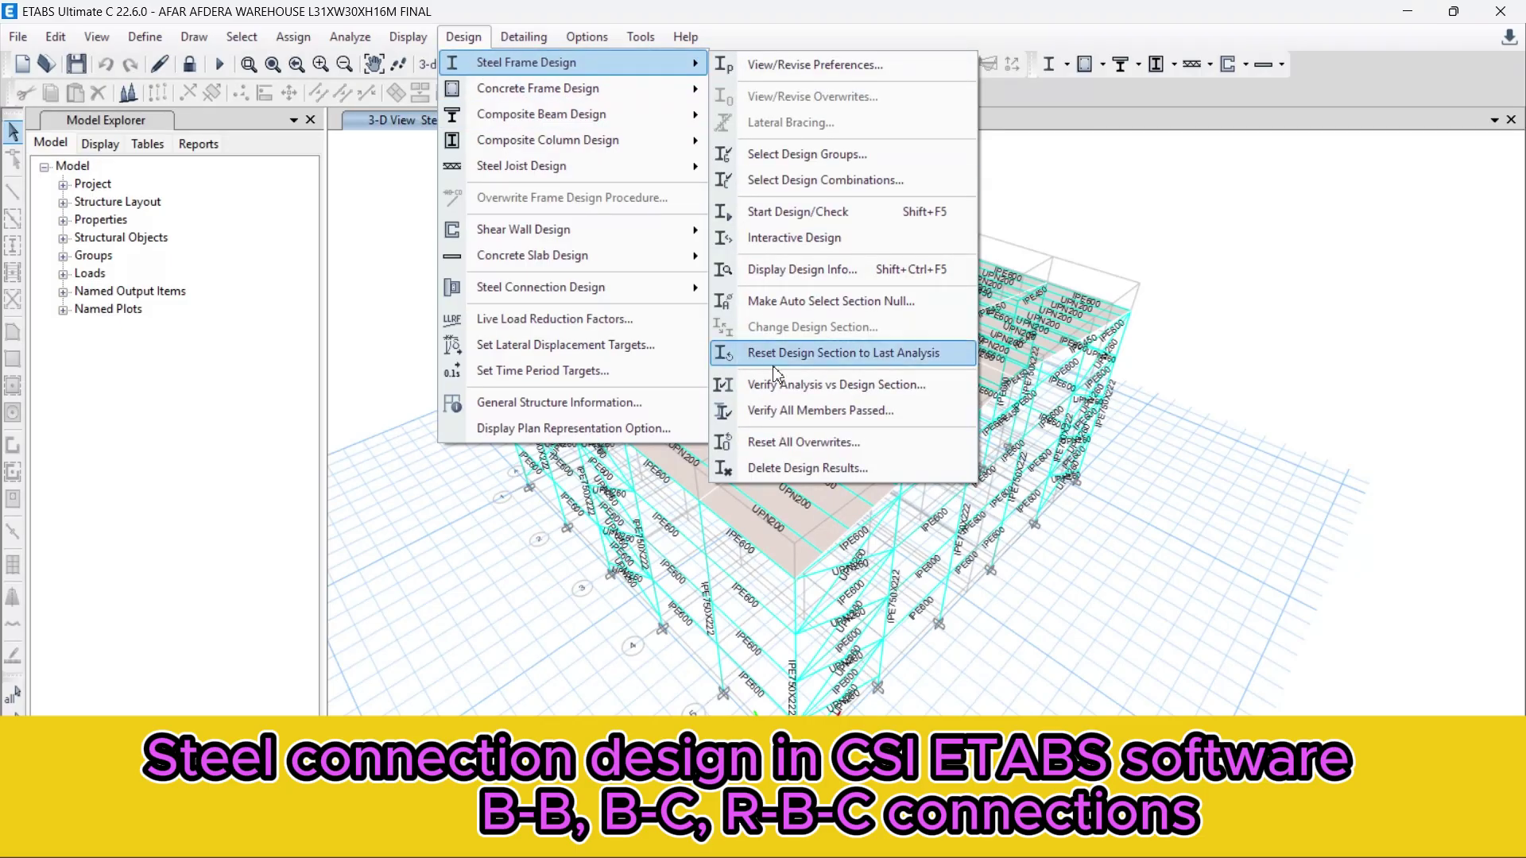
pyautogui.click(840, 423)
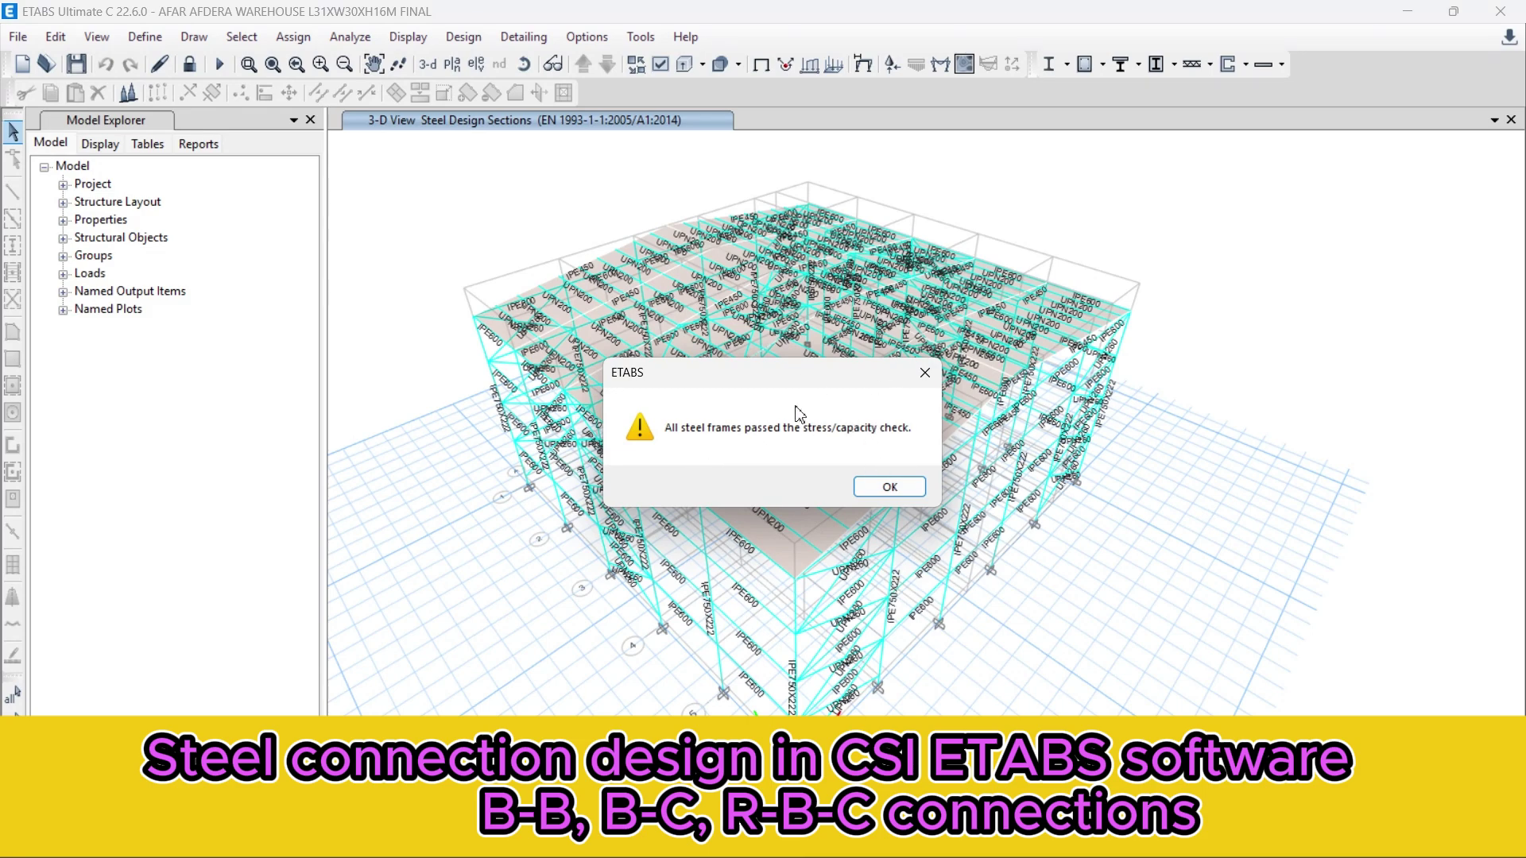
pyautogui.click(886, 487)
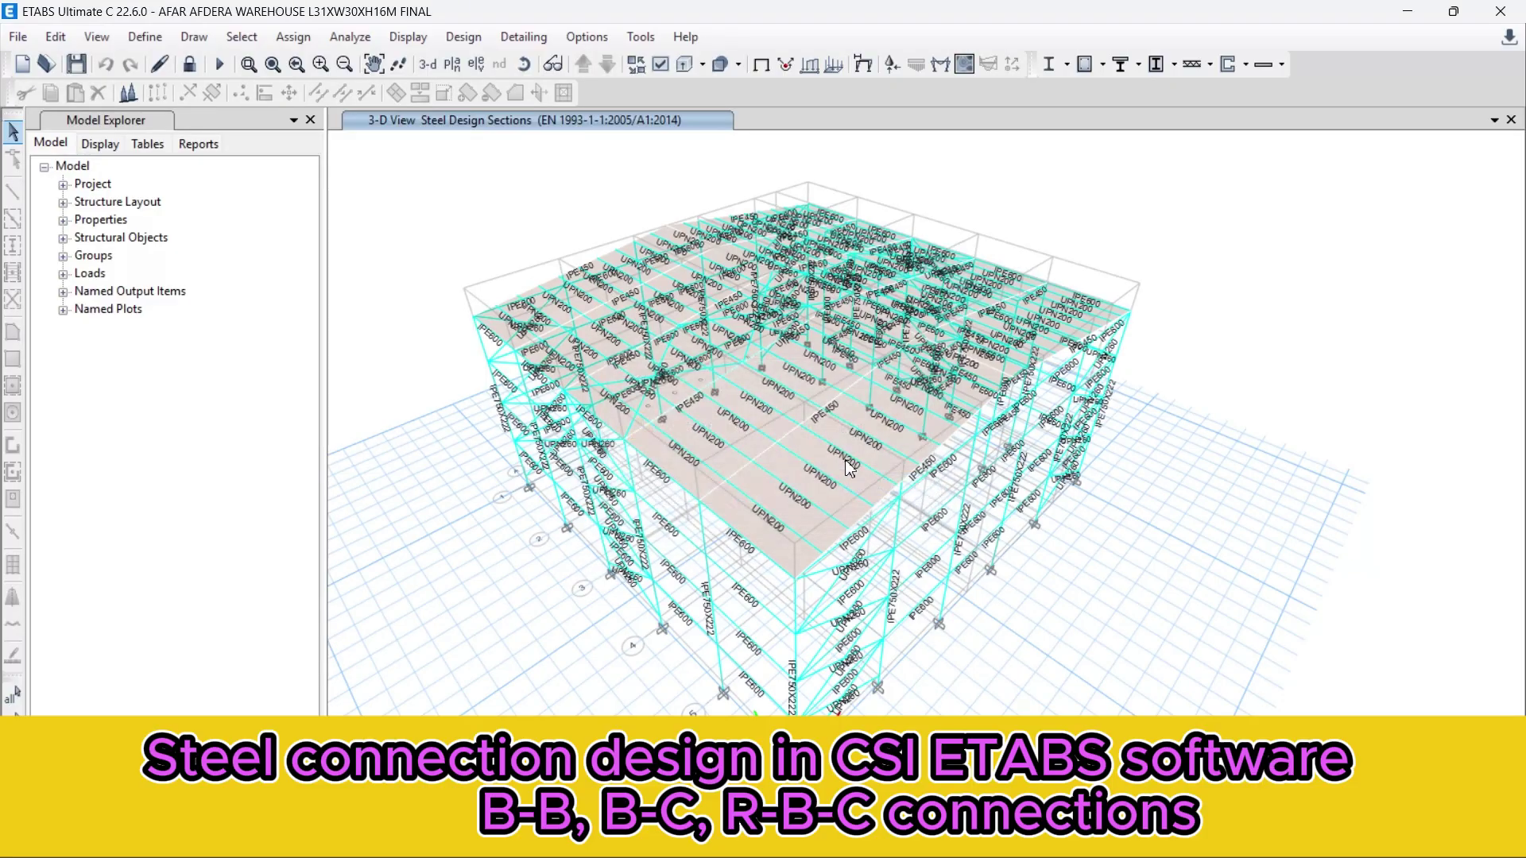
# - Open the steel connection design preferences and choose Partial Depth as the beam-beam connection type
pyautogui.click(463, 37)
pyautogui.moveTo(494, 297)
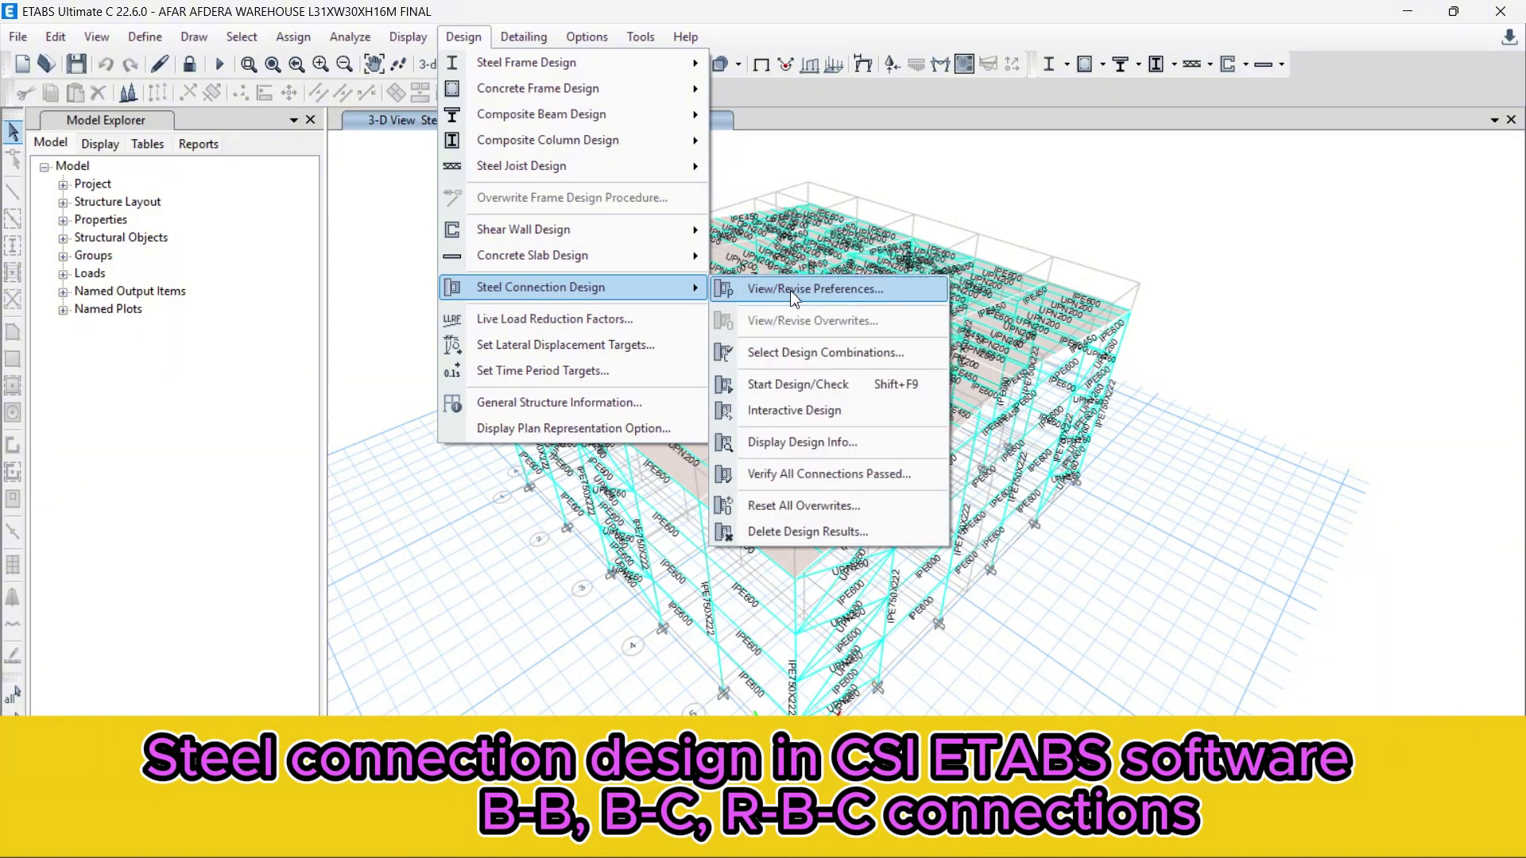
pyautogui.click(769, 295)
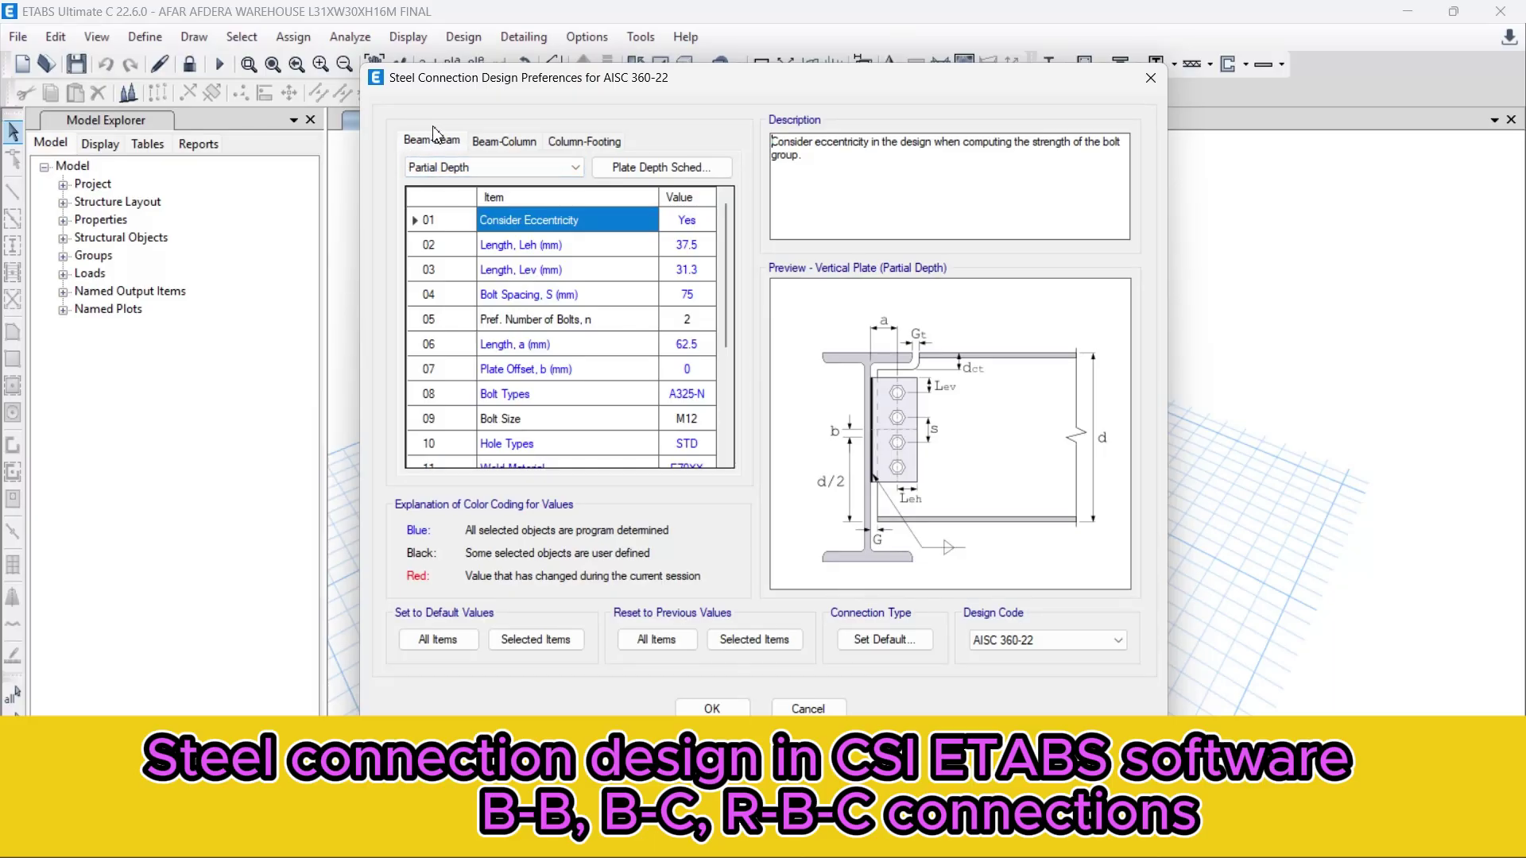
pyautogui.click(487, 168)
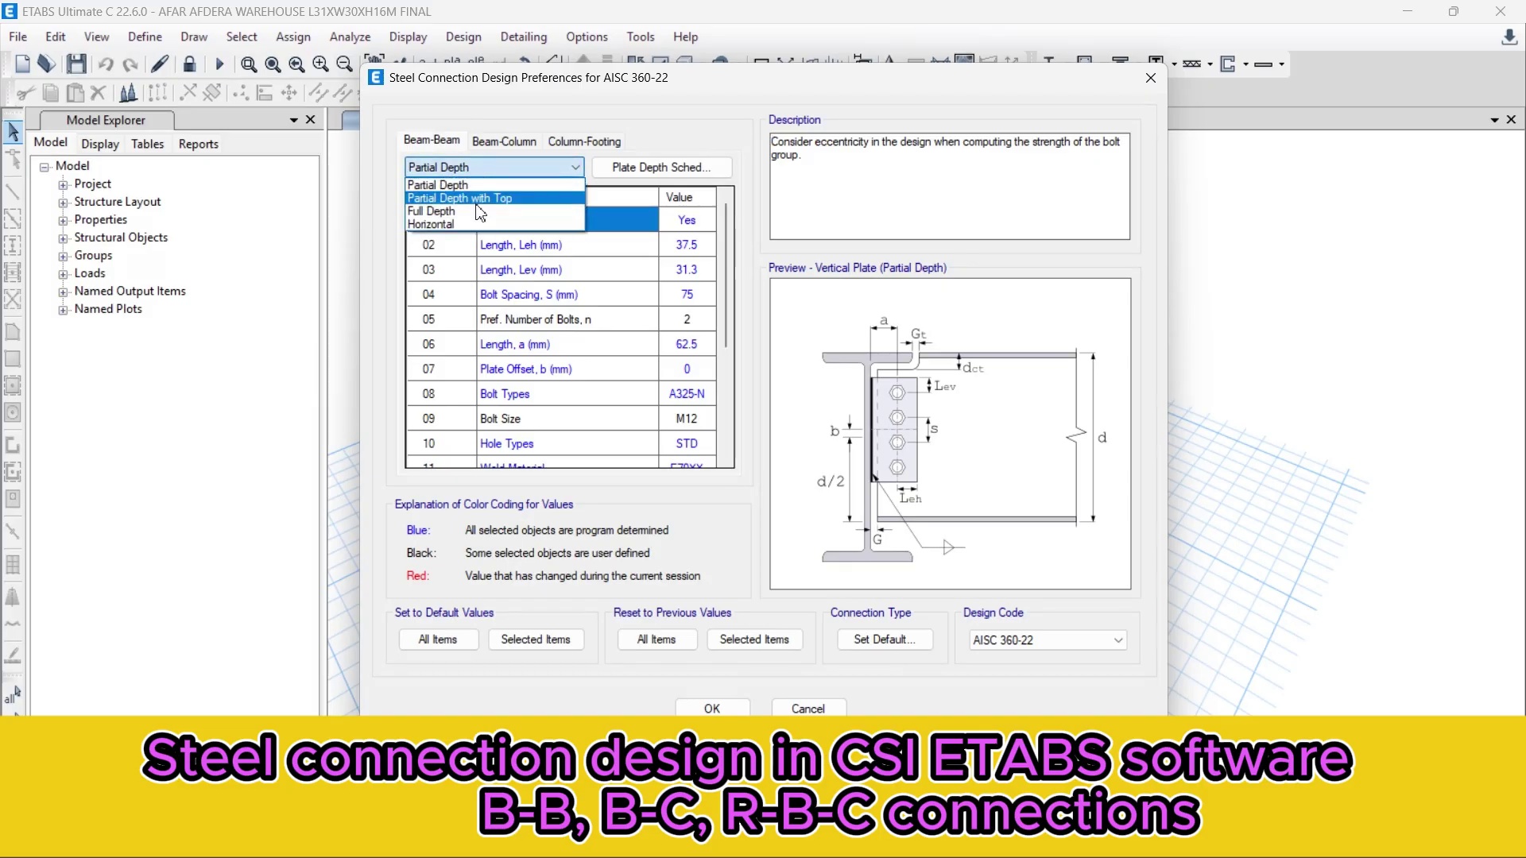
pyautogui.click(437, 185)
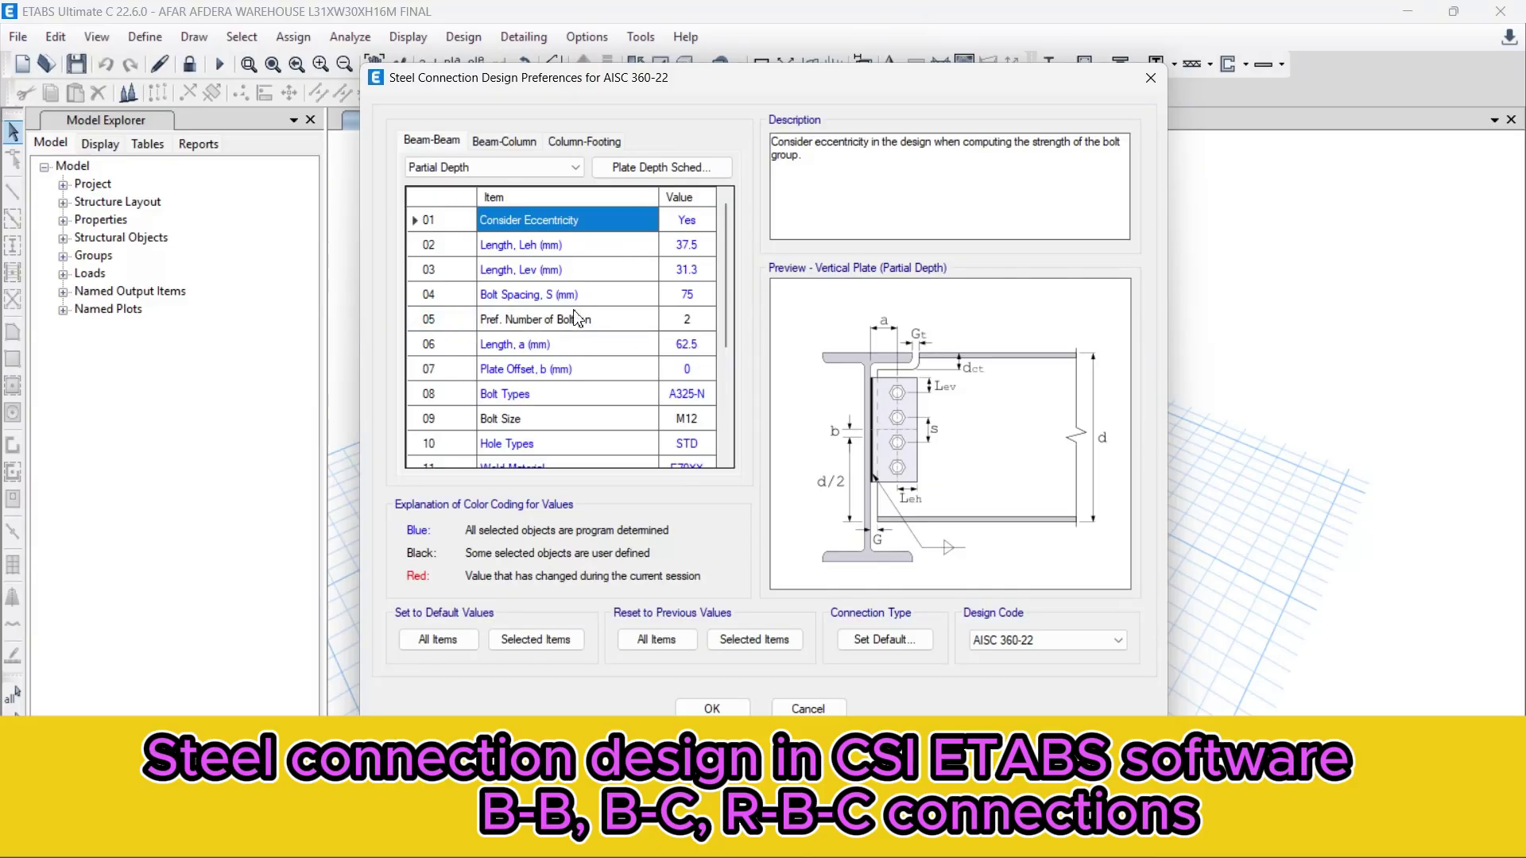
# - Keep 2 as the preferred number of bolts and choose bolt size M12 for the partial-depth beam-beam connection
pyautogui.click(687, 326)
pyautogui.click(696, 320)
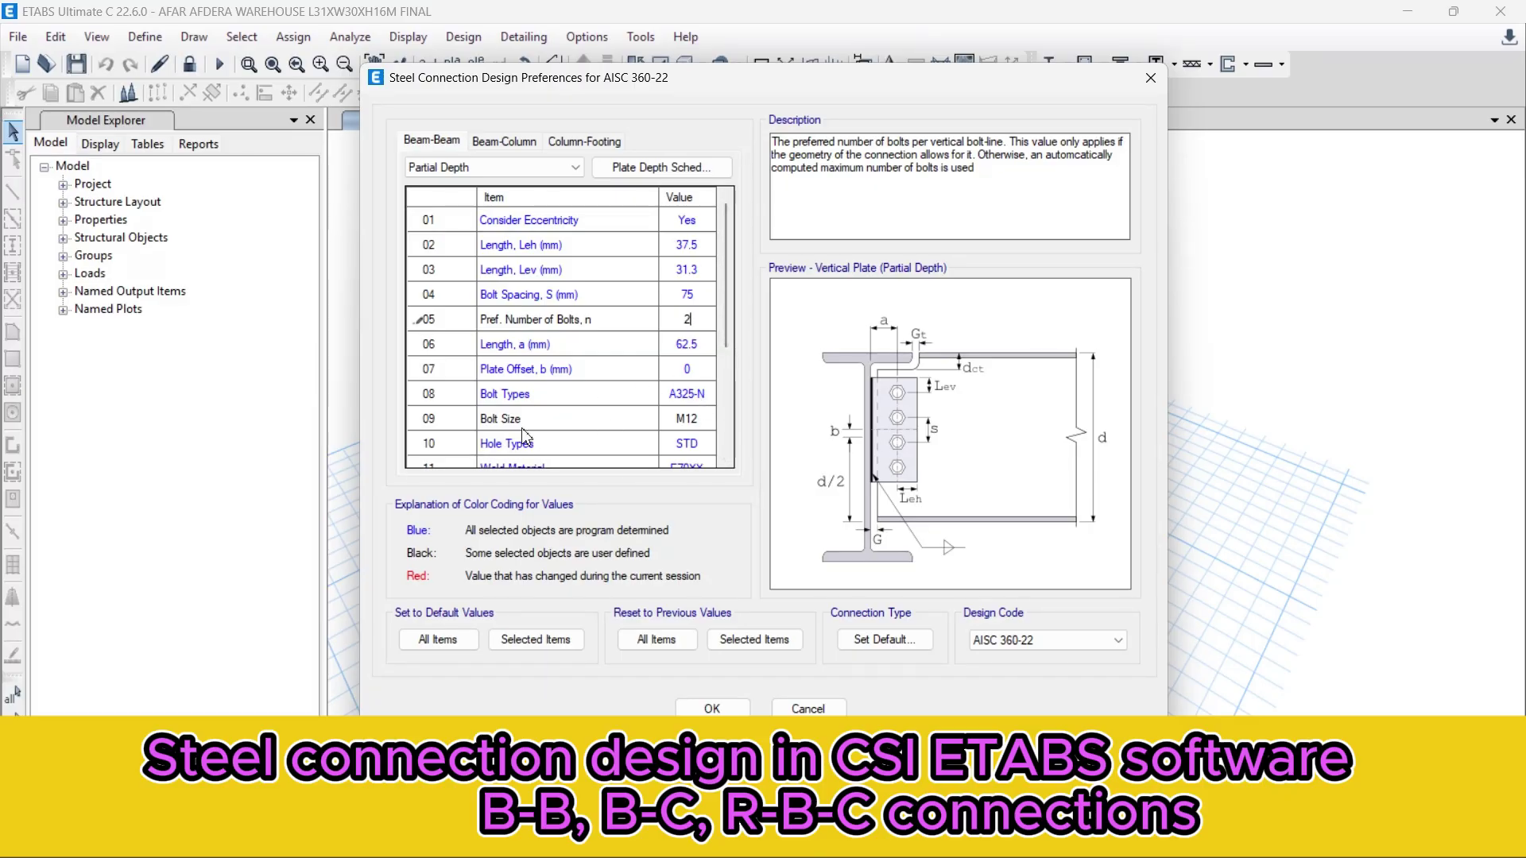
pyautogui.click(694, 426)
pyautogui.click(694, 421)
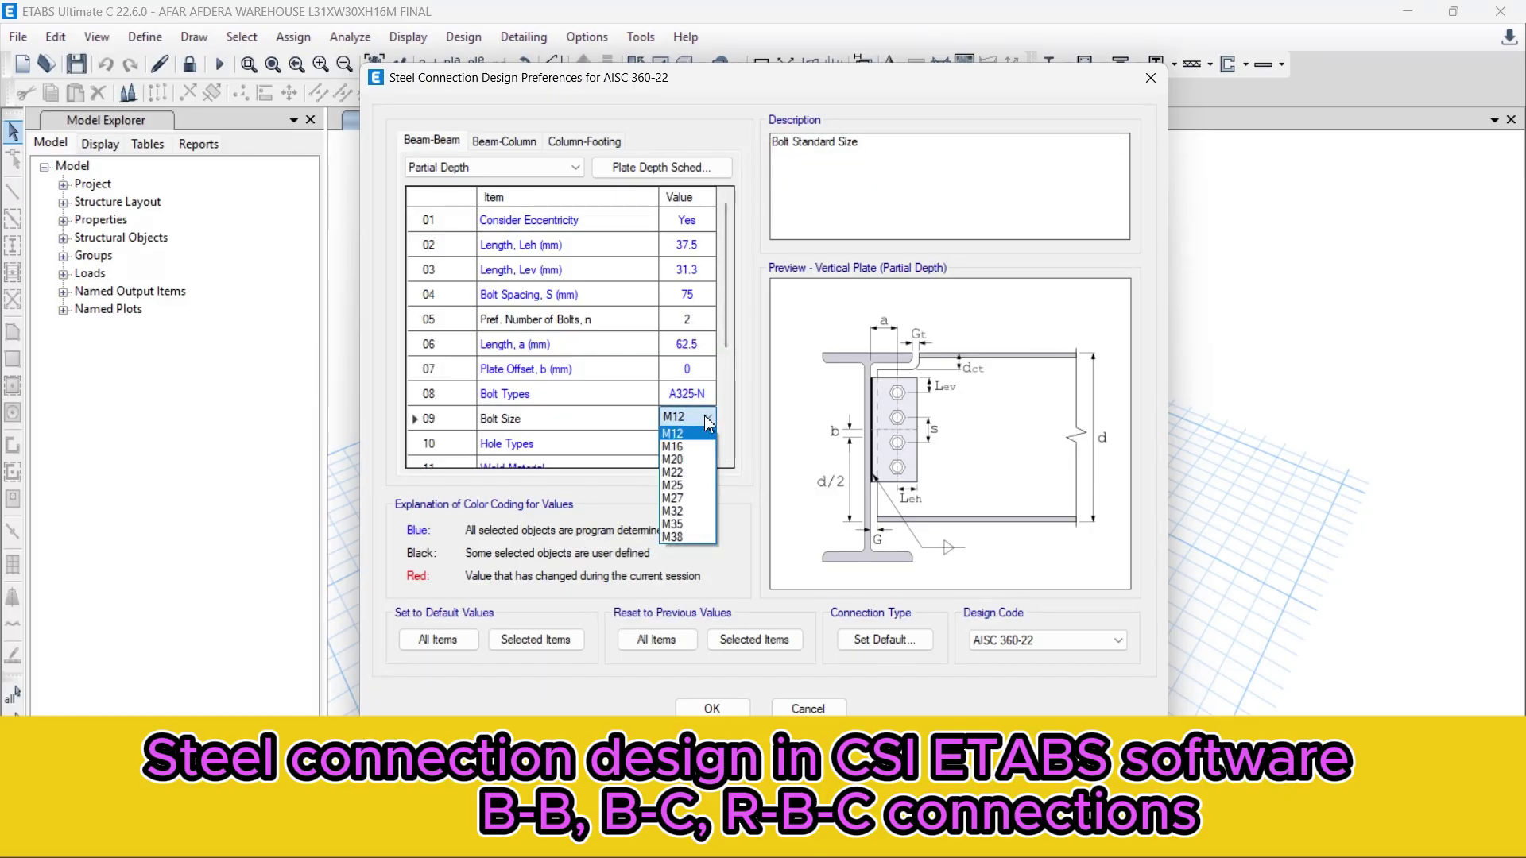
pyautogui.click(673, 436)
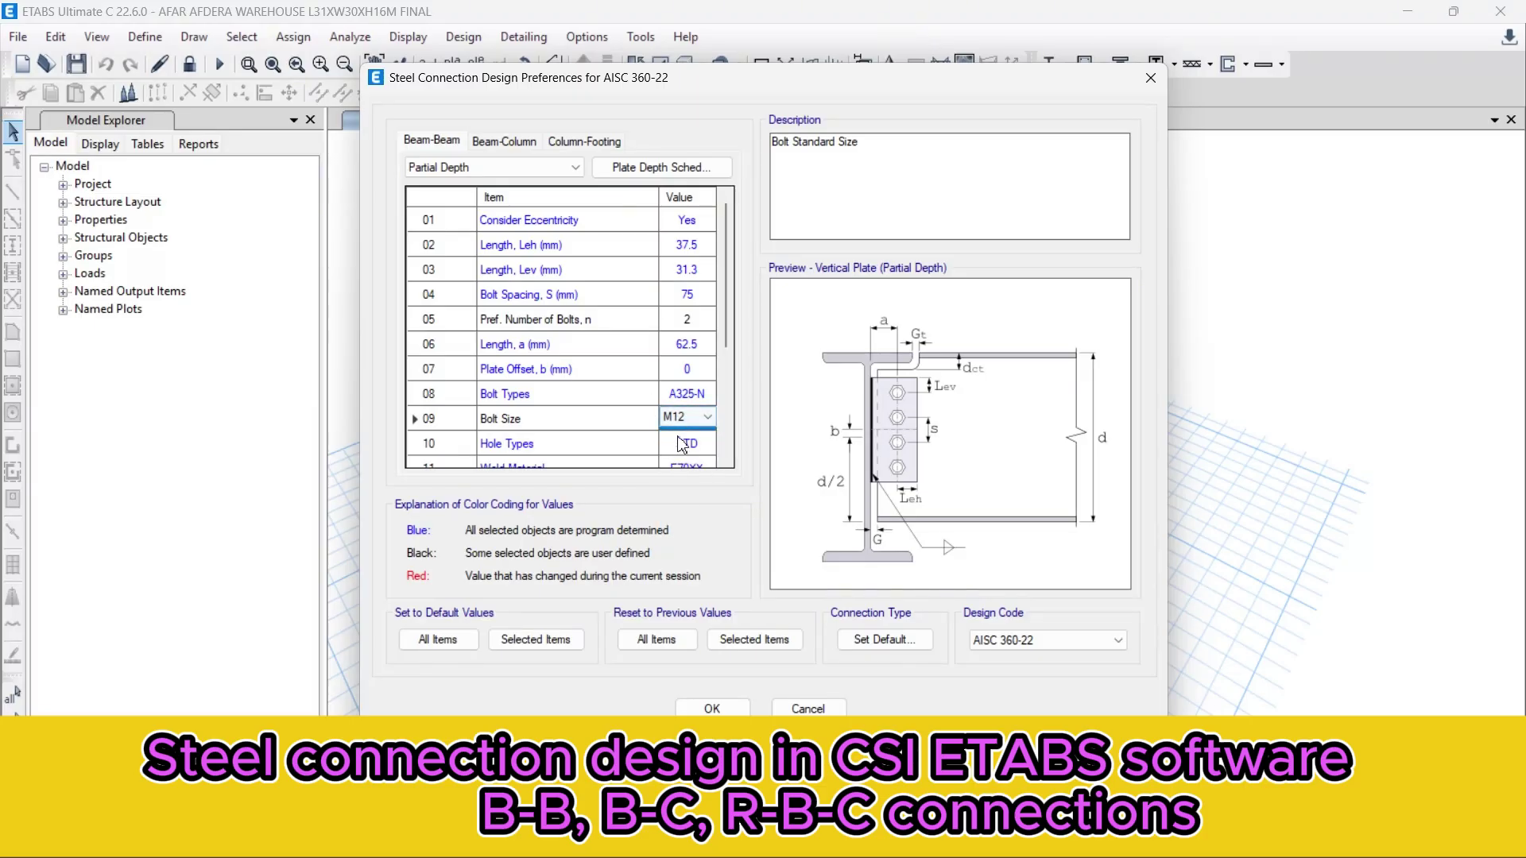
# - Choose E70XX as the weld material for the partial-depth beam-beam connection
pyautogui.scroll(-1, 541, 430)
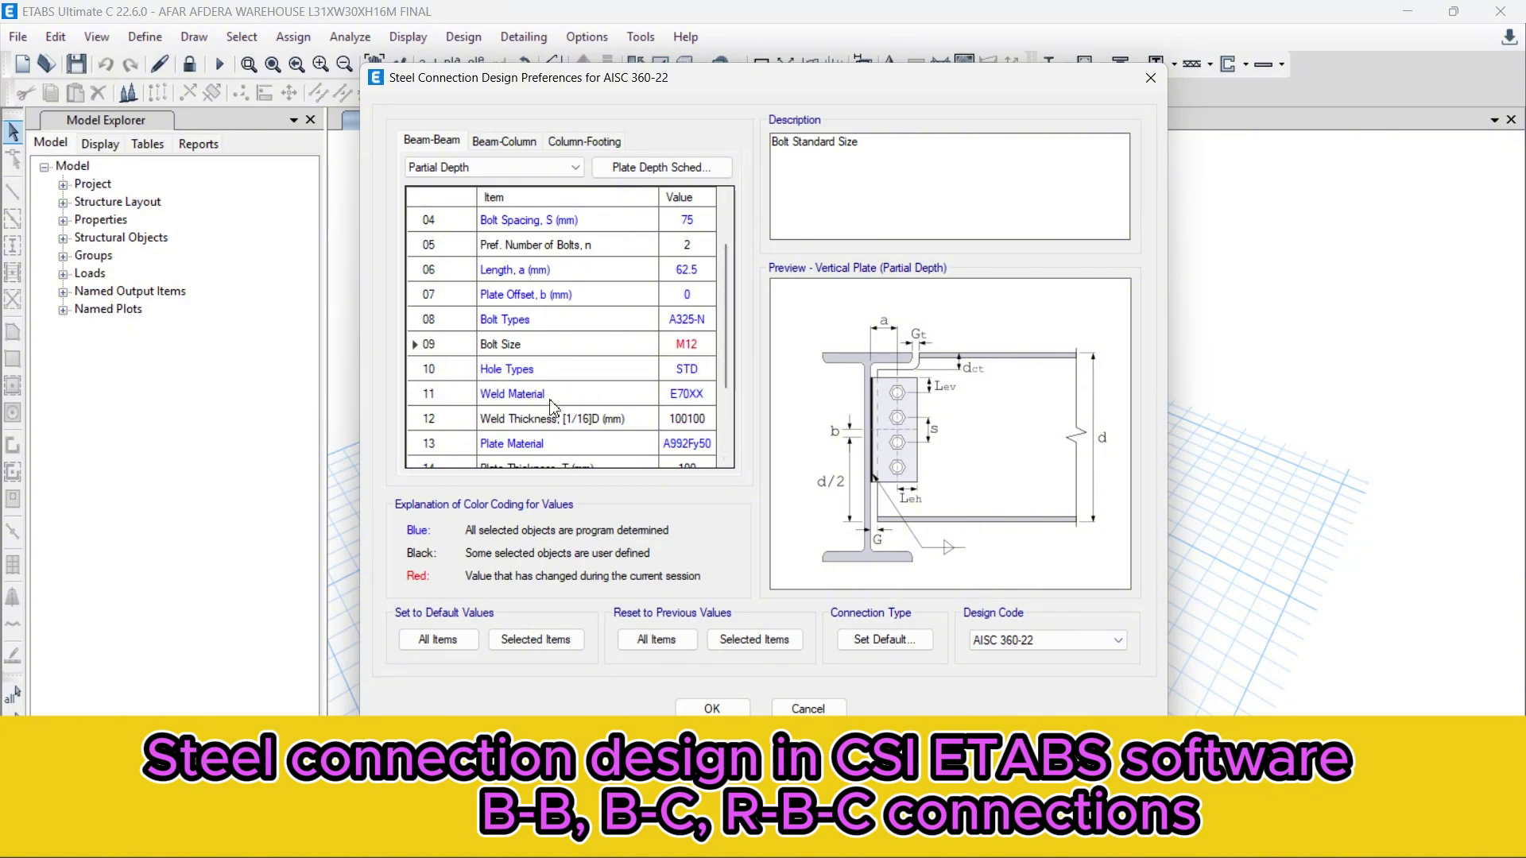
pyautogui.click(687, 394)
pyautogui.click(690, 392)
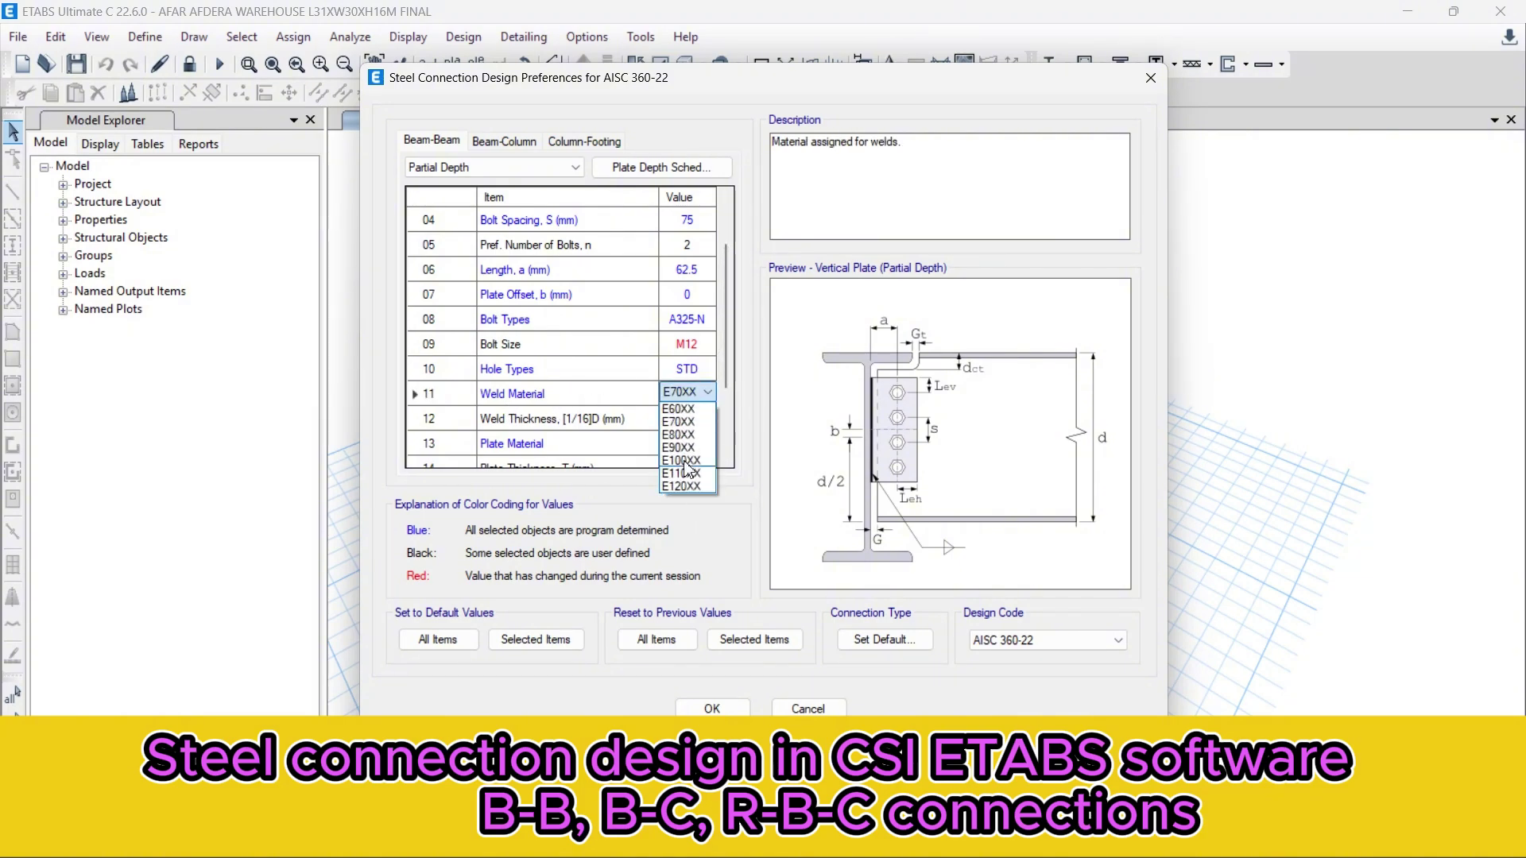
pyautogui.click(679, 421)
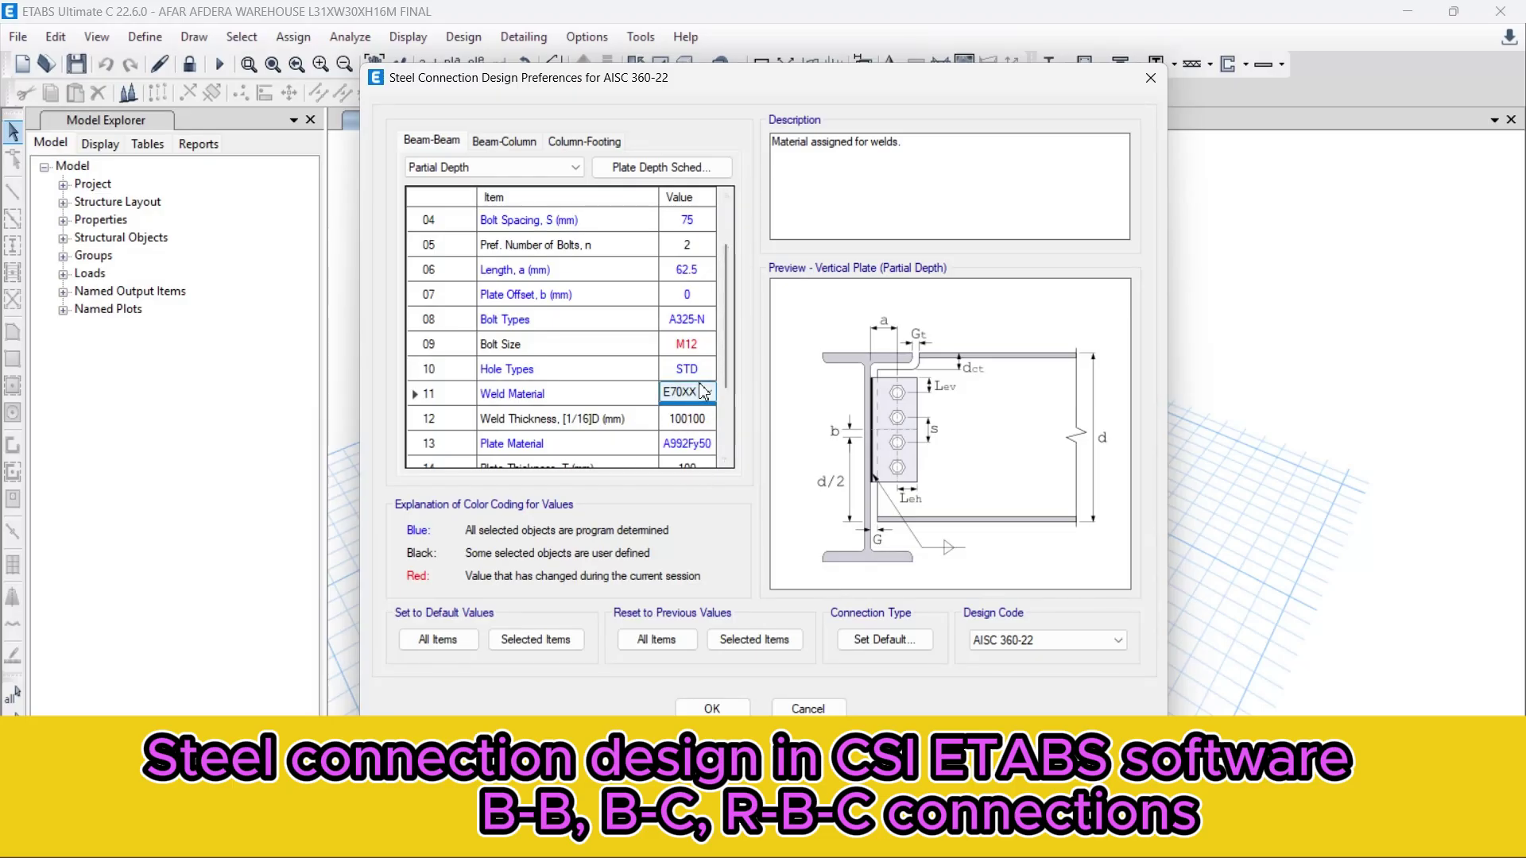
# - Set the partial-depth beam-beam connection's plate material to S355 and its plate thickness to 100 mm
pyautogui.scroll(-1, 697, 381)
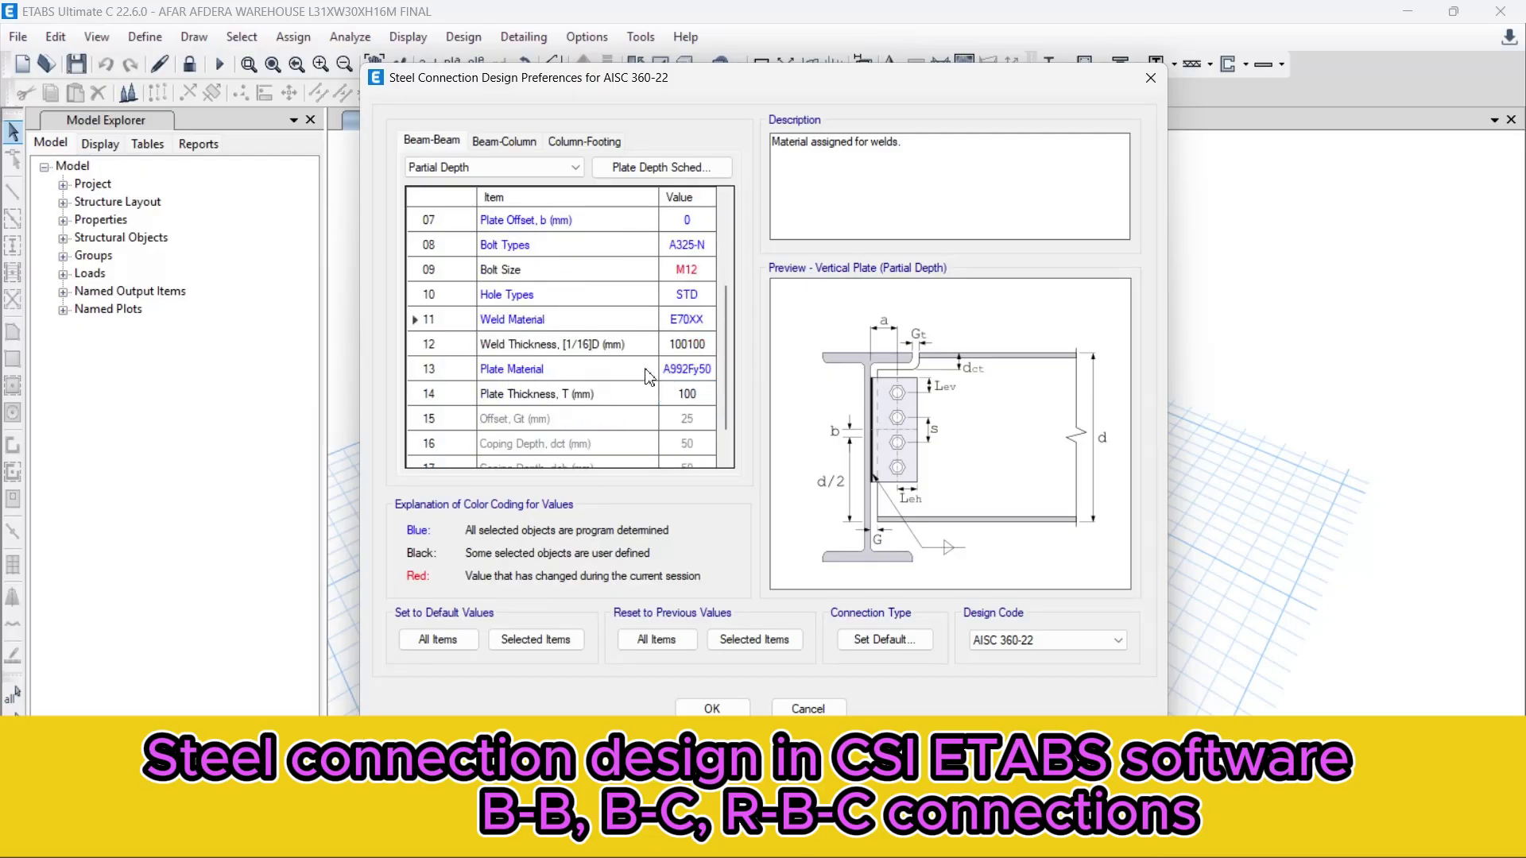
pyautogui.click(677, 369)
pyautogui.click(676, 397)
pyautogui.click(686, 401)
pyautogui.click(675, 397)
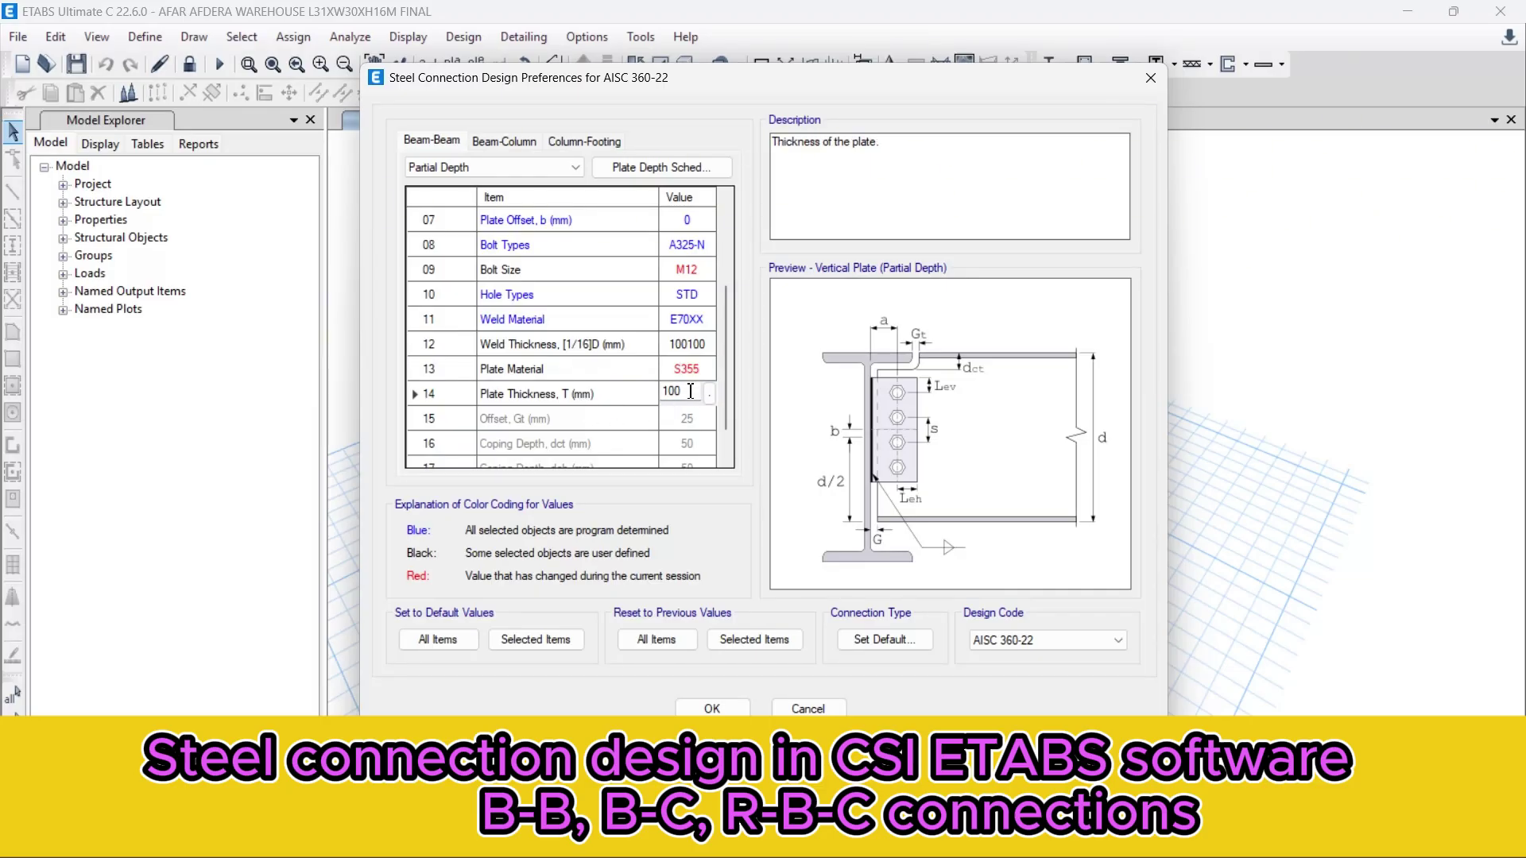
pyautogui.moveTo(691, 393); pyautogui.dragTo(643, 390)
pyautogui.click(691, 395)
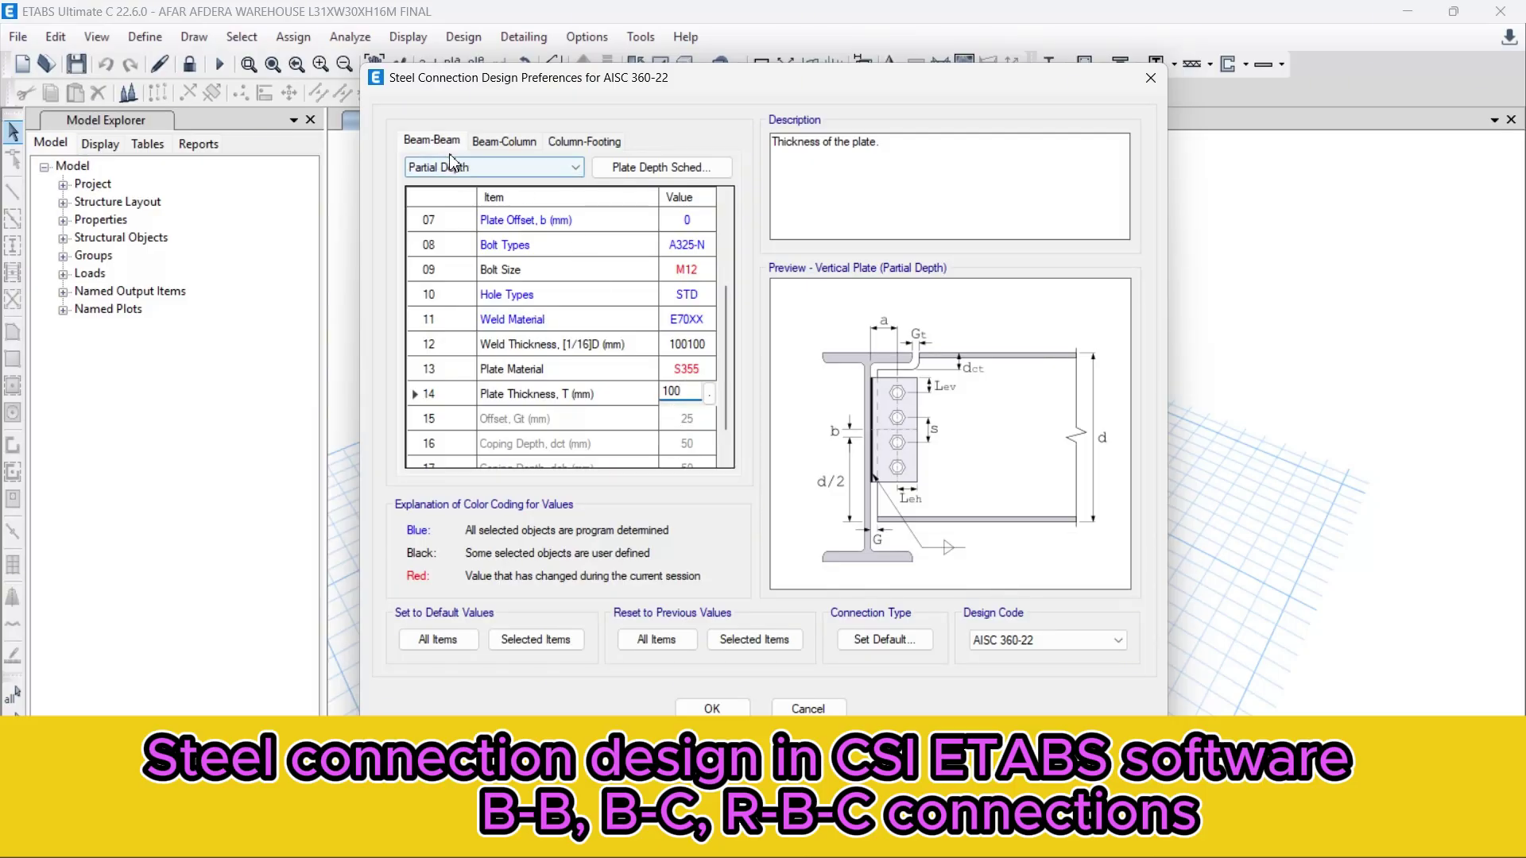
# - For the Partial Depth with Top beam-beam connection, set the plate material to S355 and the plate thickness to 100 mm
pyautogui.click(503, 168)
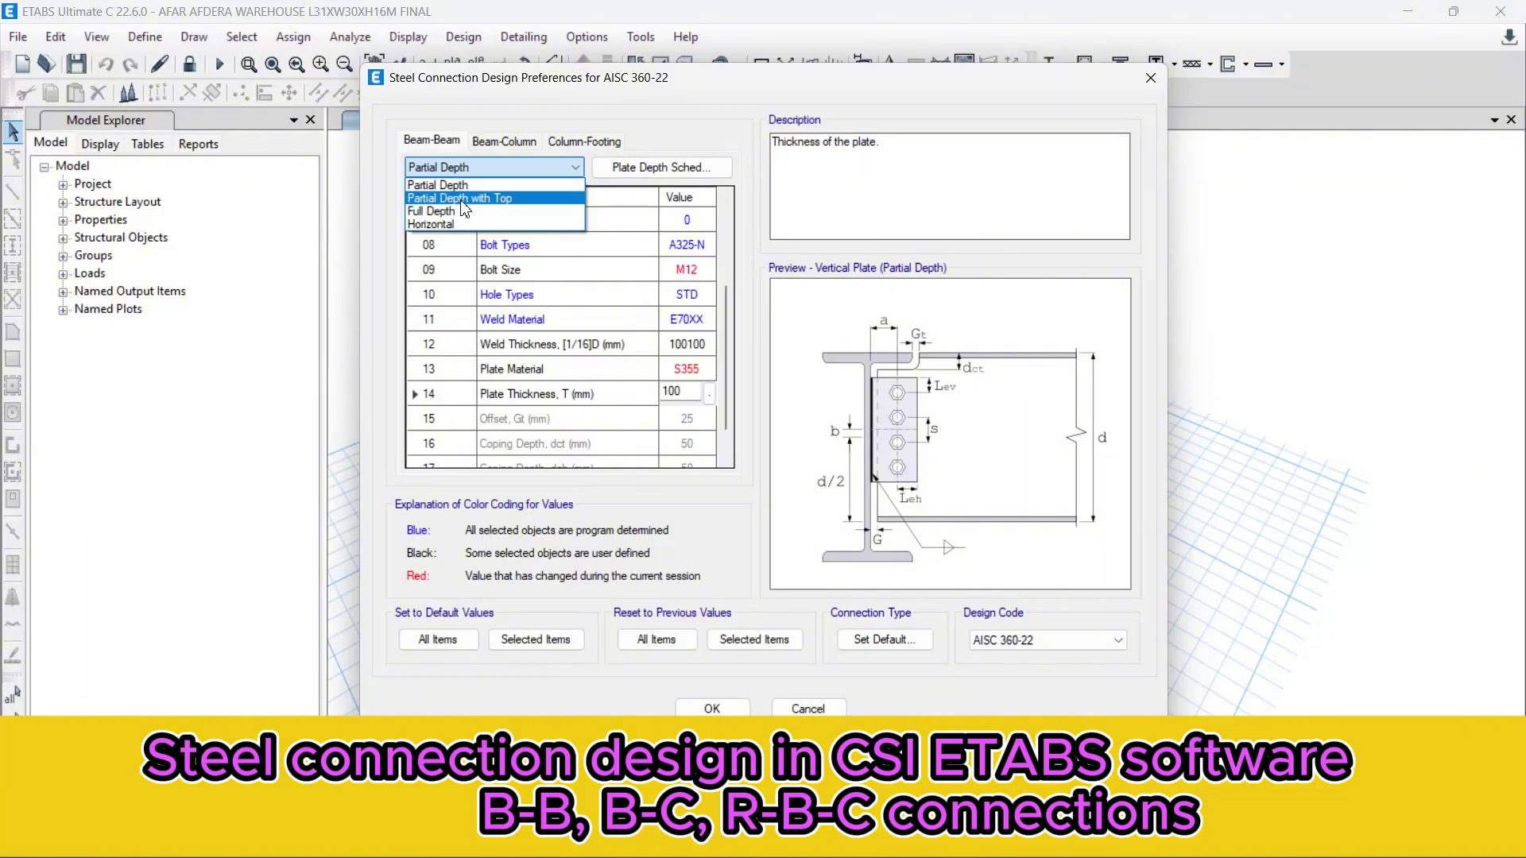
pyautogui.click(471, 200)
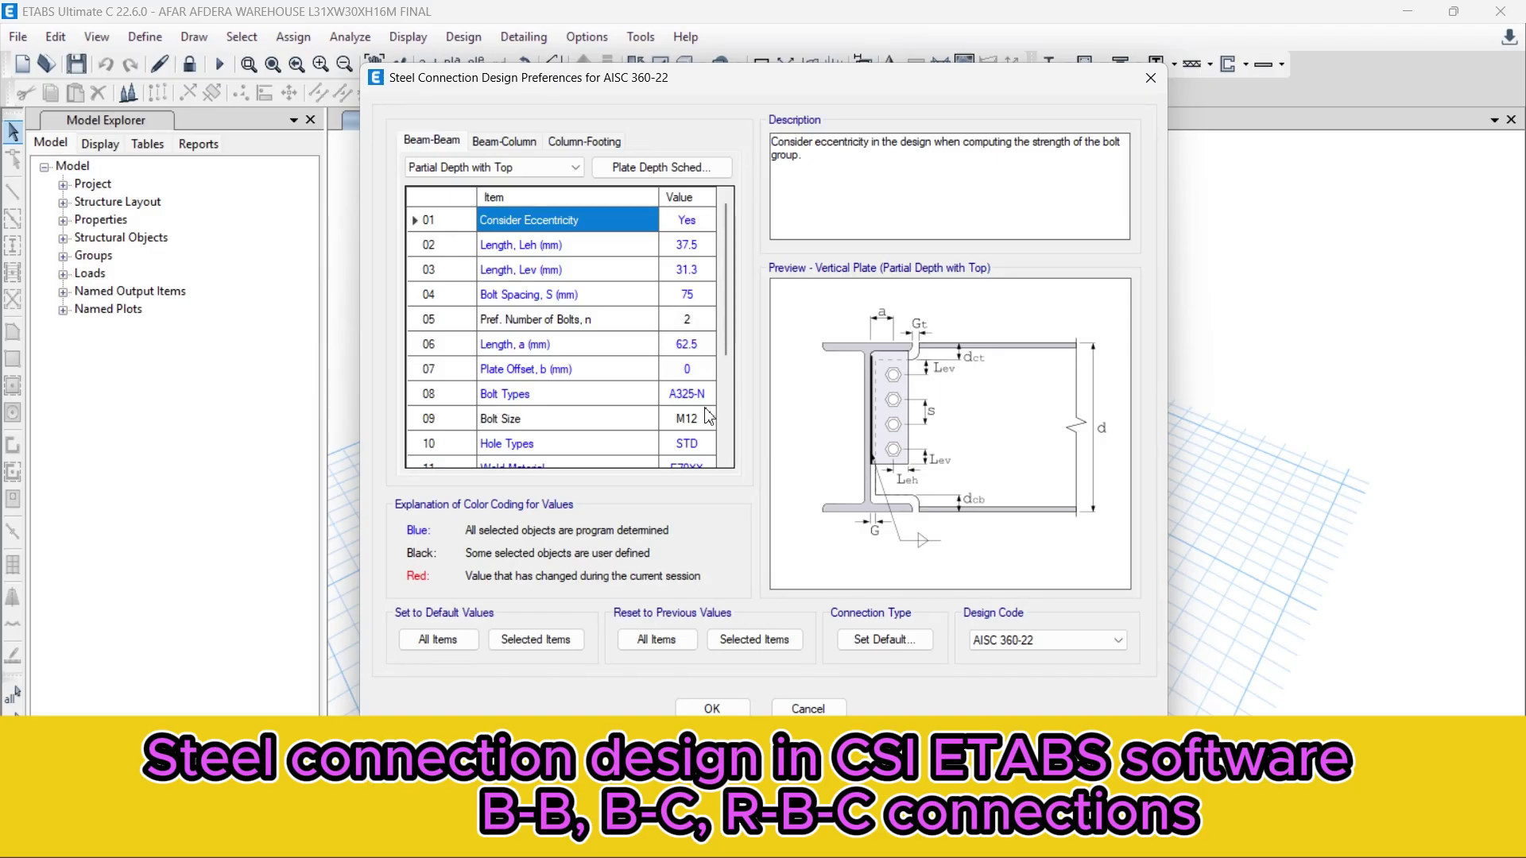
pyautogui.scroll(-1, 703, 427)
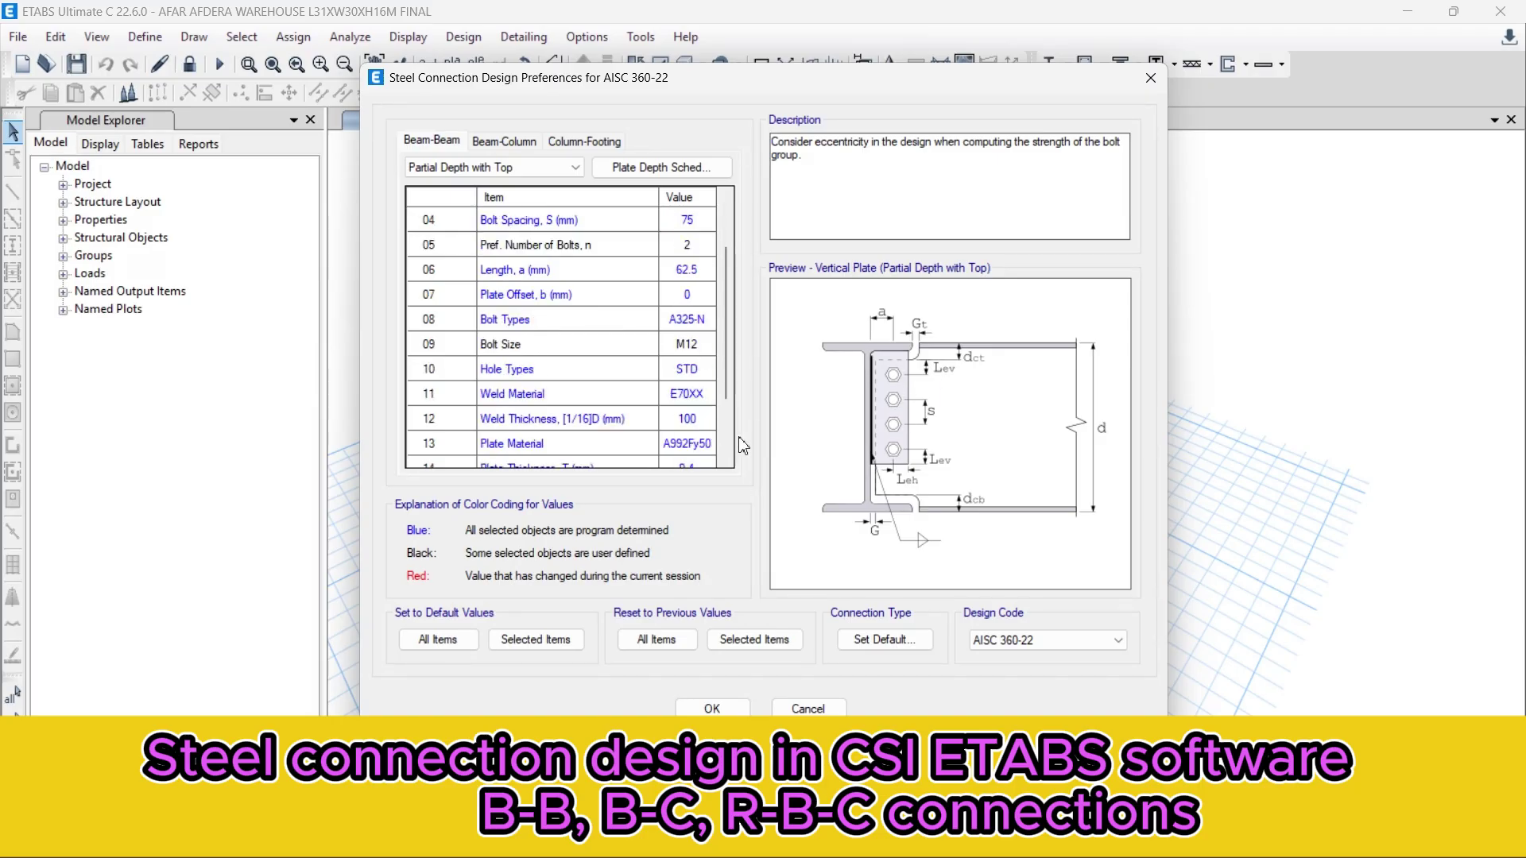
pyautogui.click(686, 443)
pyautogui.click(688, 468)
pyautogui.scroll(-1, 696, 385)
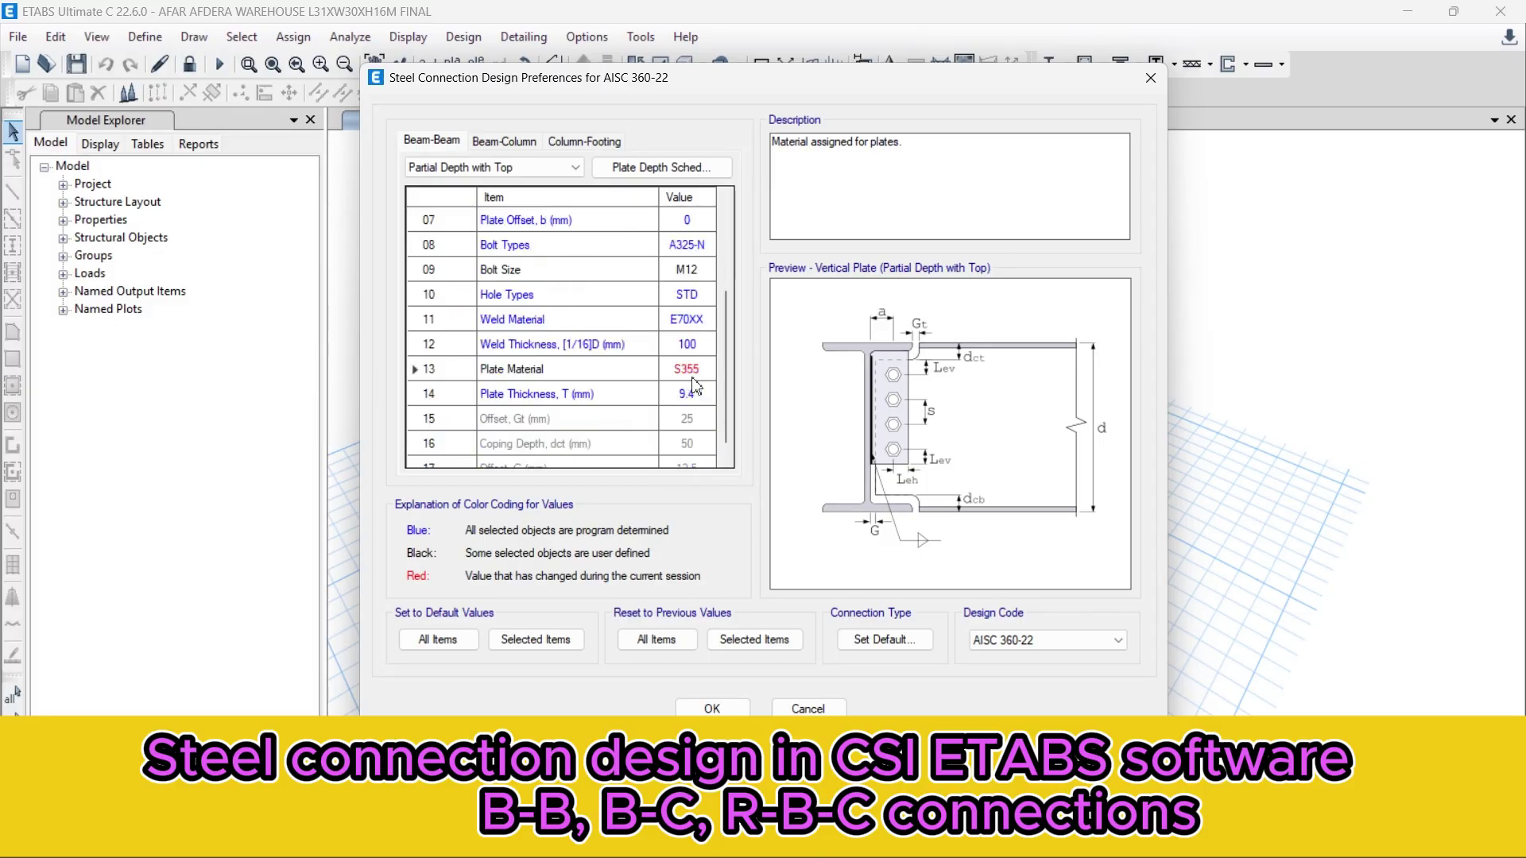
pyautogui.scroll(-1, 696, 386)
pyautogui.click(701, 370)
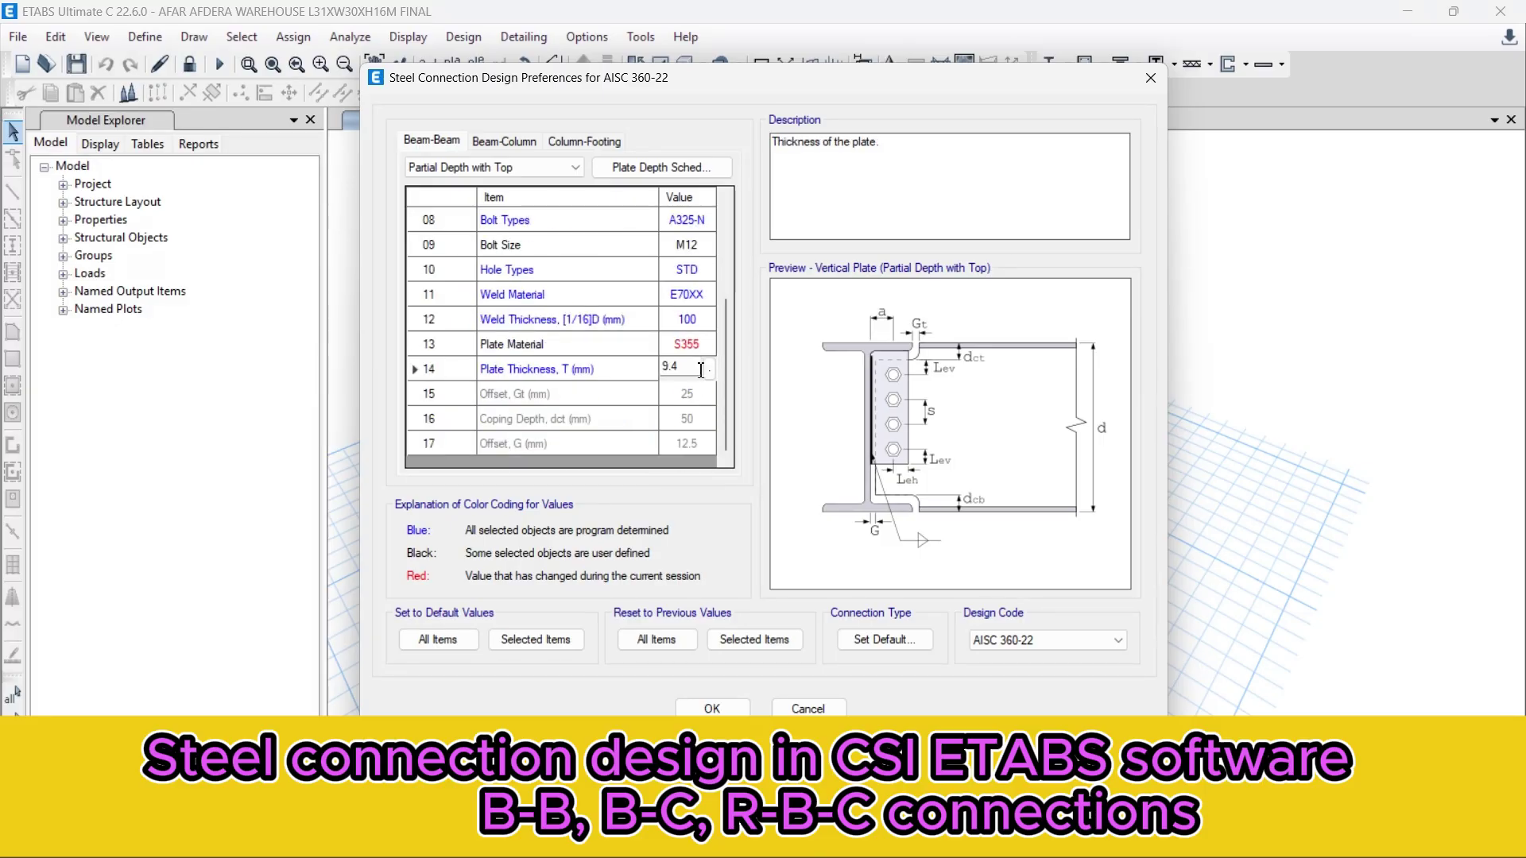
pyautogui.moveTo(701, 369); pyautogui.dragTo(651, 367)
pyautogui.write('100')
# - For the Full Depth beam-beam connection, set the plate material to S355 and the plate thickness to 100 mm
pyautogui.click(504, 164)
pyautogui.click(511, 212)
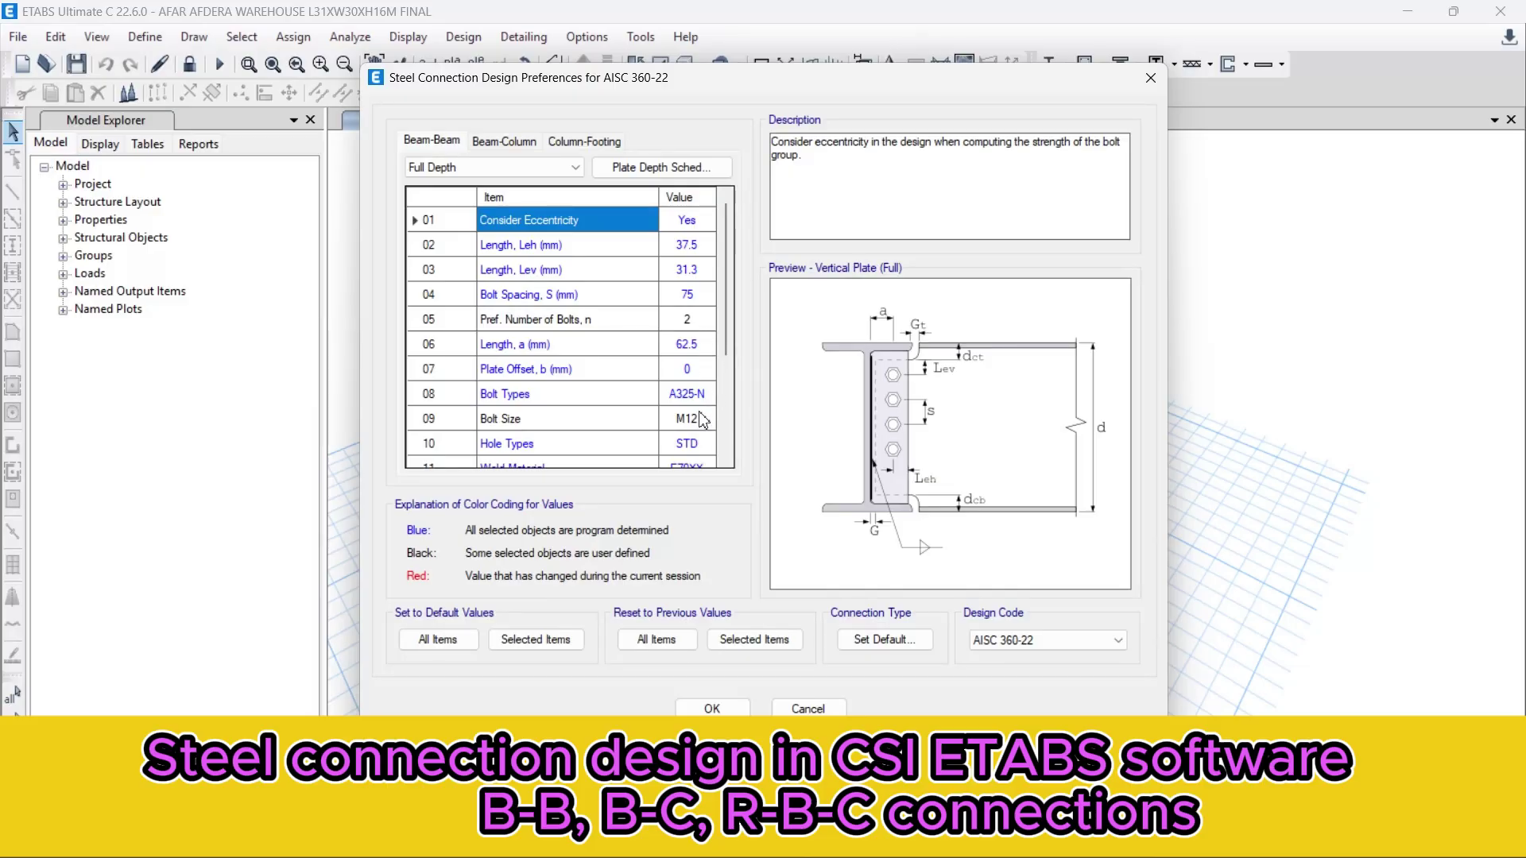
pyautogui.scroll(-1, 702, 420)
pyautogui.click(688, 444)
pyautogui.click(705, 444)
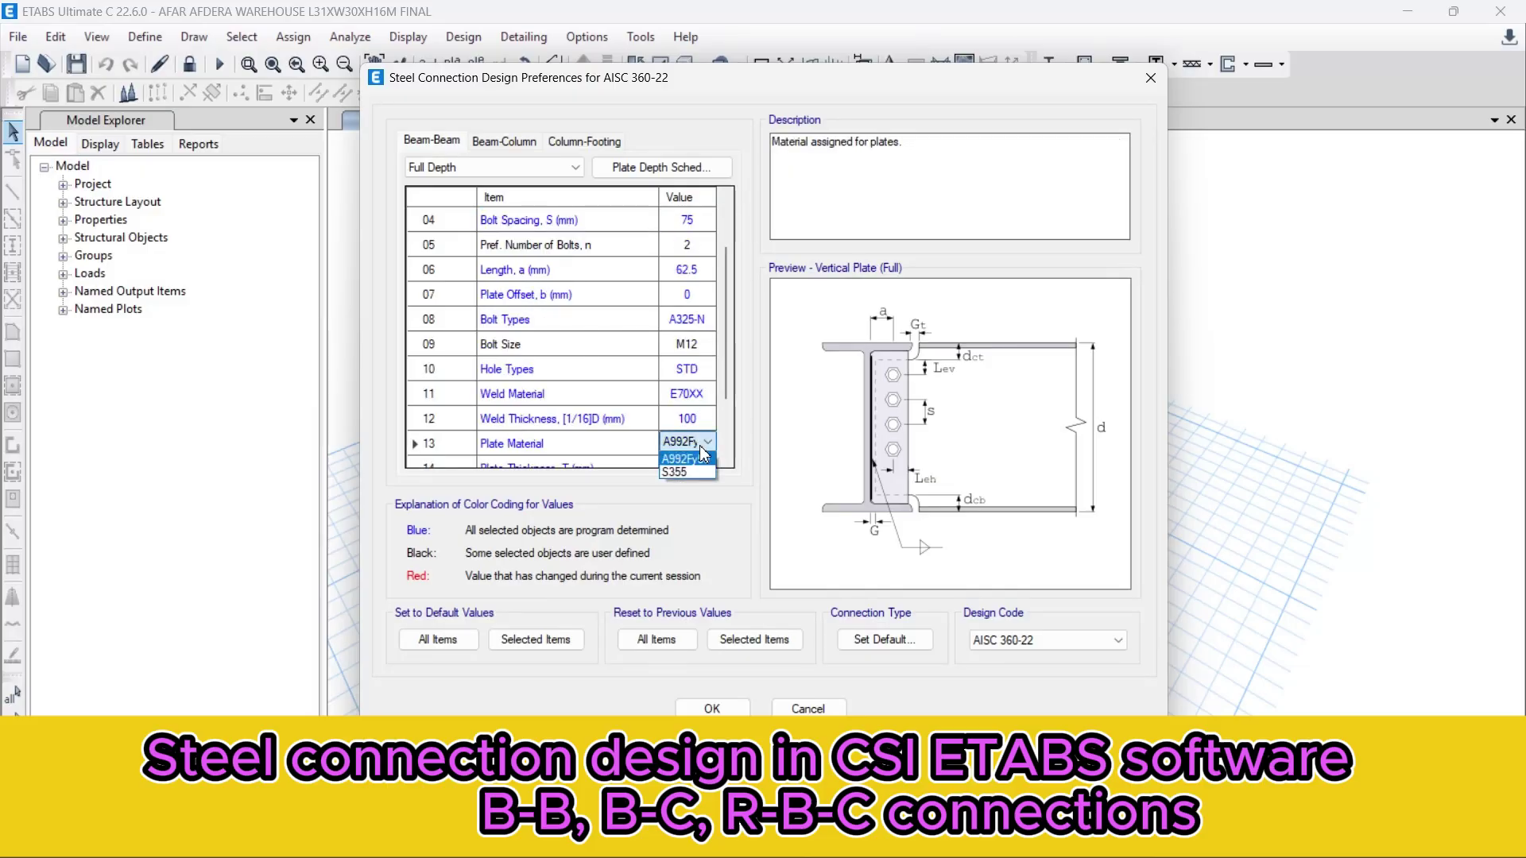
pyautogui.click(674, 472)
pyautogui.scroll(-1, 690, 421)
pyautogui.click(689, 393)
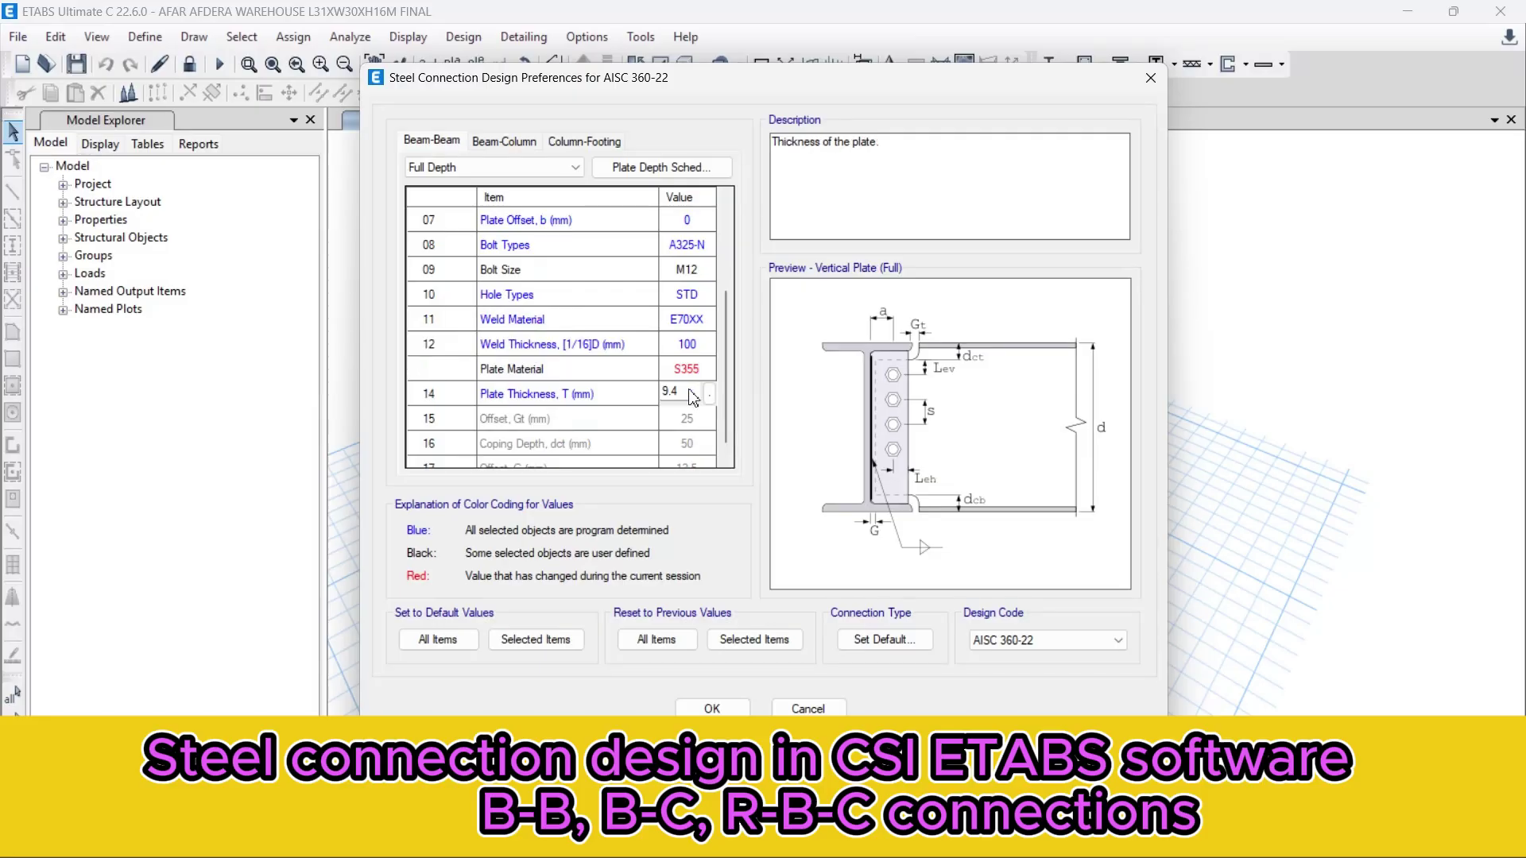
pyautogui.moveTo(693, 393); pyautogui.dragTo(656, 388)
pyautogui.write('100')
# - For the Horizontal beam-beam connection, set the plate material to S355 and open the plate thickness for editing
pyautogui.click(487, 167)
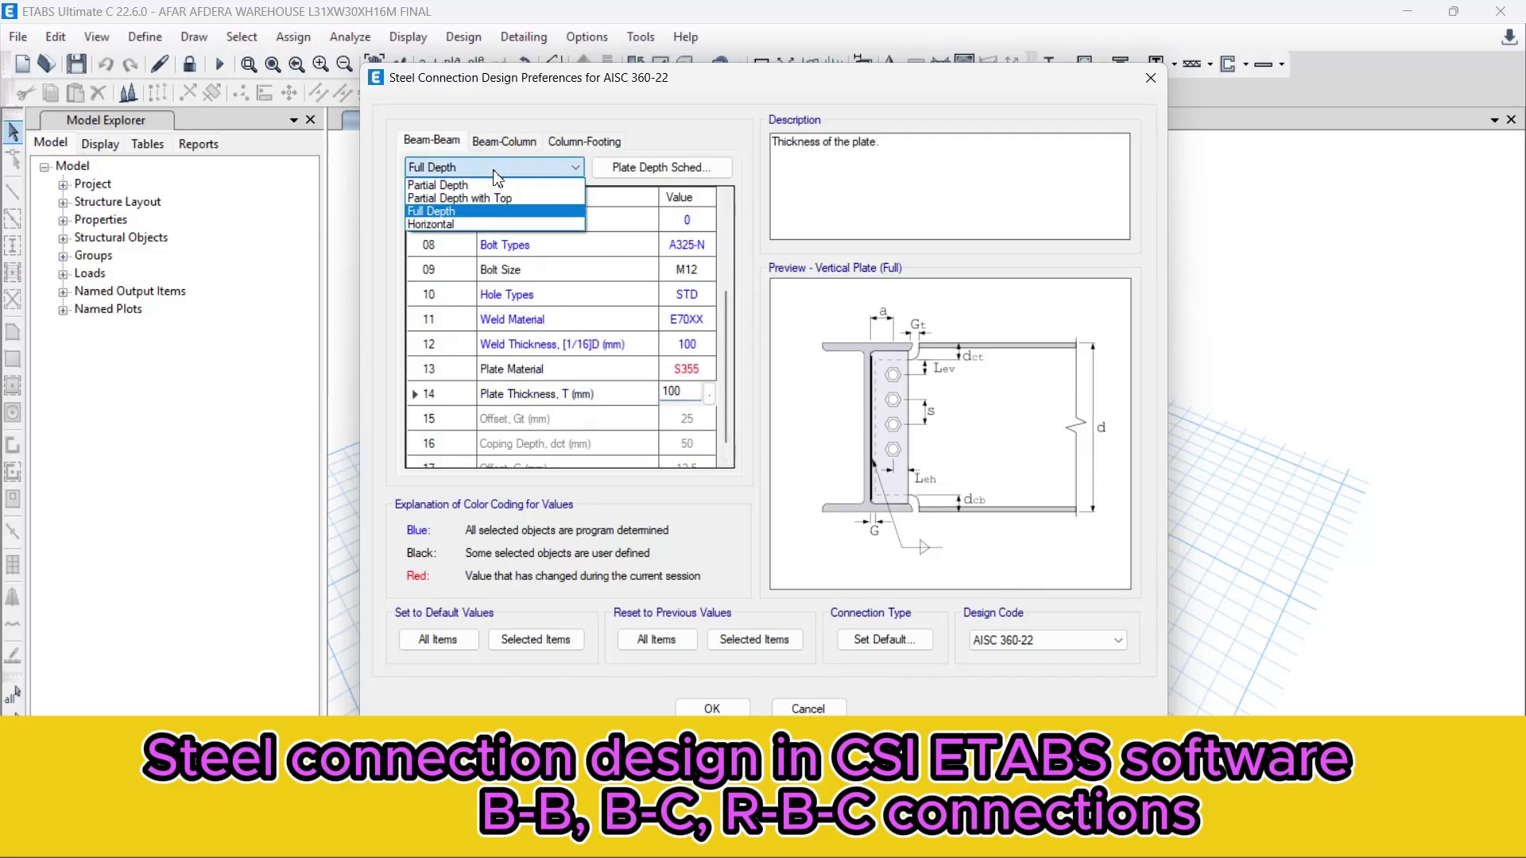
pyautogui.click(443, 227)
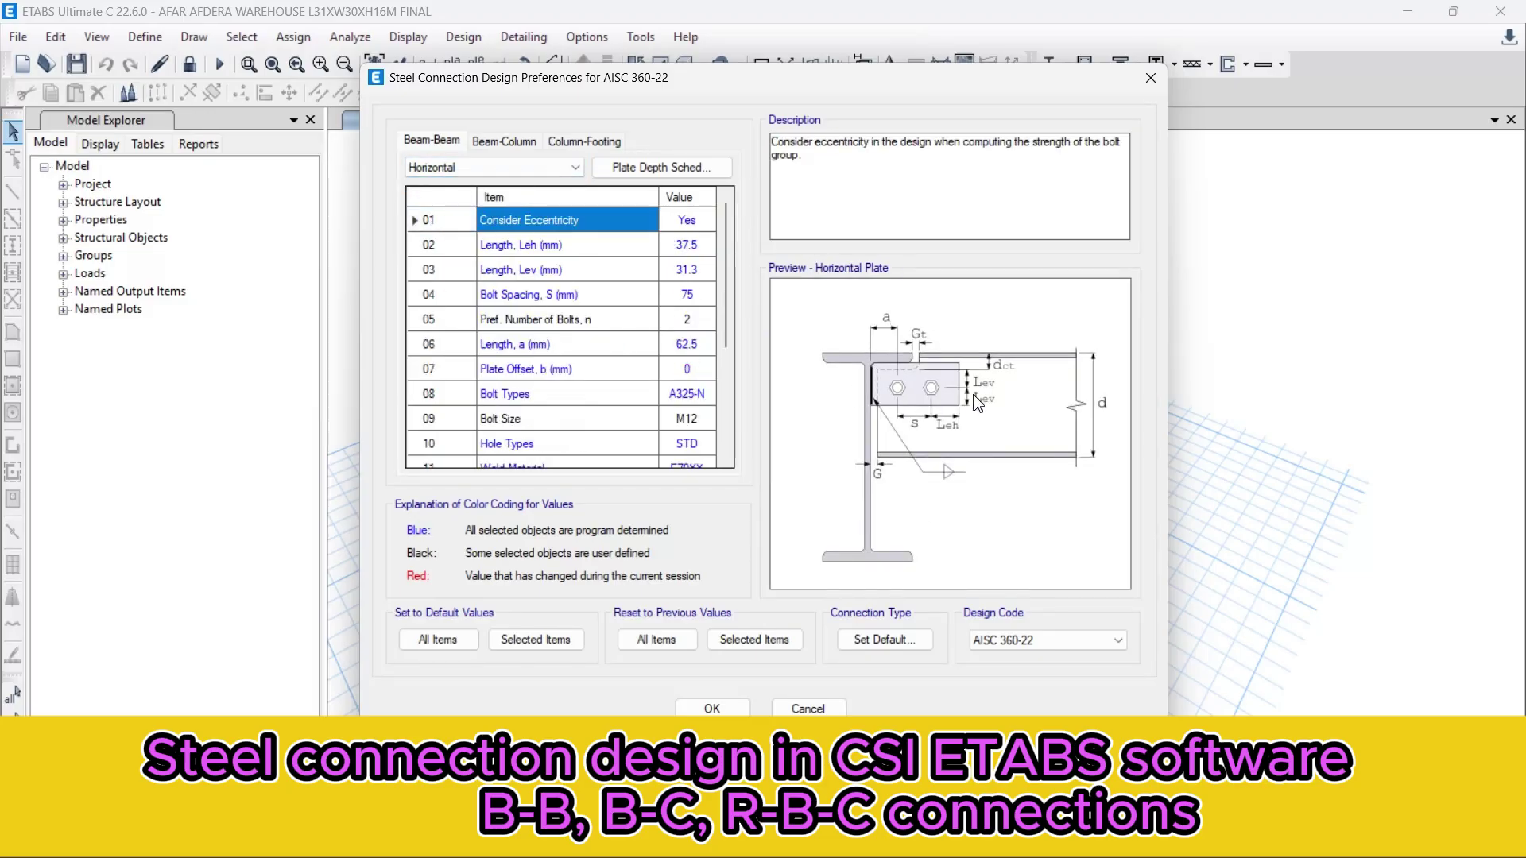
pyautogui.scroll(-1, 688, 333)
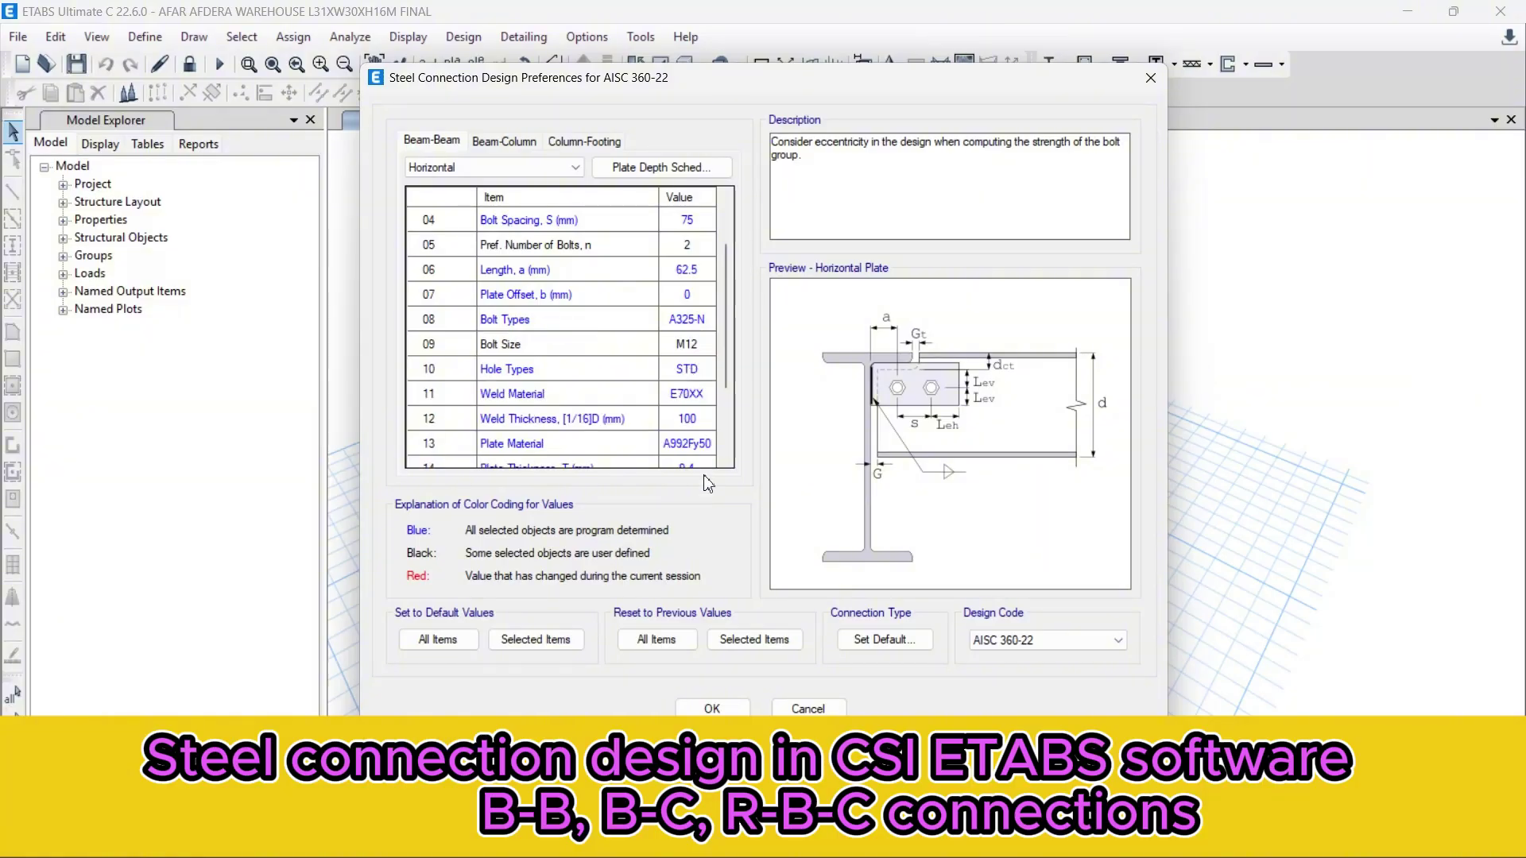
pyautogui.click(689, 444)
pyautogui.click(708, 442)
pyautogui.click(697, 472)
pyautogui.scroll(-1, 694, 380)
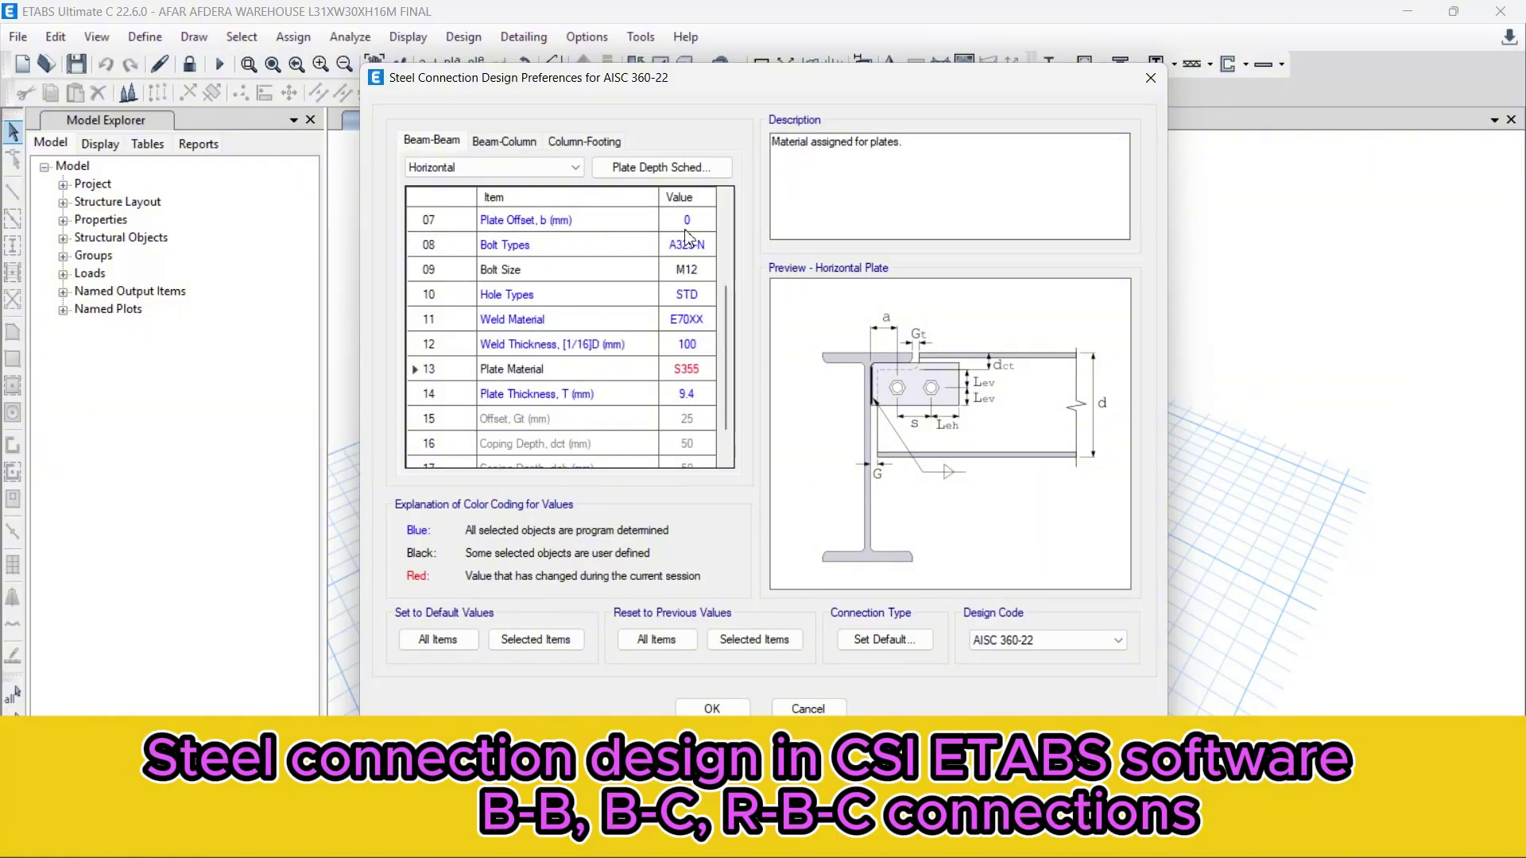
pyautogui.click(693, 395)
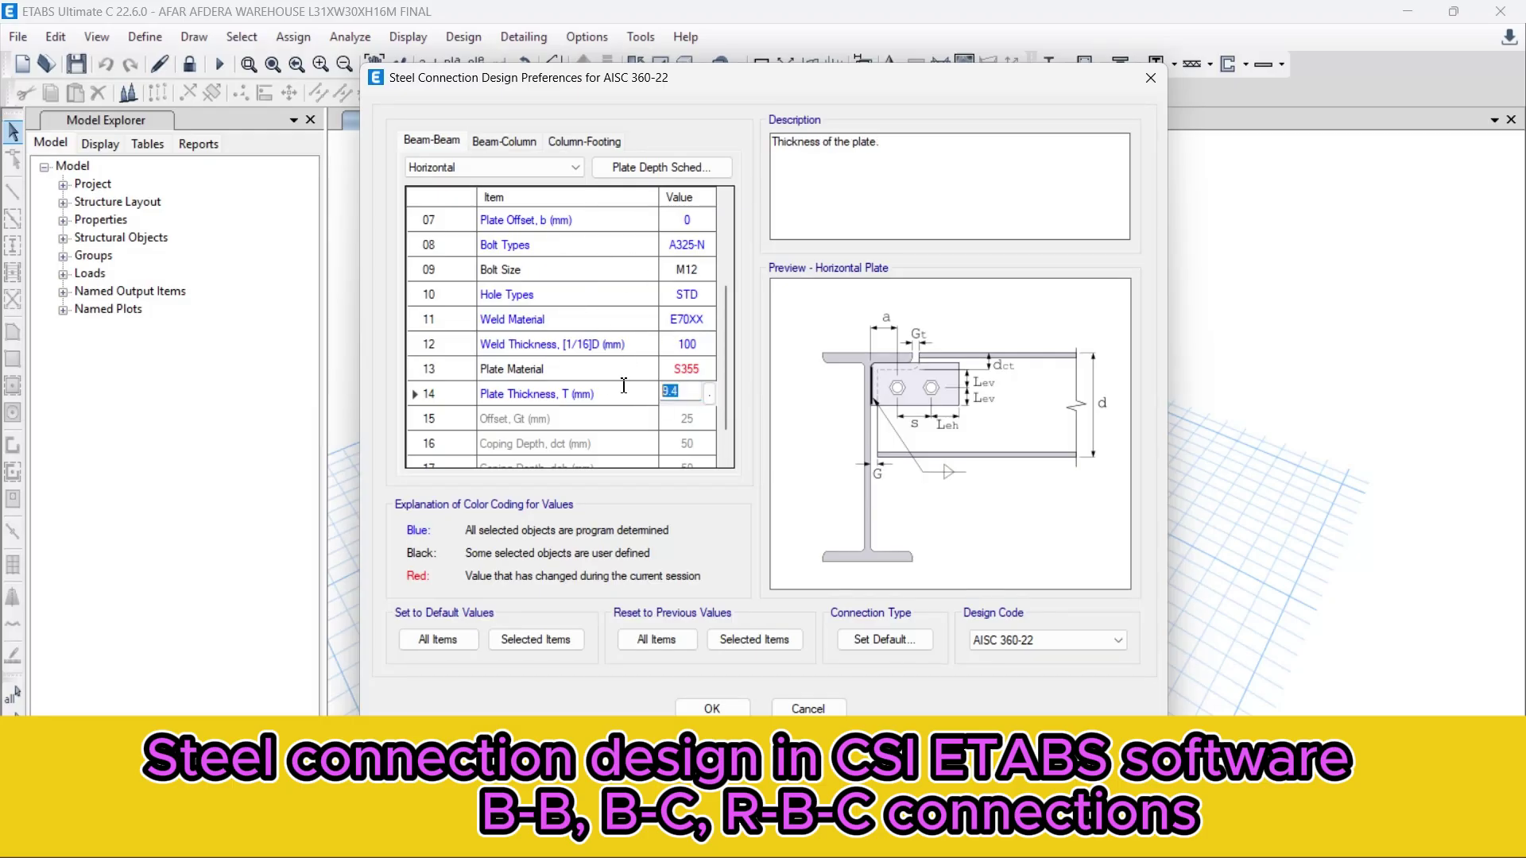
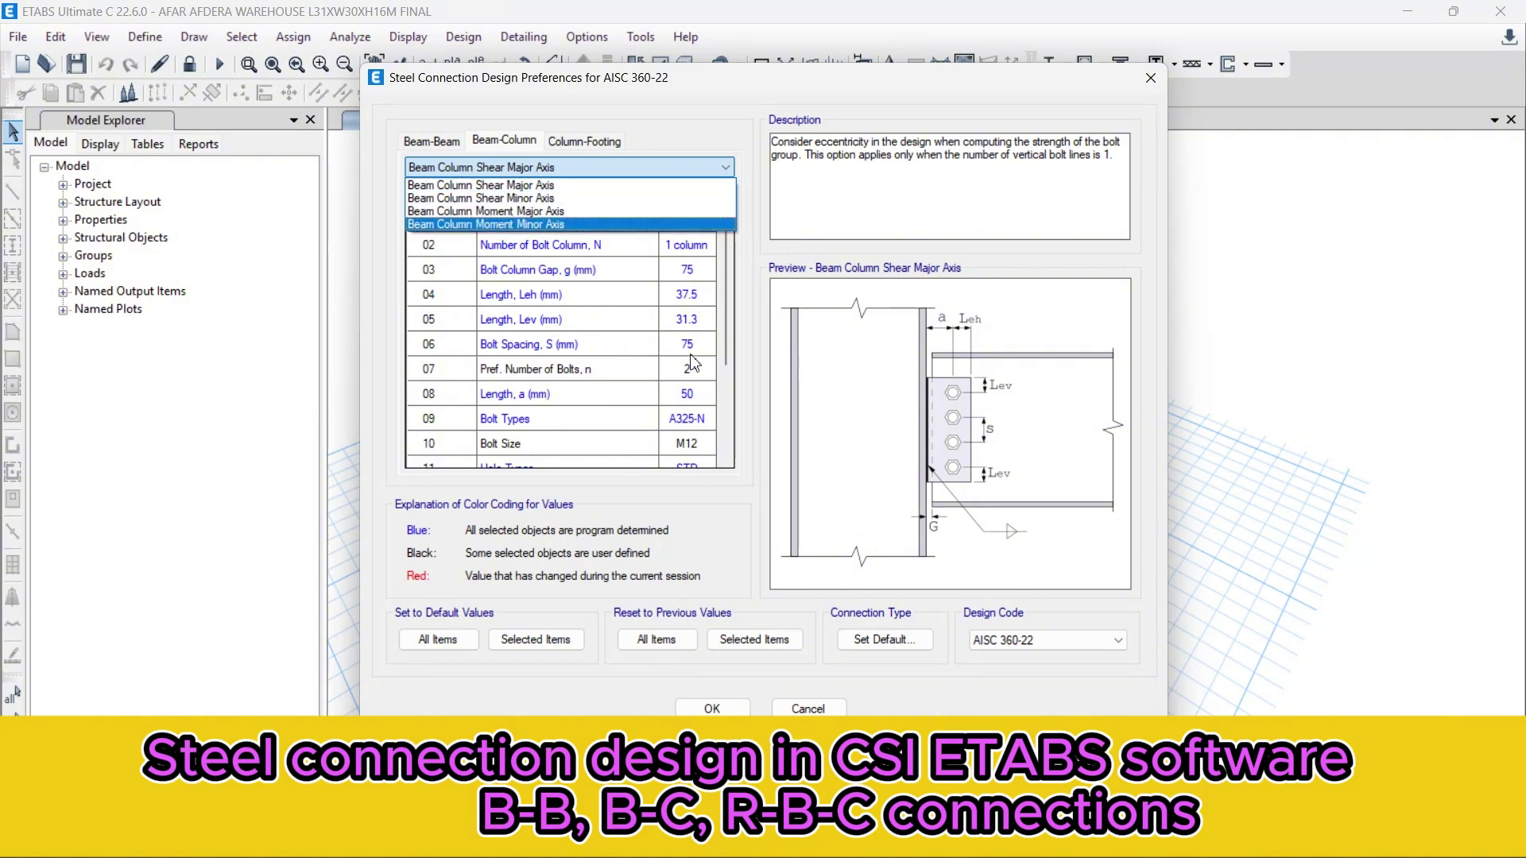
# - Set the plate material of the Beam Column Shear Major Axis connection to S355
pyautogui.scroll(-1, 704, 365)
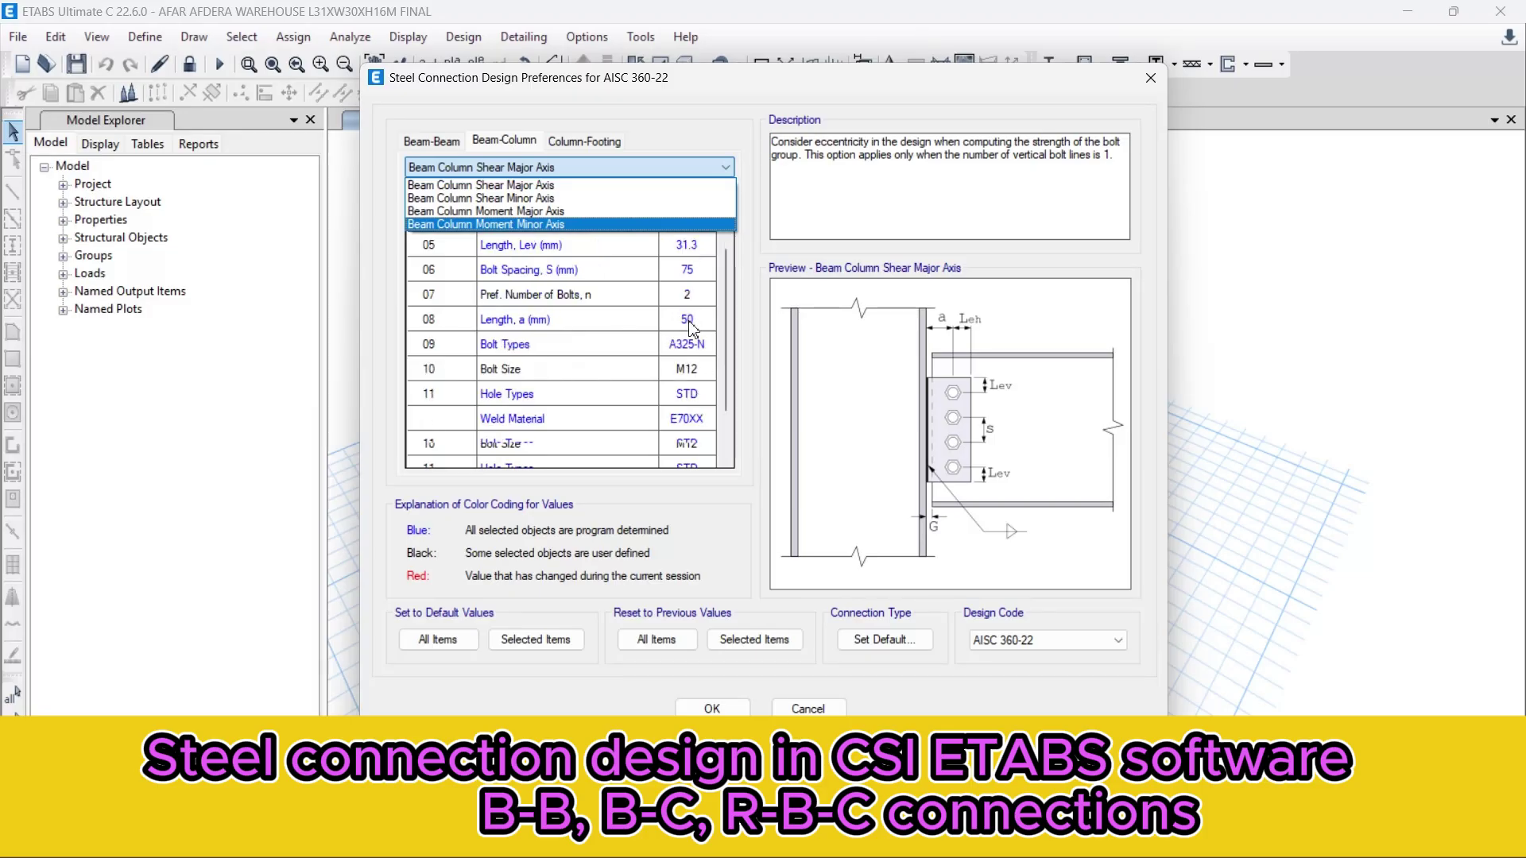
pyautogui.scroll(-1, 705, 410)
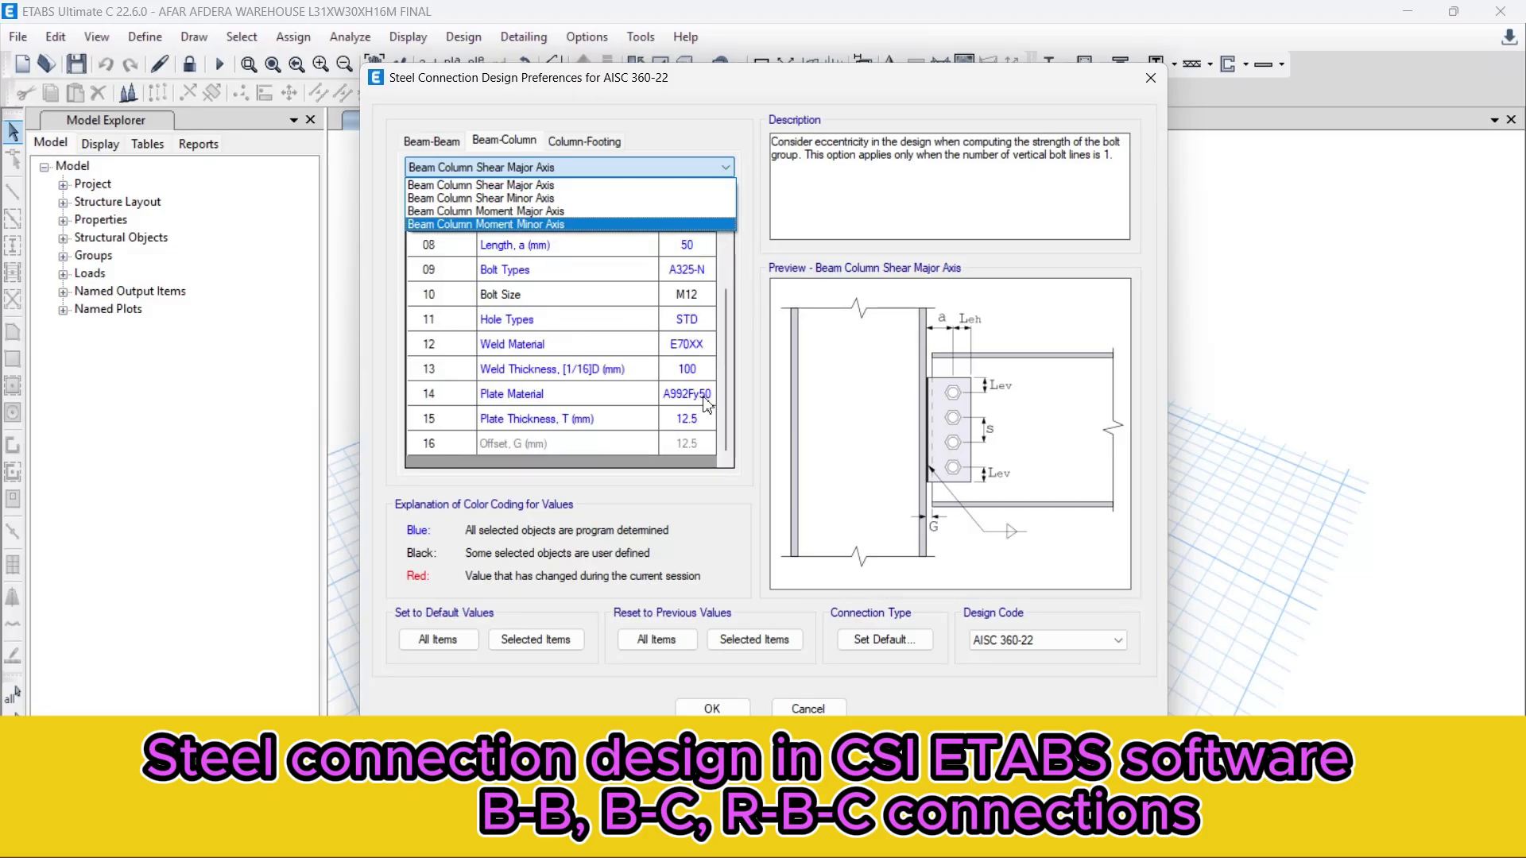
pyautogui.click(705, 394)
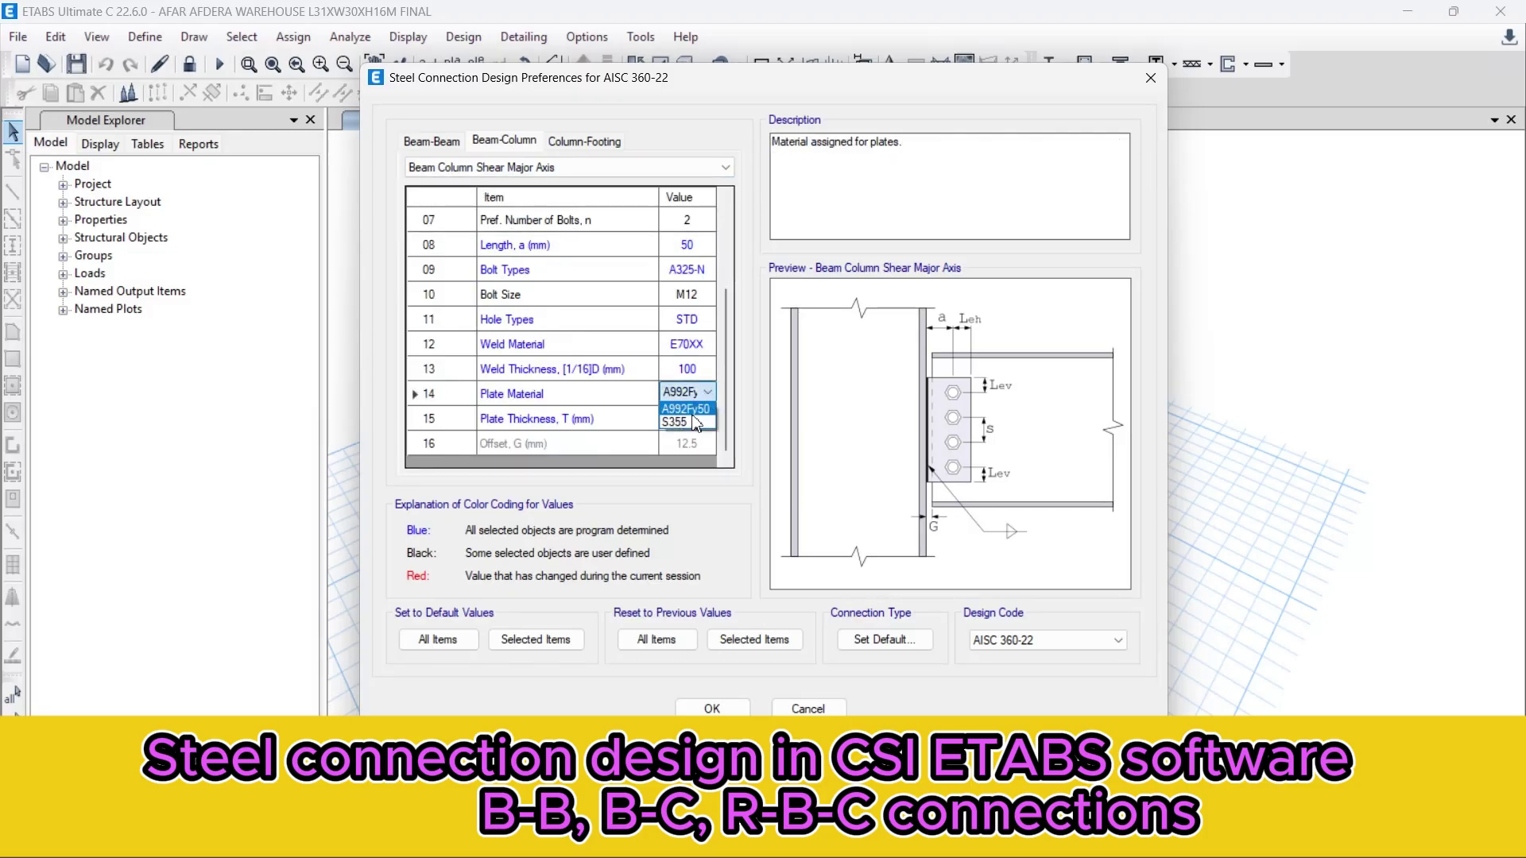
pyautogui.click(696, 423)
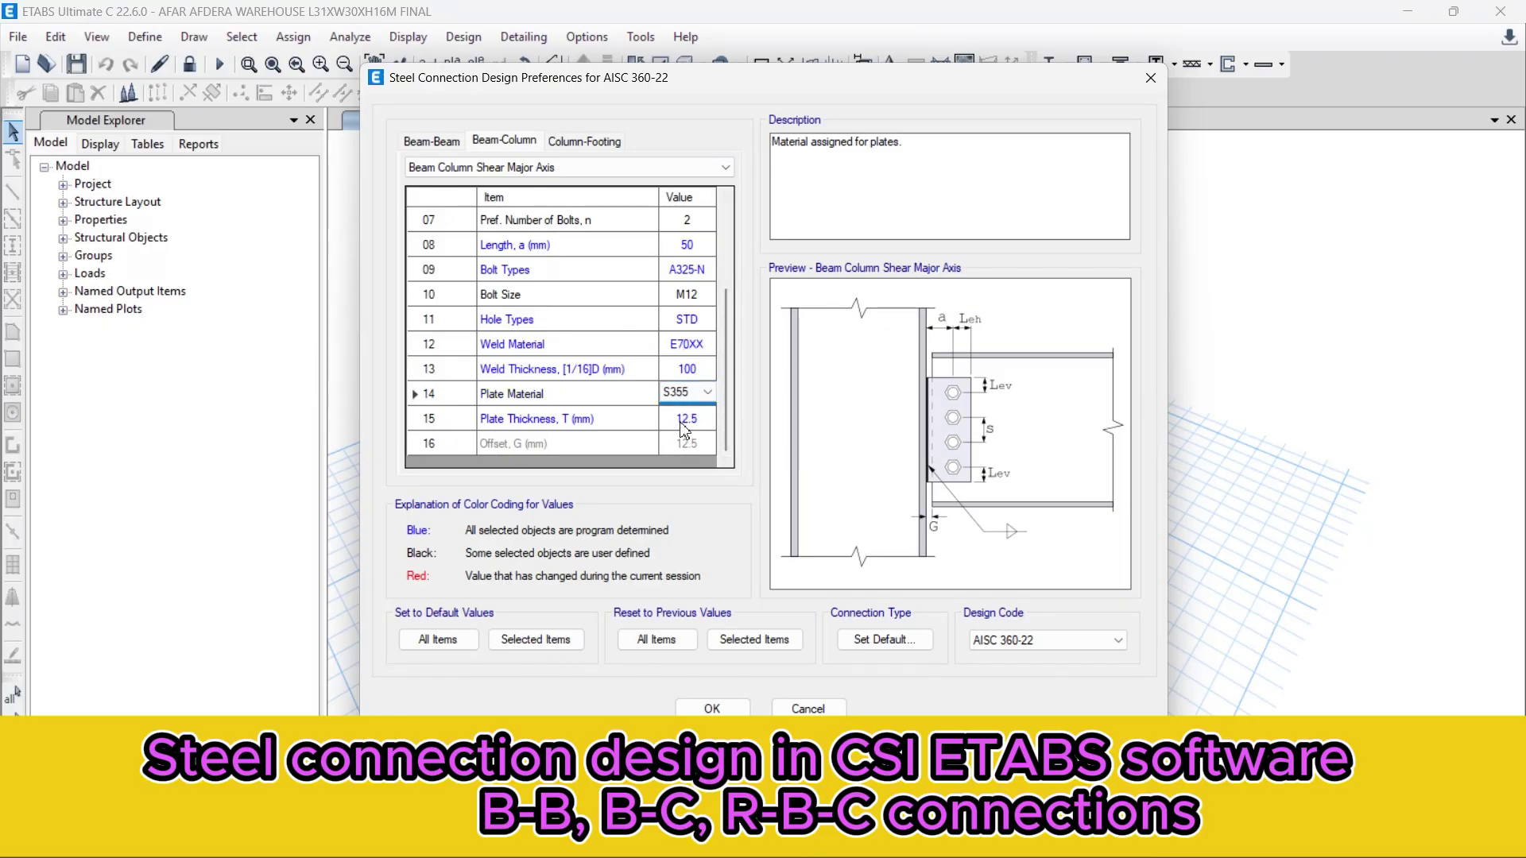
# - Return to the beam-beam preferences and revise the plate thickness of the Partial Depth connection
pyautogui.hotkey('ctrl', 'shift', 'Tab')
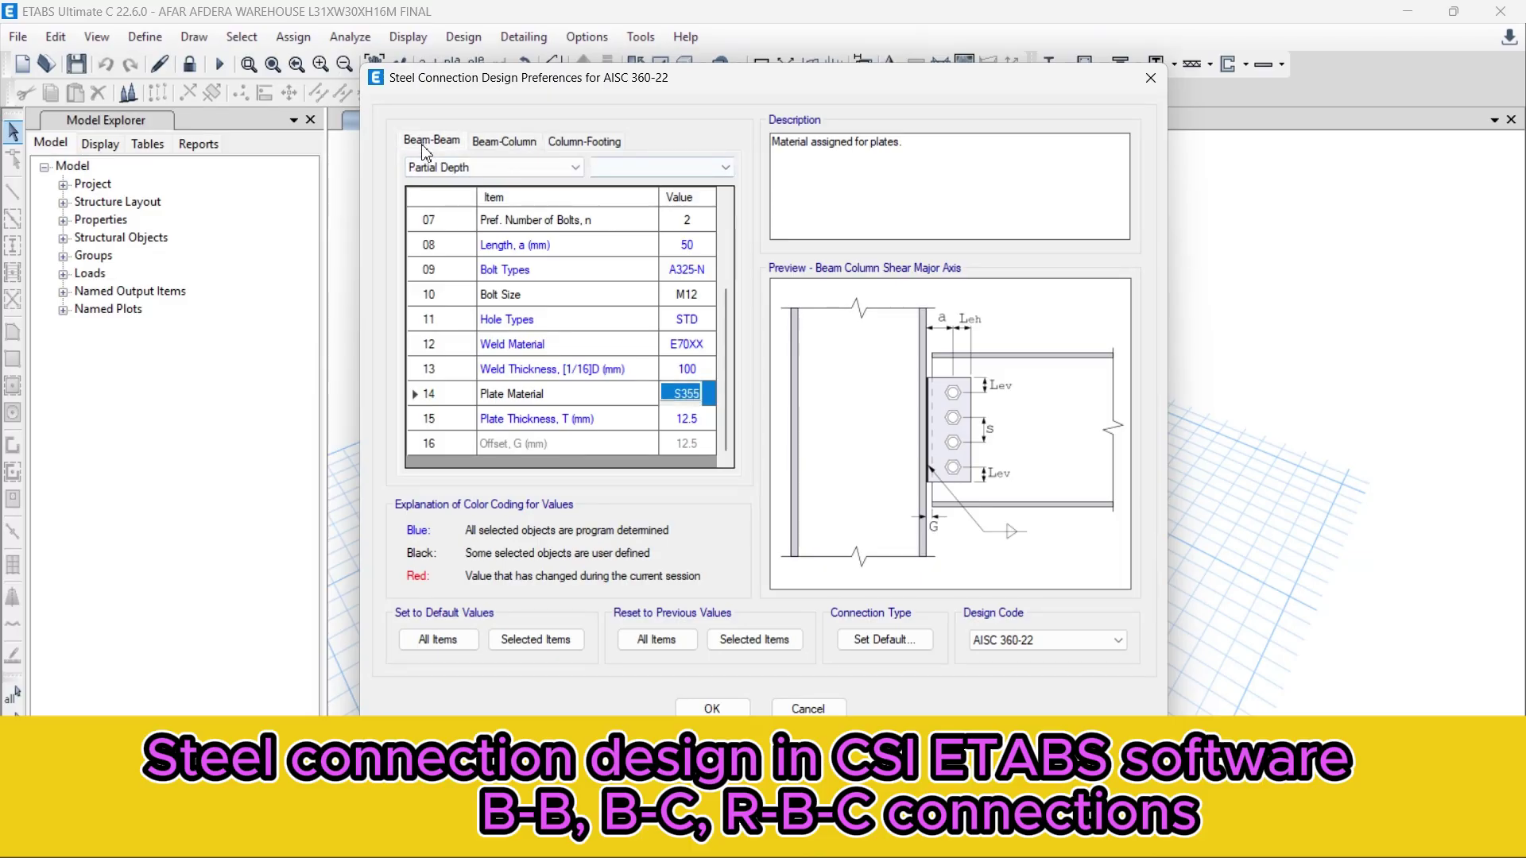
pyautogui.scroll(-1, 653, 404)
pyautogui.click(700, 372)
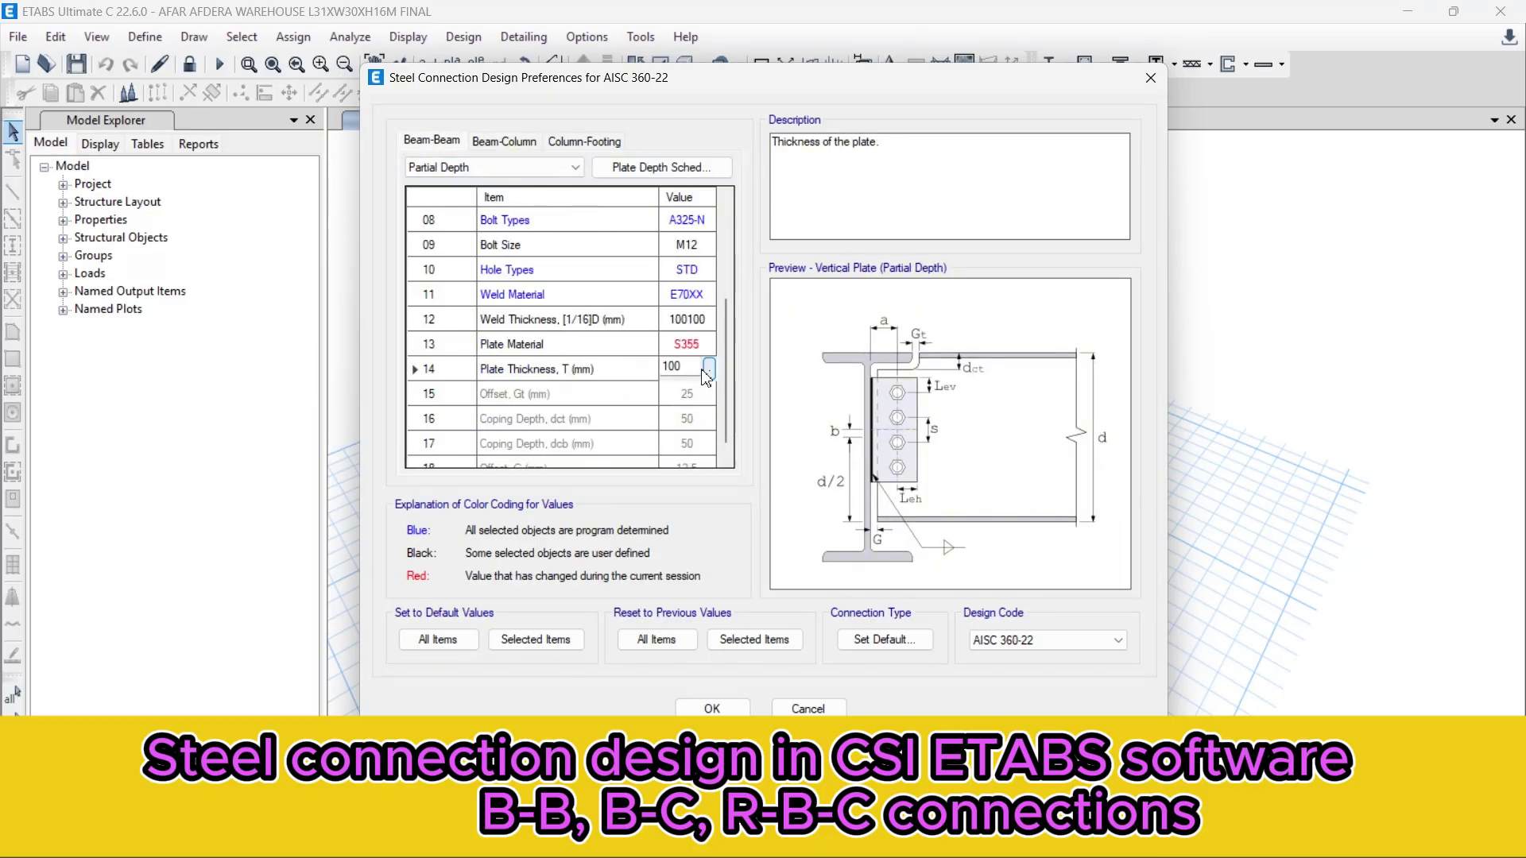
pyautogui.write('1')
# - Set the plate thickness of the Partial Depth with Top beam-beam connection to 10 mm
pyautogui.click(485, 168)
pyautogui.click(445, 191)
pyautogui.scroll(-1, 704, 451)
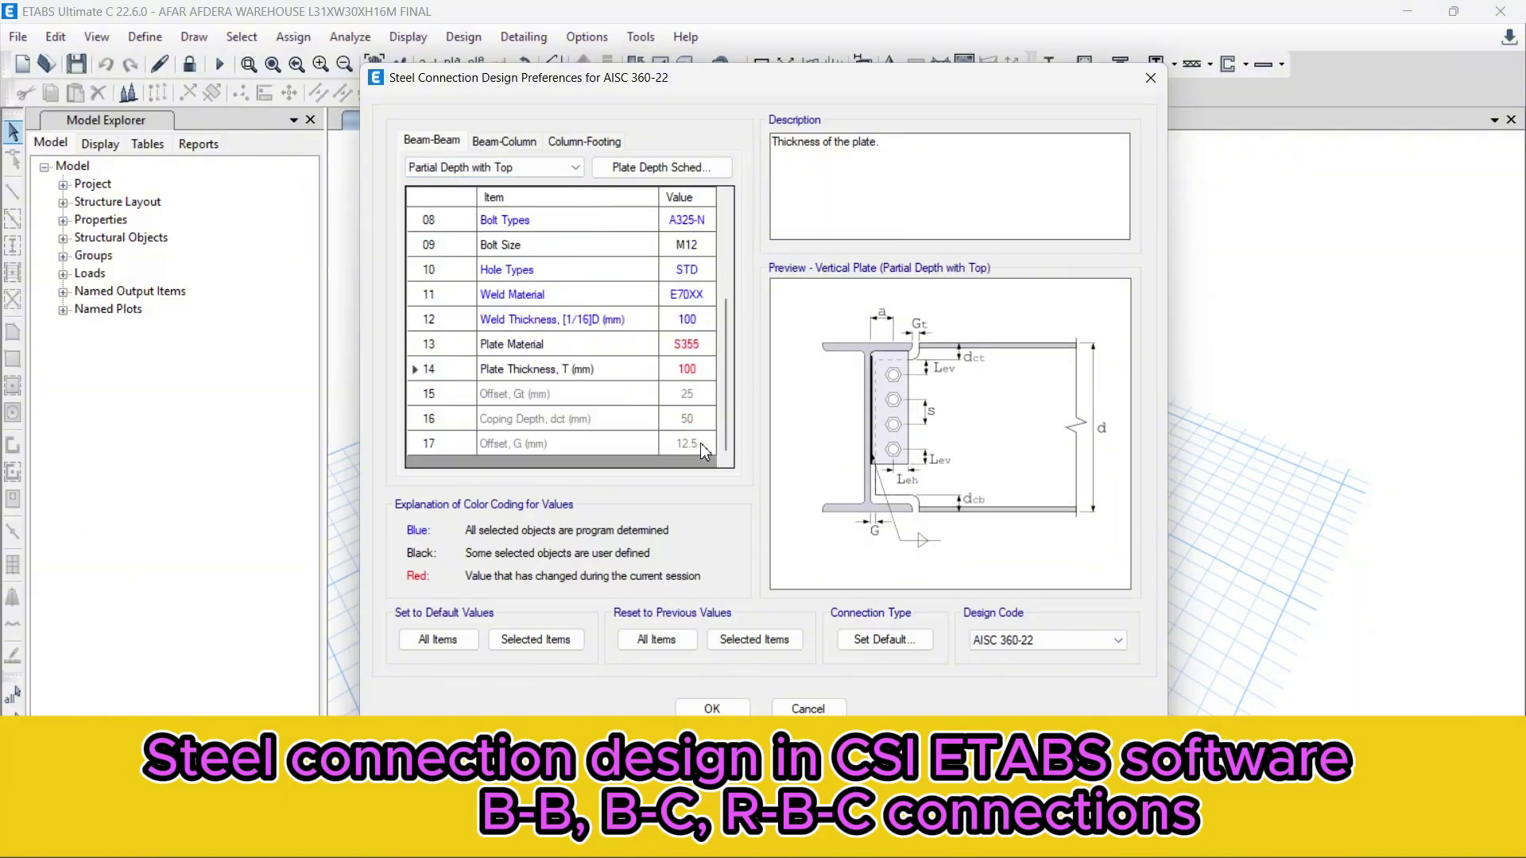
pyautogui.click(689, 371)
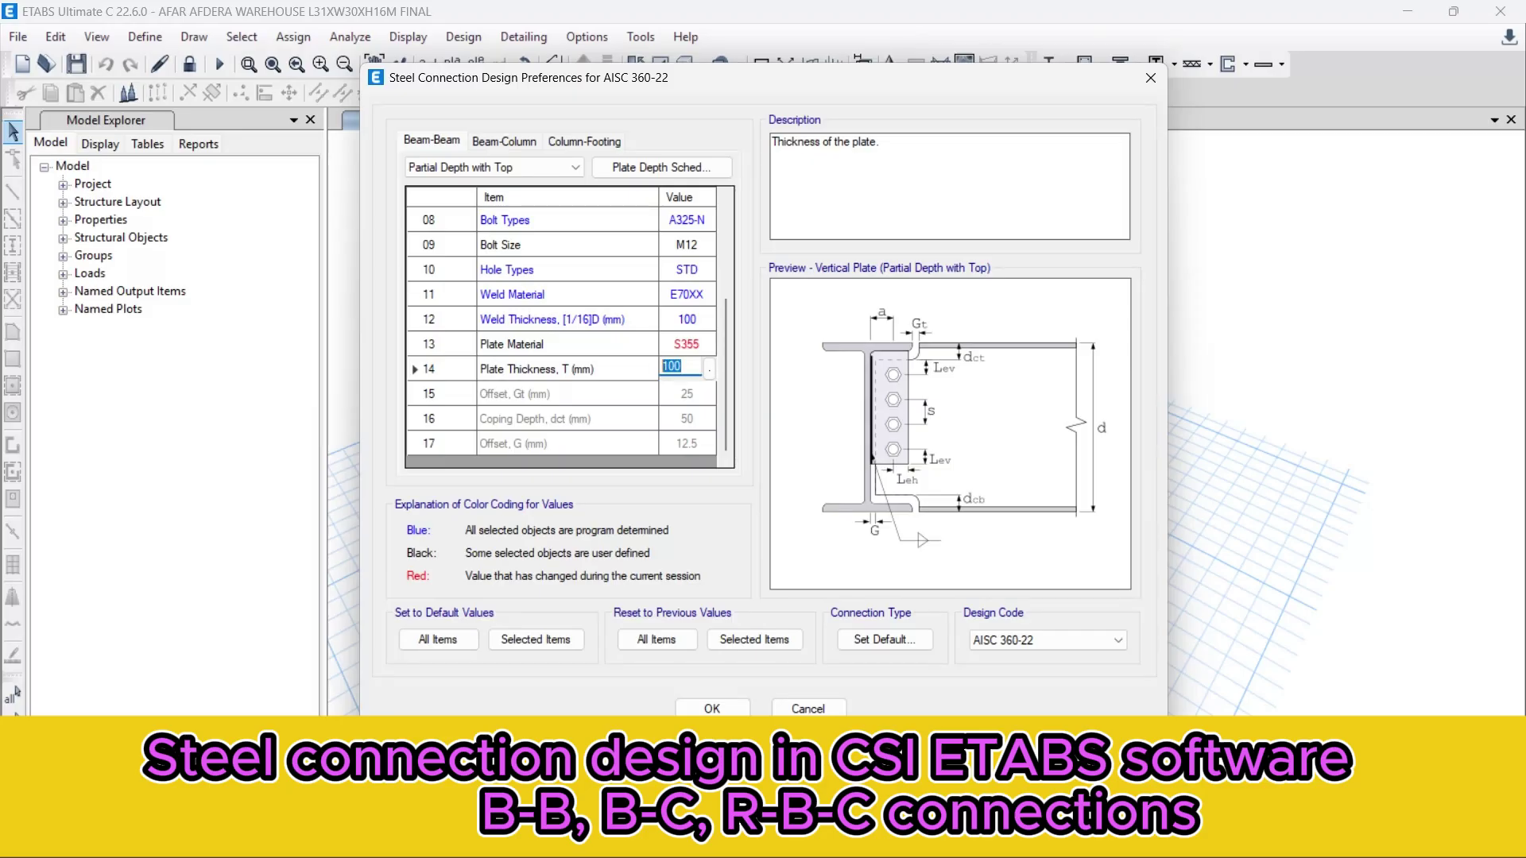
# - Set the plate thickness of the Full Depth beam-beam connection to 10 mm
pyautogui.click(494, 166)
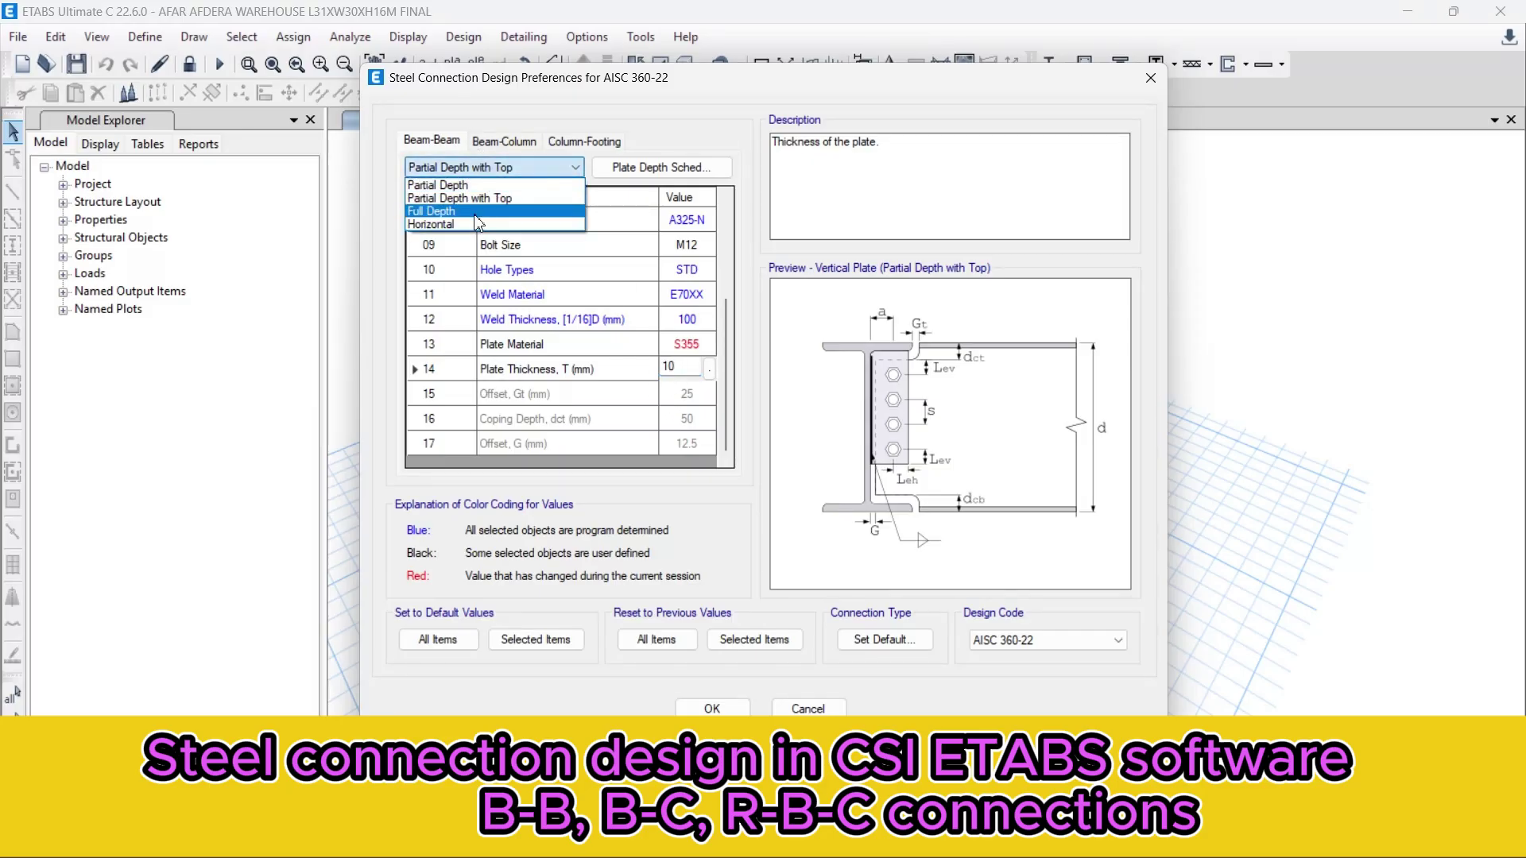
pyautogui.click(471, 213)
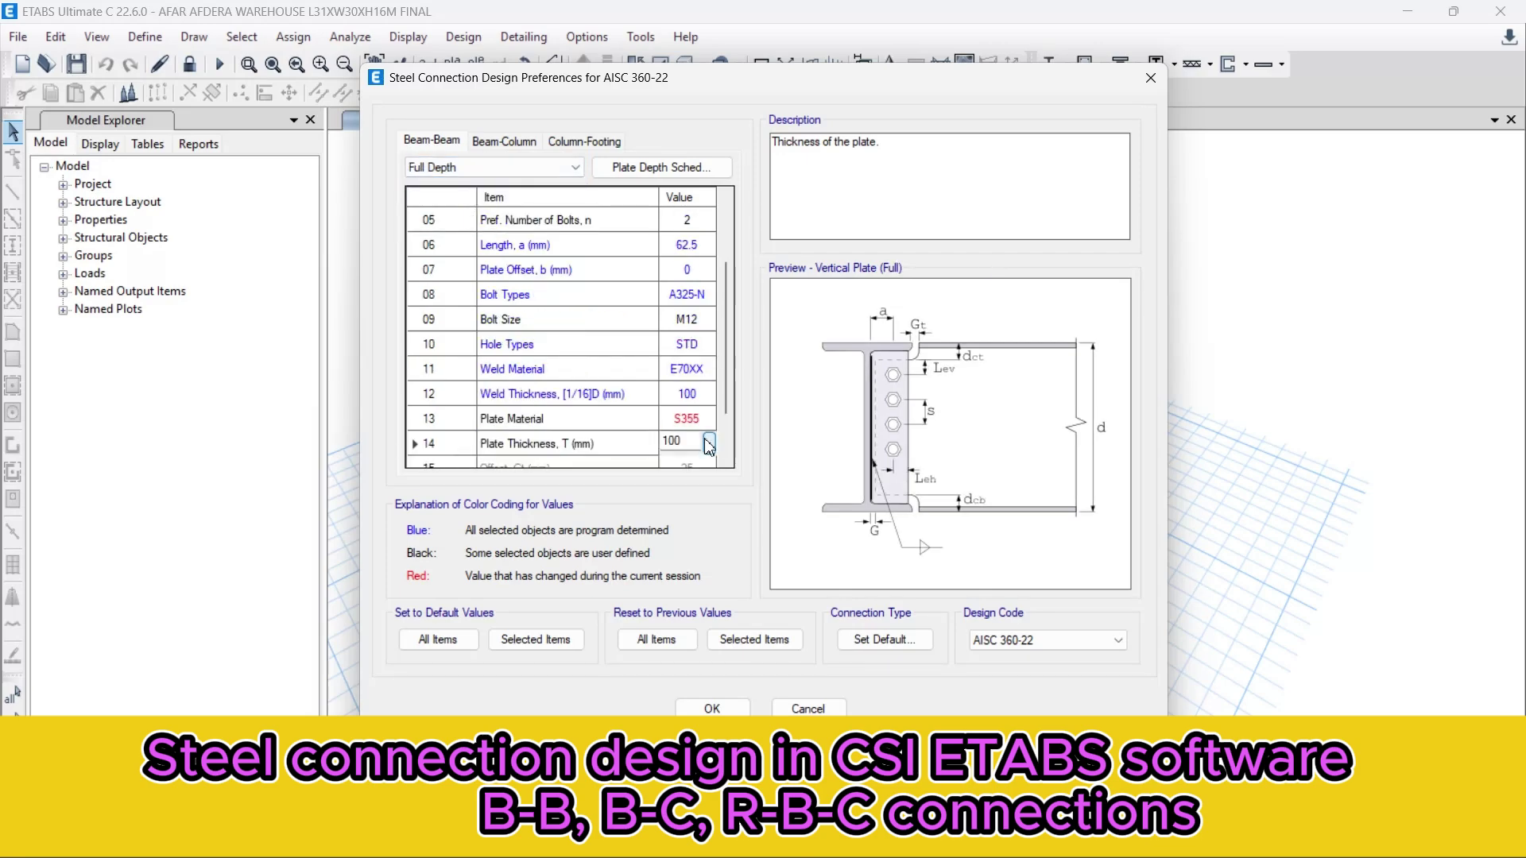
pyautogui.click(661, 442)
pyautogui.write('10')
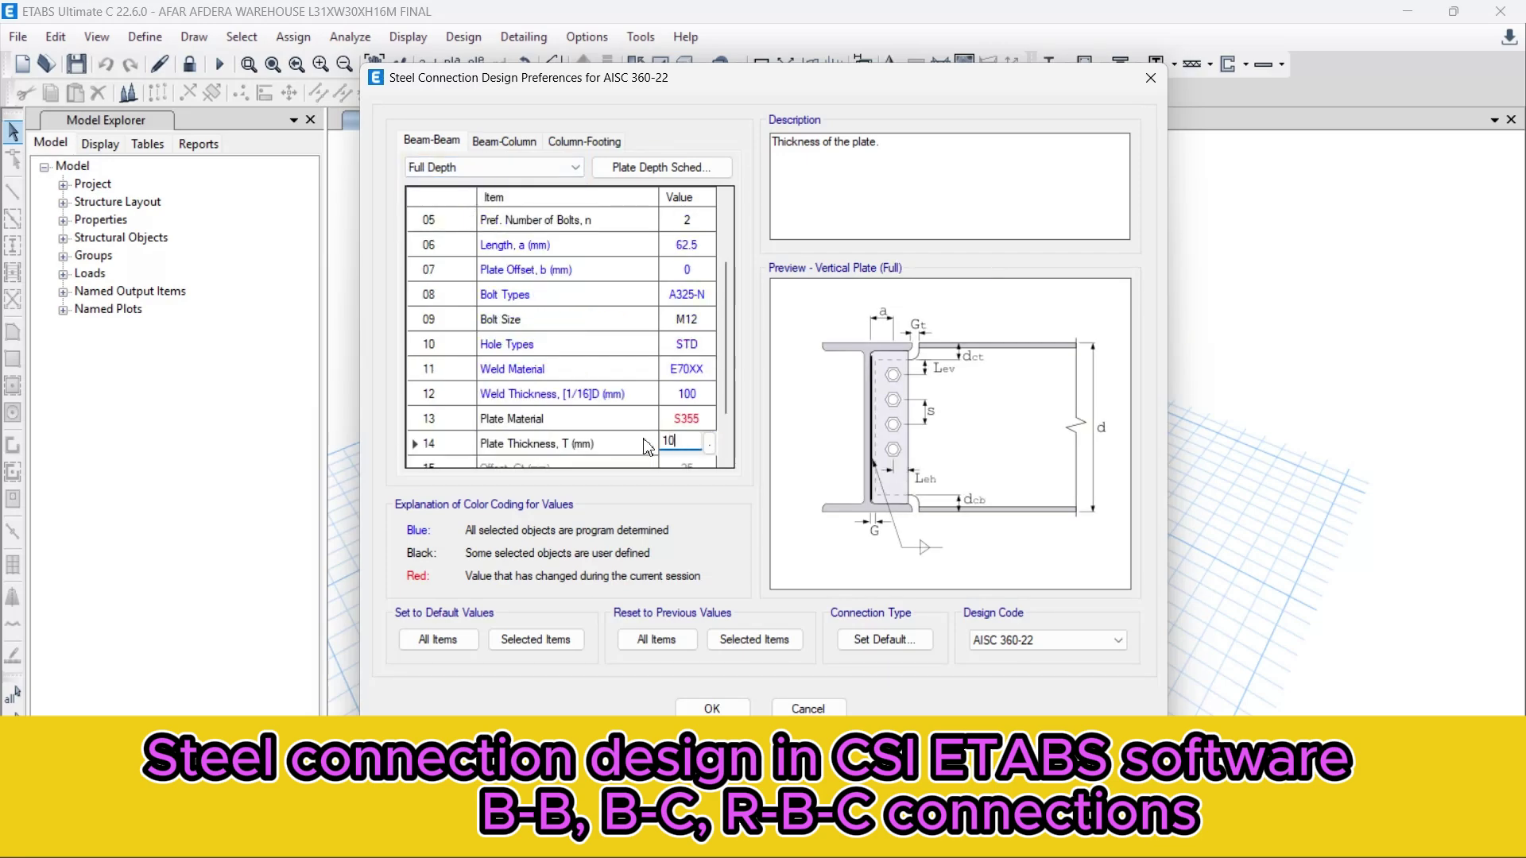
# - Set the plate thickness of the Horizontal beam-beam connection to 10 mm
pyautogui.click(459, 168)
pyautogui.click(446, 225)
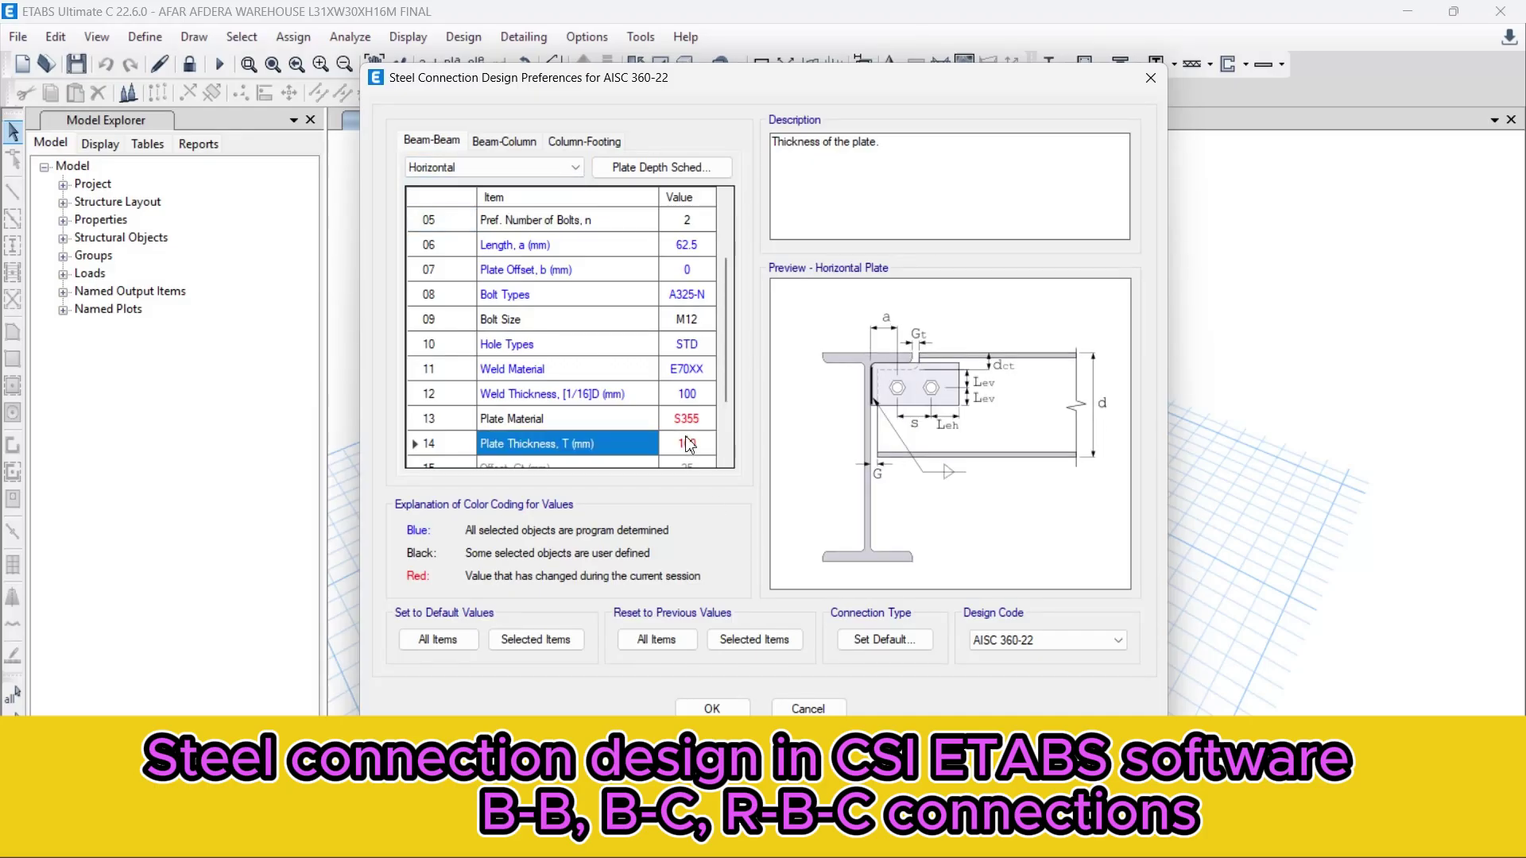
pyautogui.click(660, 442)
pyautogui.write('10')
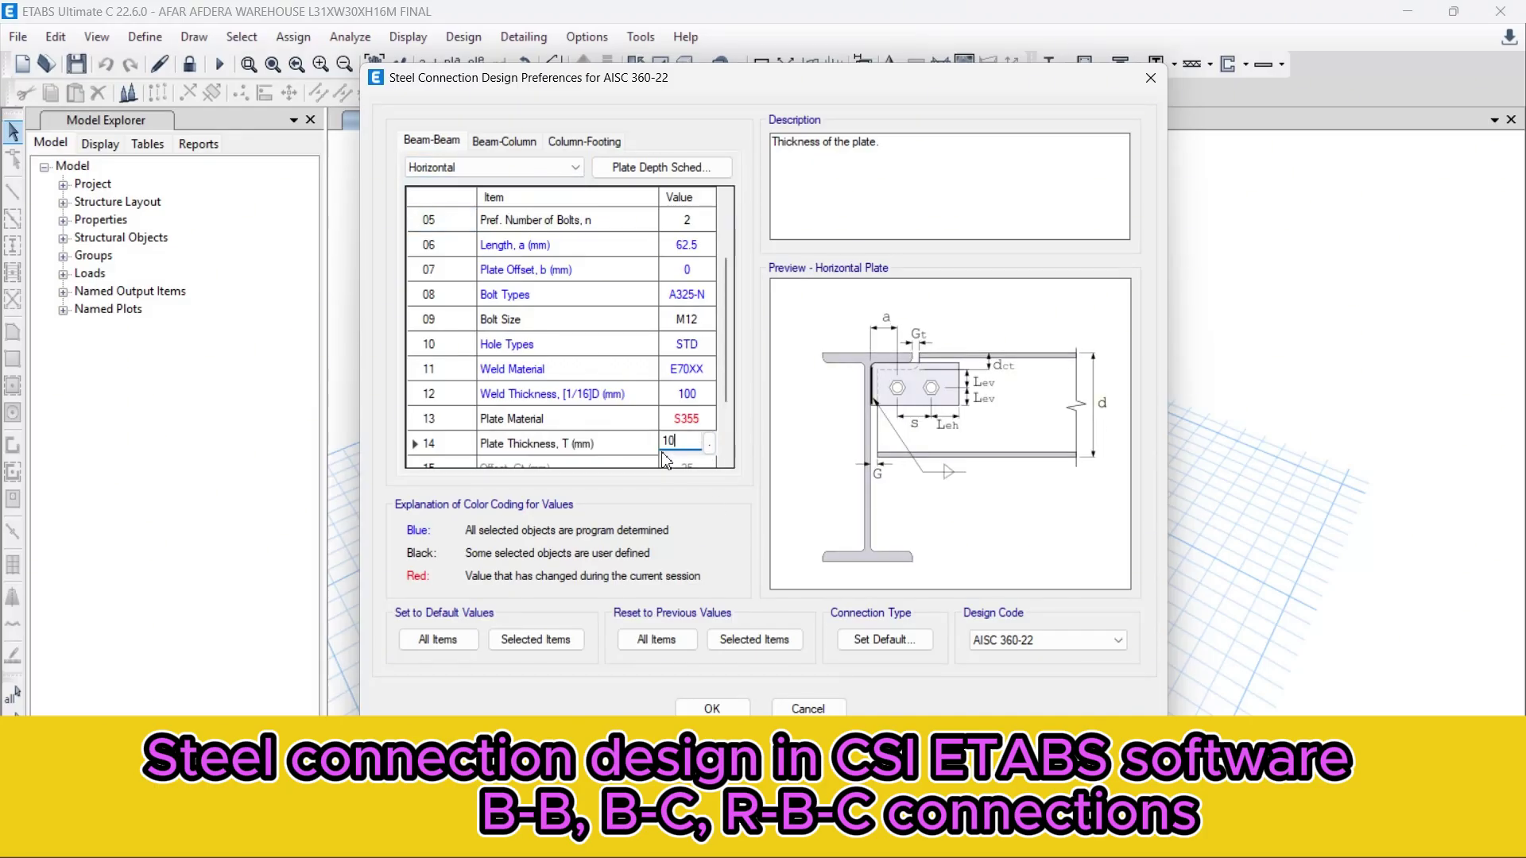
# - In the beam-column preferences, set the plate material of the Beam Column Shear Minor Axis connection to S355
pyautogui.click(528, 143)
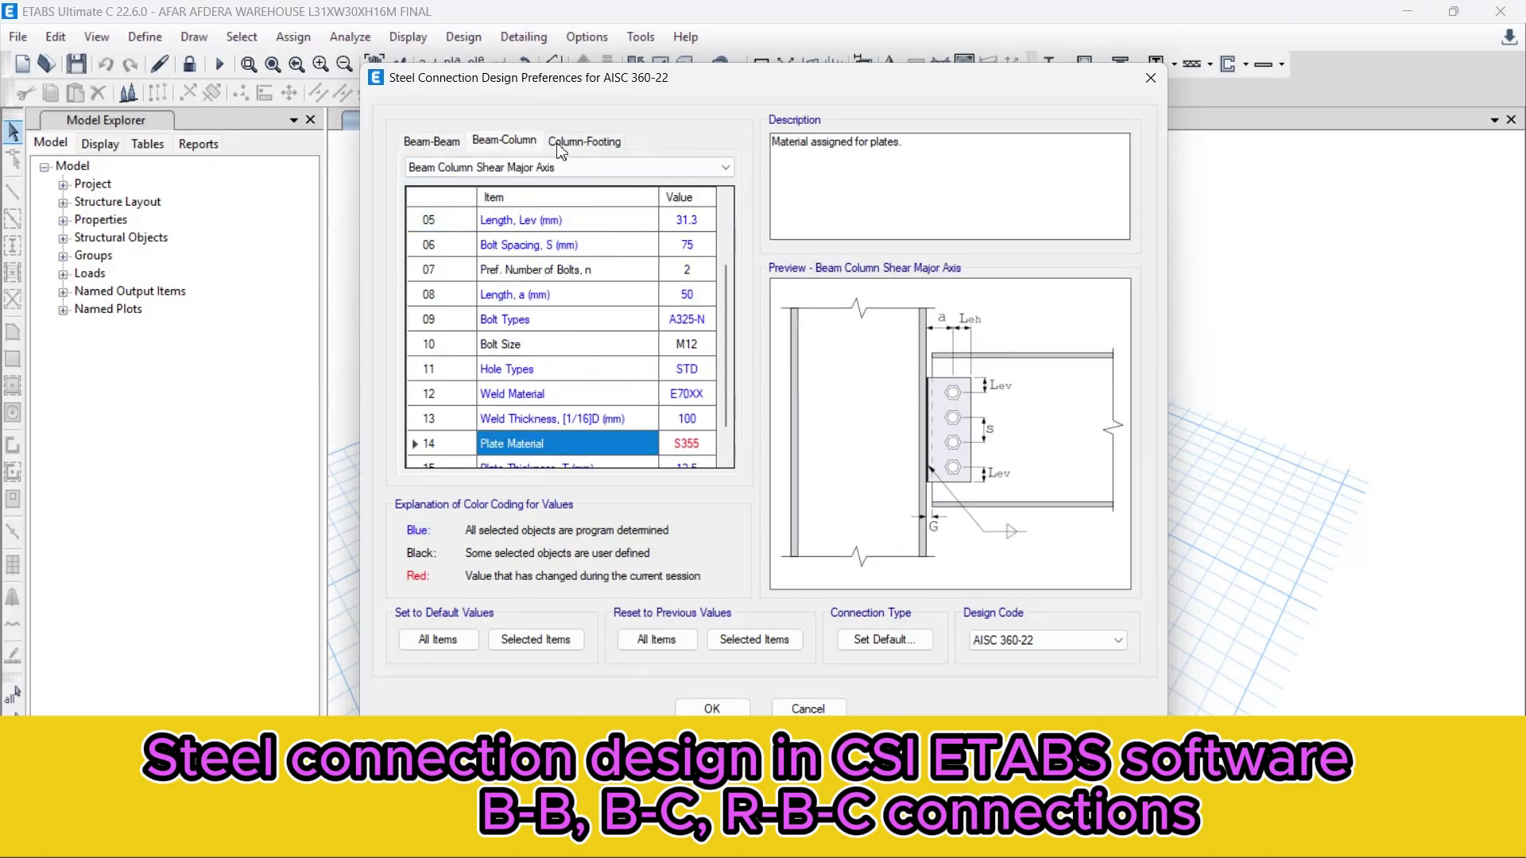
pyautogui.click(483, 168)
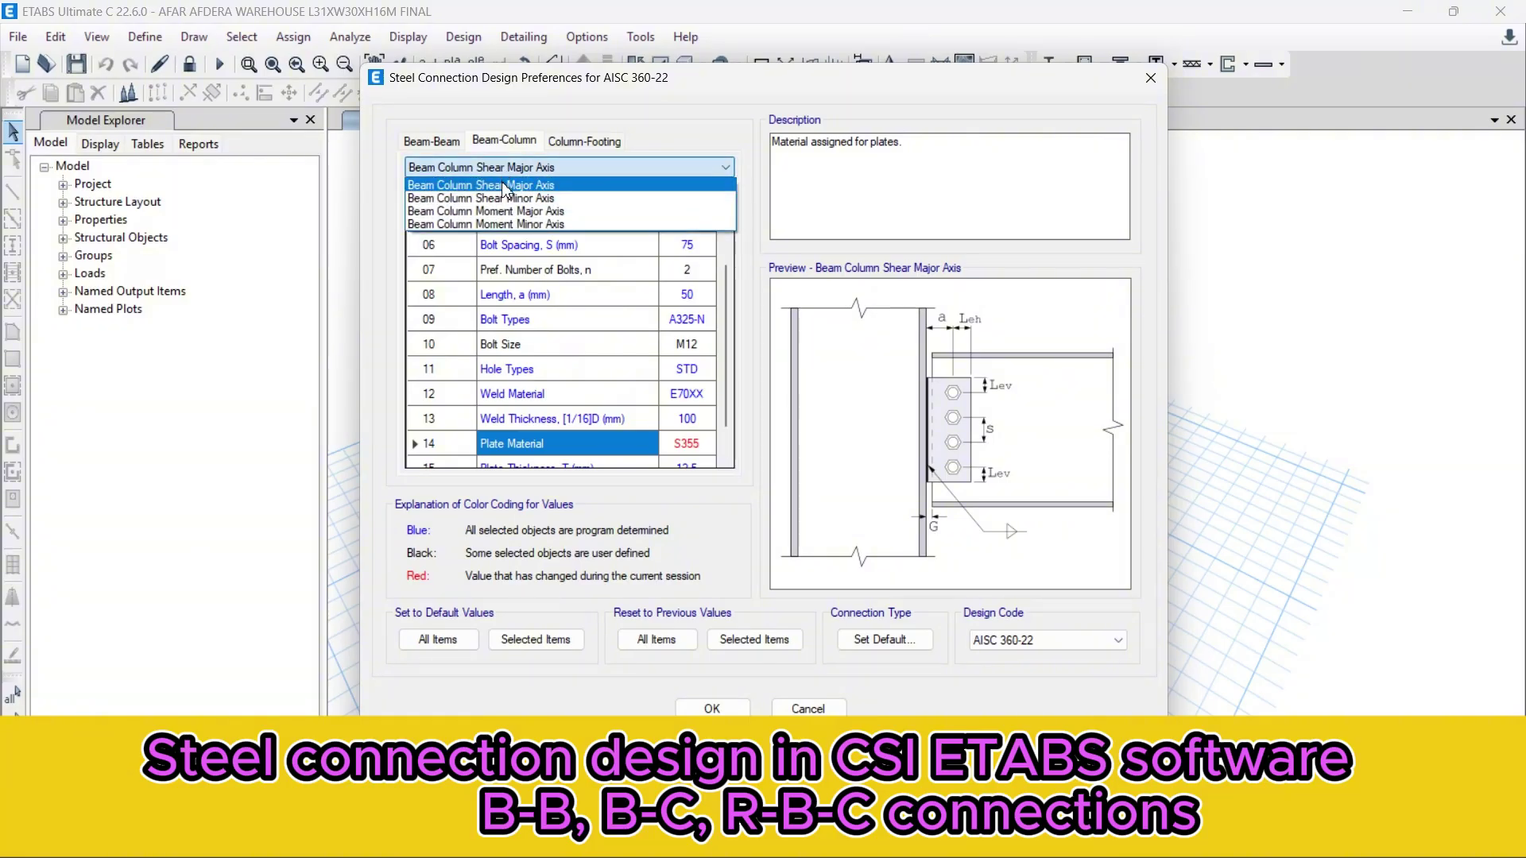
pyautogui.click(503, 187)
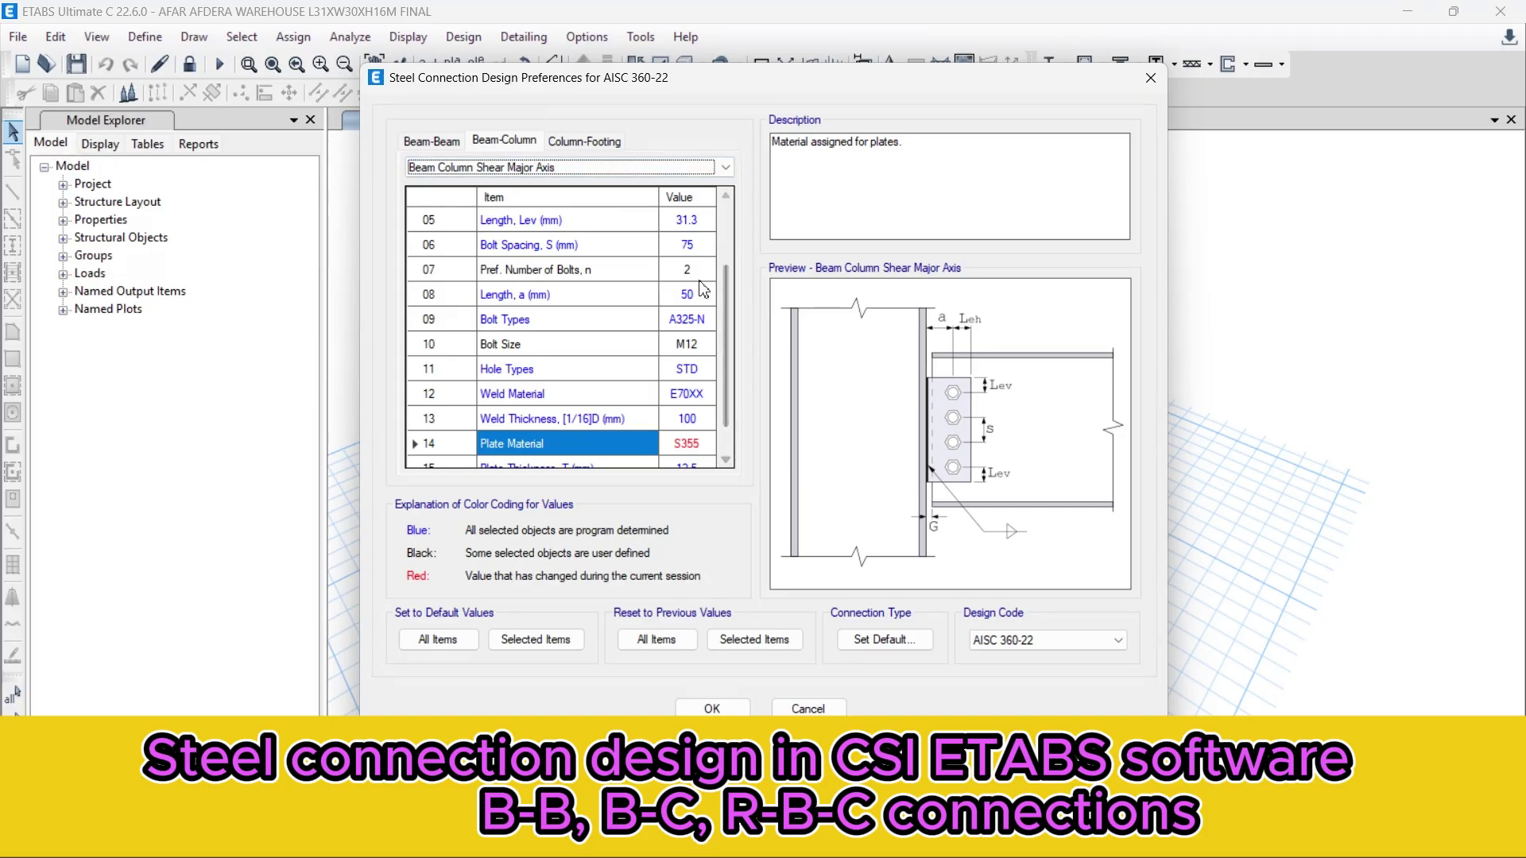
pyautogui.scroll(-1, 698, 417)
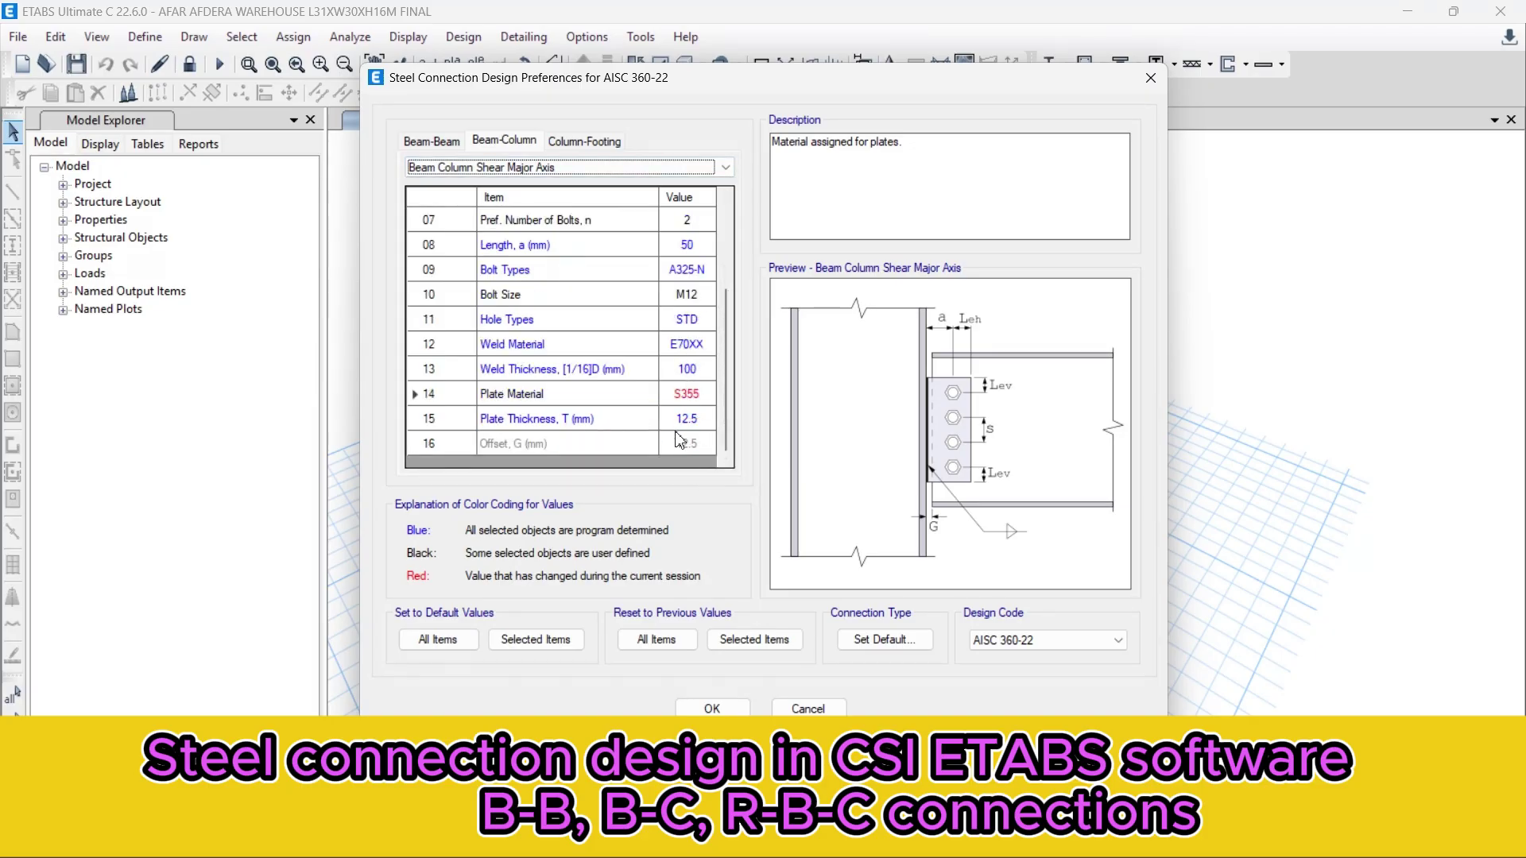
pyautogui.click(549, 167)
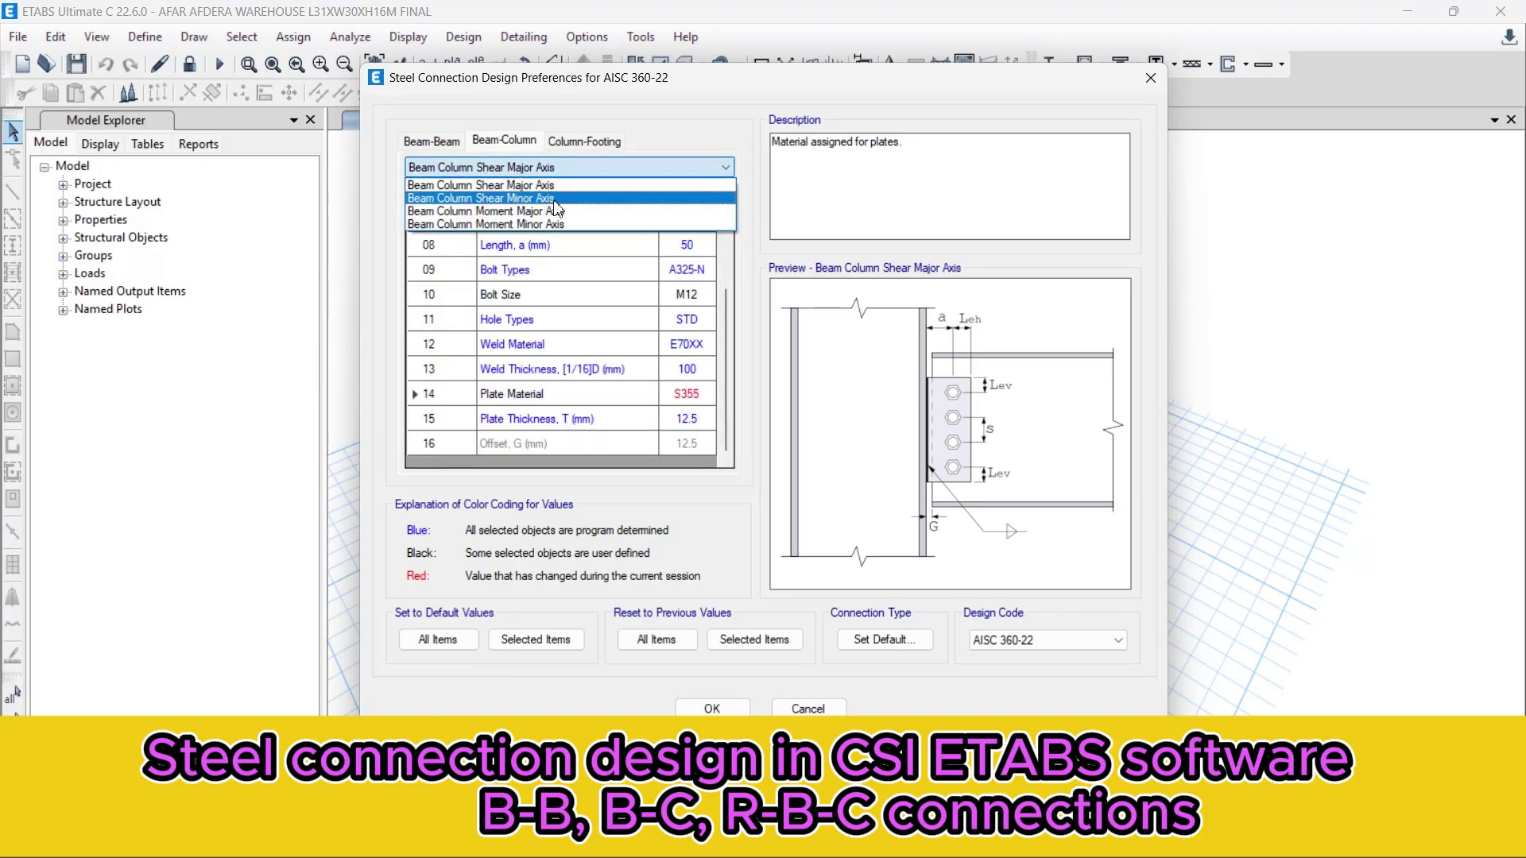
pyautogui.click(554, 199)
pyautogui.scroll(-1, 704, 445)
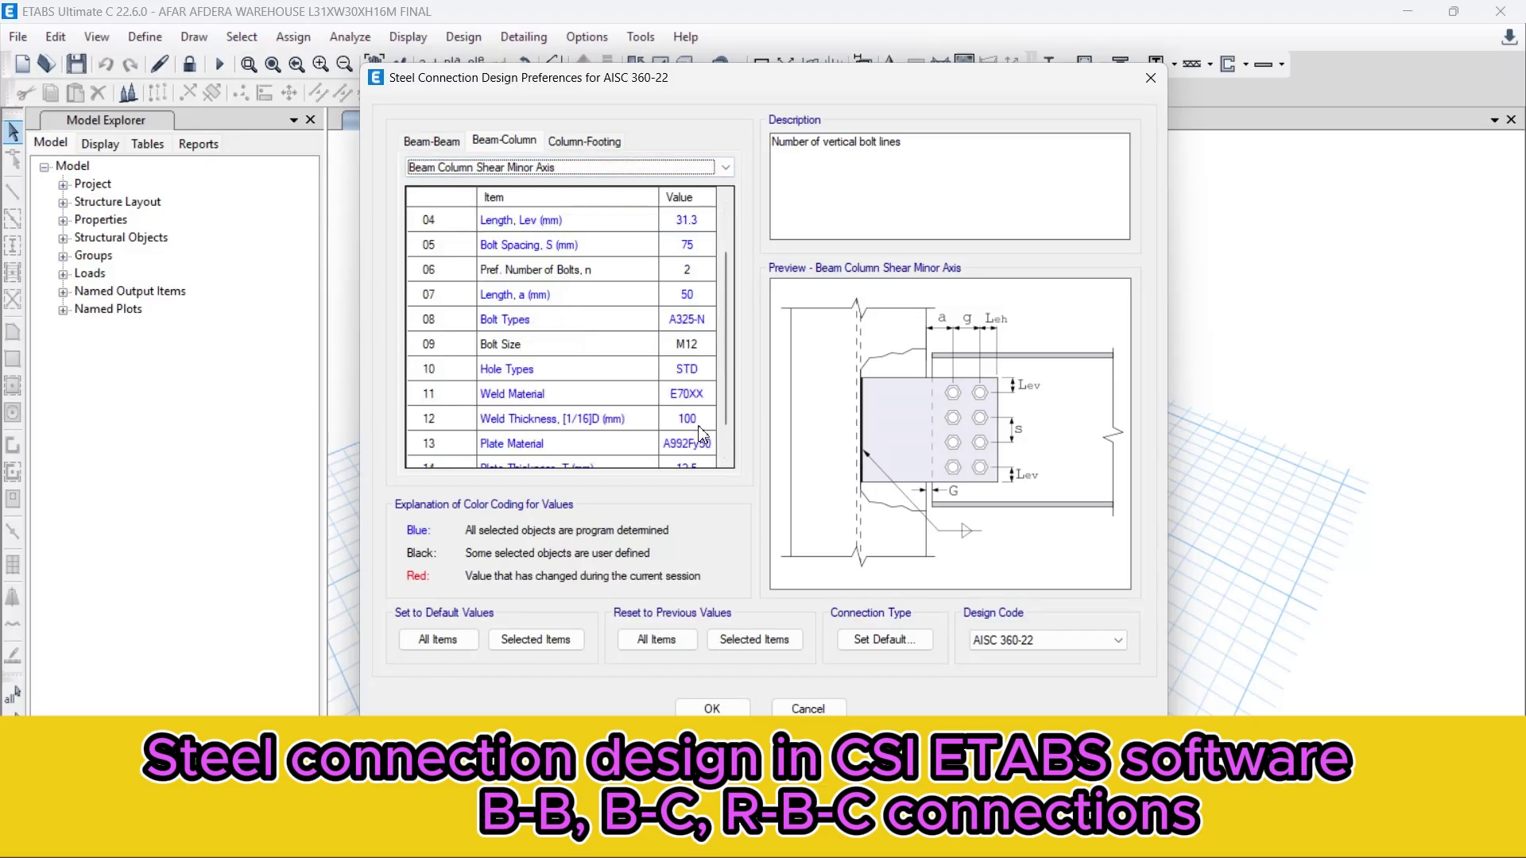
pyautogui.click(705, 453)
pyautogui.click(707, 443)
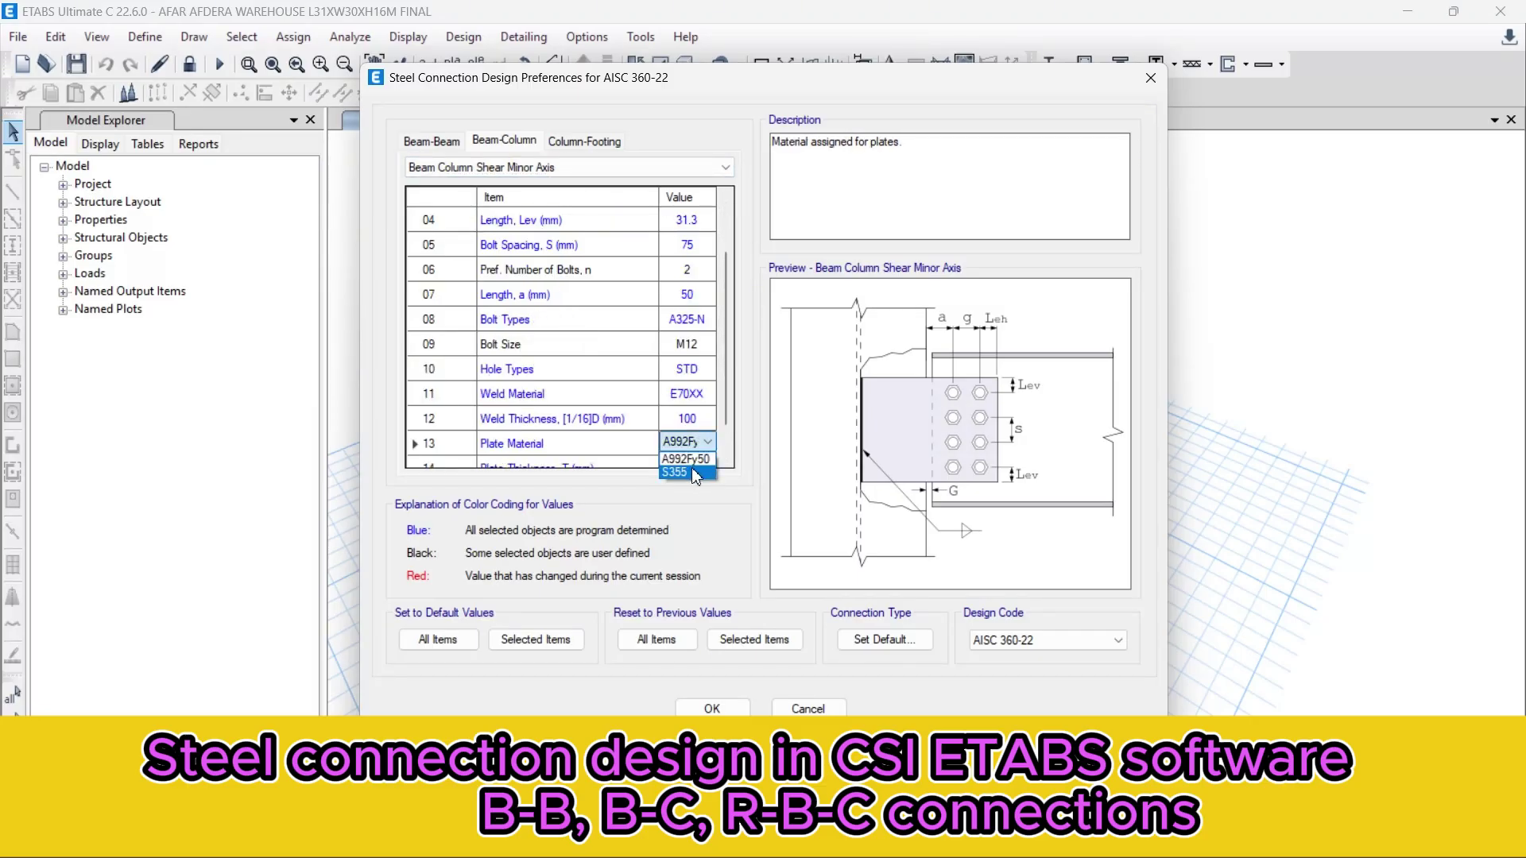
pyautogui.click(684, 475)
pyautogui.scroll(-1, 688, 449)
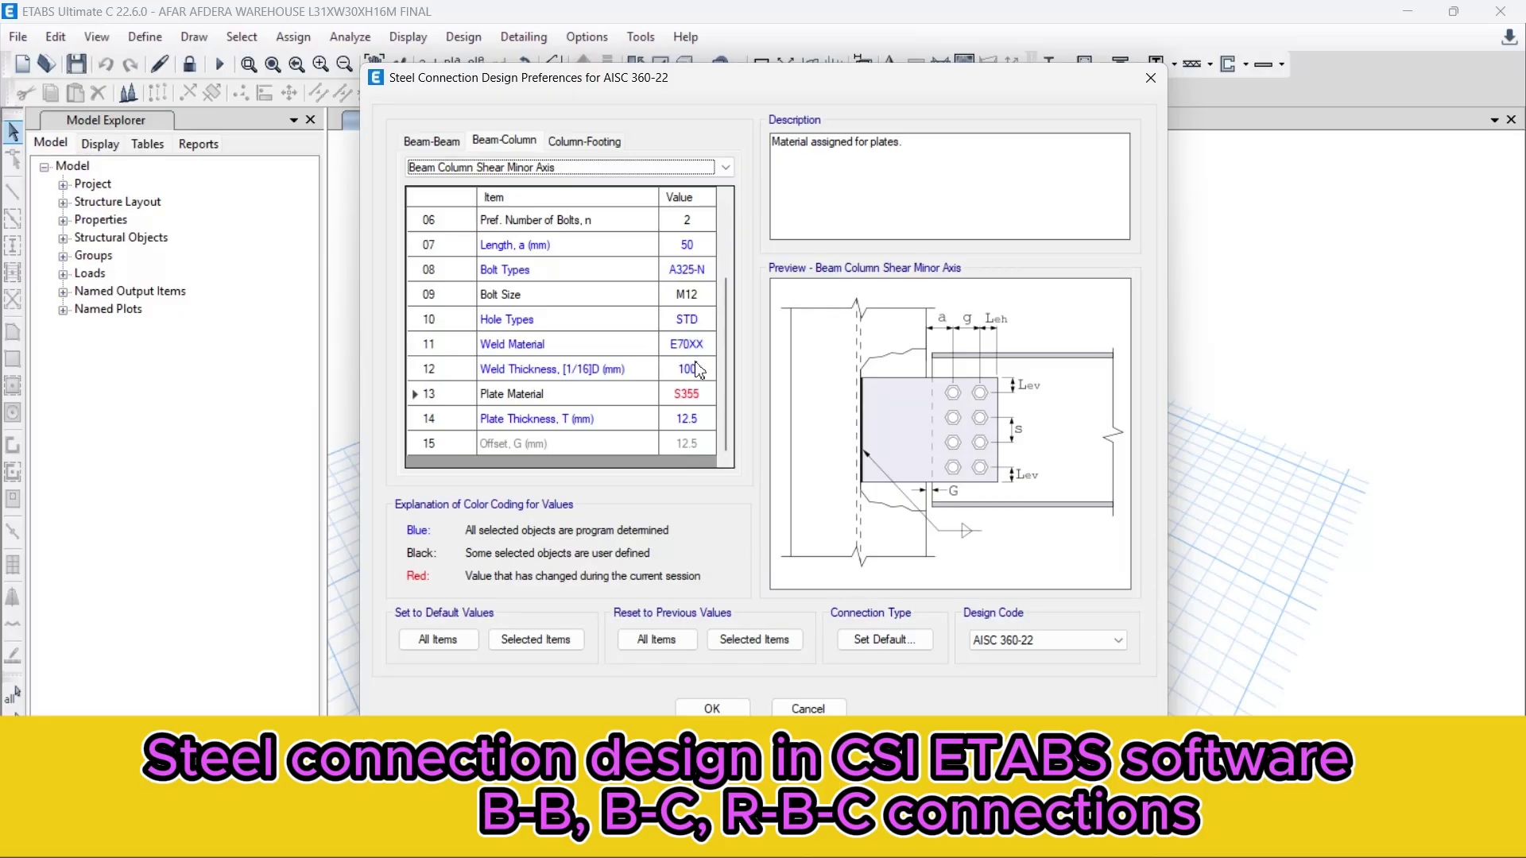
pyautogui.scroll(1, 698, 348)
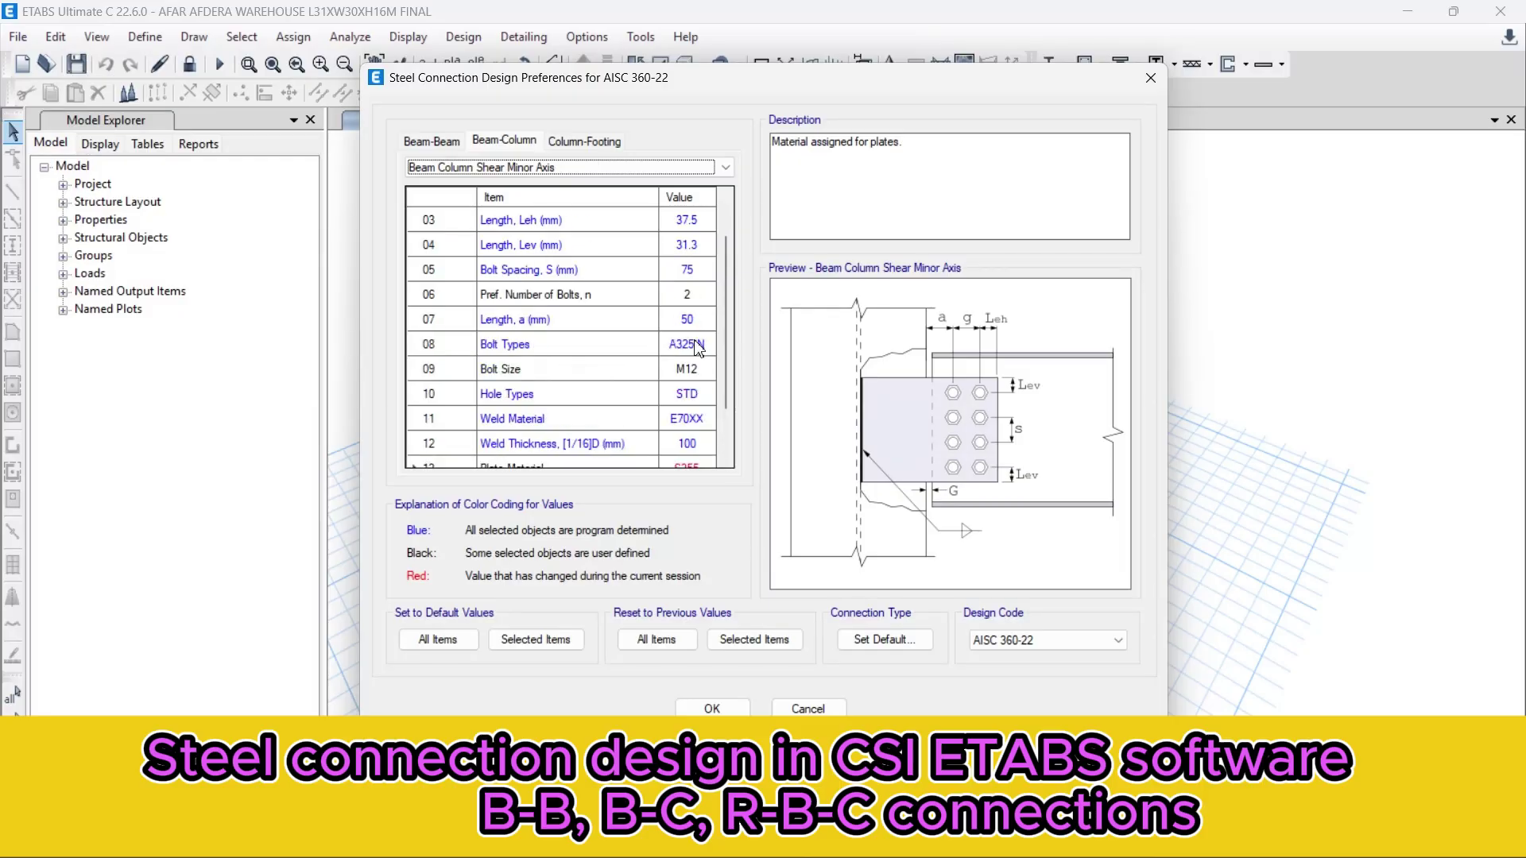
# - Set the plate material of the Beam Column Moment Major Axis connection to S355
pyautogui.click(513, 168)
pyautogui.click(532, 211)
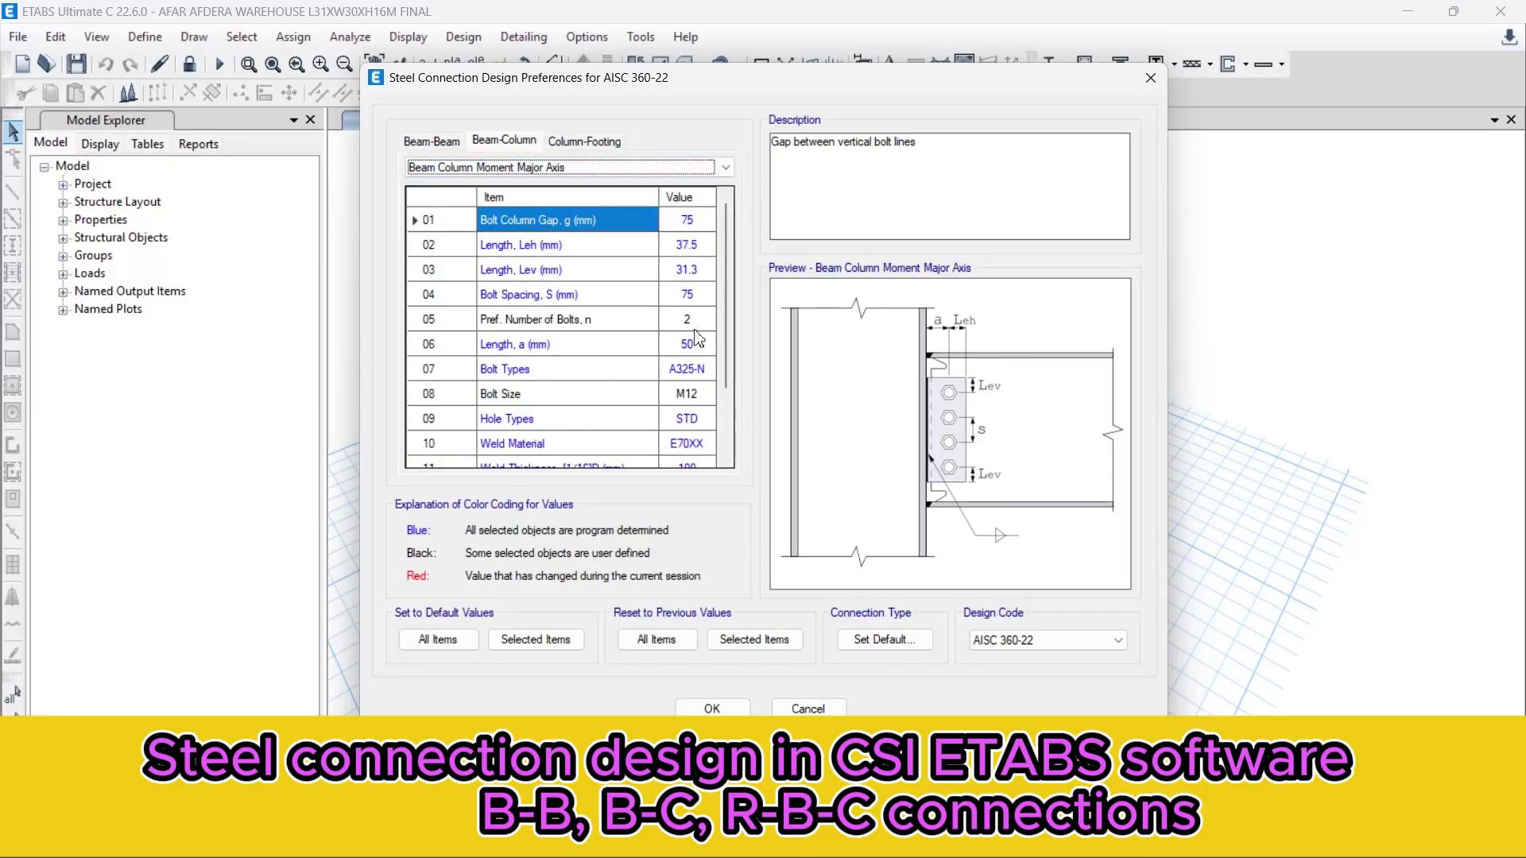
pyautogui.scroll(-1, 698, 444)
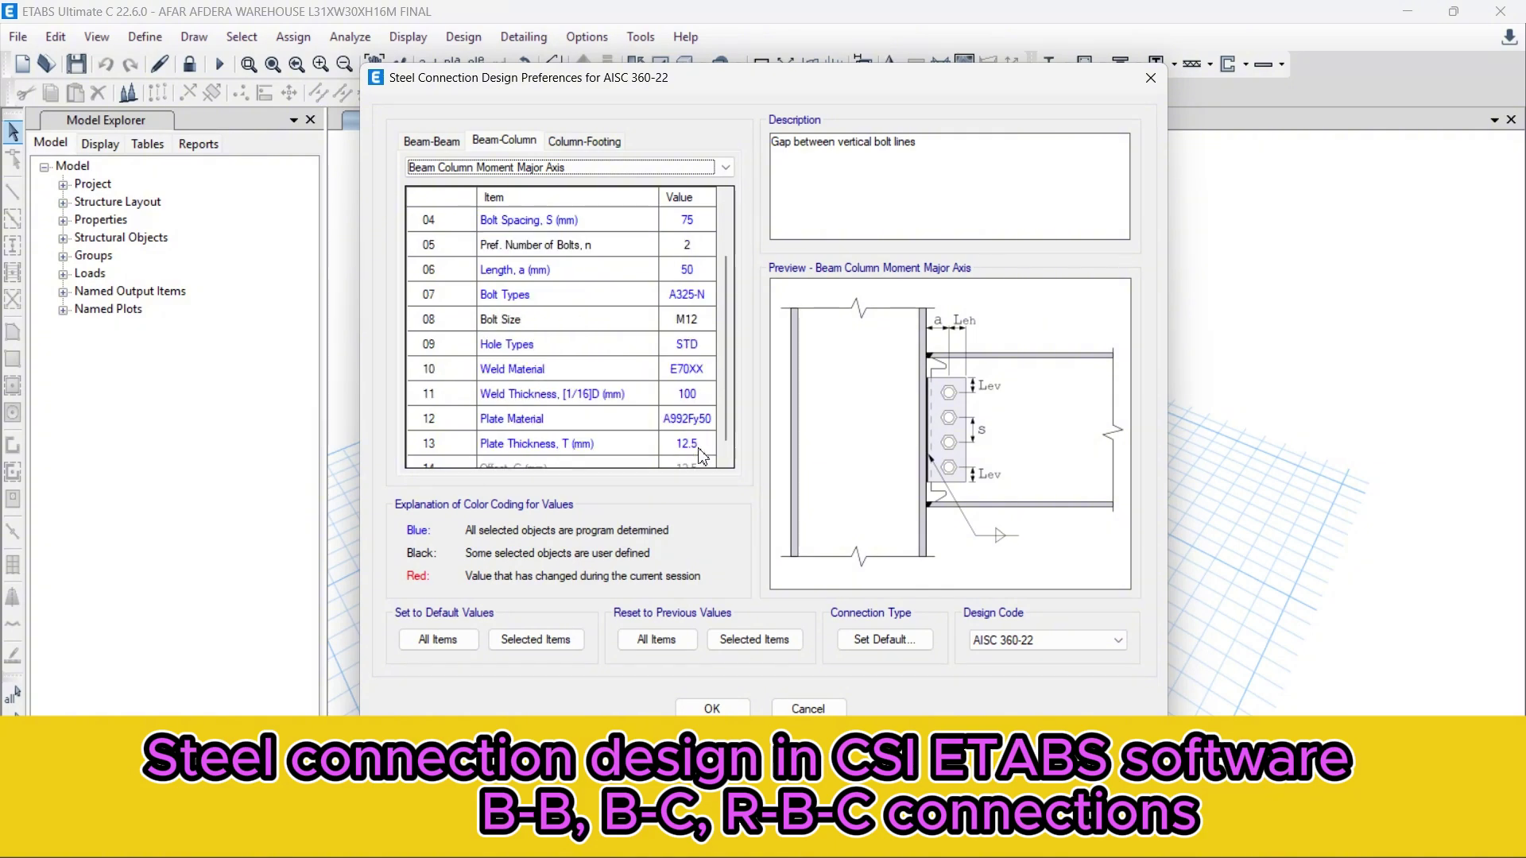
pyautogui.click(687, 419)
pyautogui.click(707, 419)
pyautogui.click(684, 450)
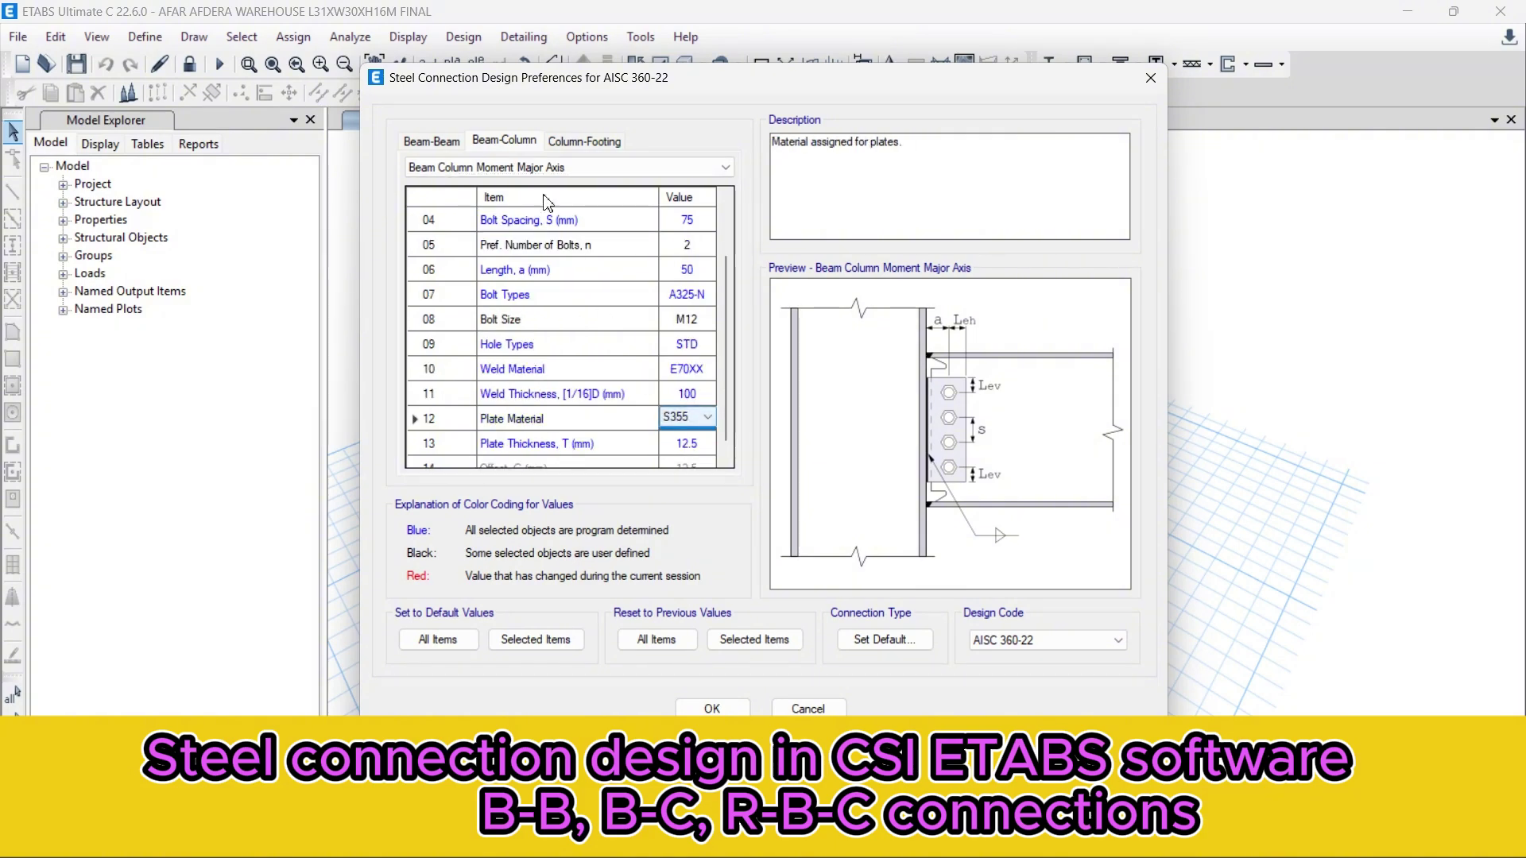
# - Set the plate material of the Beam Column Moment Minor Axis connection to S355 and apply the preferences, accepting the reset of all overwrites
pyautogui.click(532, 169)
pyautogui.click(531, 225)
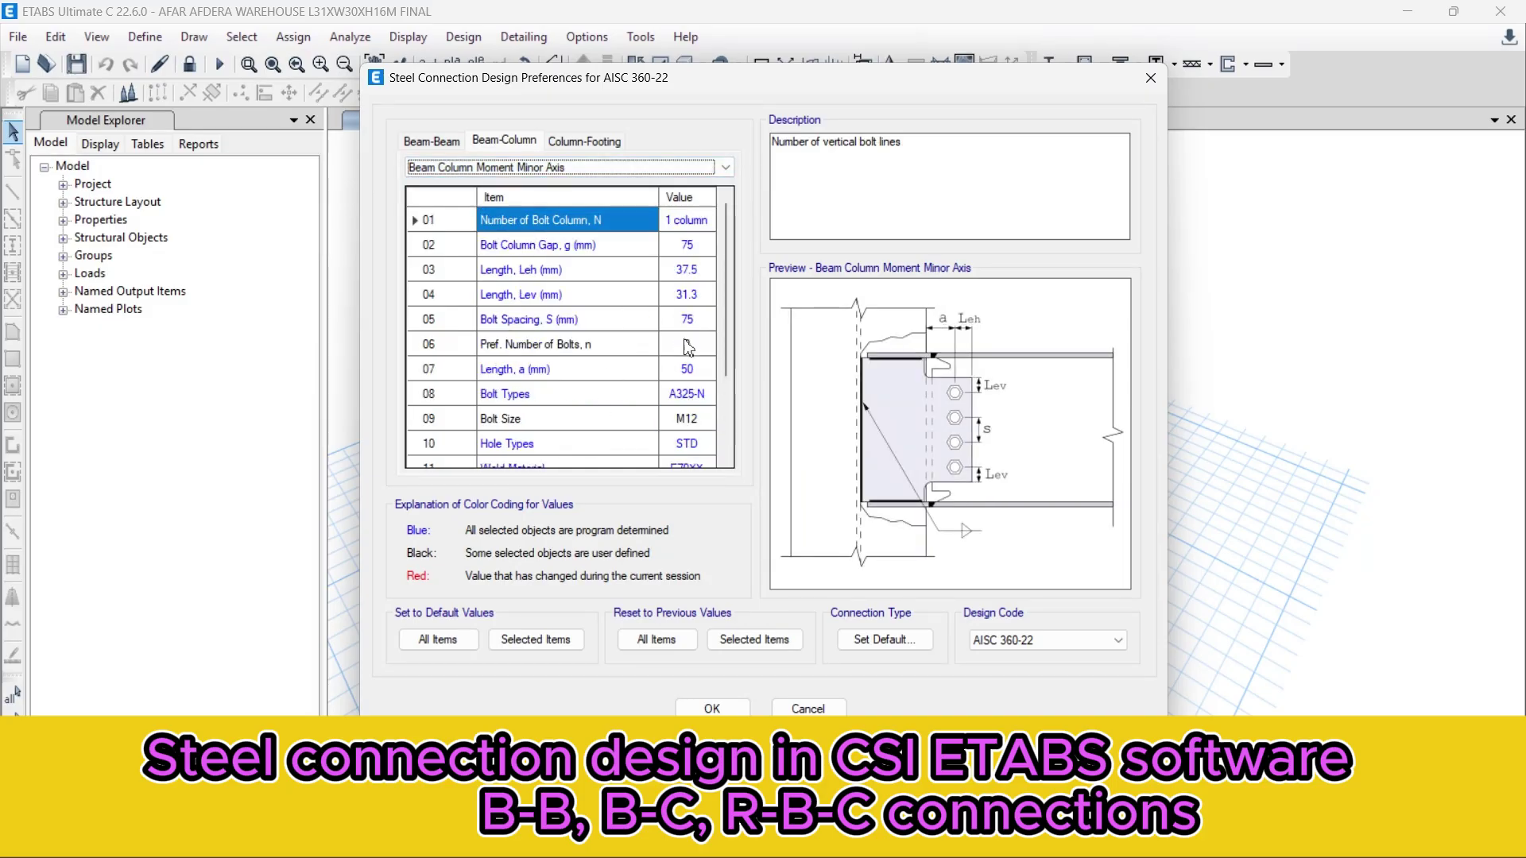
pyautogui.scroll(-1, 702, 370)
pyautogui.click(699, 443)
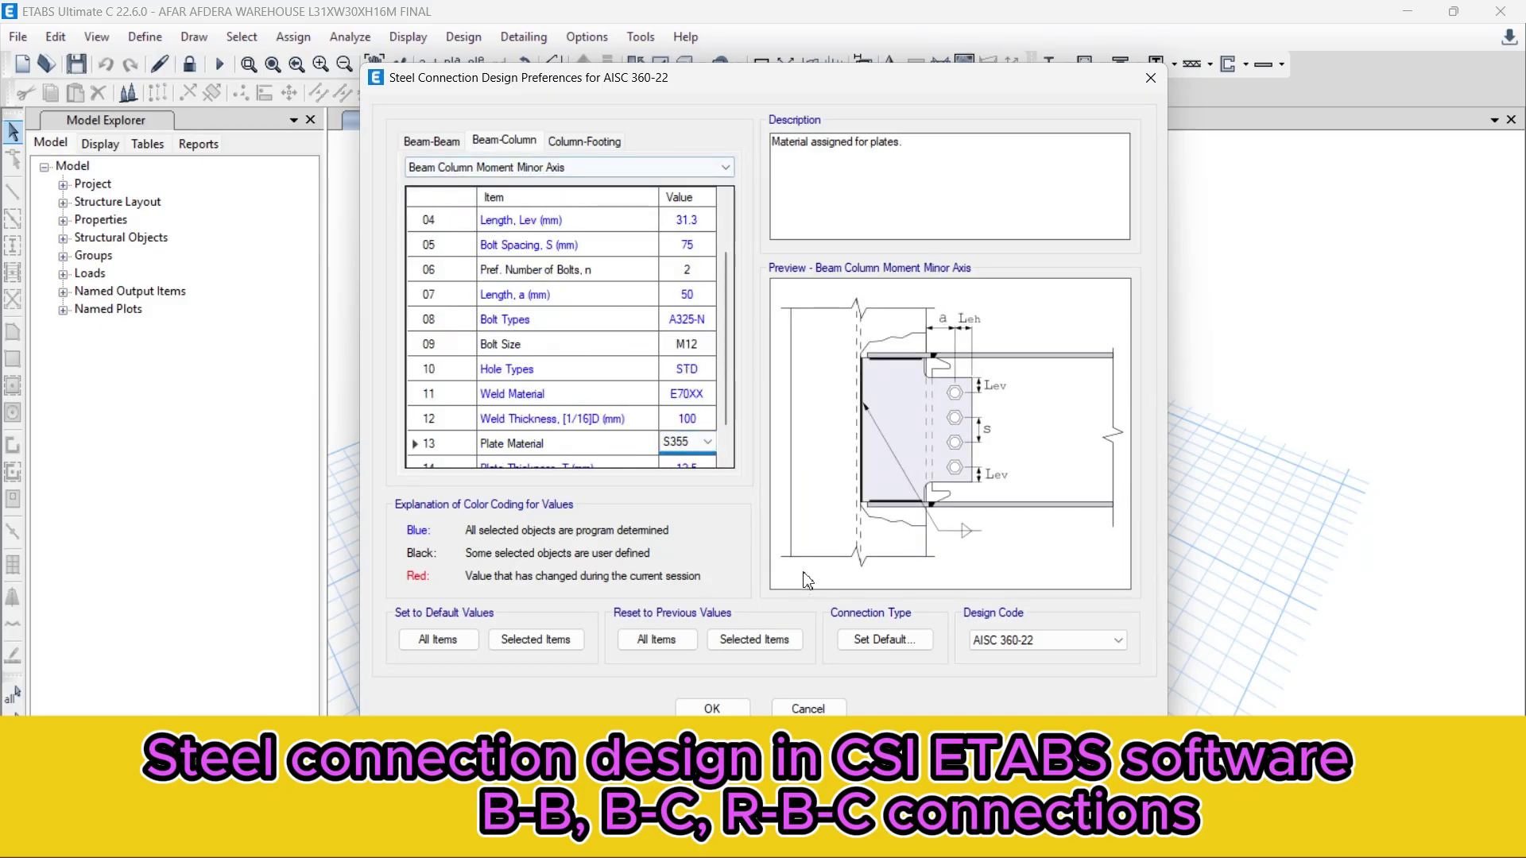
pyautogui.scroll(-1, 696, 424)
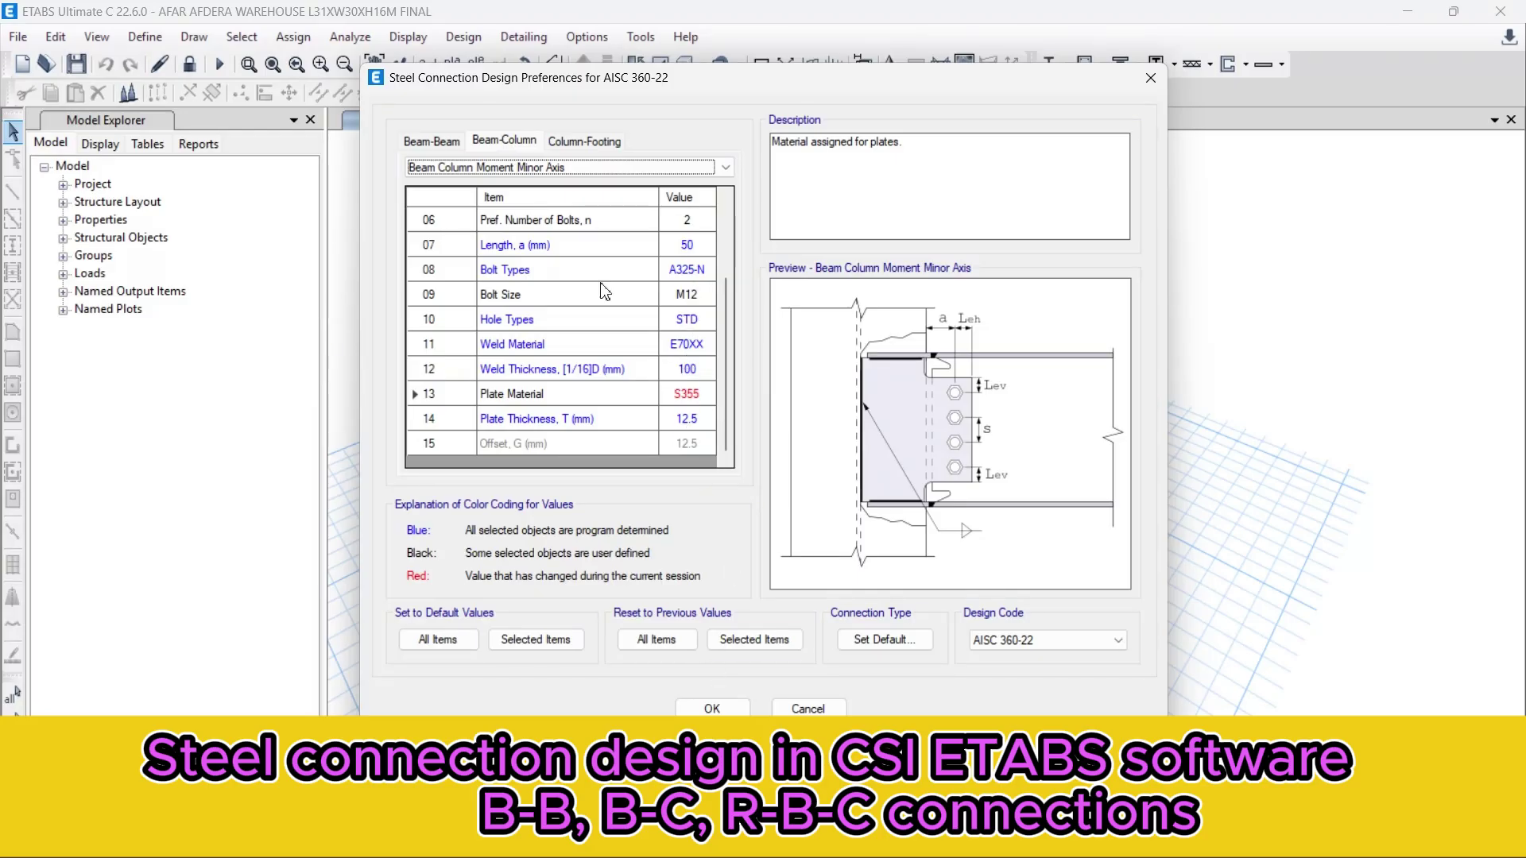
pyautogui.scroll(2, 628, 334)
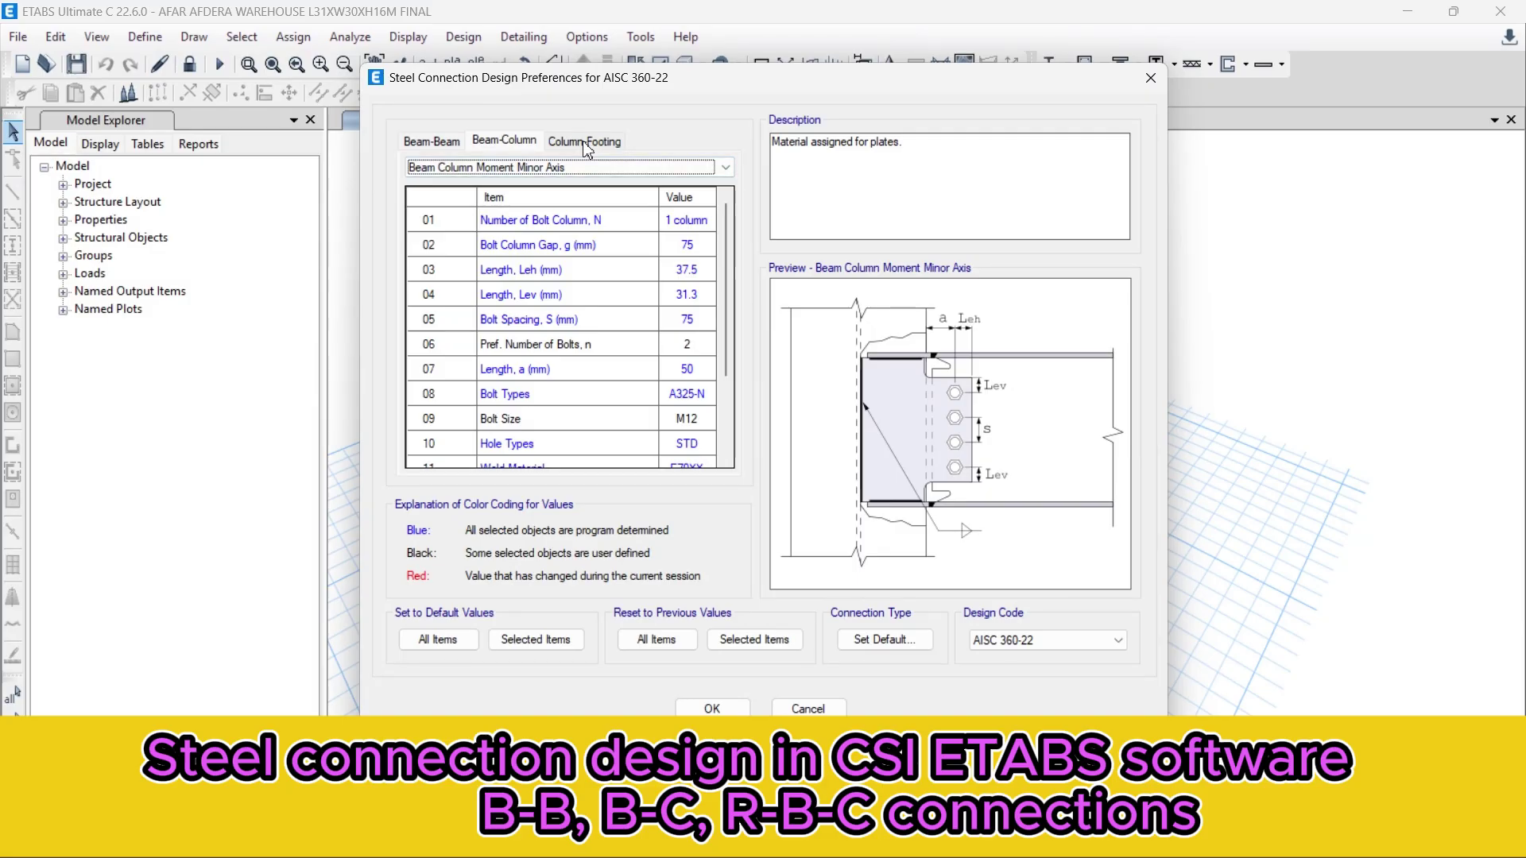
pyautogui.click(713, 708)
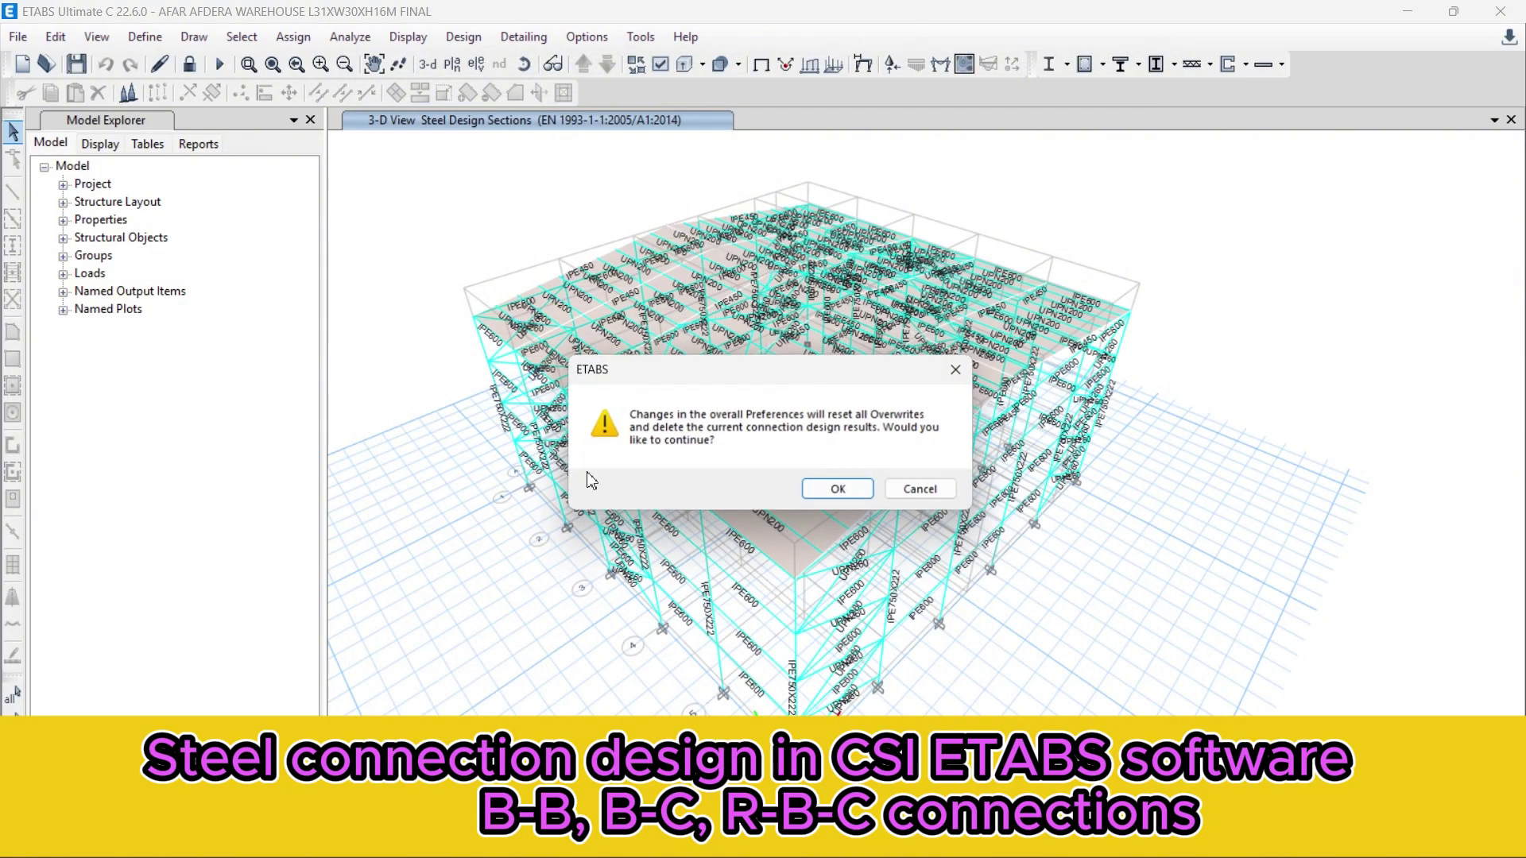
pyautogui.click(835, 489)
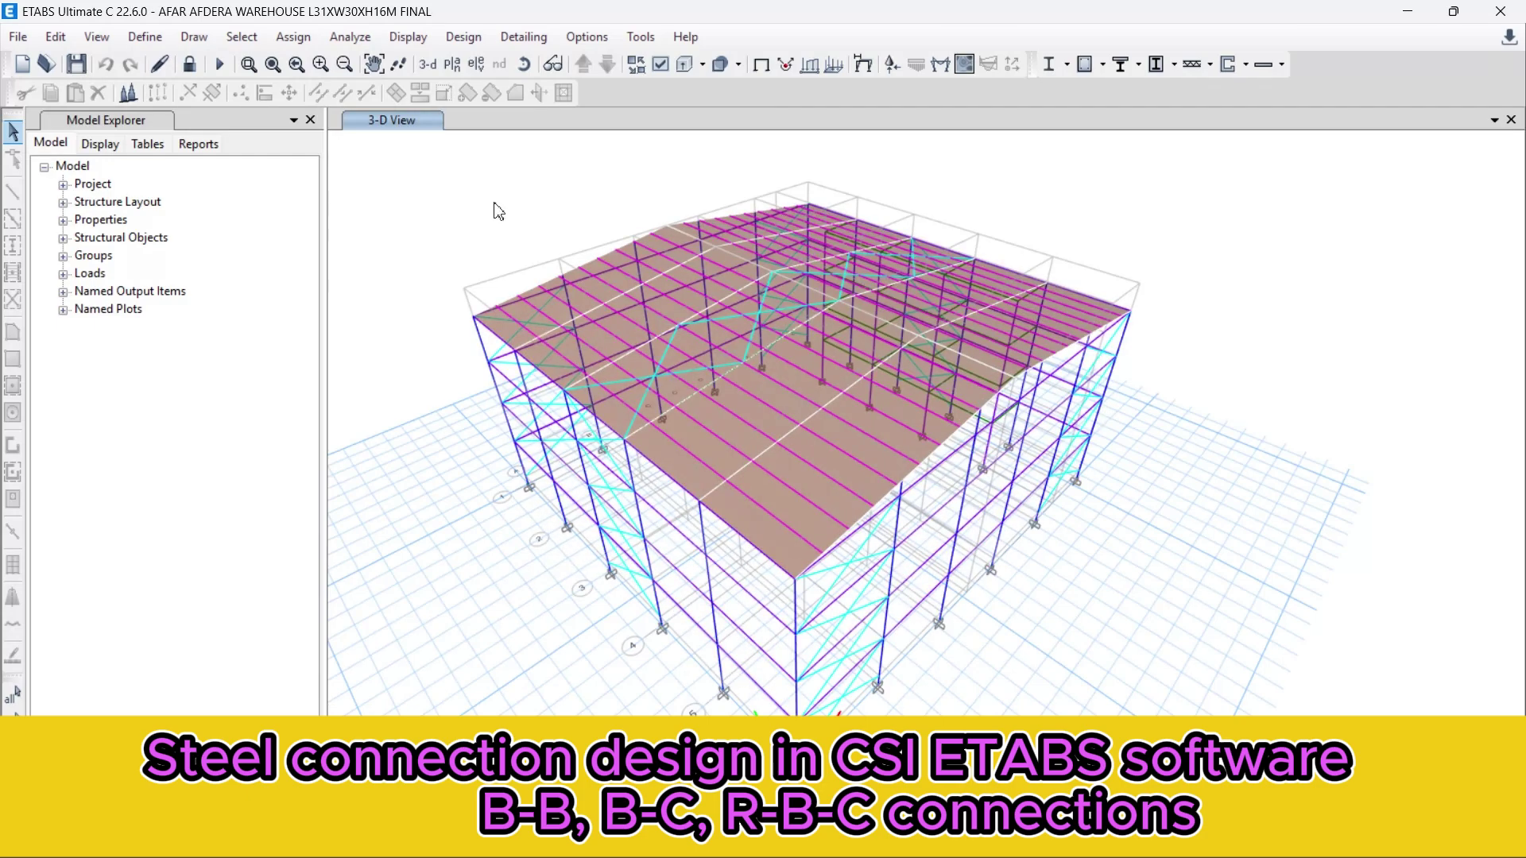
# - Review the design load combinations selected for steel connection design and accept the selection
pyautogui.click(463, 37)
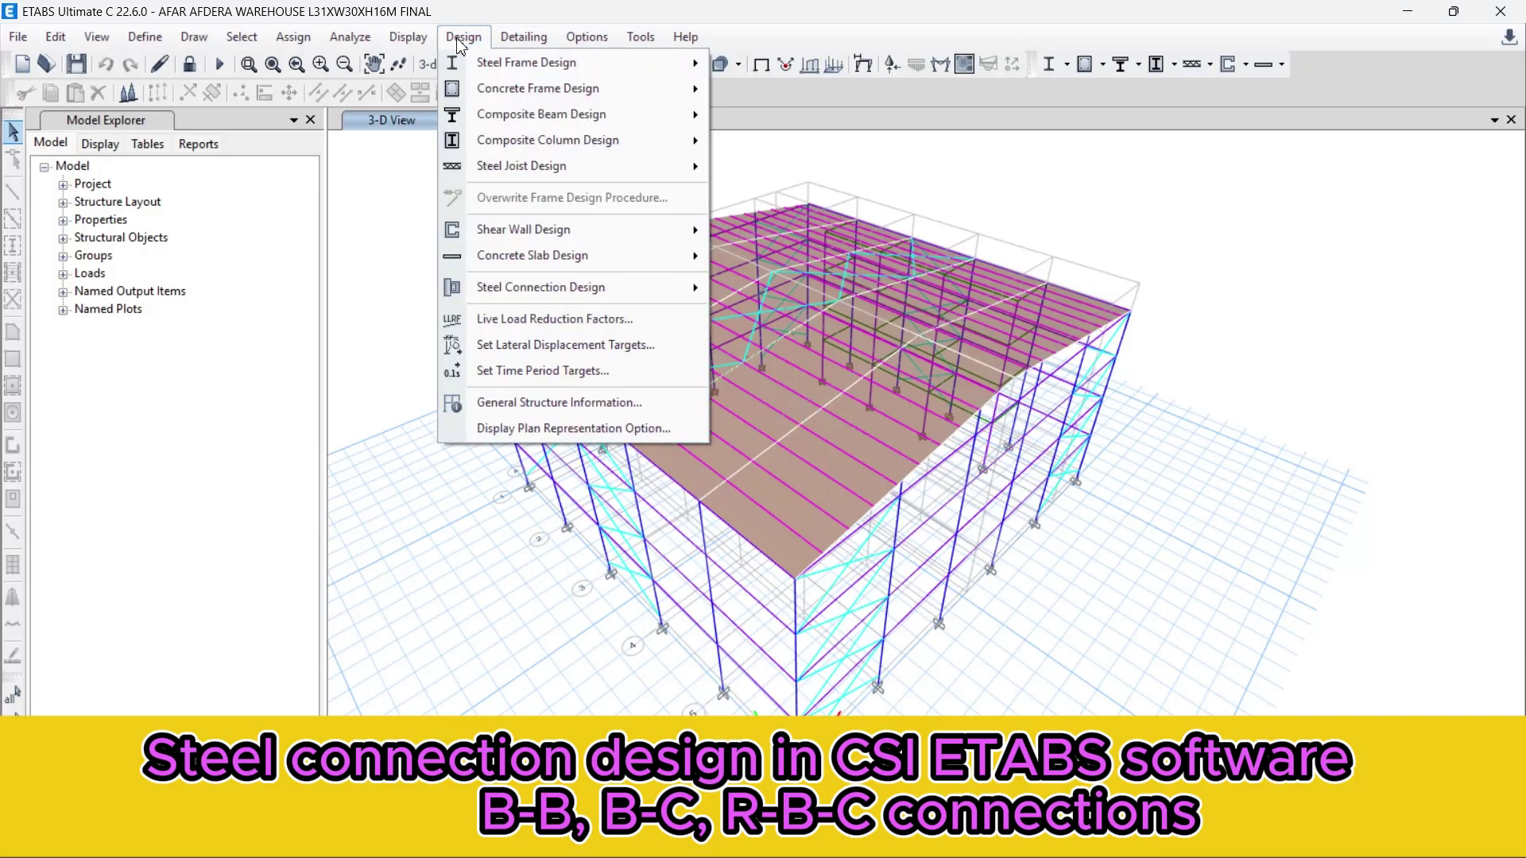
pyautogui.moveTo(501, 294)
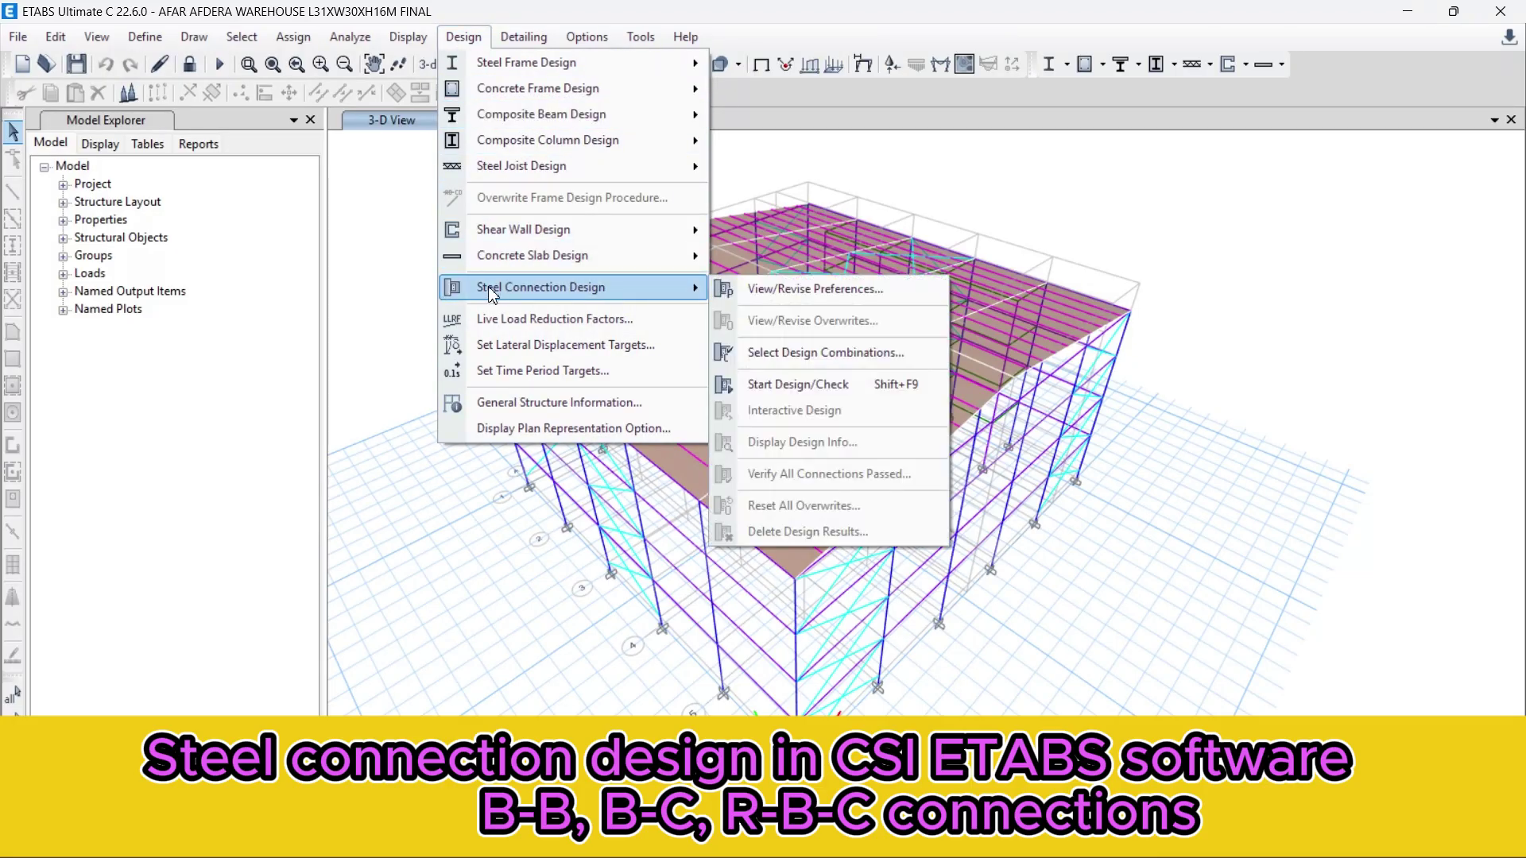
pyautogui.click(797, 356)
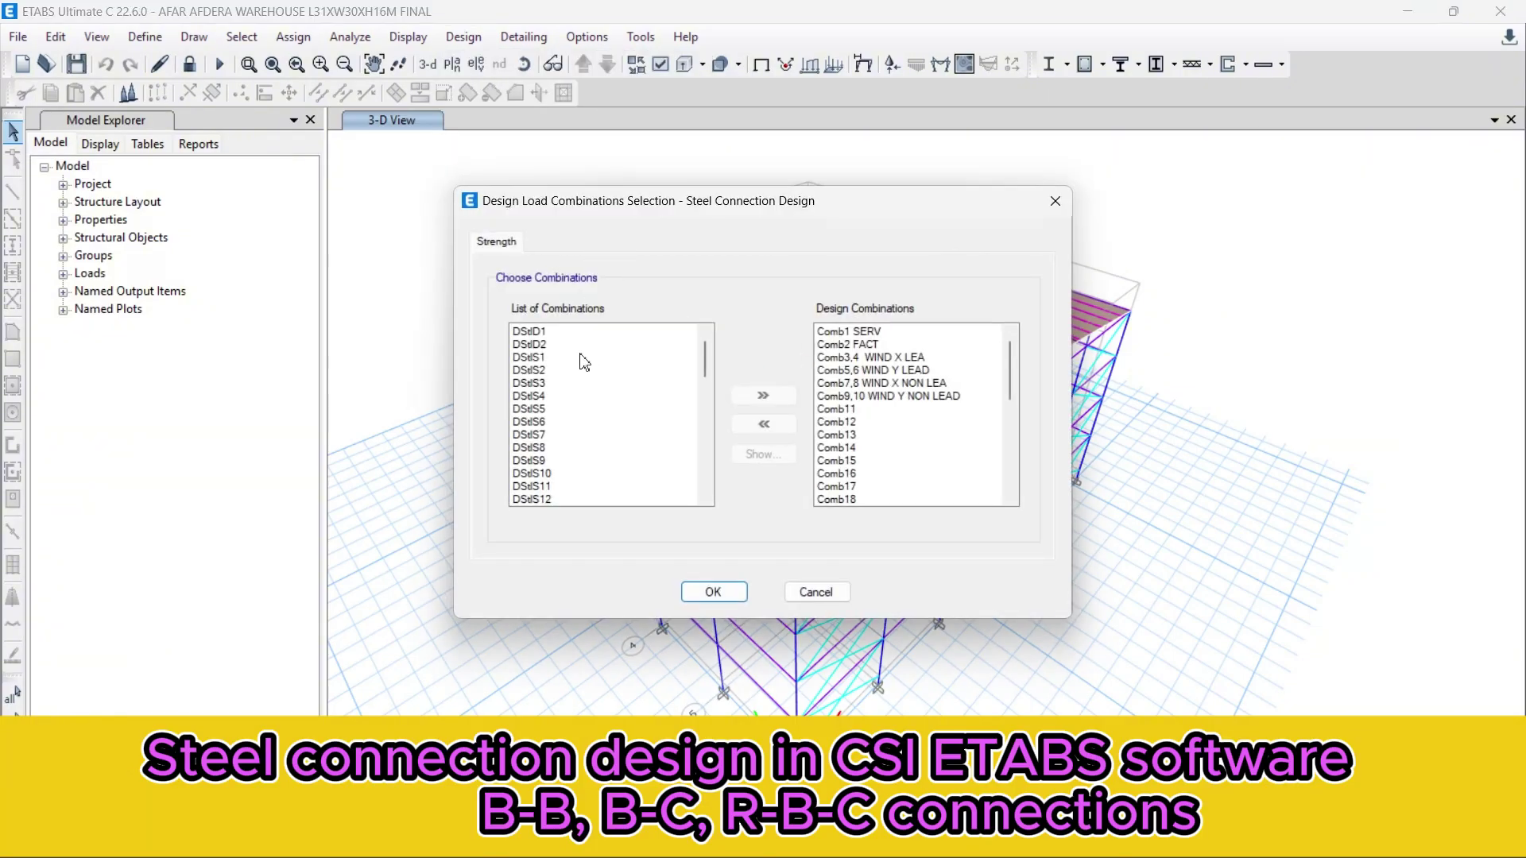
pyautogui.scroll(-6, 869, 429)
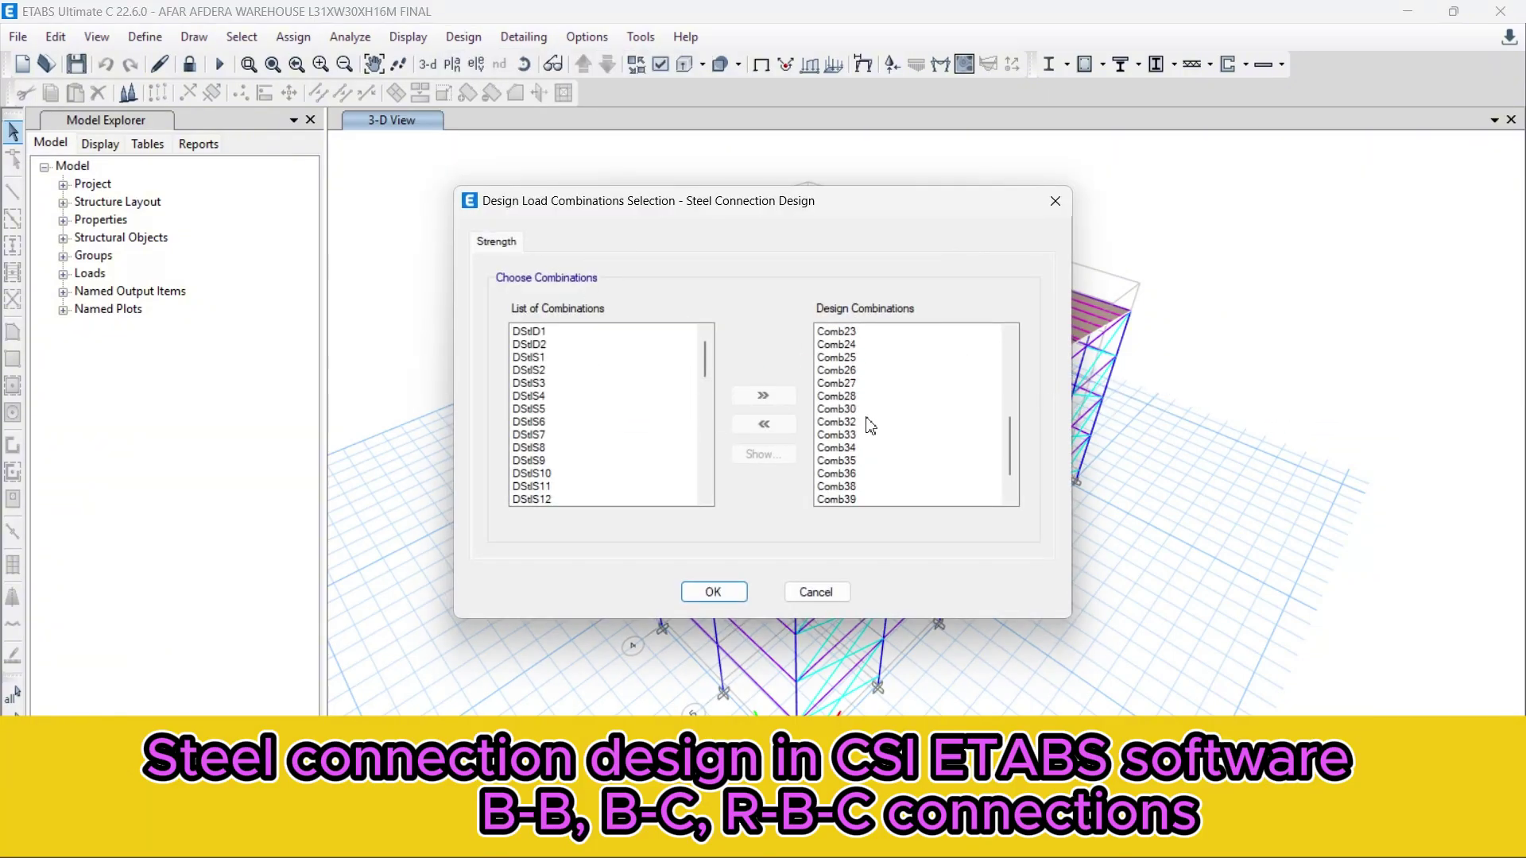
pyautogui.scroll(-1, 869, 425)
pyautogui.click(714, 592)
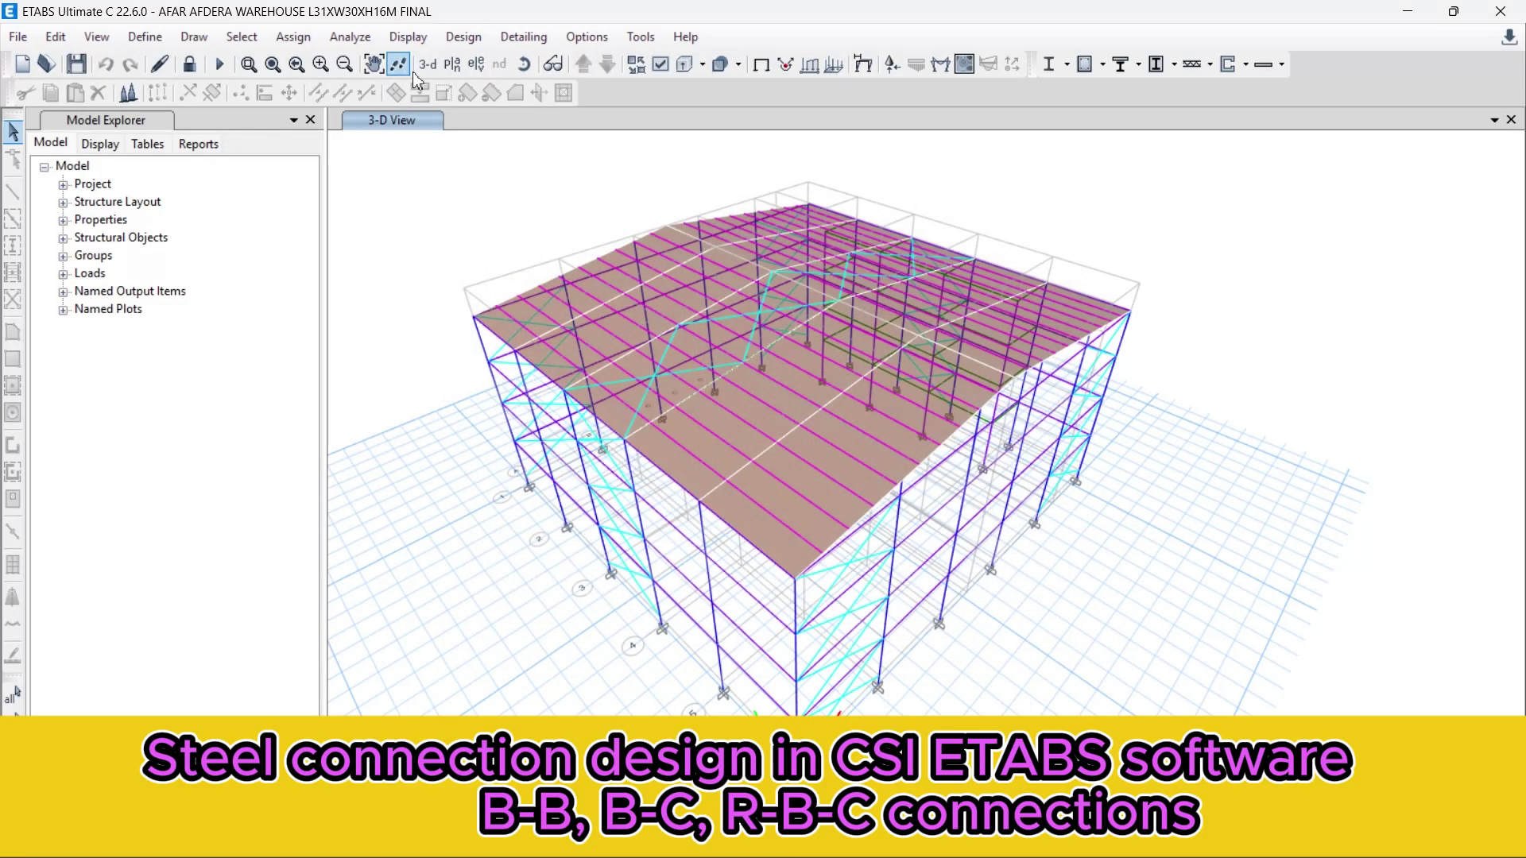
# - Run the steel connection design check on the warehouse model
pyautogui.click(463, 36)
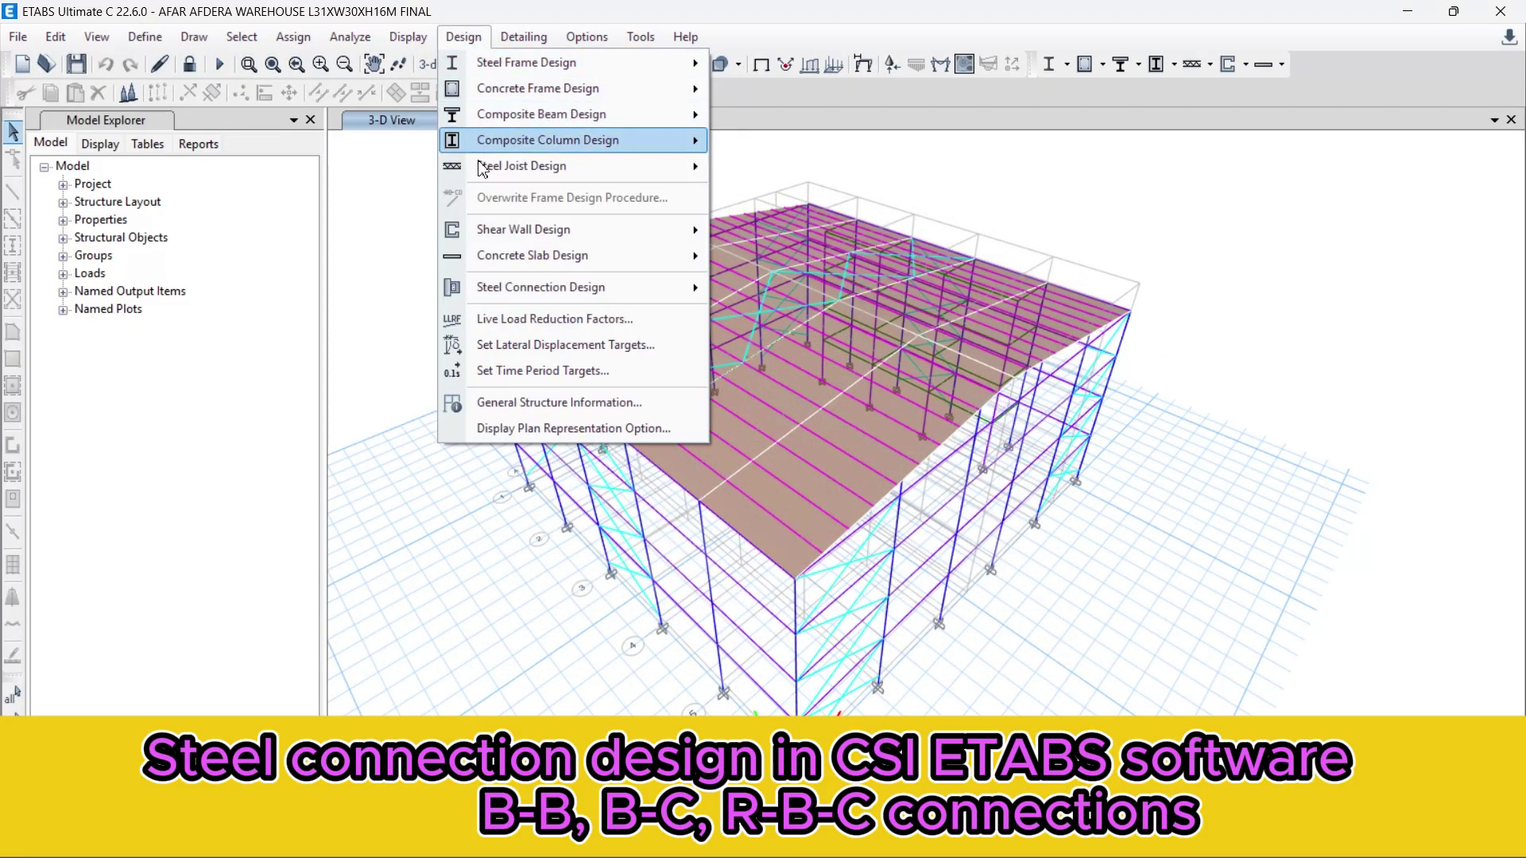
pyautogui.moveTo(534, 288)
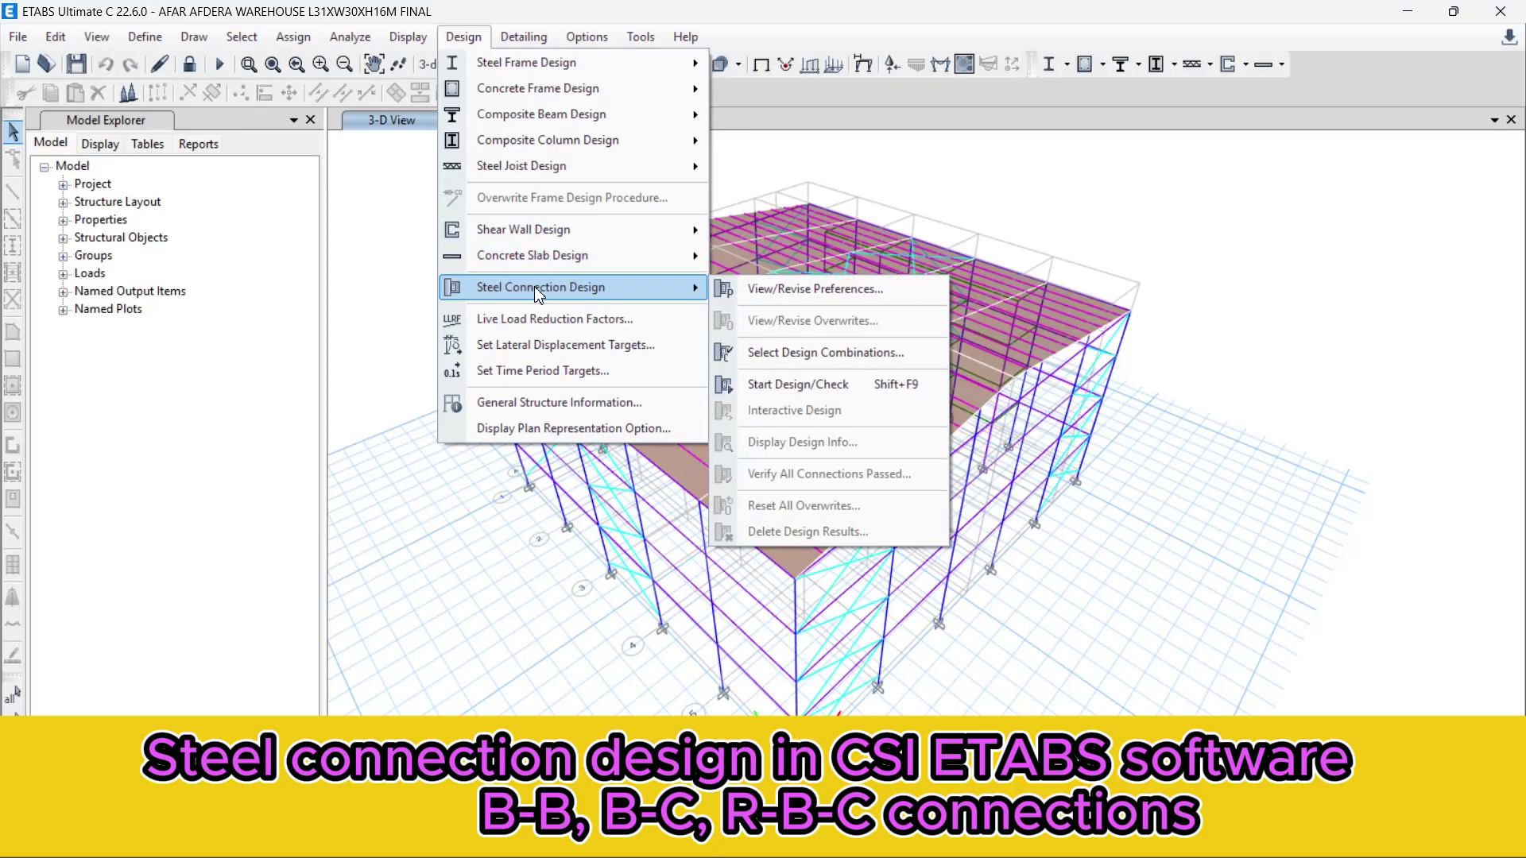
pyautogui.click(819, 395)
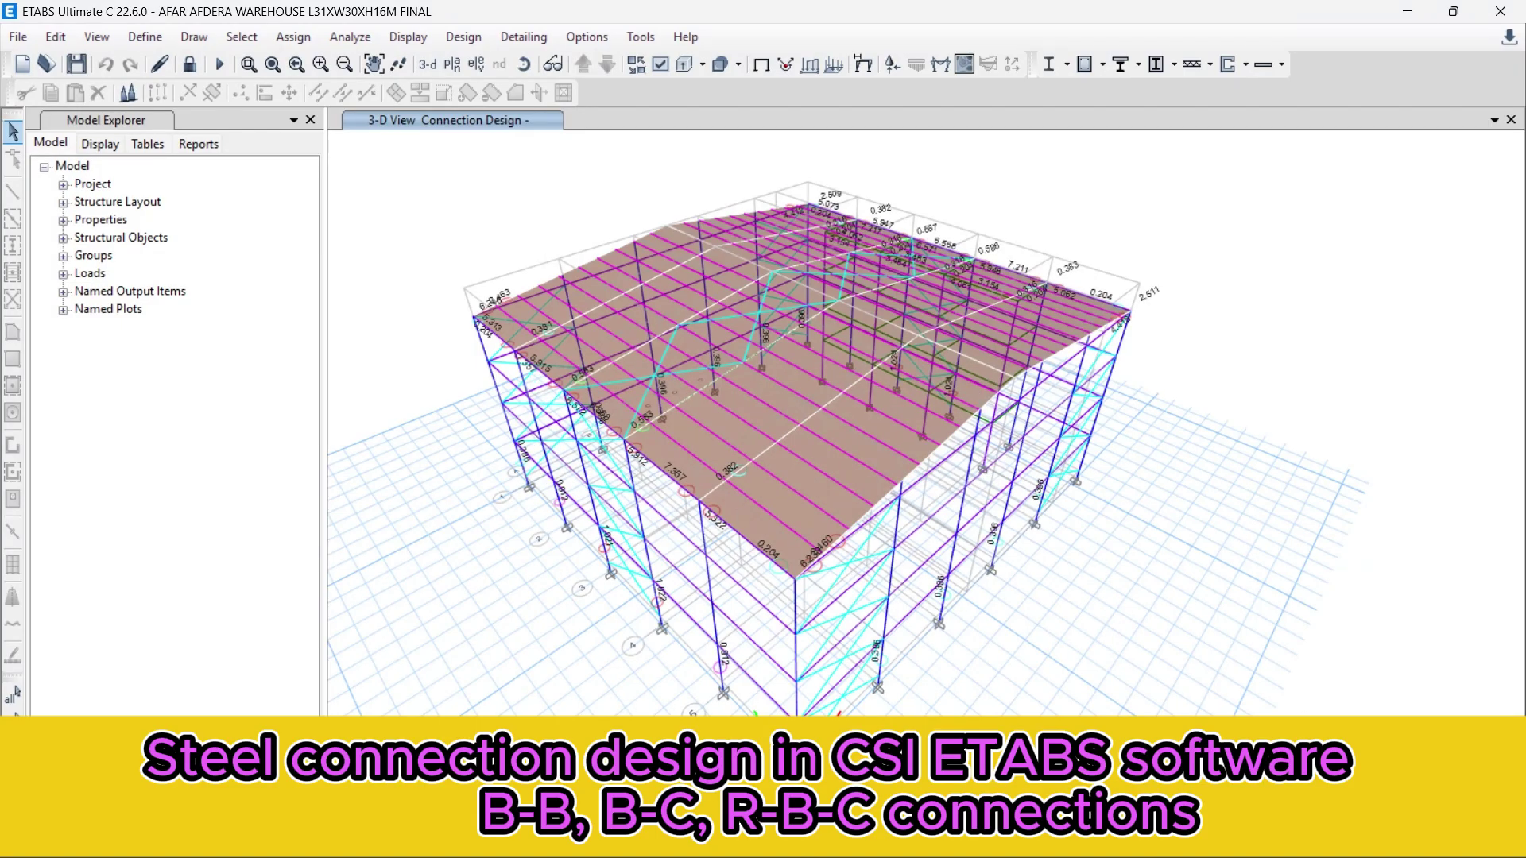
# - Examine the connection design ratios displayed on the roof and columns of the 3-D warehouse model
pyautogui.scroll(3, 576, 541)
pyautogui.scroll(-3, 515, 455)
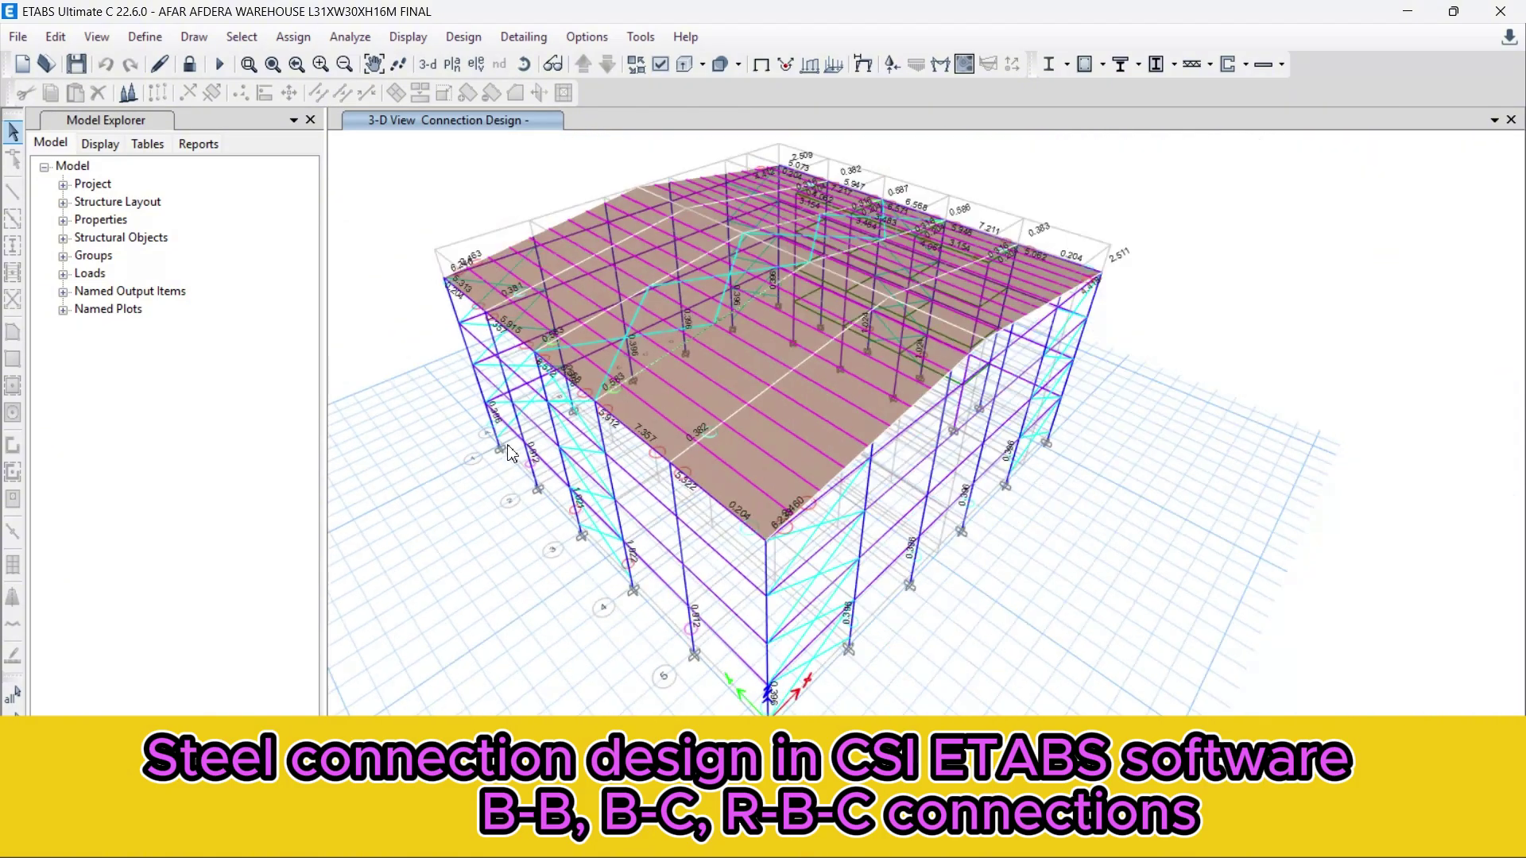
pyautogui.scroll(2, 565, 461)
pyautogui.scroll(2, 576, 425)
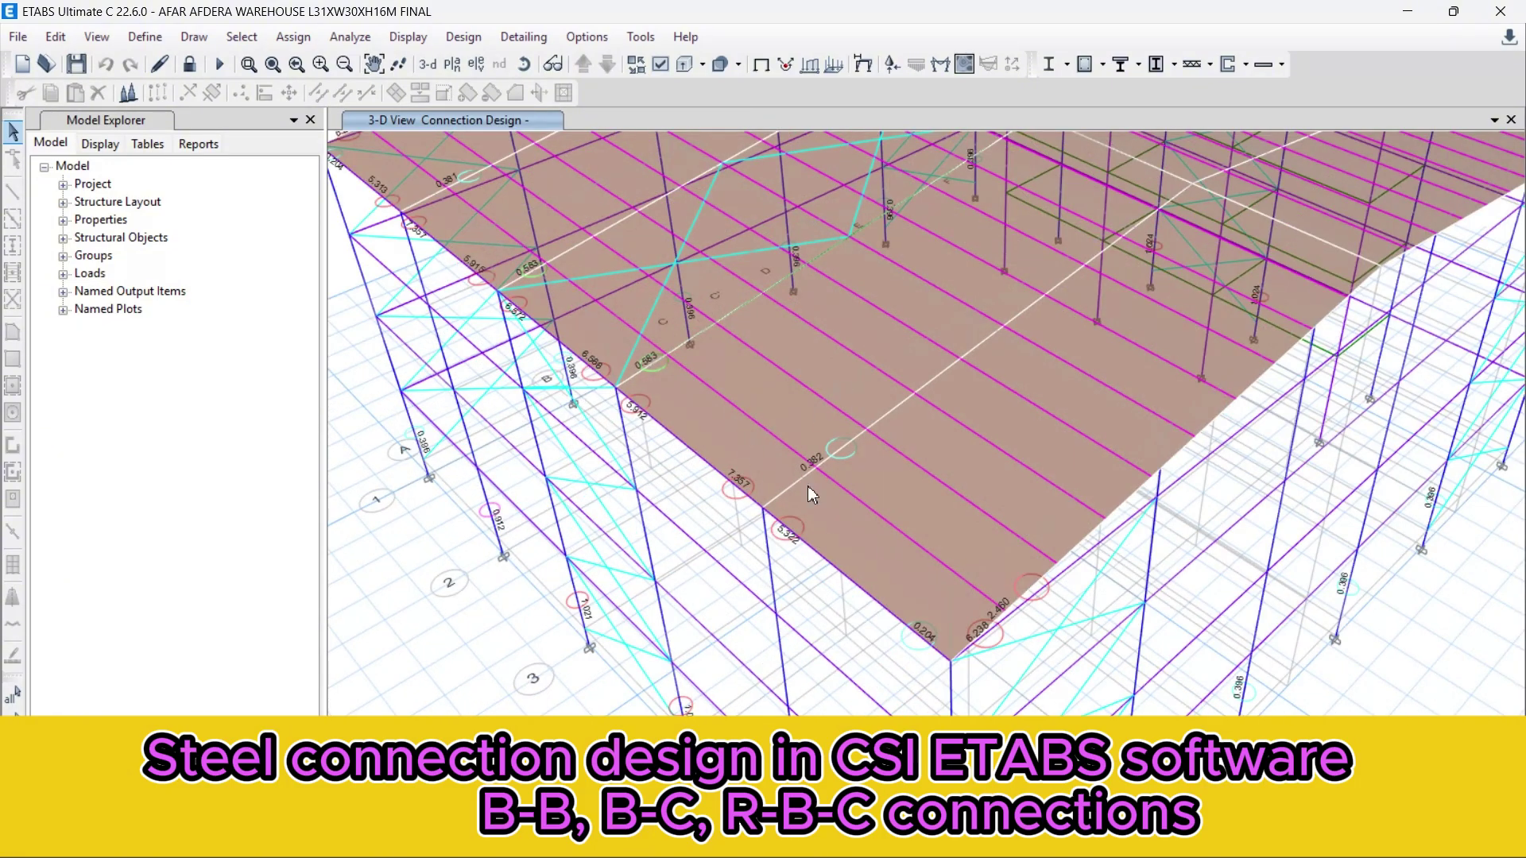
pyautogui.scroll(-3, 808, 486)
pyautogui.scroll(4, 795, 501)
pyautogui.scroll(-1, 789, 509)
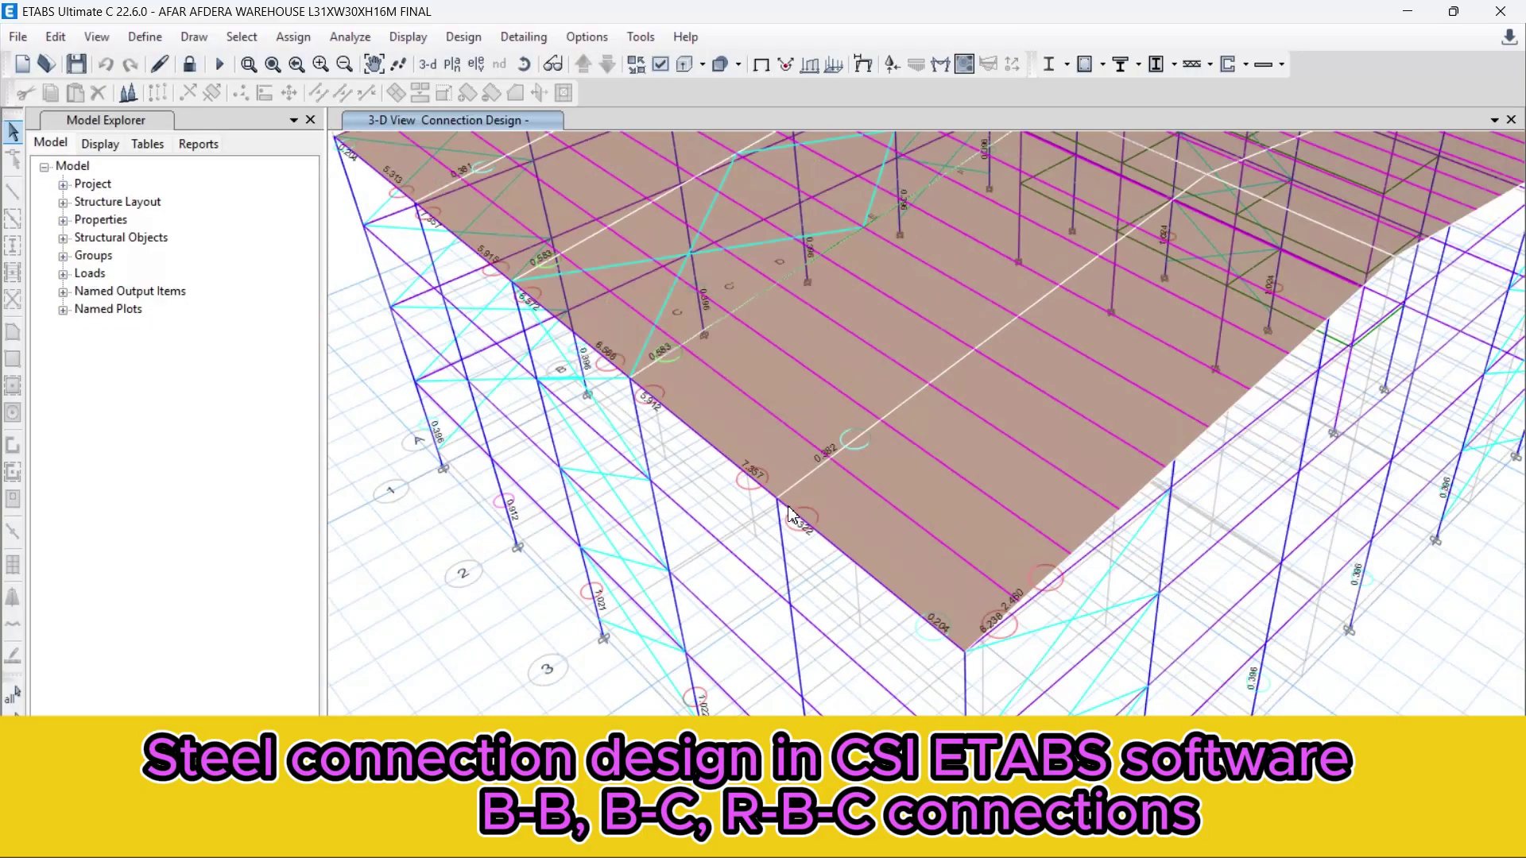
pyautogui.scroll(-3, 790, 512)
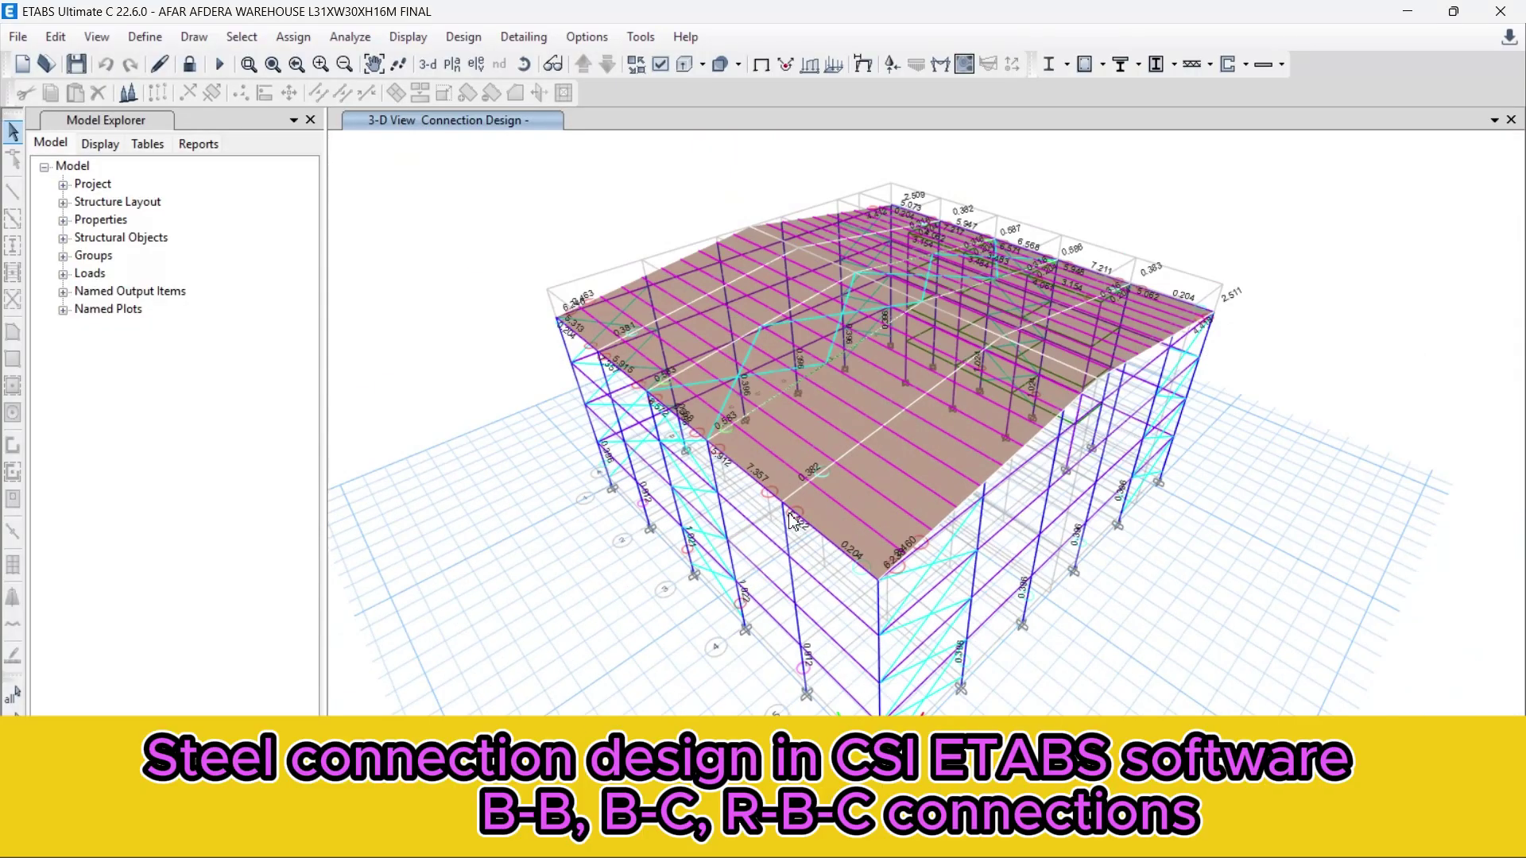
# - Hide the floor objects in the 3-D connection design view
pyautogui.click(661, 65)
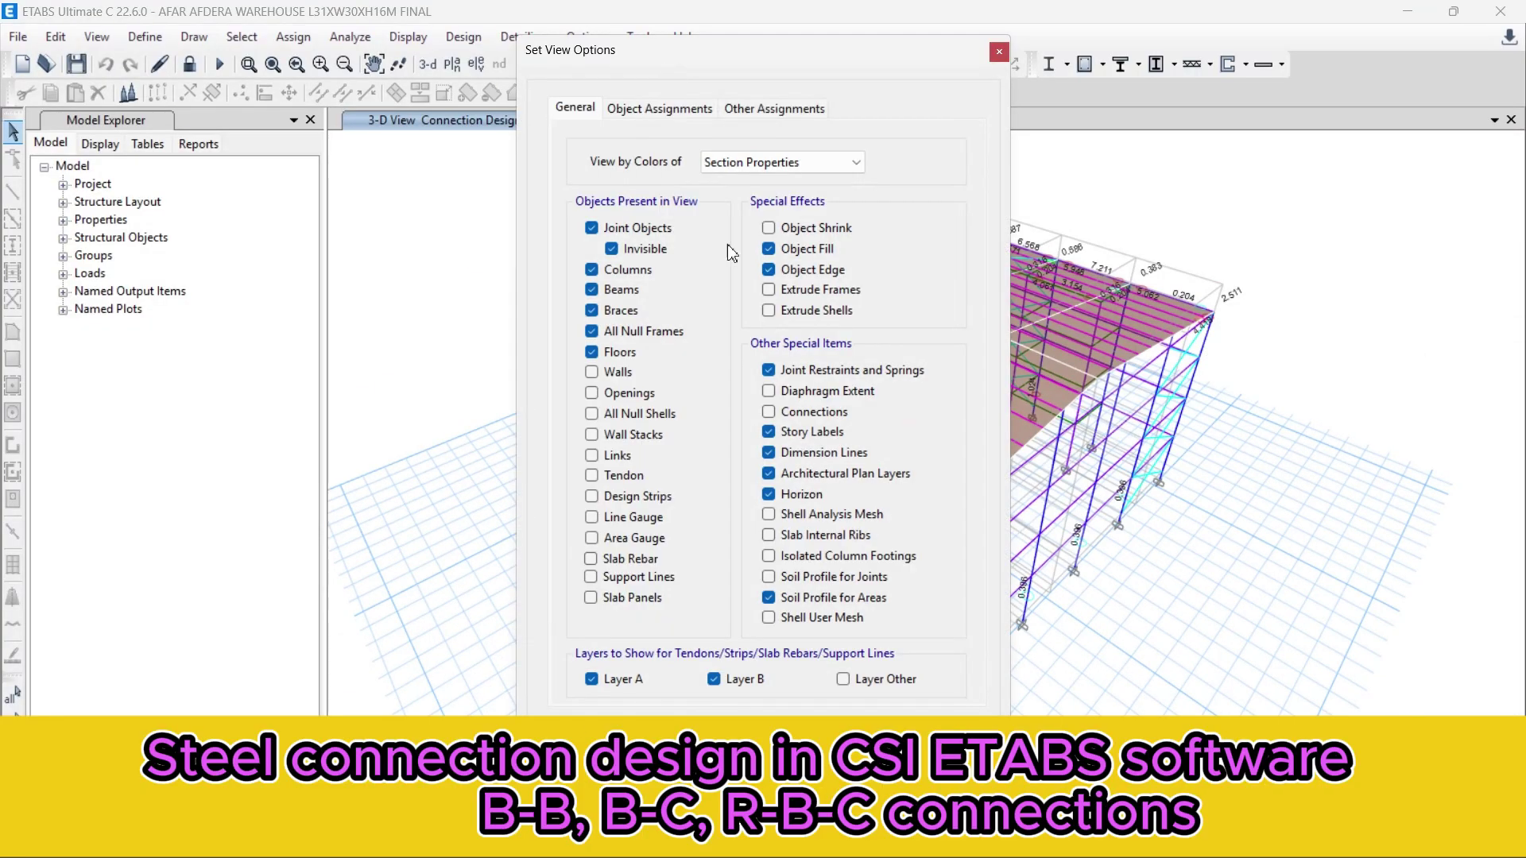
pyautogui.click(621, 357)
pyautogui.press('Return')
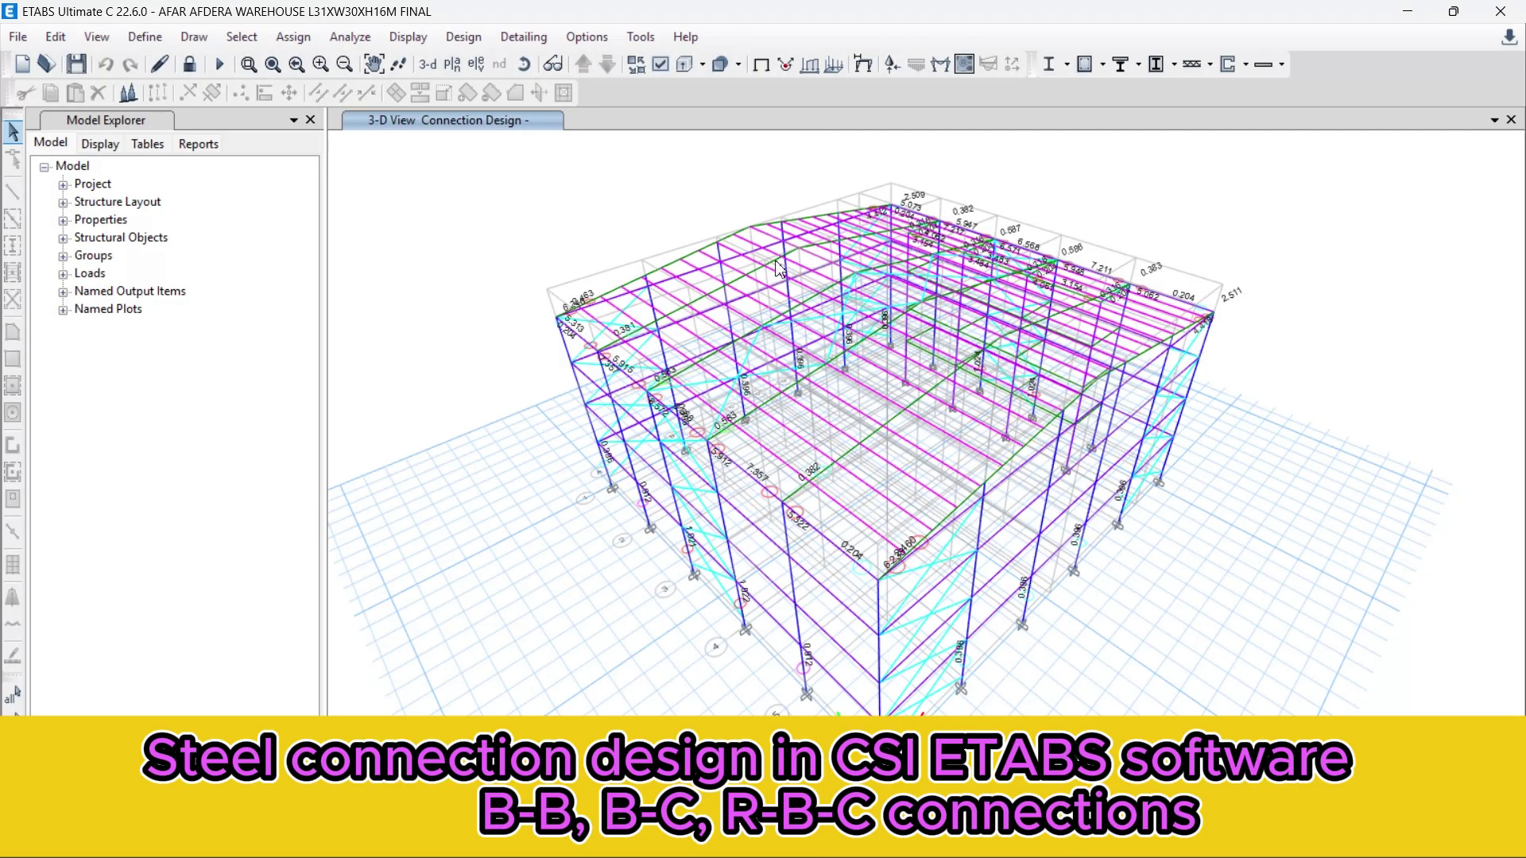
# - Examine the connection ratios and their color markings along the exposed eave beams, roof rafters and columns
pyautogui.scroll(3, 685, 415)
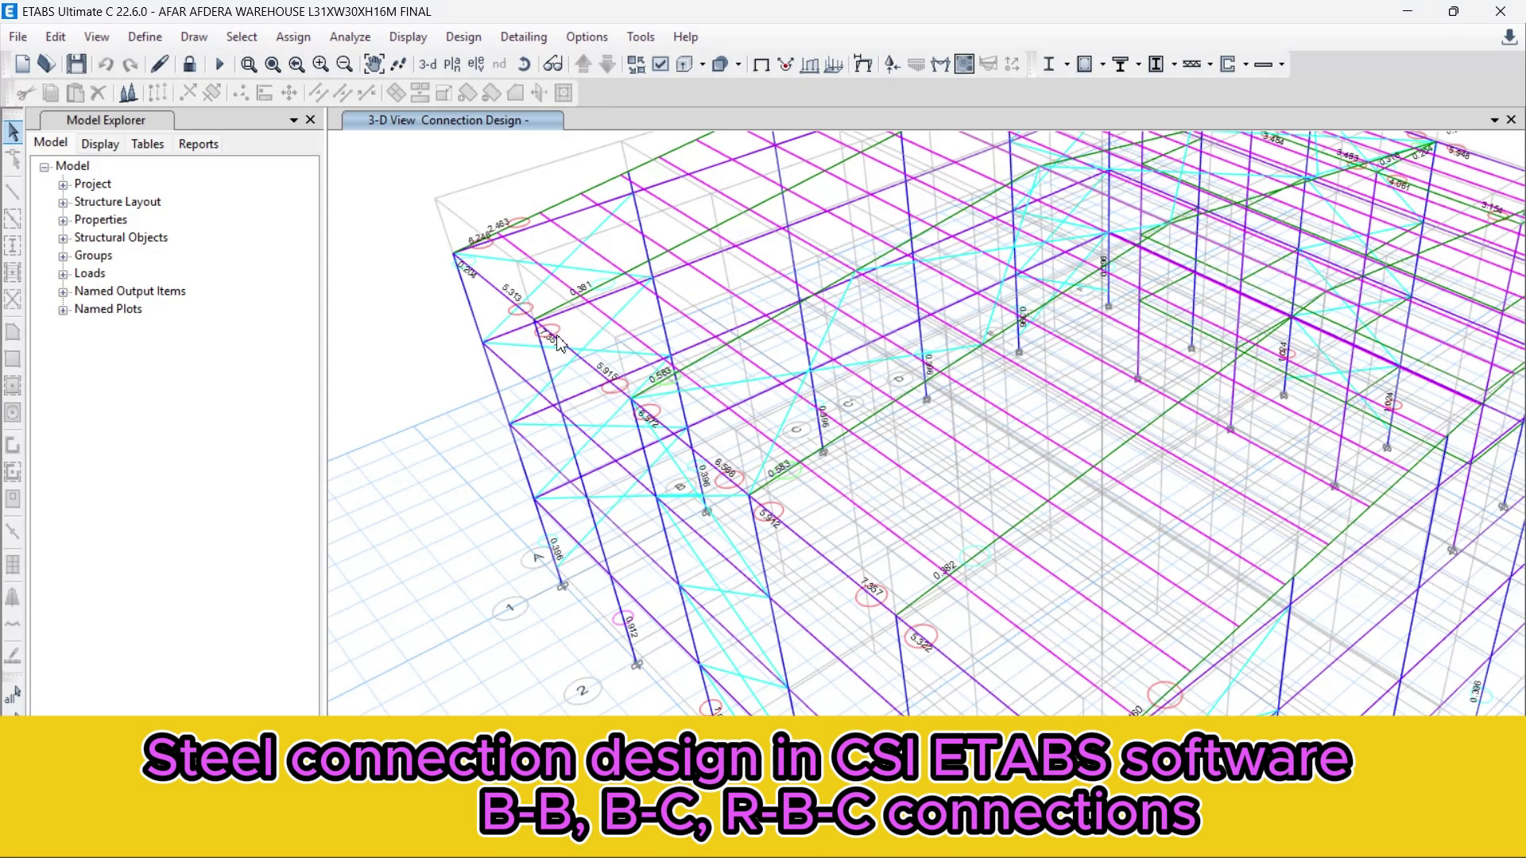
pyautogui.scroll(-2, 626, 374)
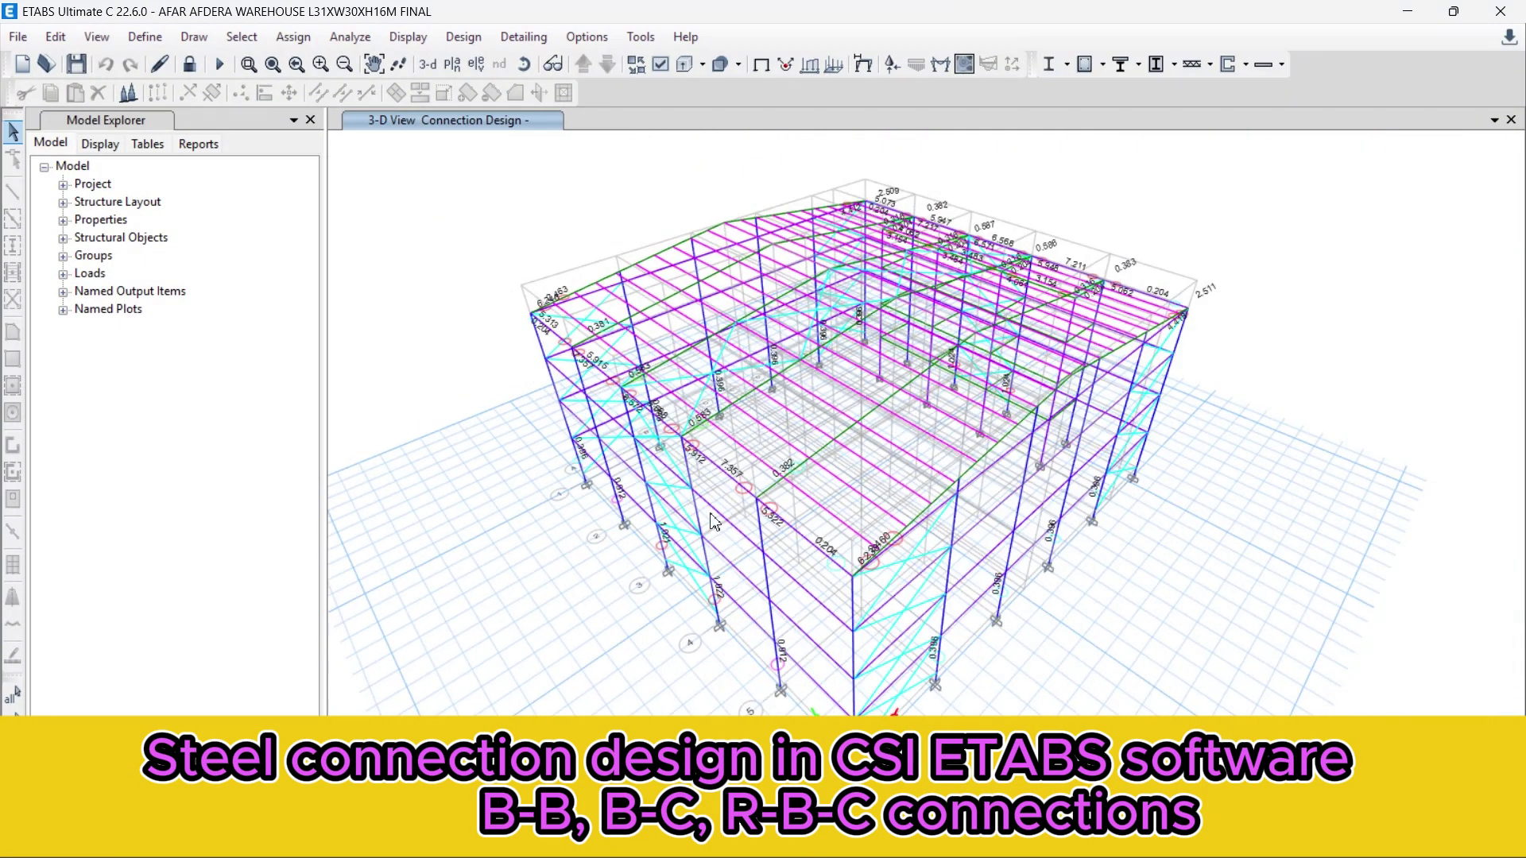
pyautogui.scroll(2, 735, 495)
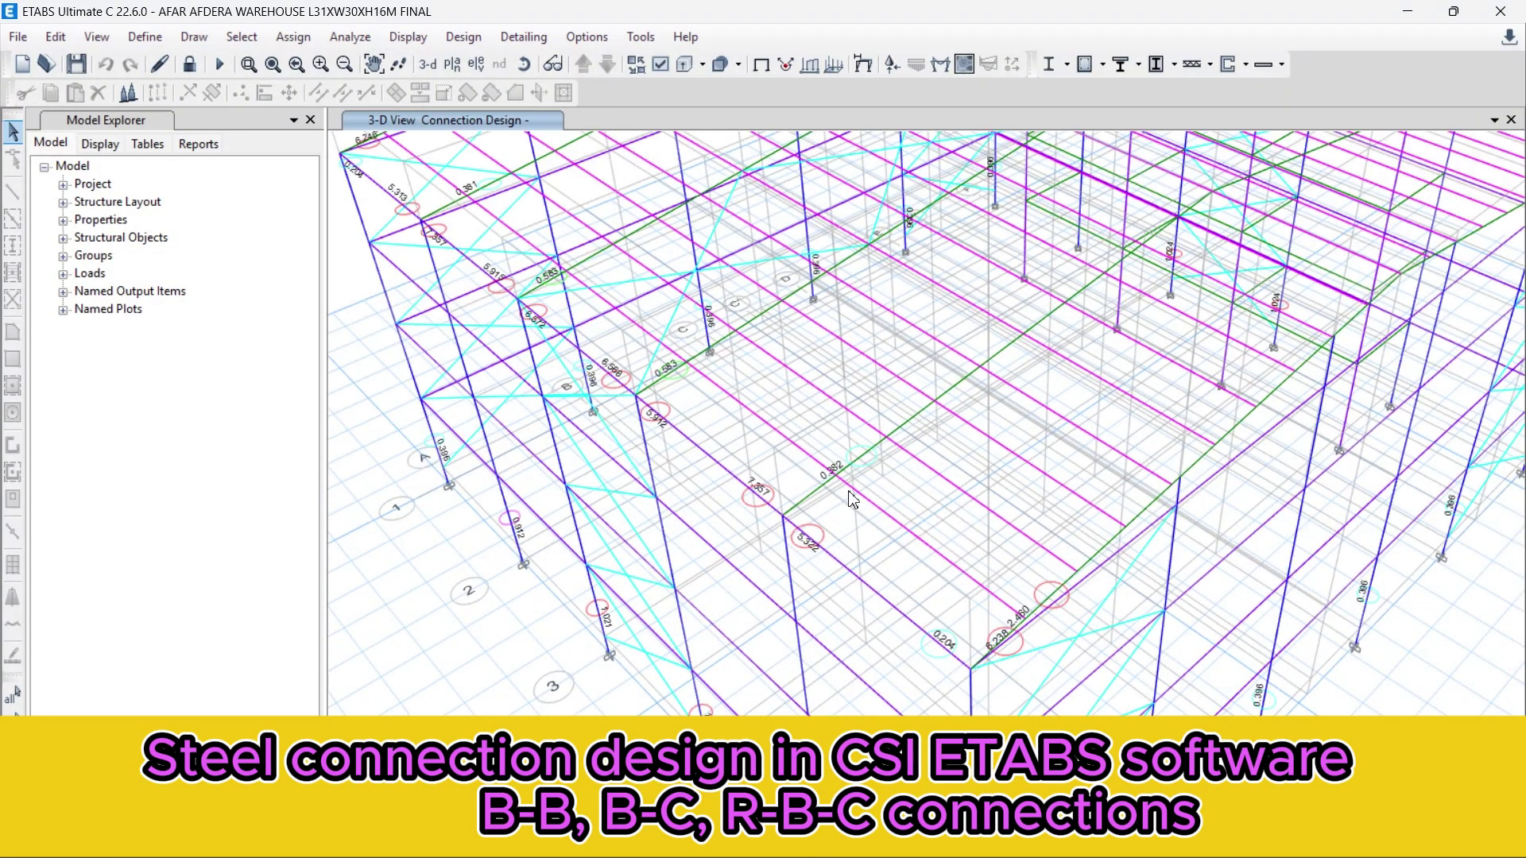
pyautogui.scroll(2, 852, 499)
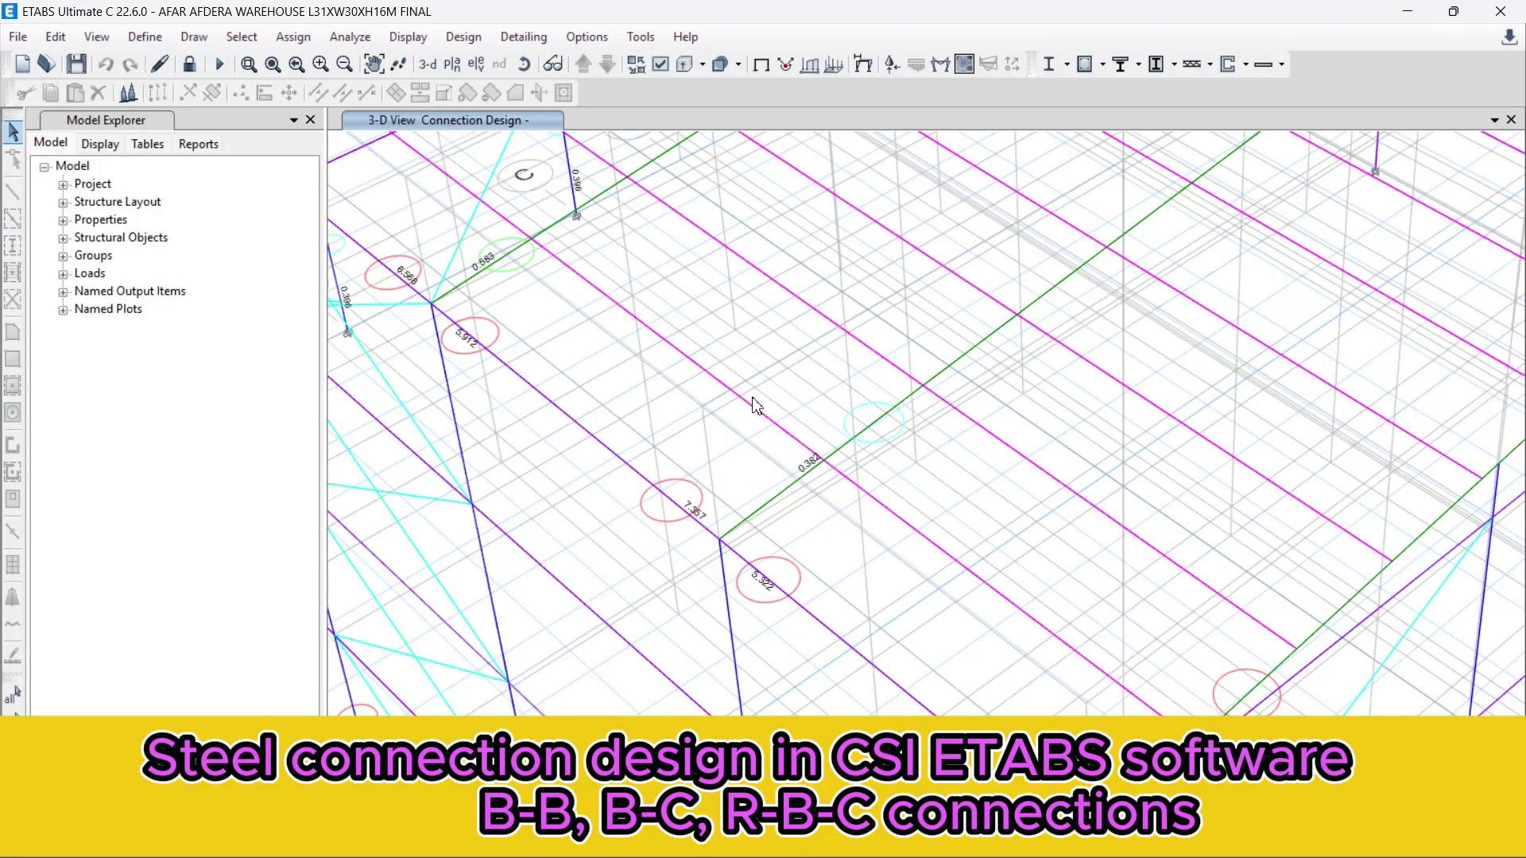
pyautogui.scroll(-2, 757, 405)
pyautogui.scroll(-2, 756, 461)
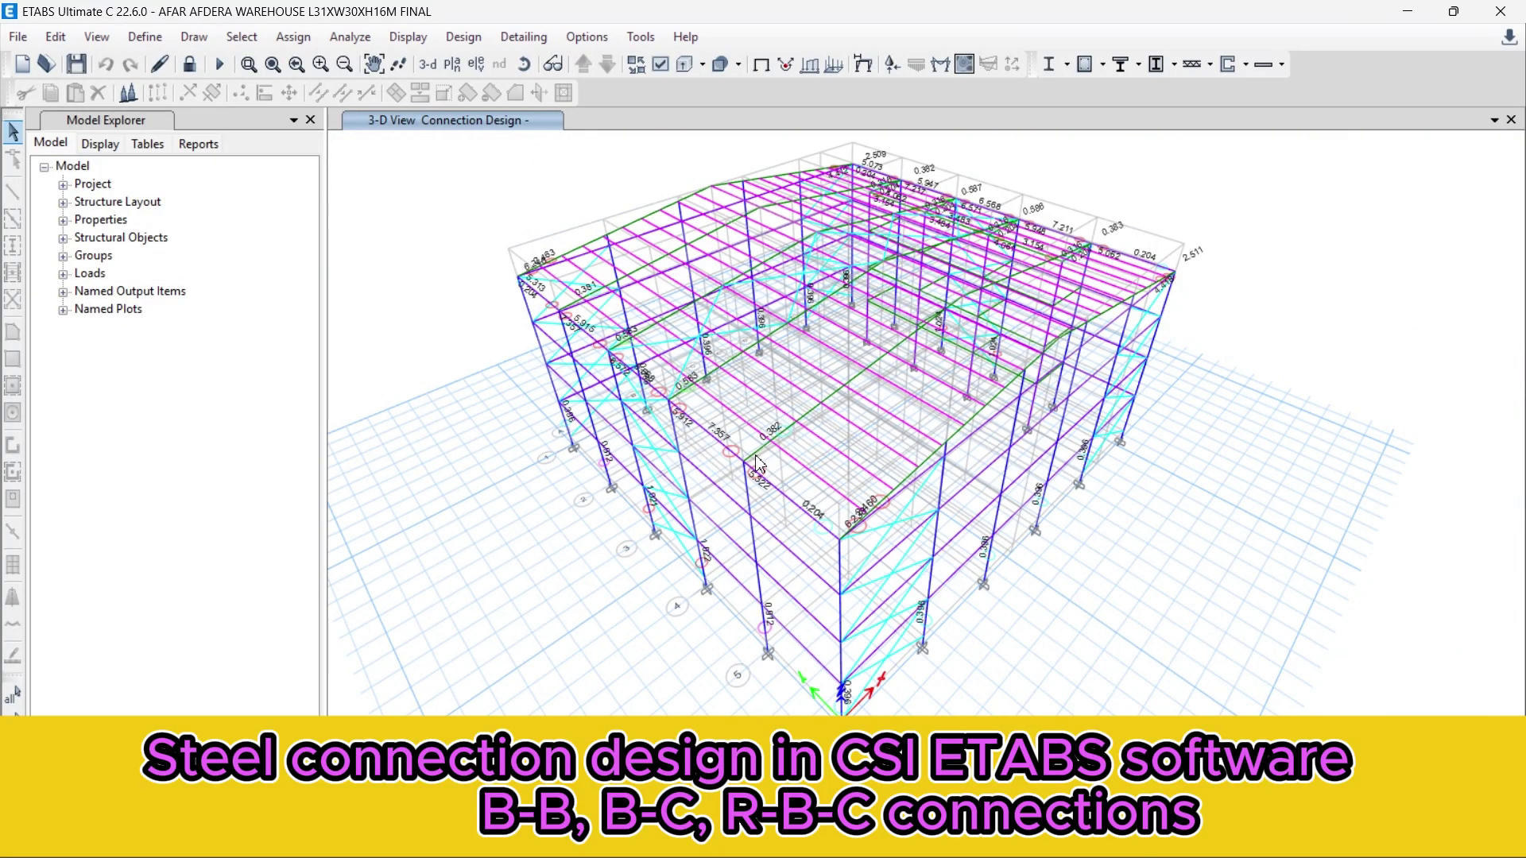
pyautogui.scroll(2, 769, 477)
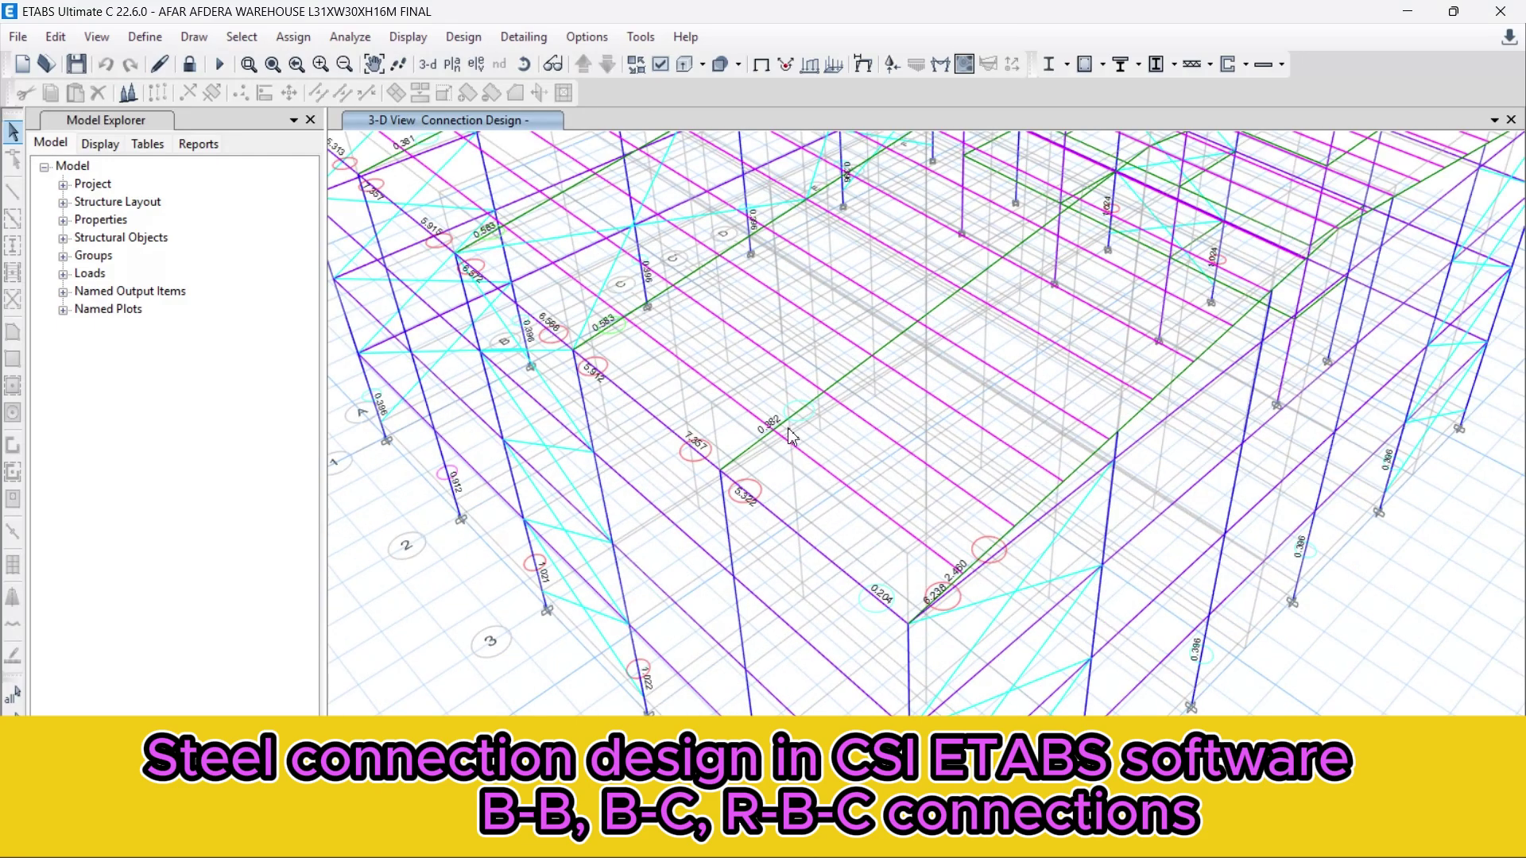
pyautogui.scroll(1, 793, 435)
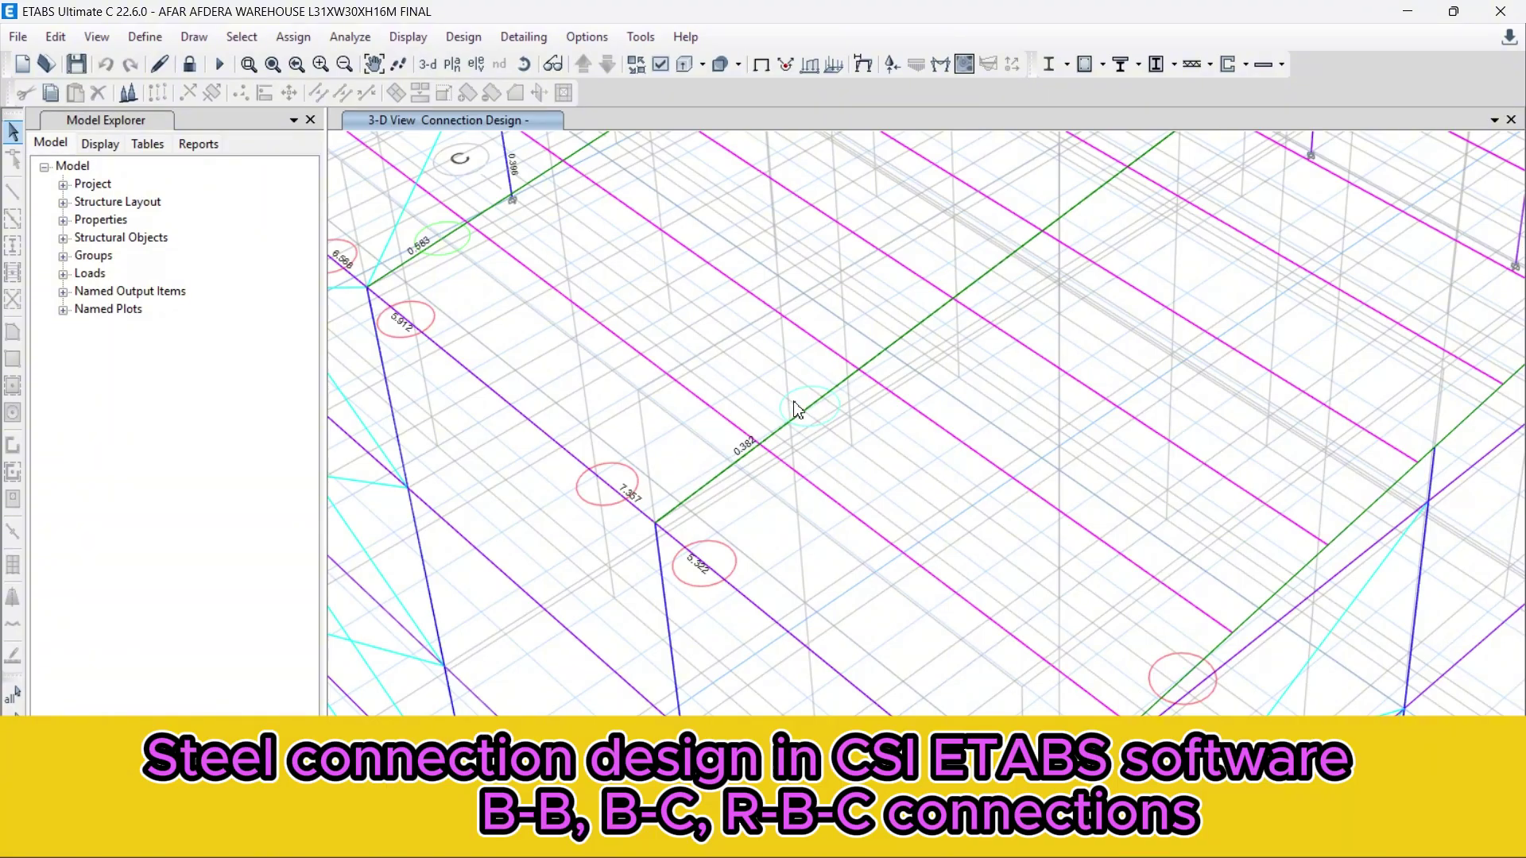
pyautogui.scroll(-3, 798, 410)
pyautogui.scroll(3, 798, 421)
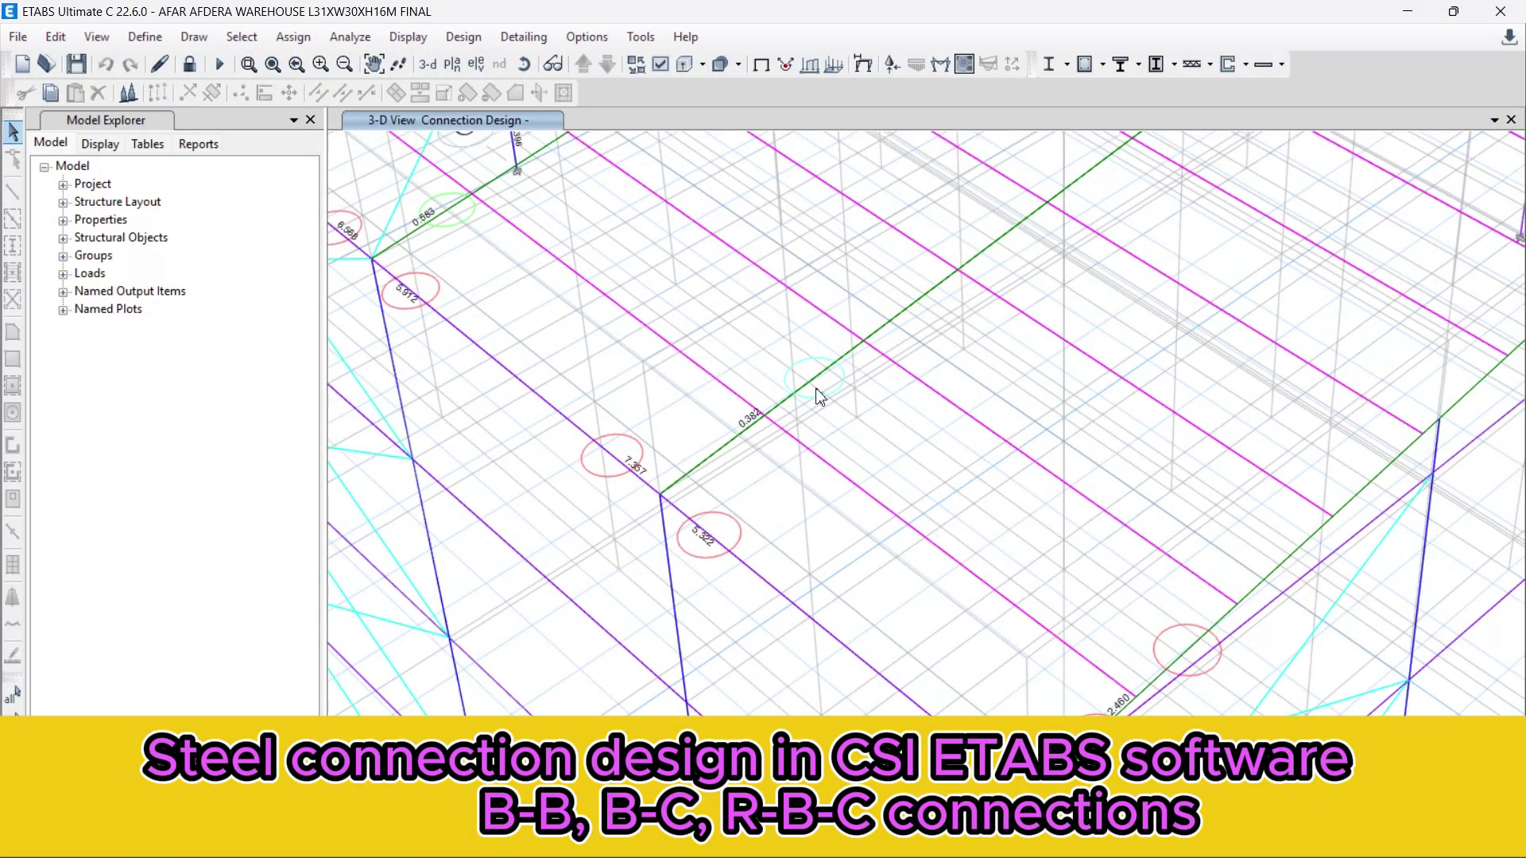
pyautogui.scroll(-4, 797, 389)
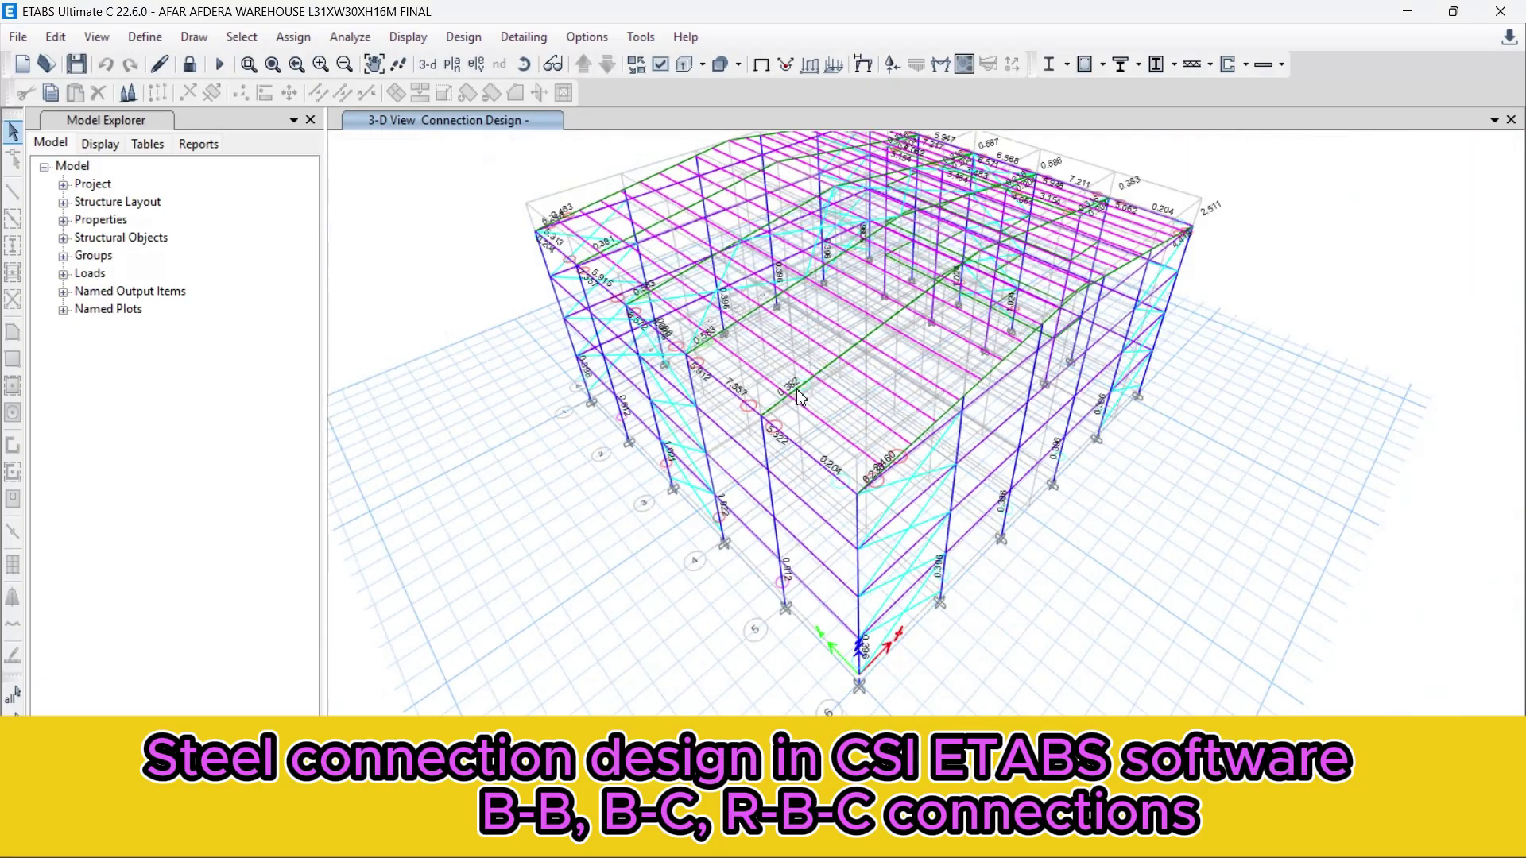
pyautogui.scroll(2, 798, 391)
pyautogui.scroll(-3, 799, 397)
pyautogui.scroll(3, 796, 445)
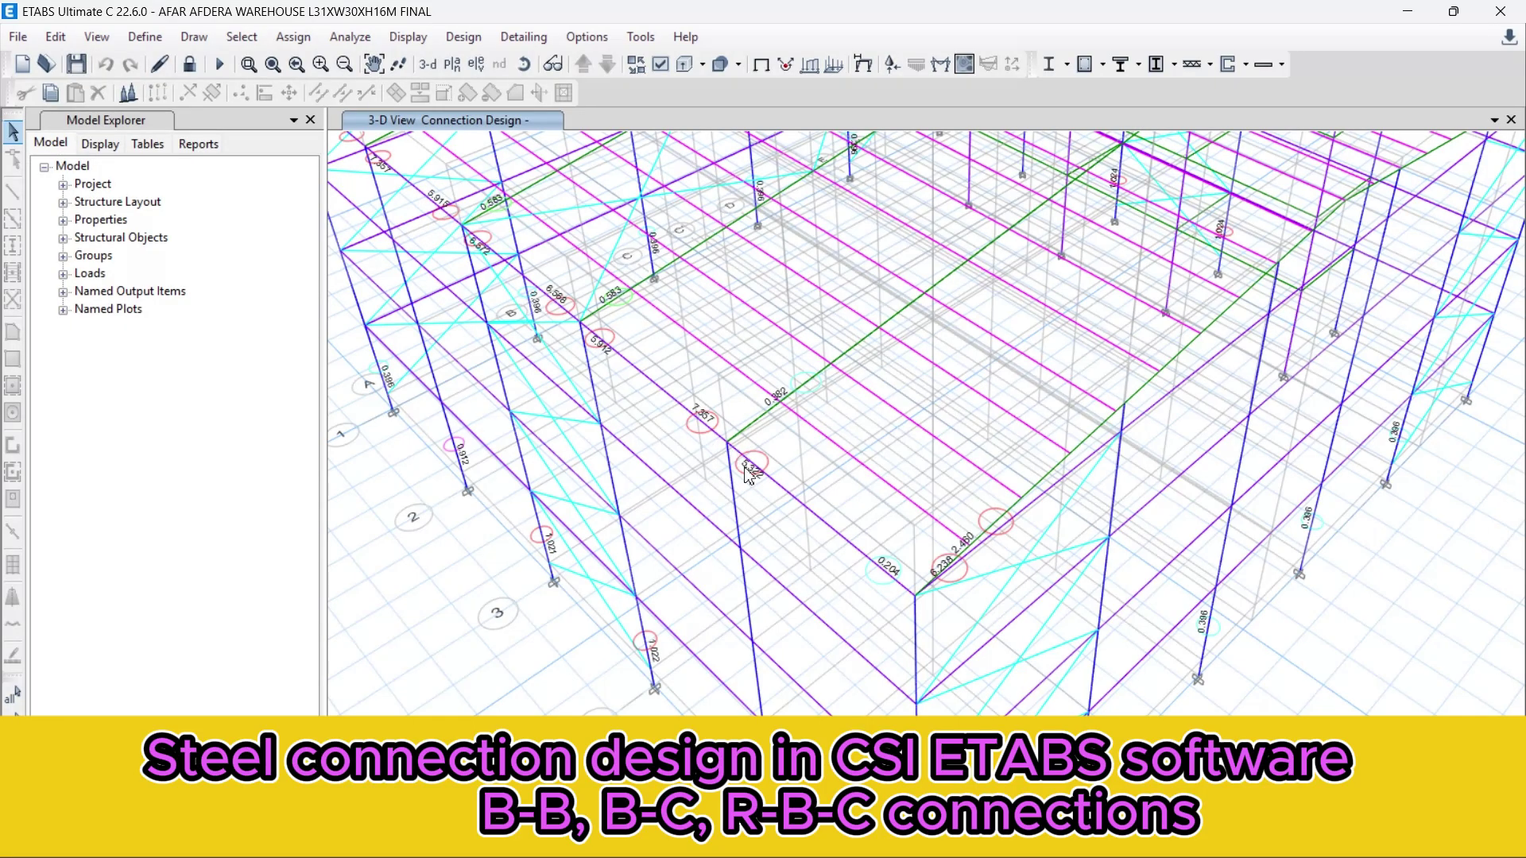
# - Open the design results of roof beam connection B34-CI and inspect its bolted web plate in 3D
pyautogui.rightClick(805, 385)
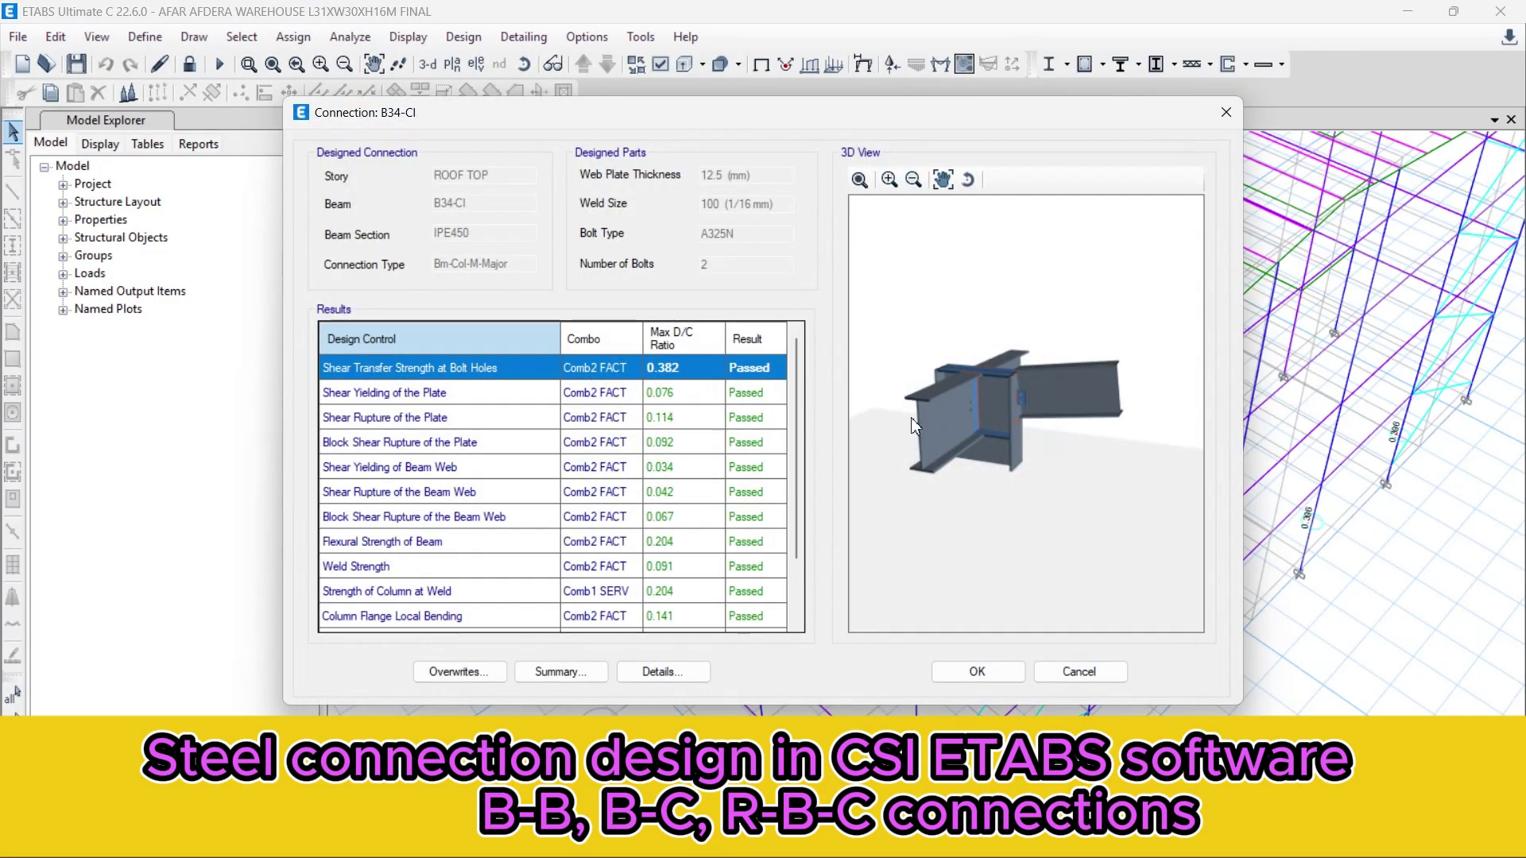
pyautogui.scroll(5, 1009, 418)
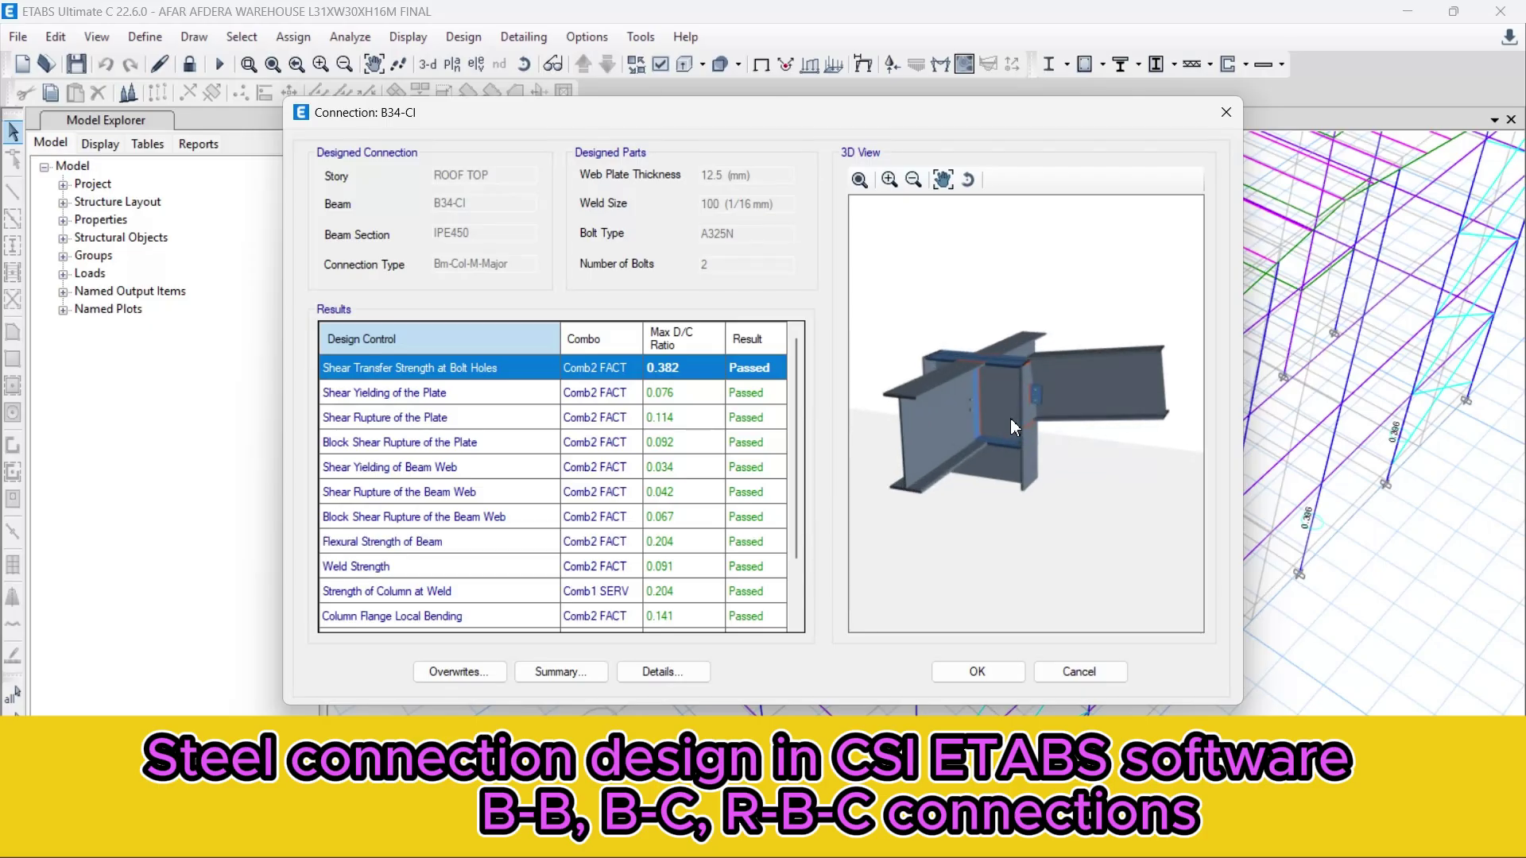
pyautogui.scroll(-3, 955, 374)
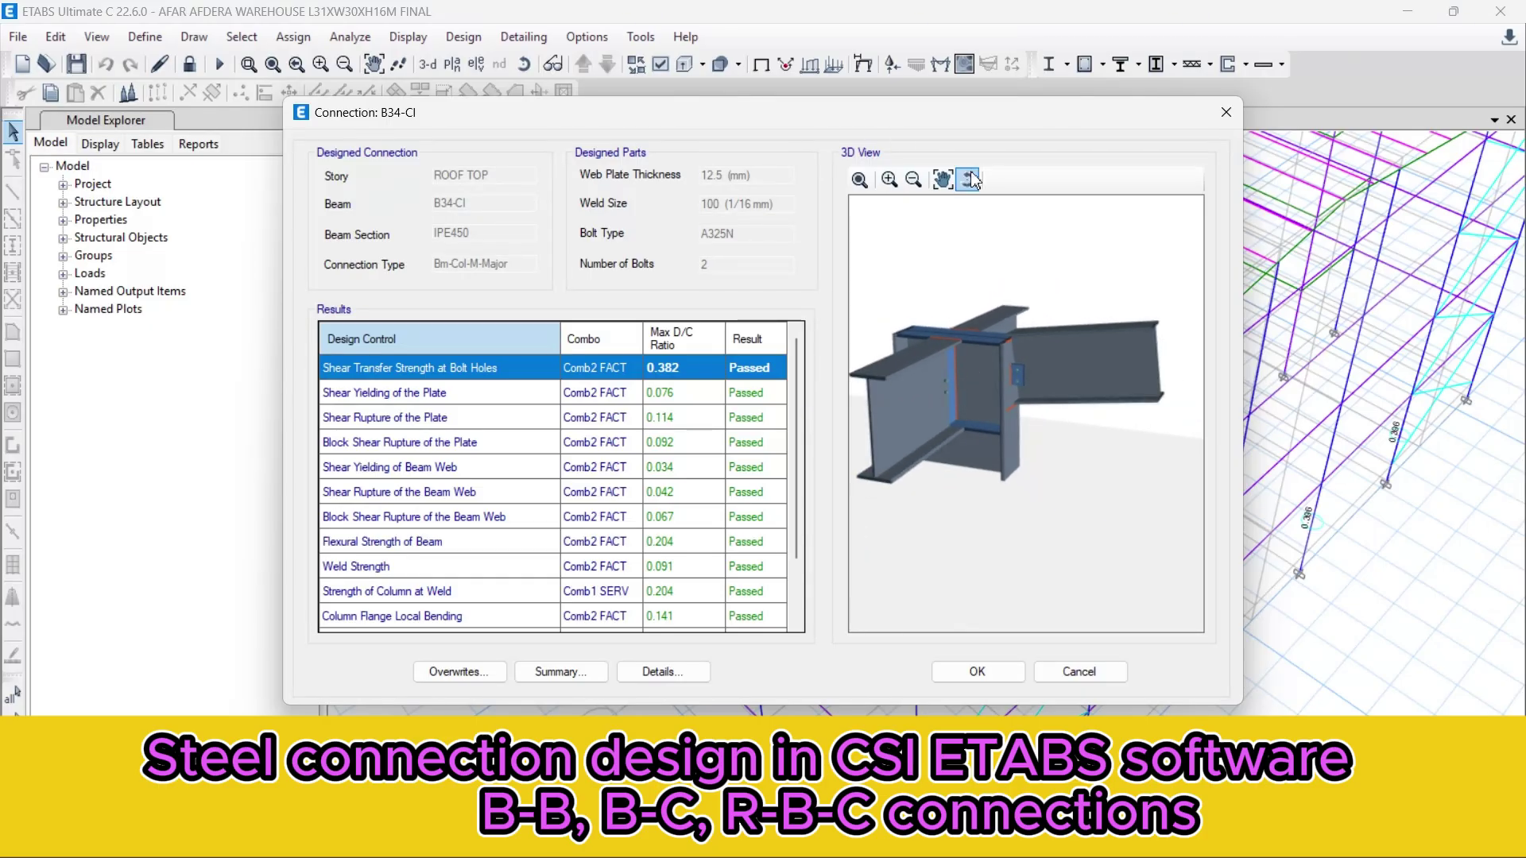
pyautogui.scroll(2, 908, 318)
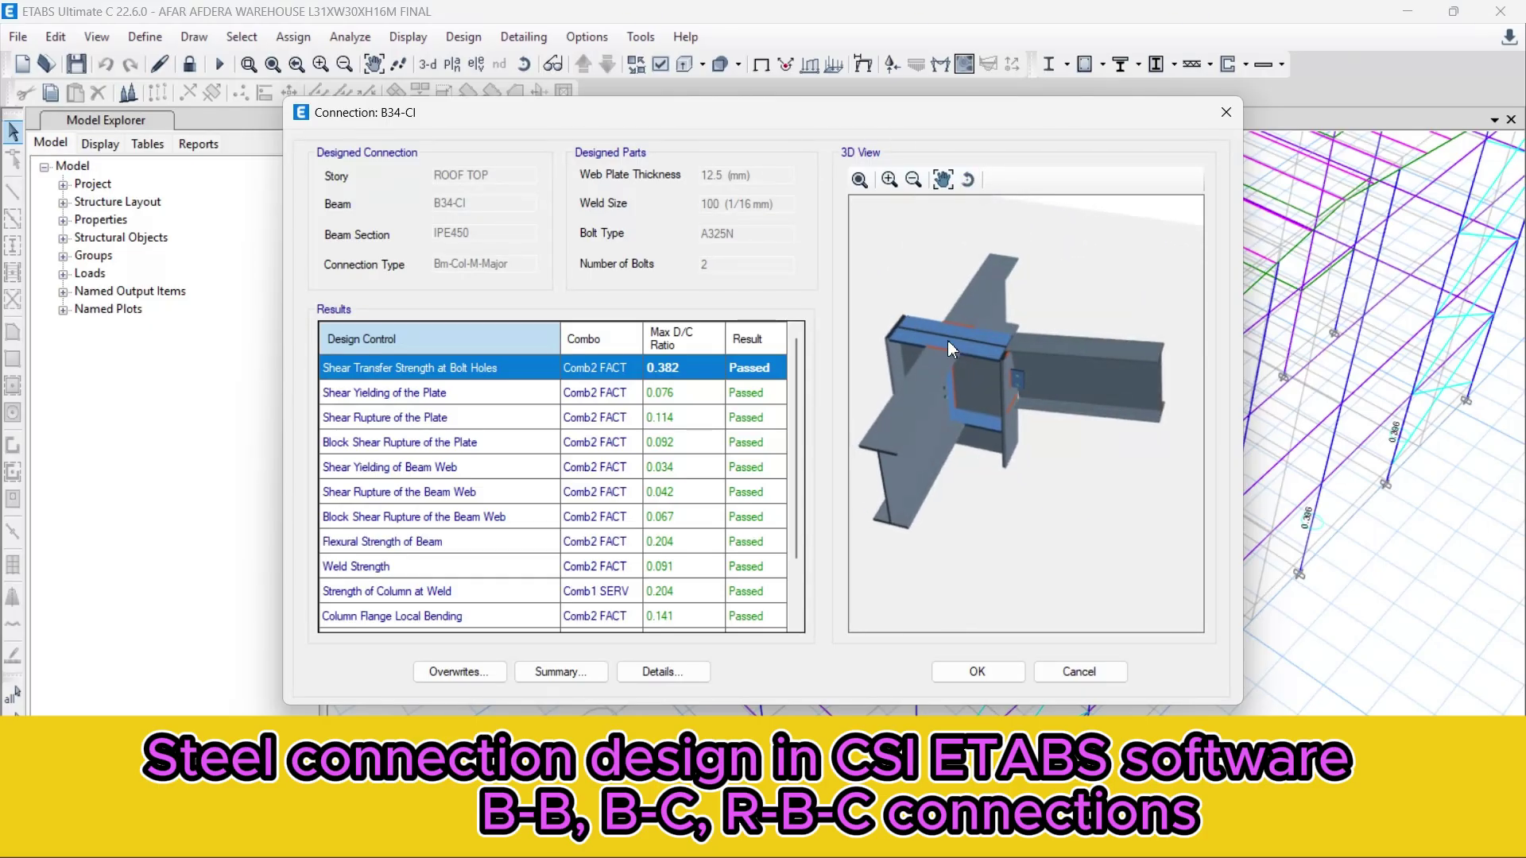
pyautogui.scroll(3, 1013, 374)
pyautogui.scroll(4, 1012, 374)
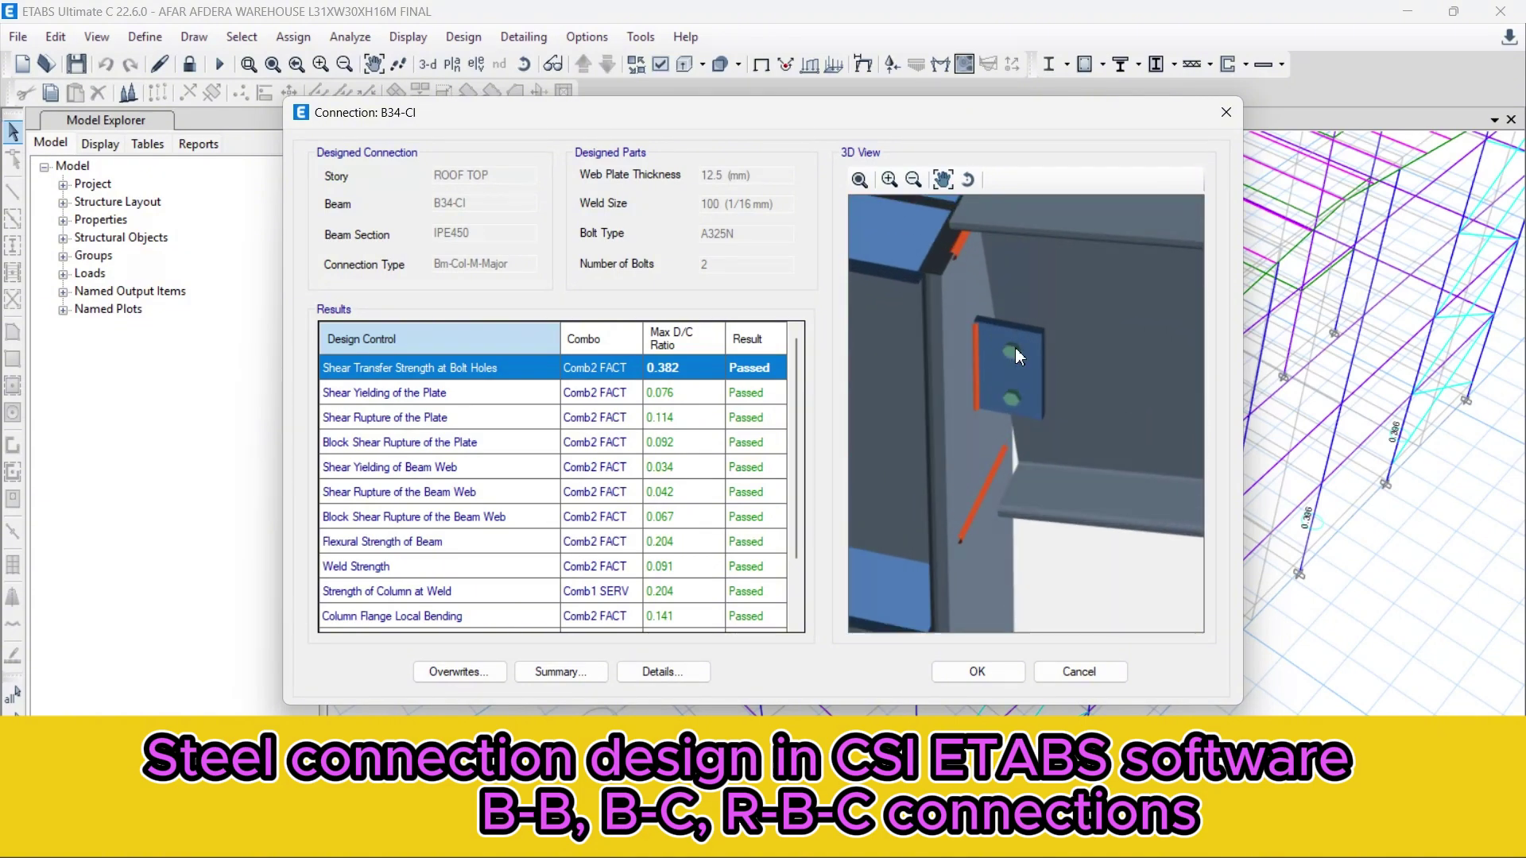
# - Review the remaining design controls and the 3D joint of connection B34-CI, and close its results
pyautogui.scroll(-1, 751, 415)
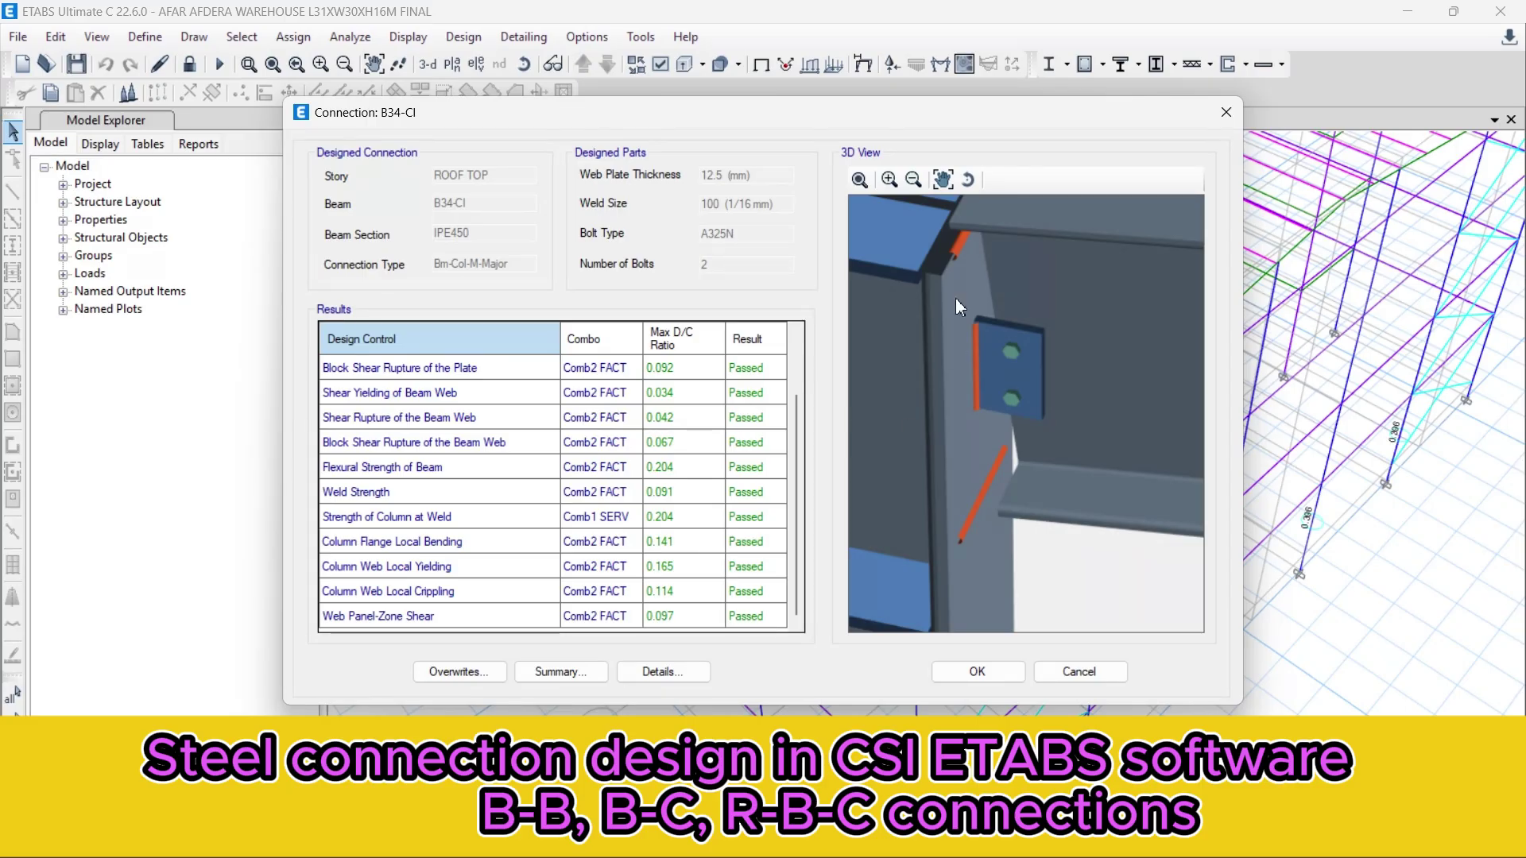
pyautogui.scroll(-3, 998, 333)
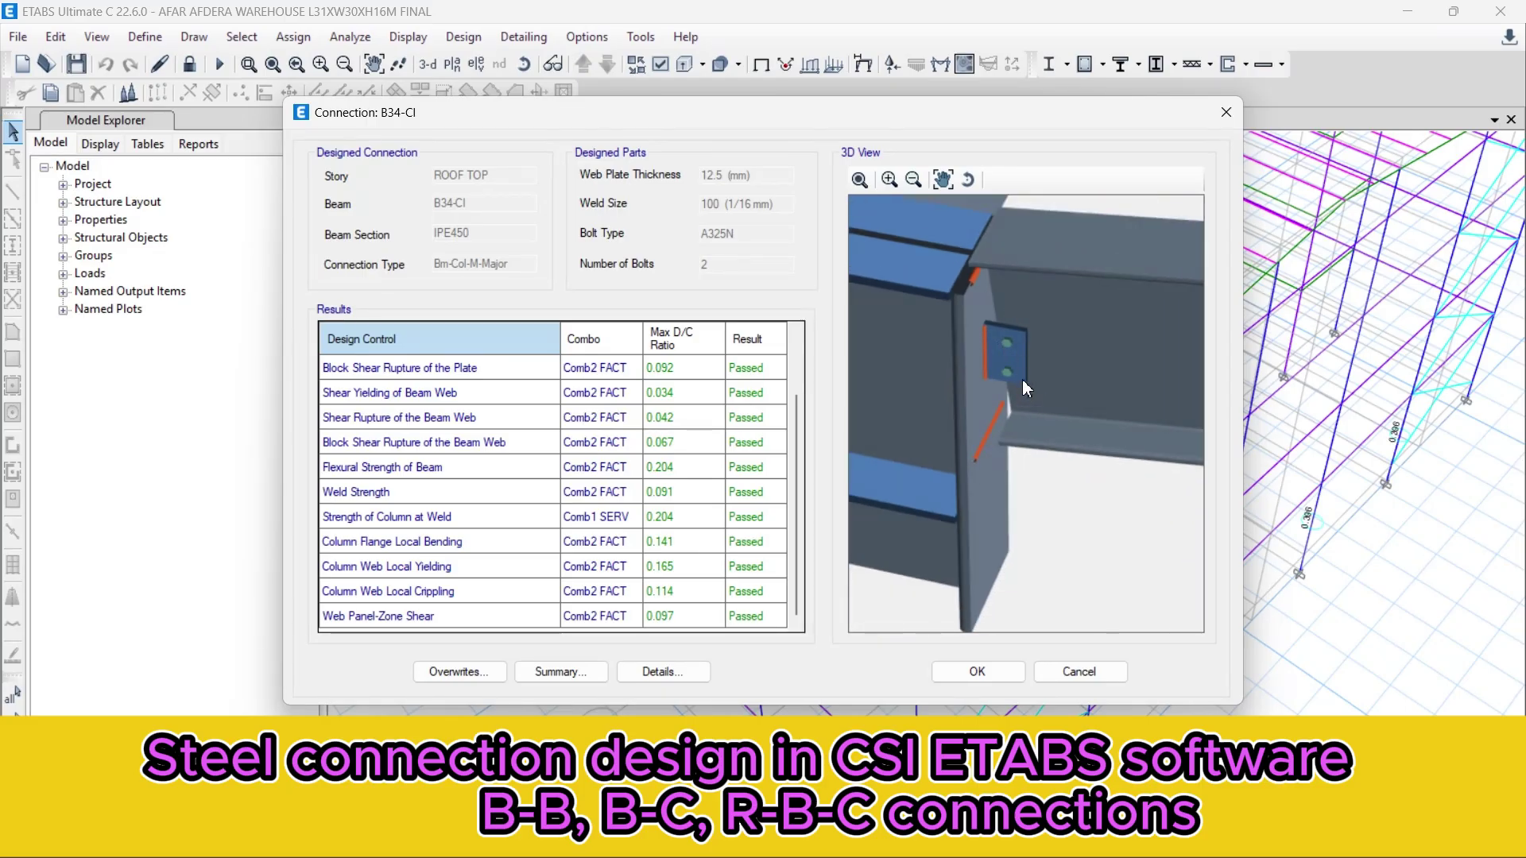
pyautogui.scroll(-3, 1023, 359)
pyautogui.moveTo(942, 375); pyautogui.dragTo(1052, 380)
pyautogui.scroll(2, 1015, 408)
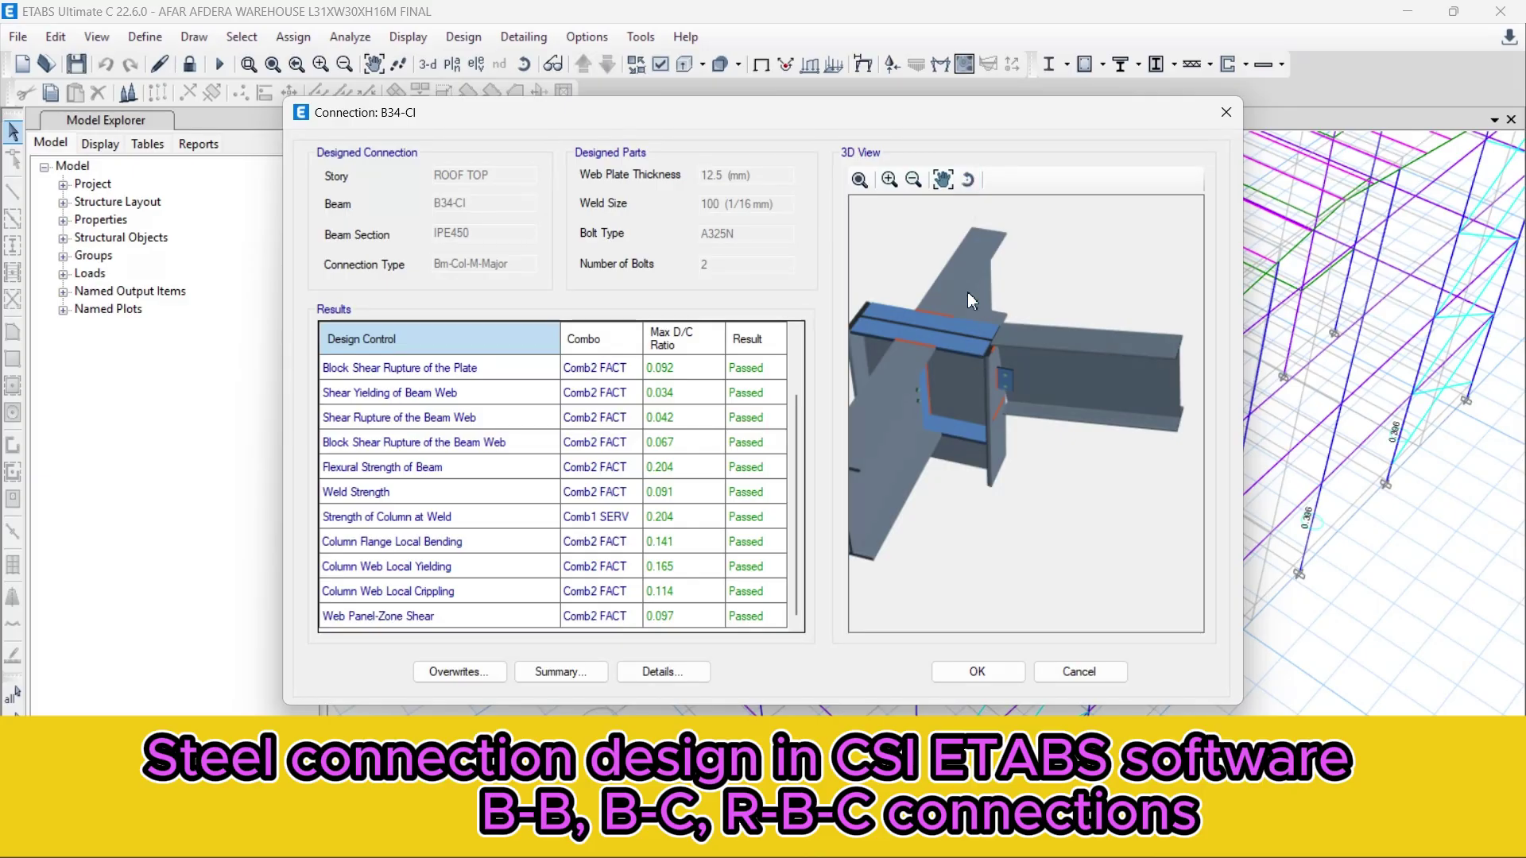
pyautogui.moveTo(967, 293)
pyautogui.mouseDown()
pyautogui.moveTo(976, 264)
pyautogui.moveTo(963, 287)
pyautogui.mouseUp()
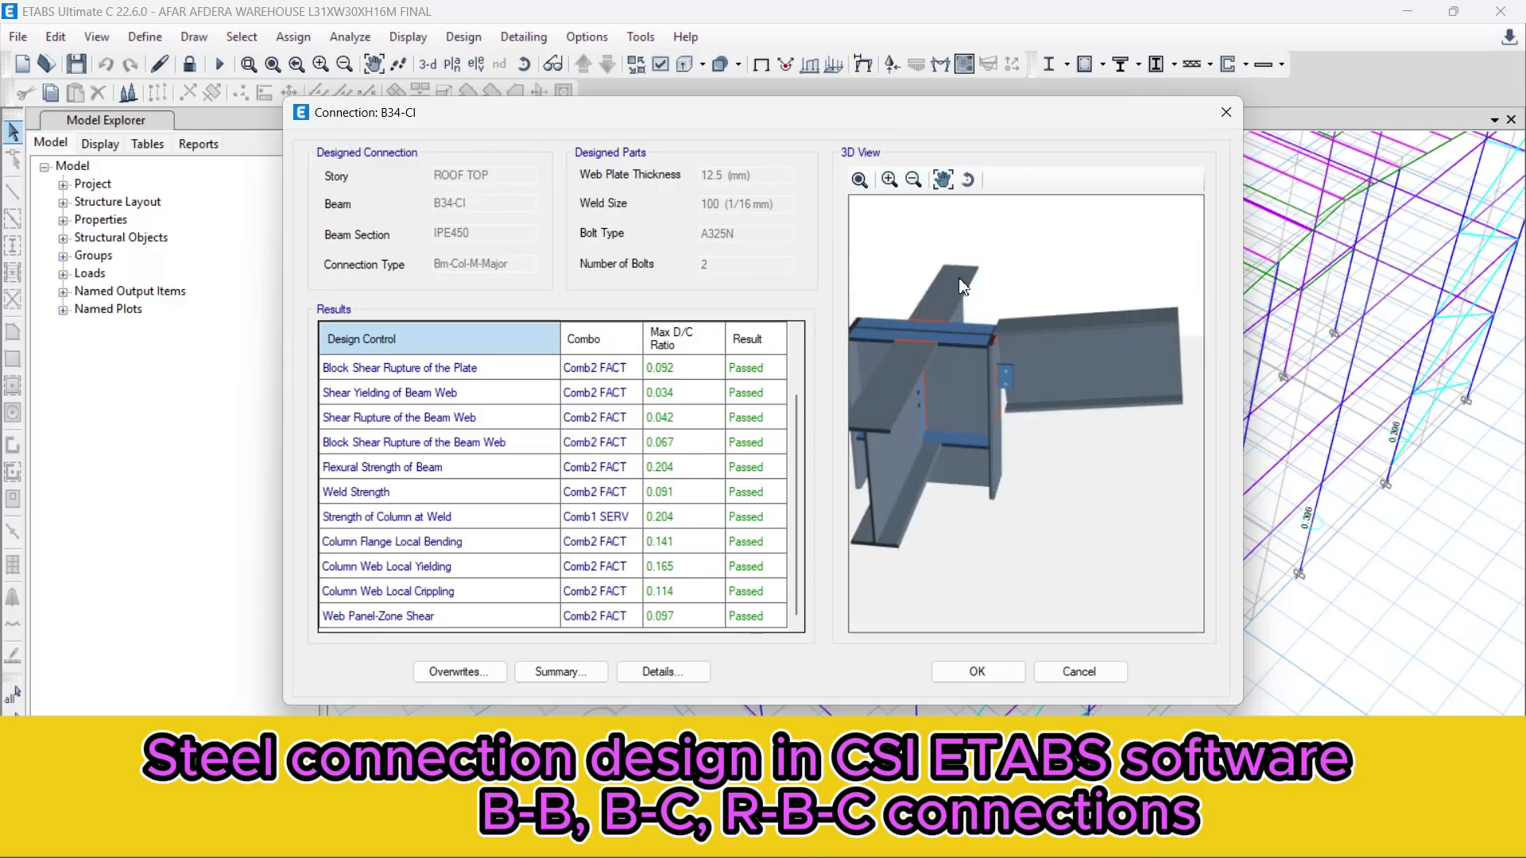
pyautogui.click(975, 673)
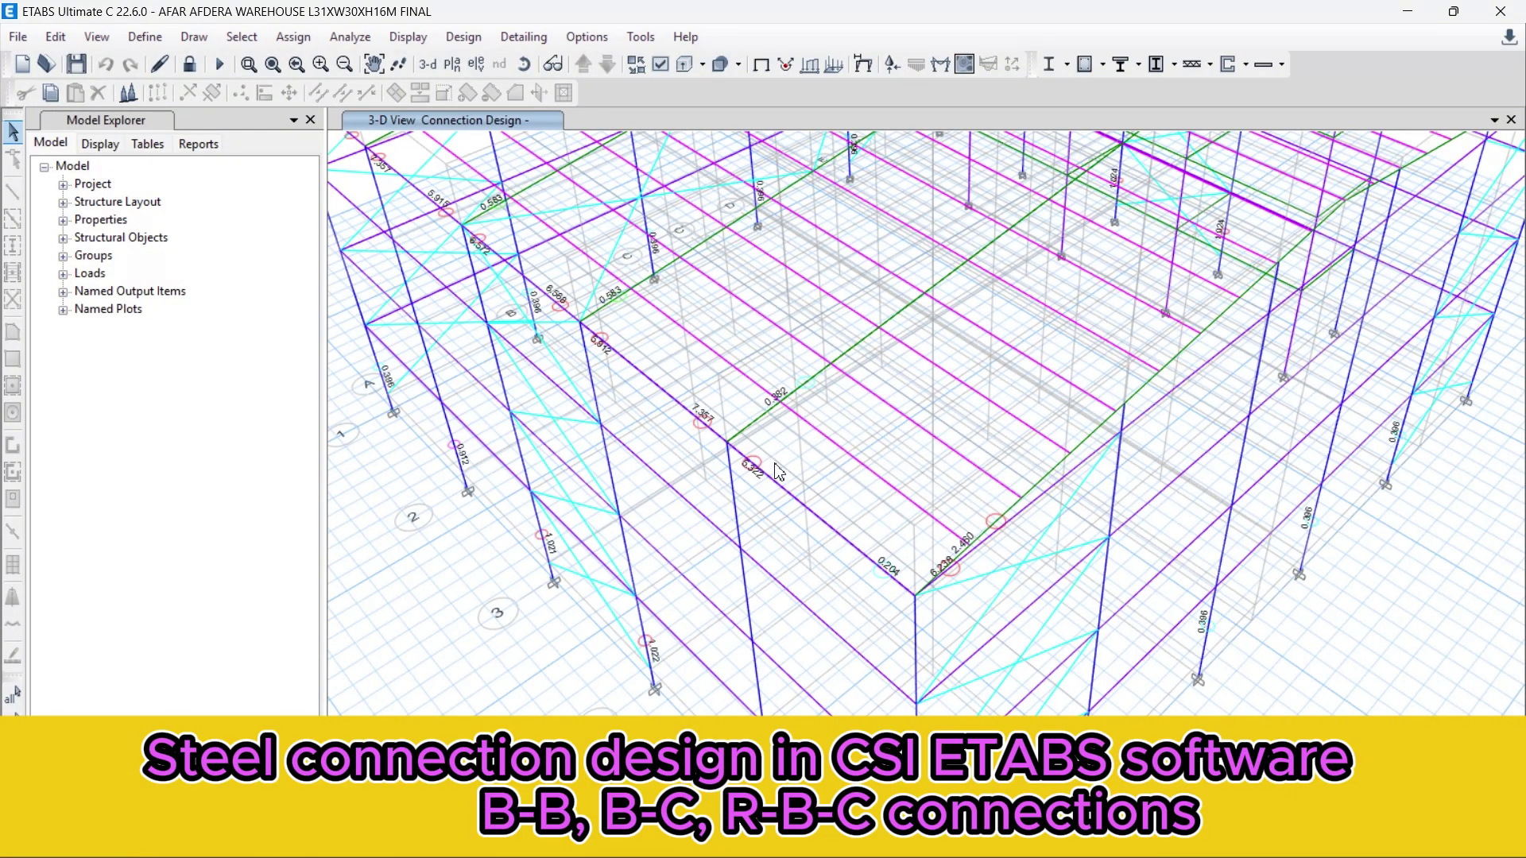
# - Open the design results of the adjacent eave beam connection B20-CJ and inspect its web plate and bolts in 3D
pyautogui.scroll(2, 754, 479)
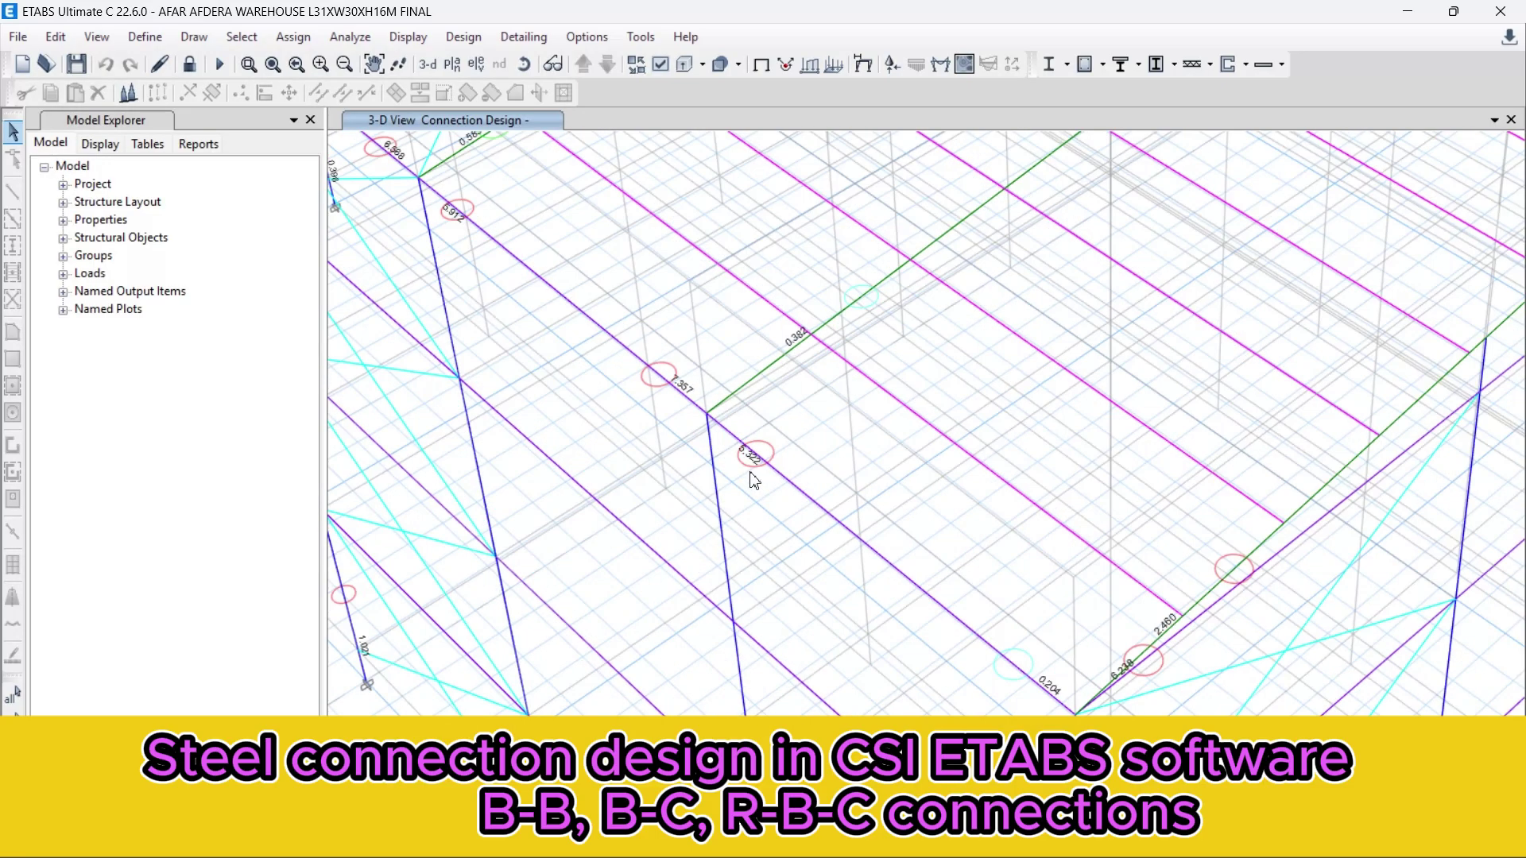
pyautogui.scroll(-3, 755, 469)
pyautogui.scroll(3, 763, 450)
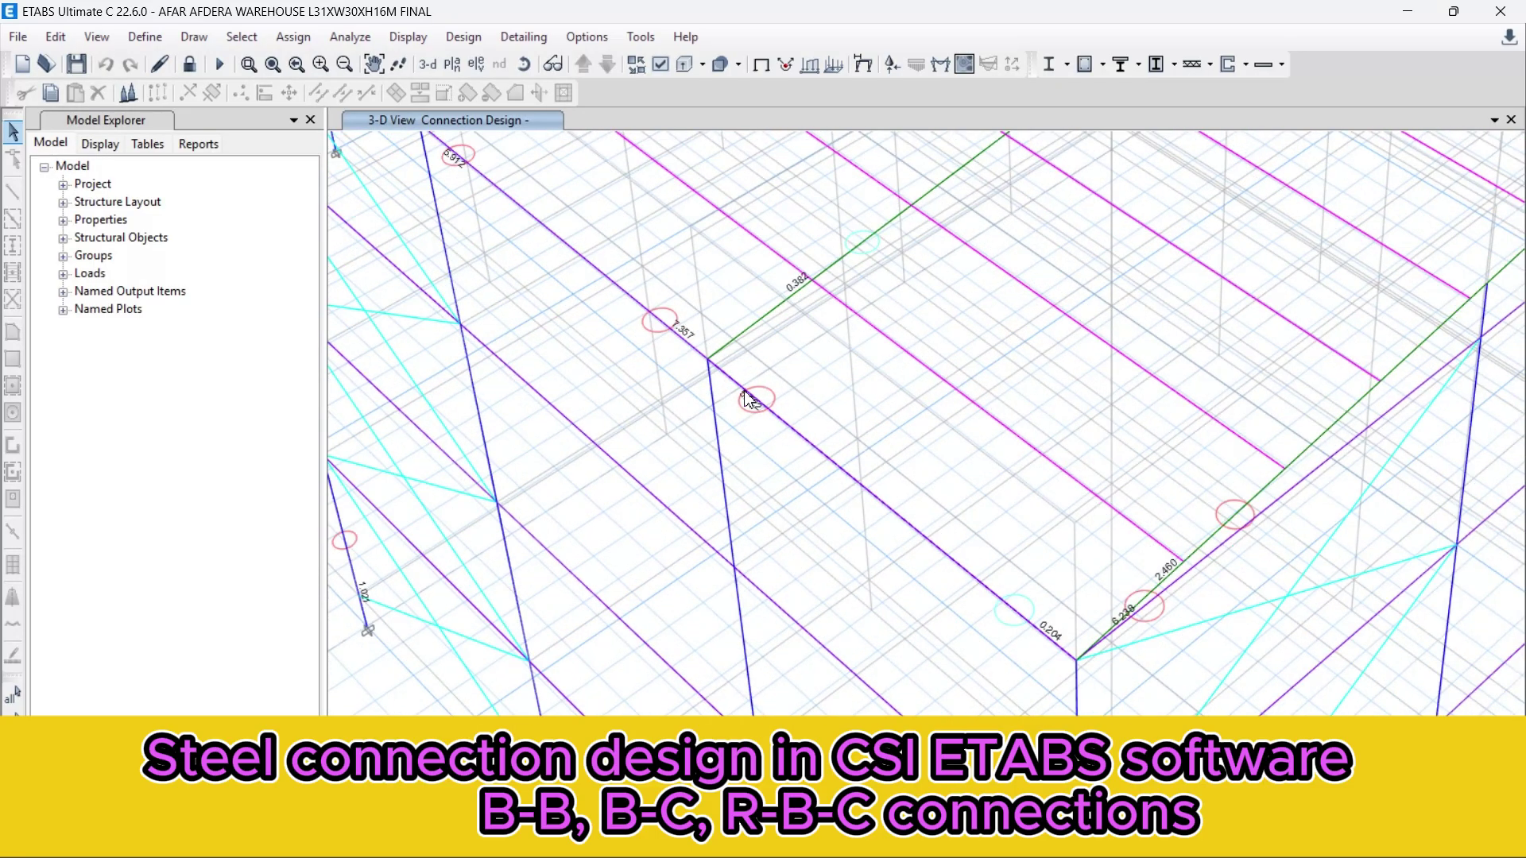
pyautogui.scroll(-1, 747, 400)
pyautogui.scroll(2, 751, 401)
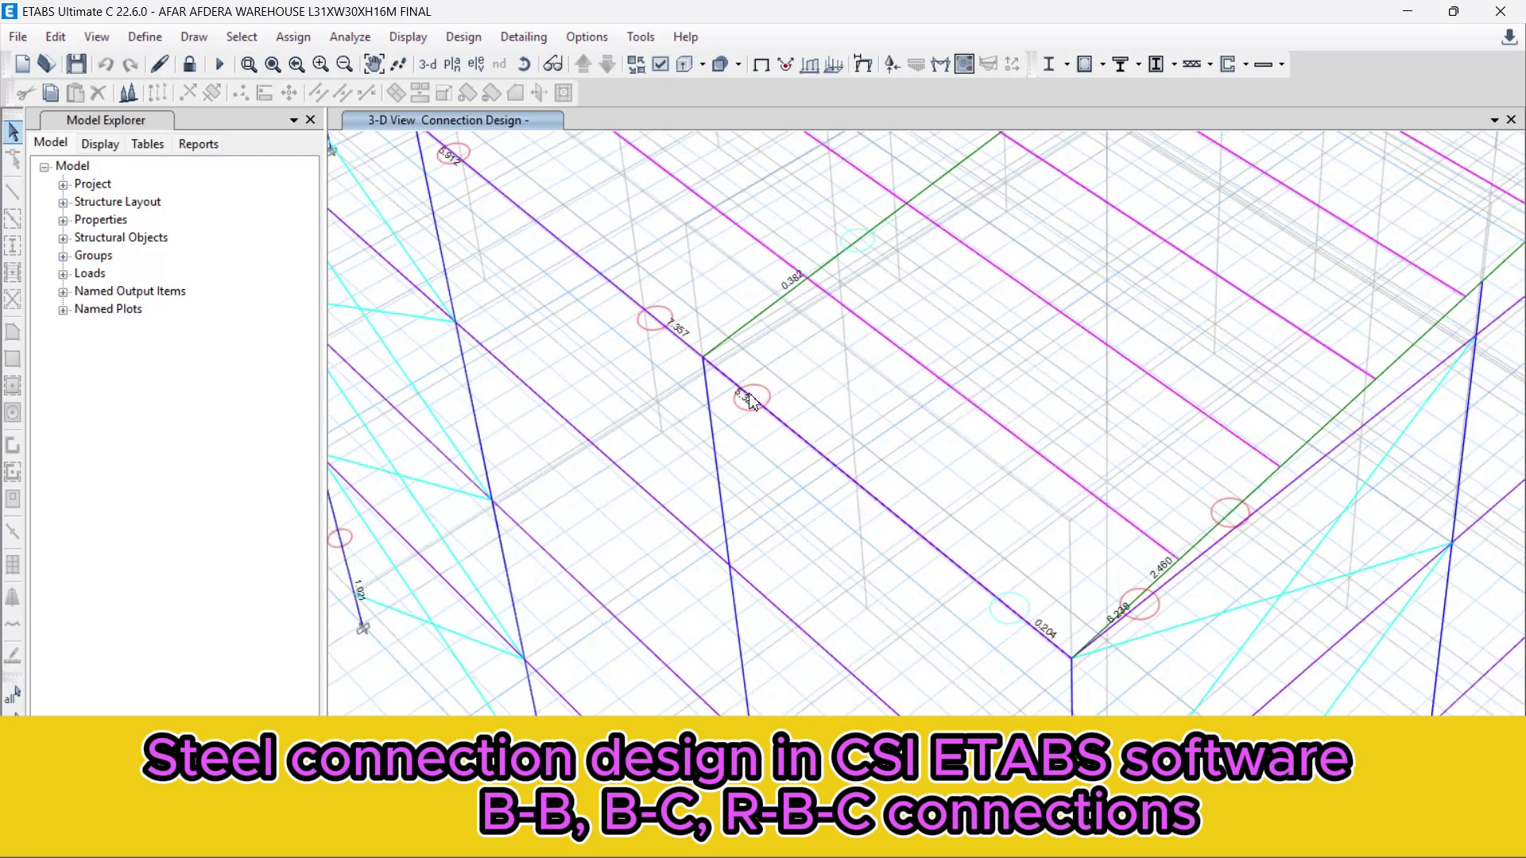
pyautogui.click(715, 437)
pyautogui.rightClick(753, 401)
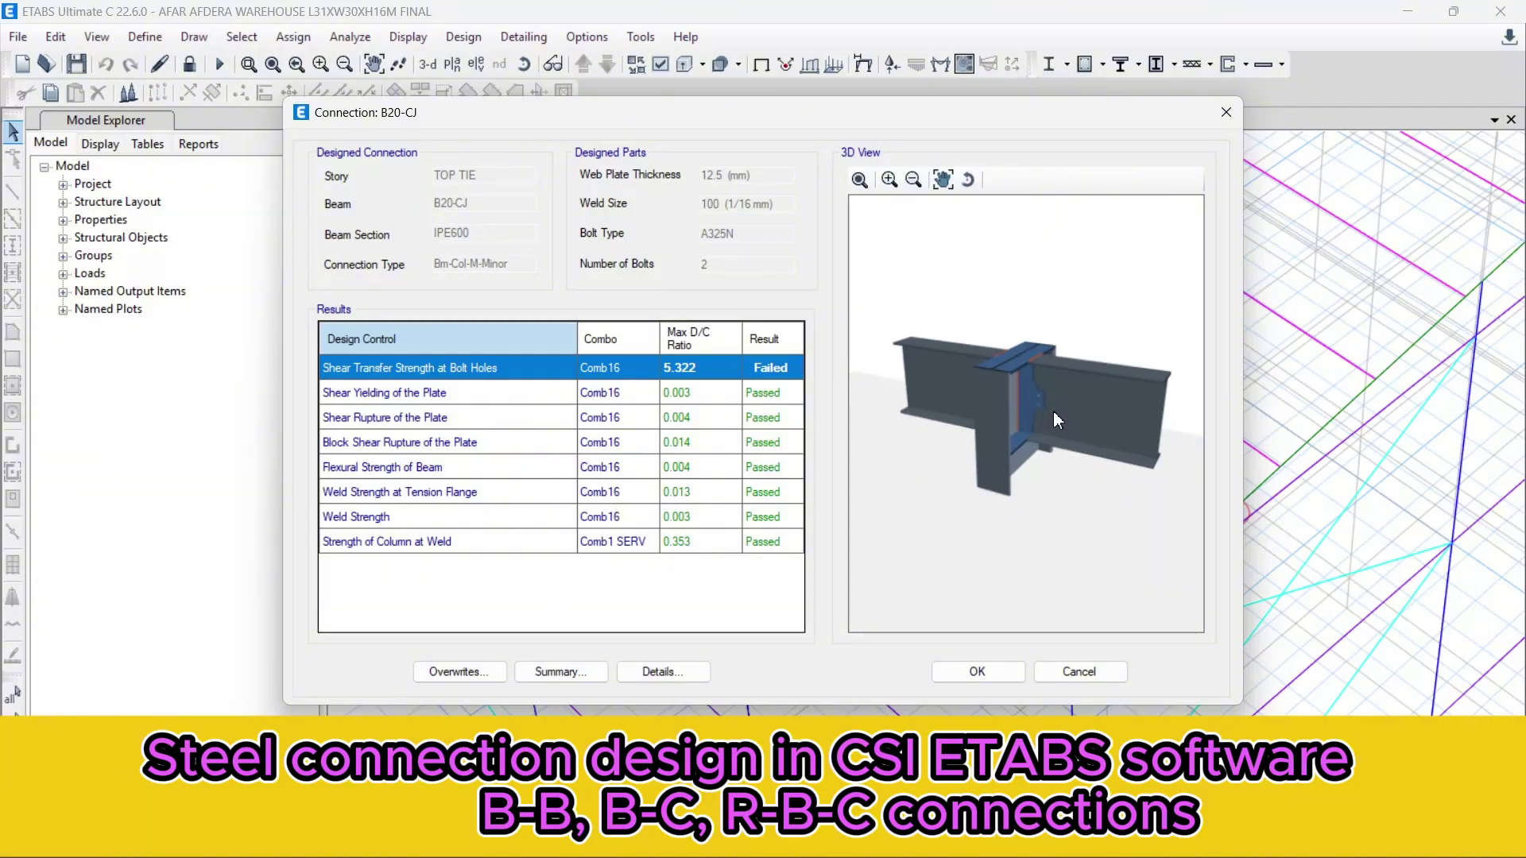
pyautogui.scroll(4, 1052, 412)
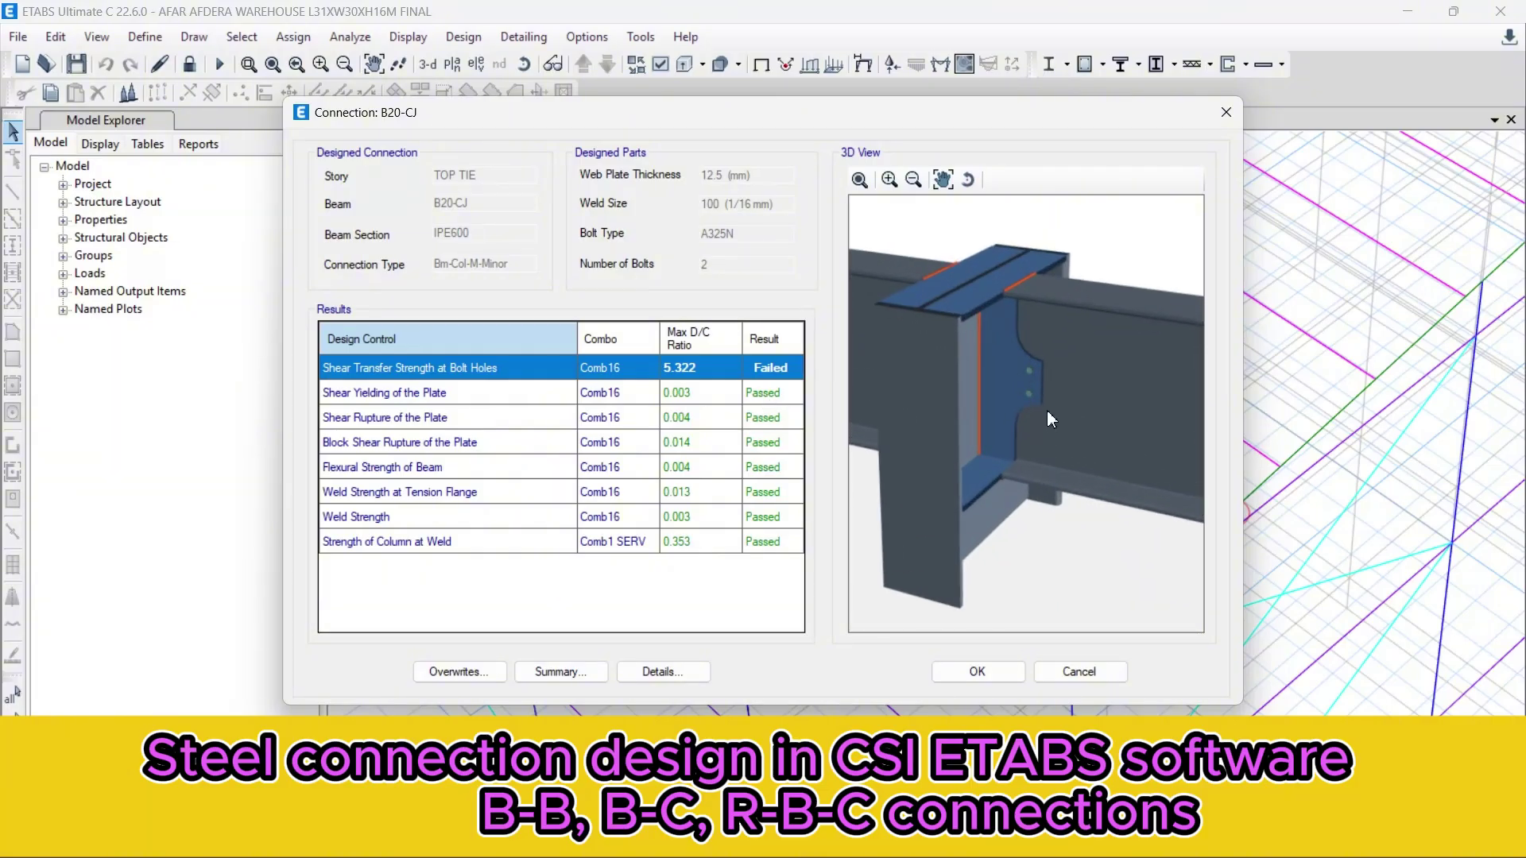
pyautogui.scroll(3, 1020, 368)
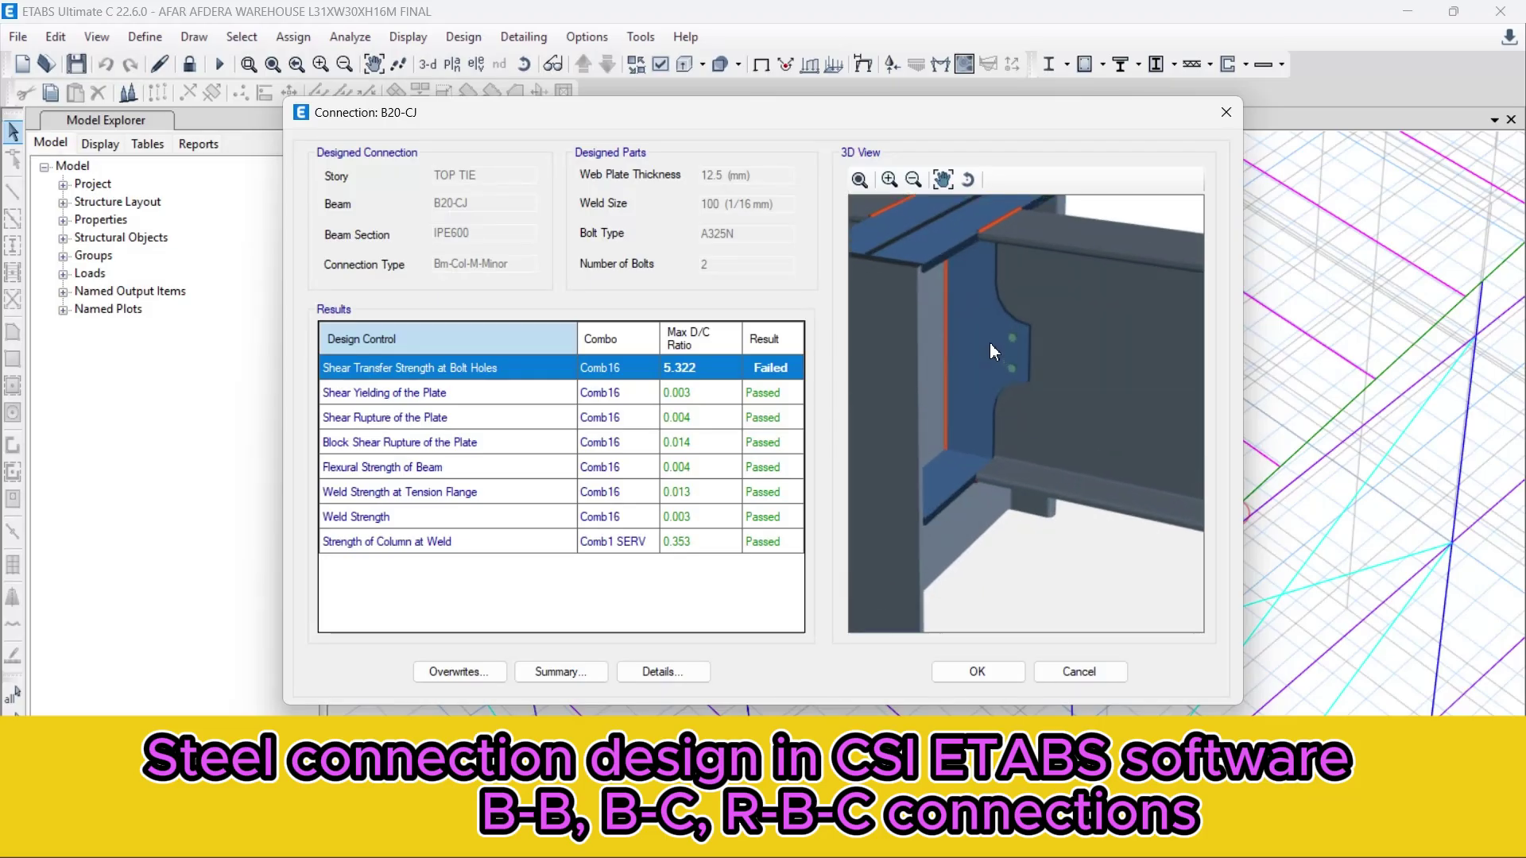
pyautogui.scroll(2, 991, 348)
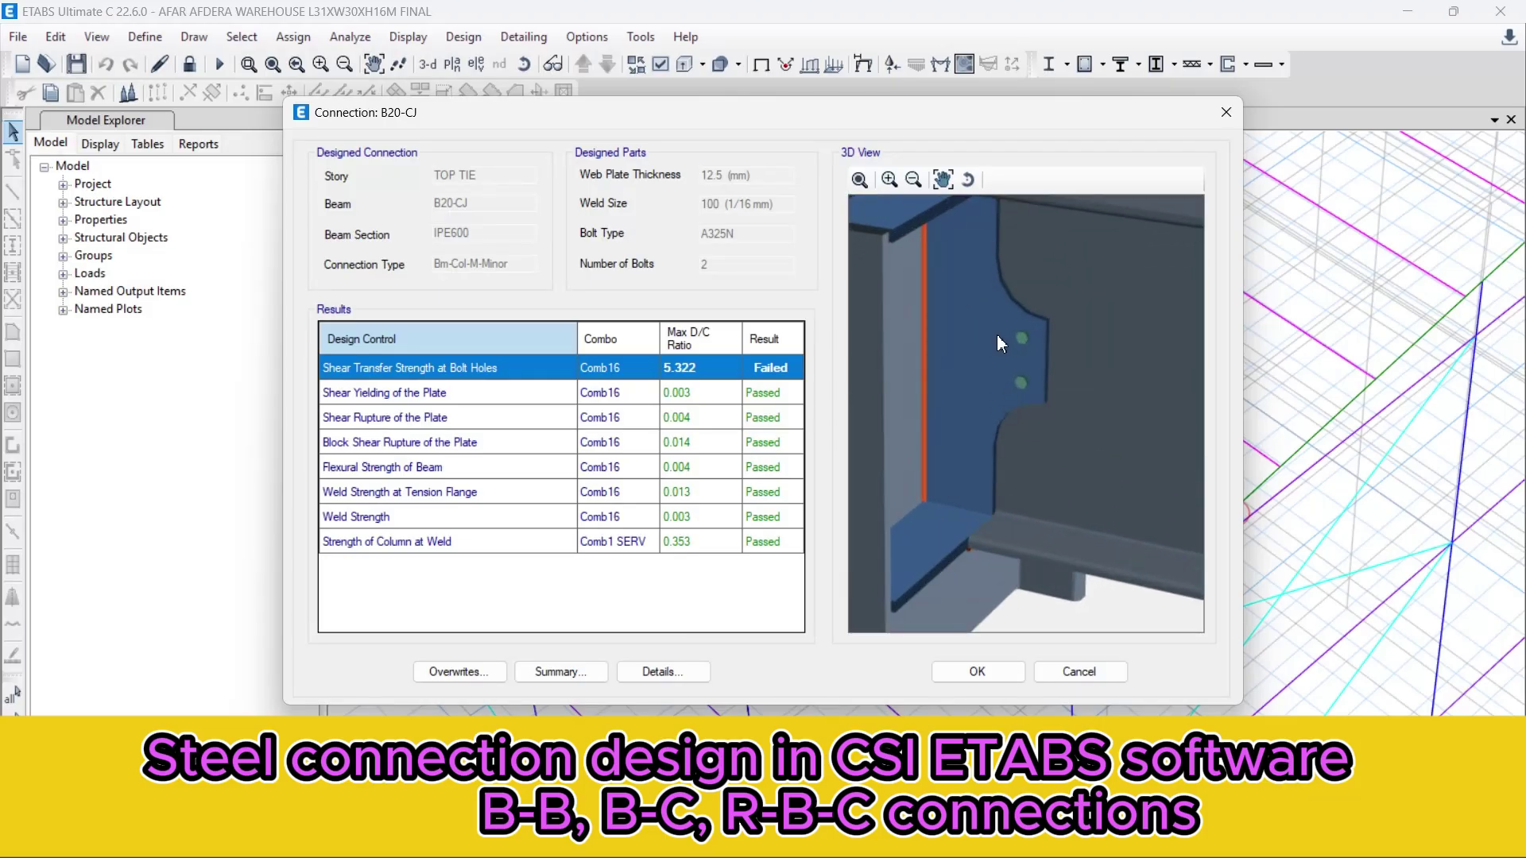
# - Open the overwrites of connection B20-CJ and set the preferred number of bolts to 4
pyautogui.click(498, 397)
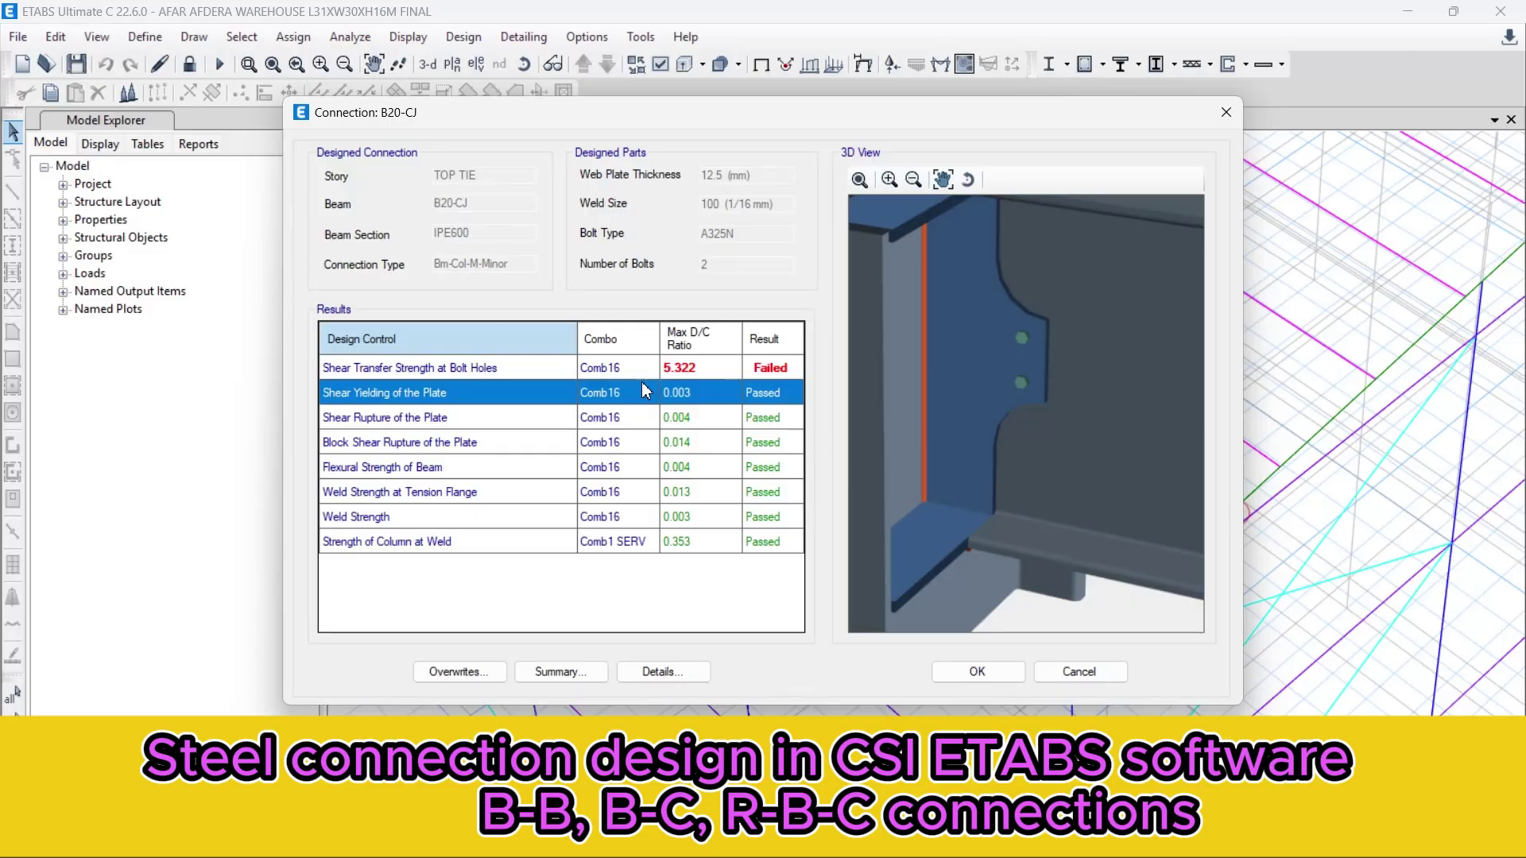
pyautogui.click(456, 672)
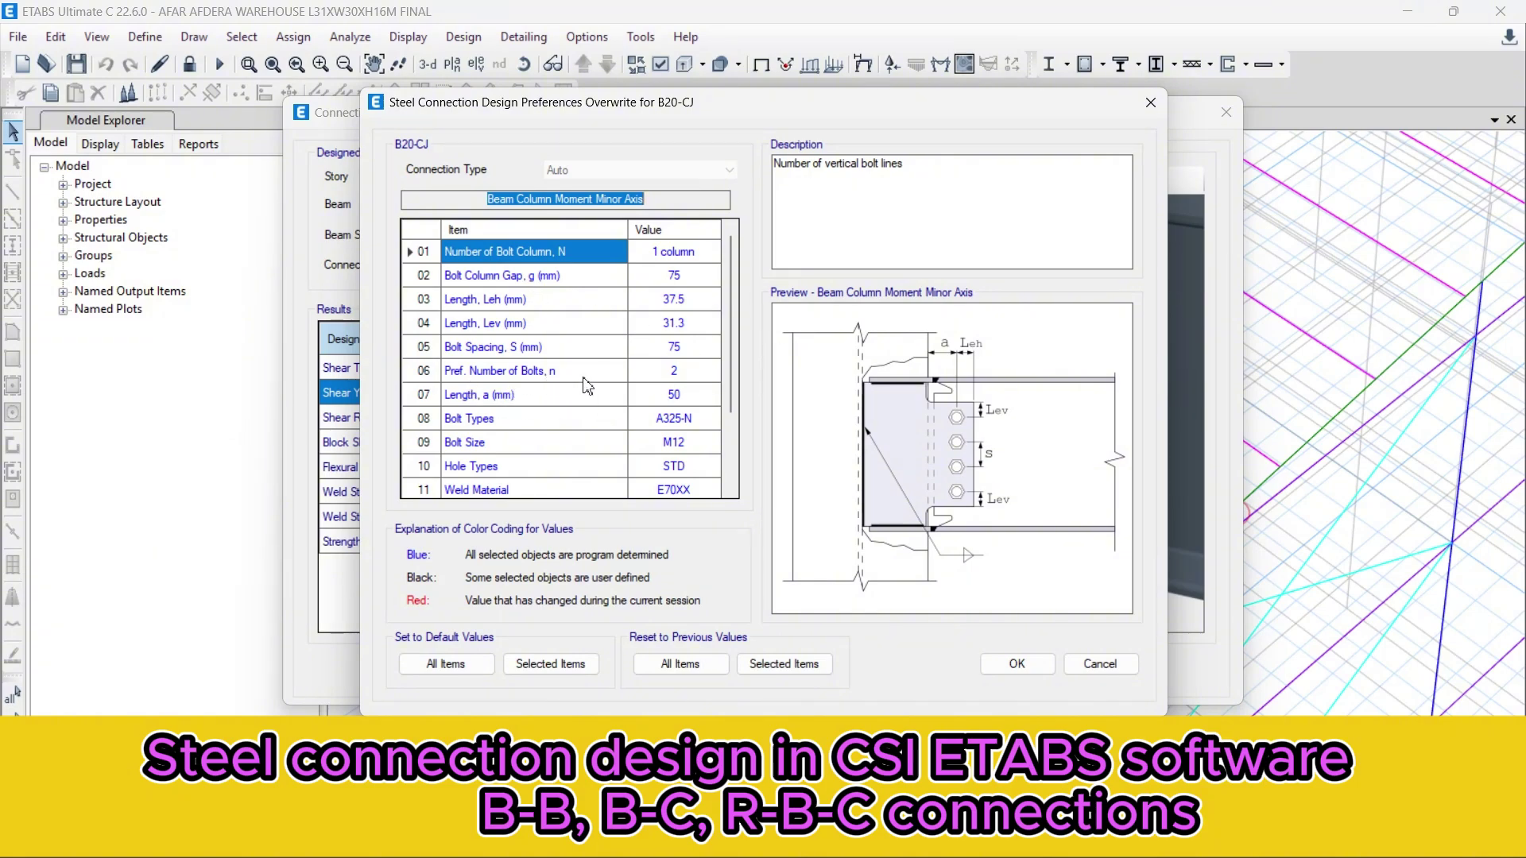
pyautogui.click(673, 375)
pyautogui.click(689, 373)
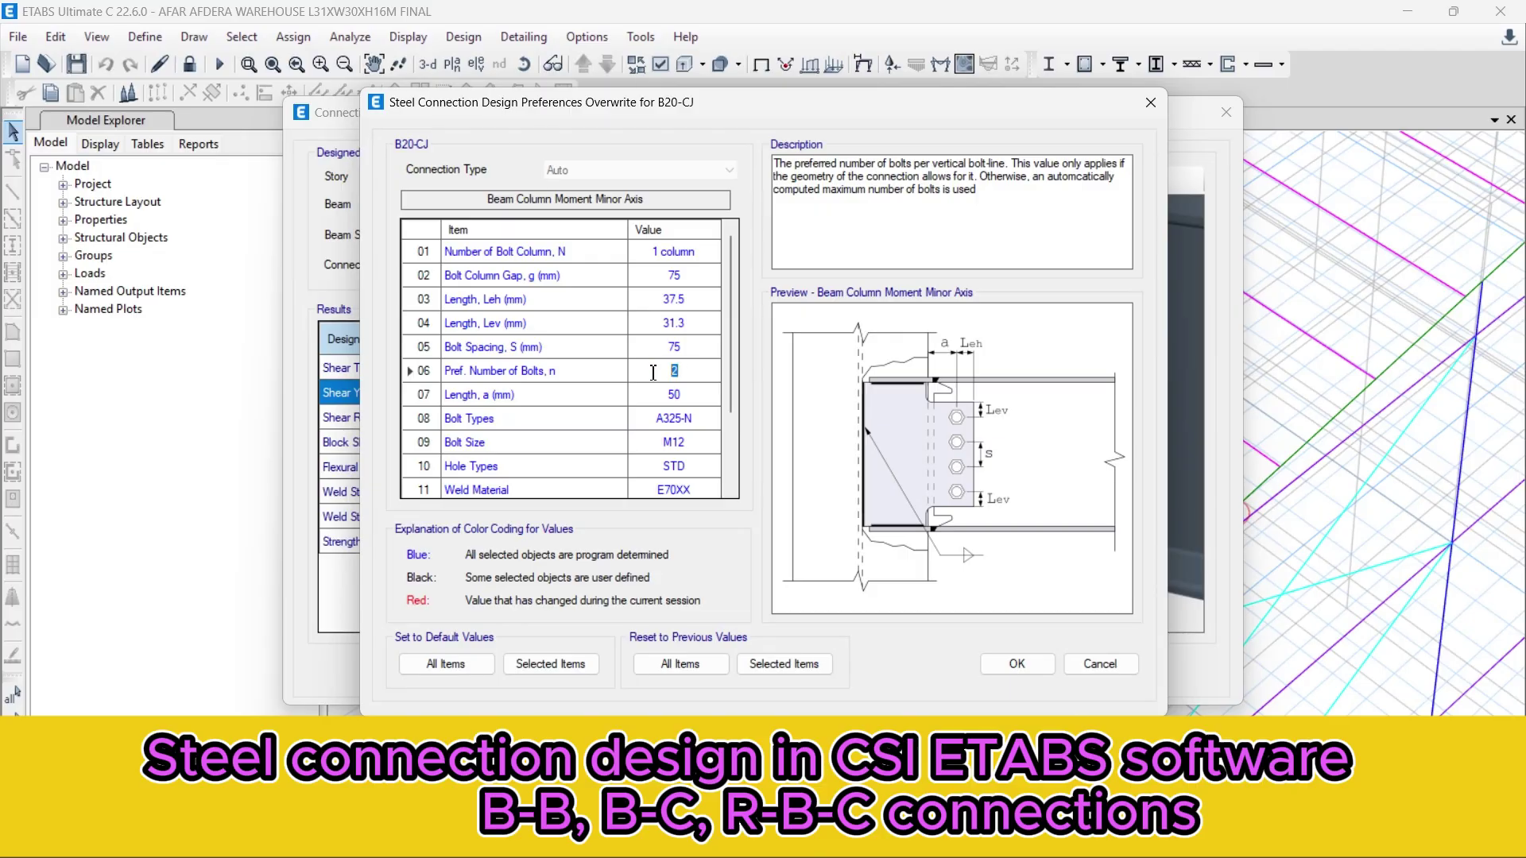
pyautogui.click(675, 395)
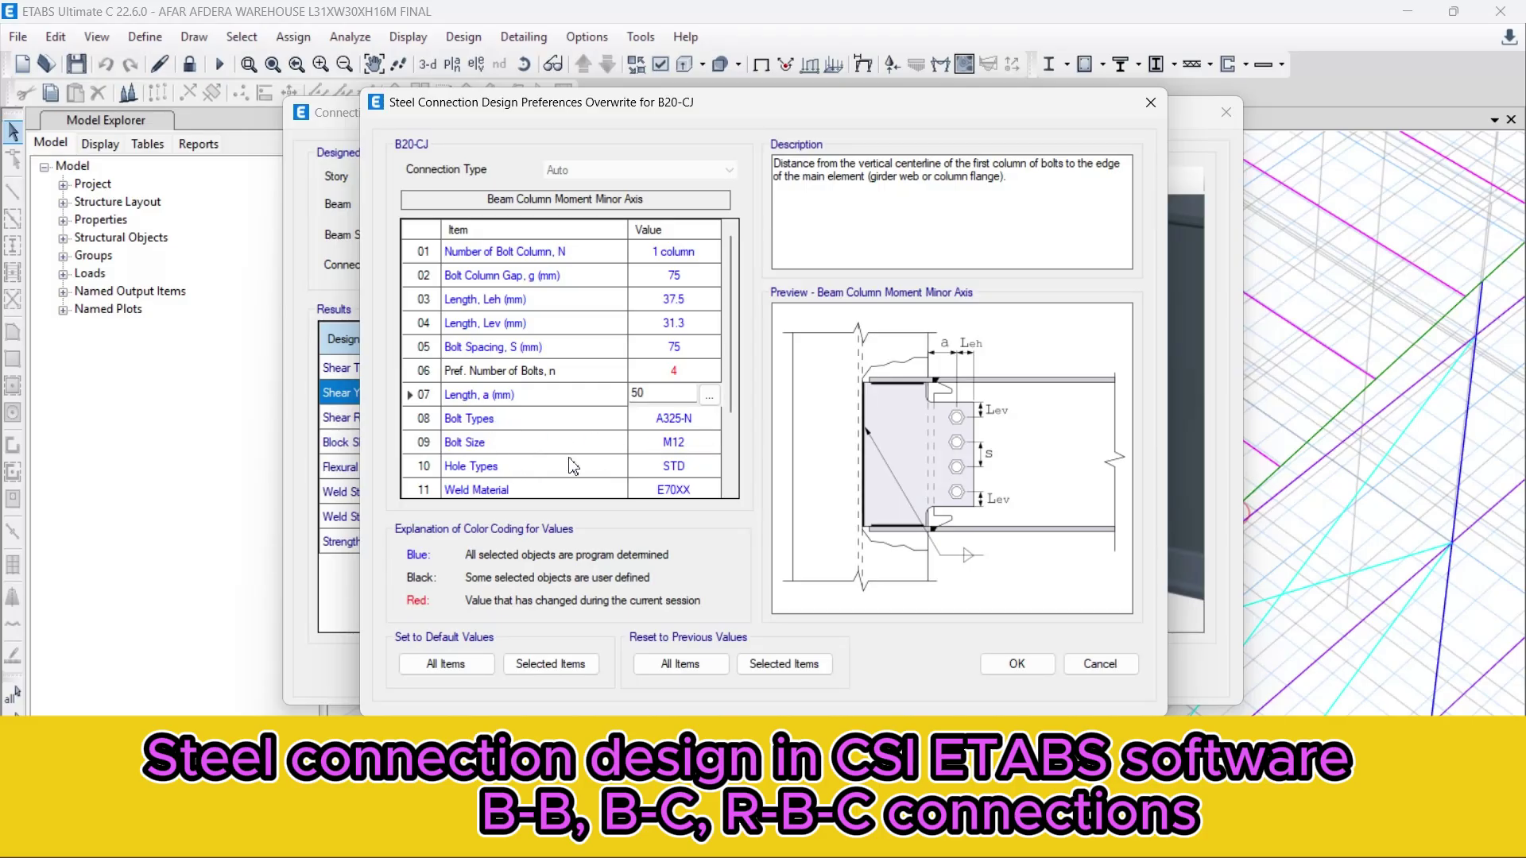
# - Set the bolt size of connection B20-CJ to M20, check the remaining weld and plate parameters, and apply the overwrites
pyautogui.click(696, 442)
pyautogui.click(699, 442)
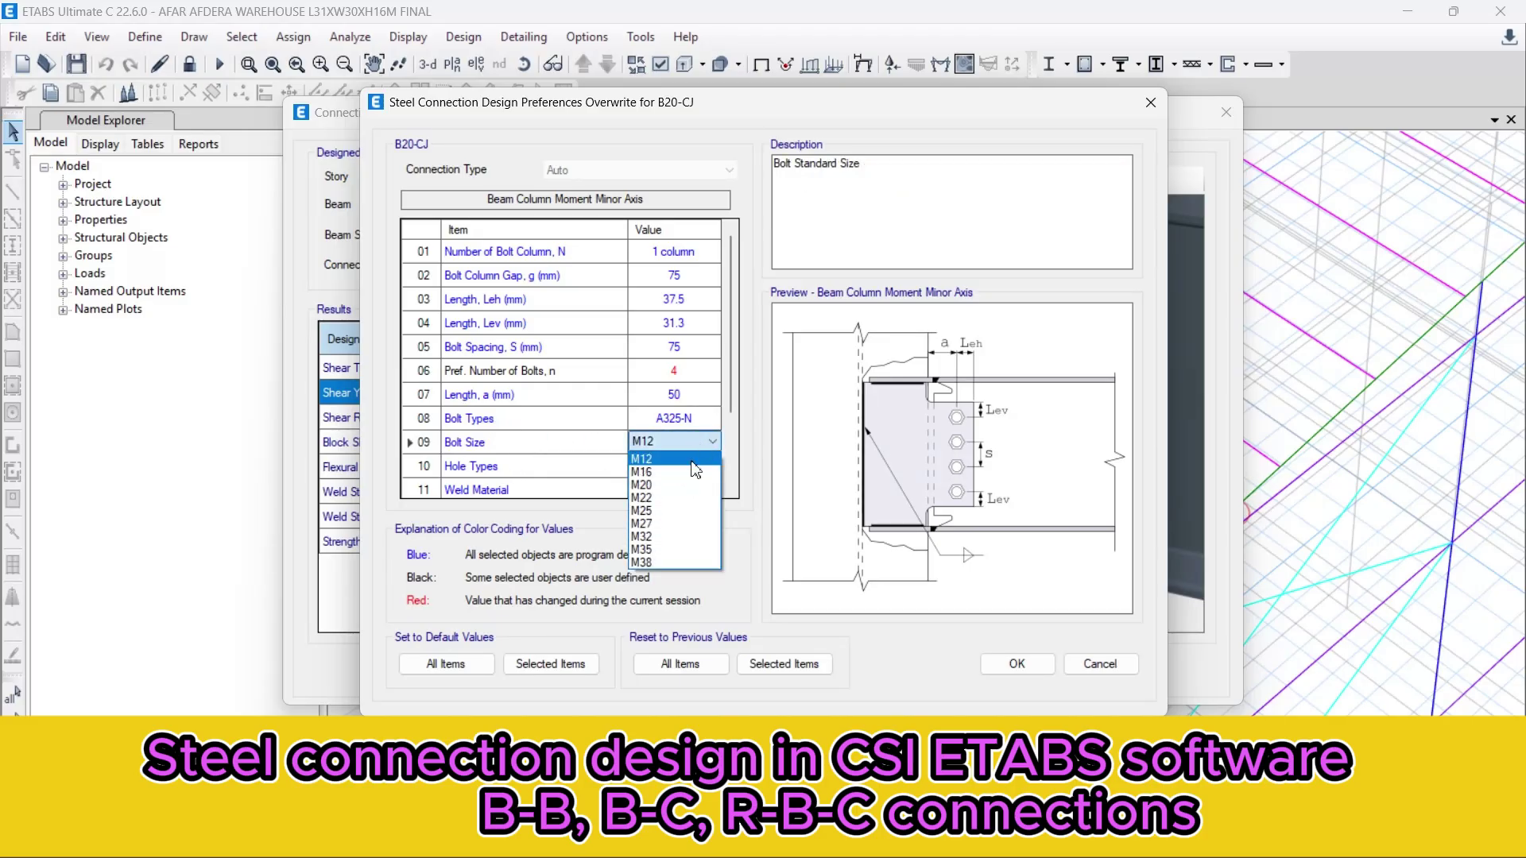
pyautogui.click(674, 486)
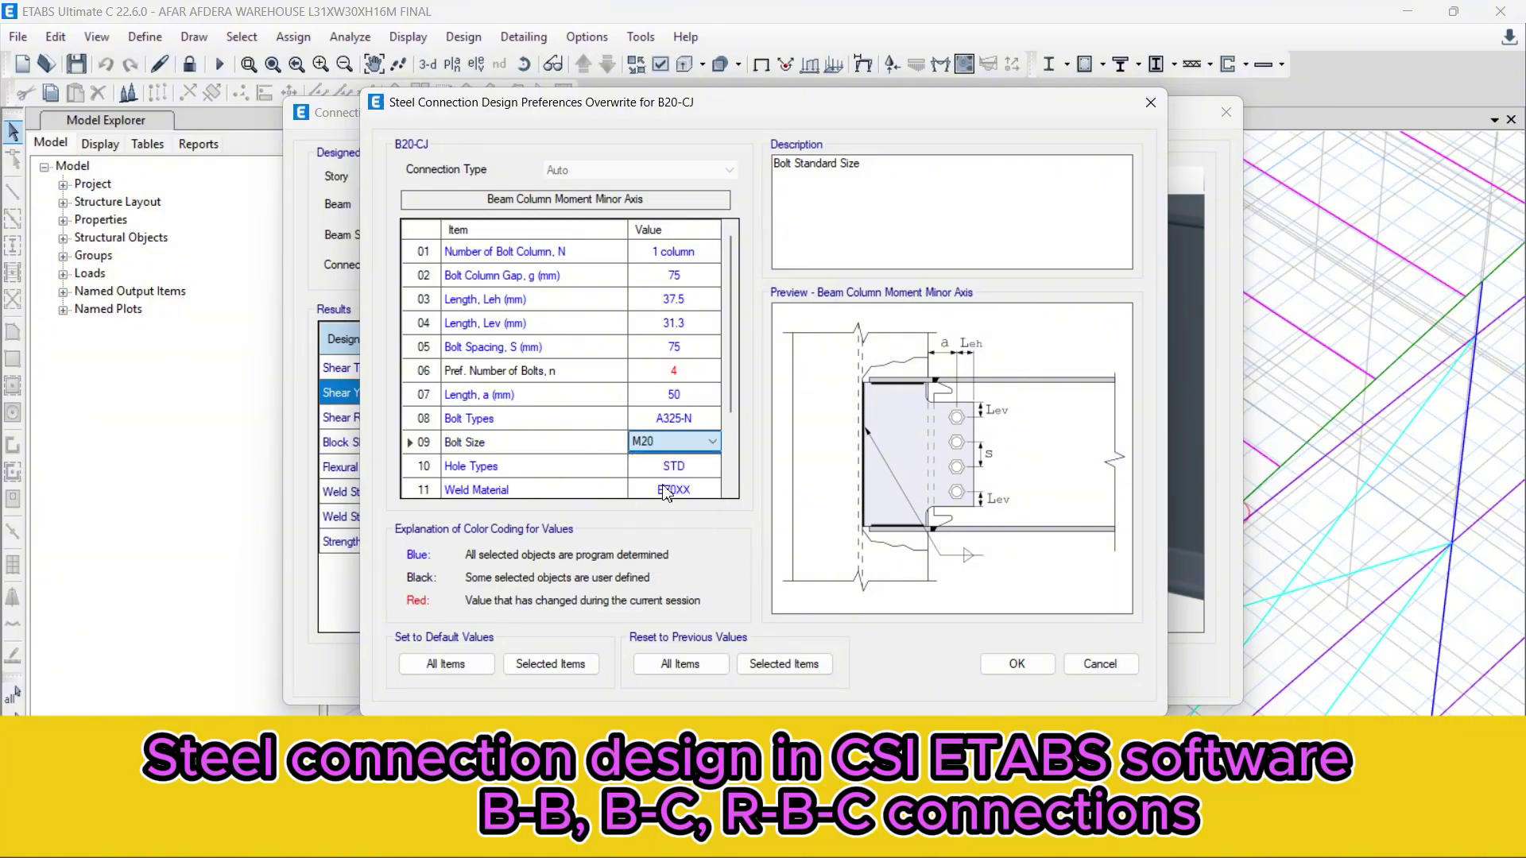
pyautogui.scroll(-2, 557, 419)
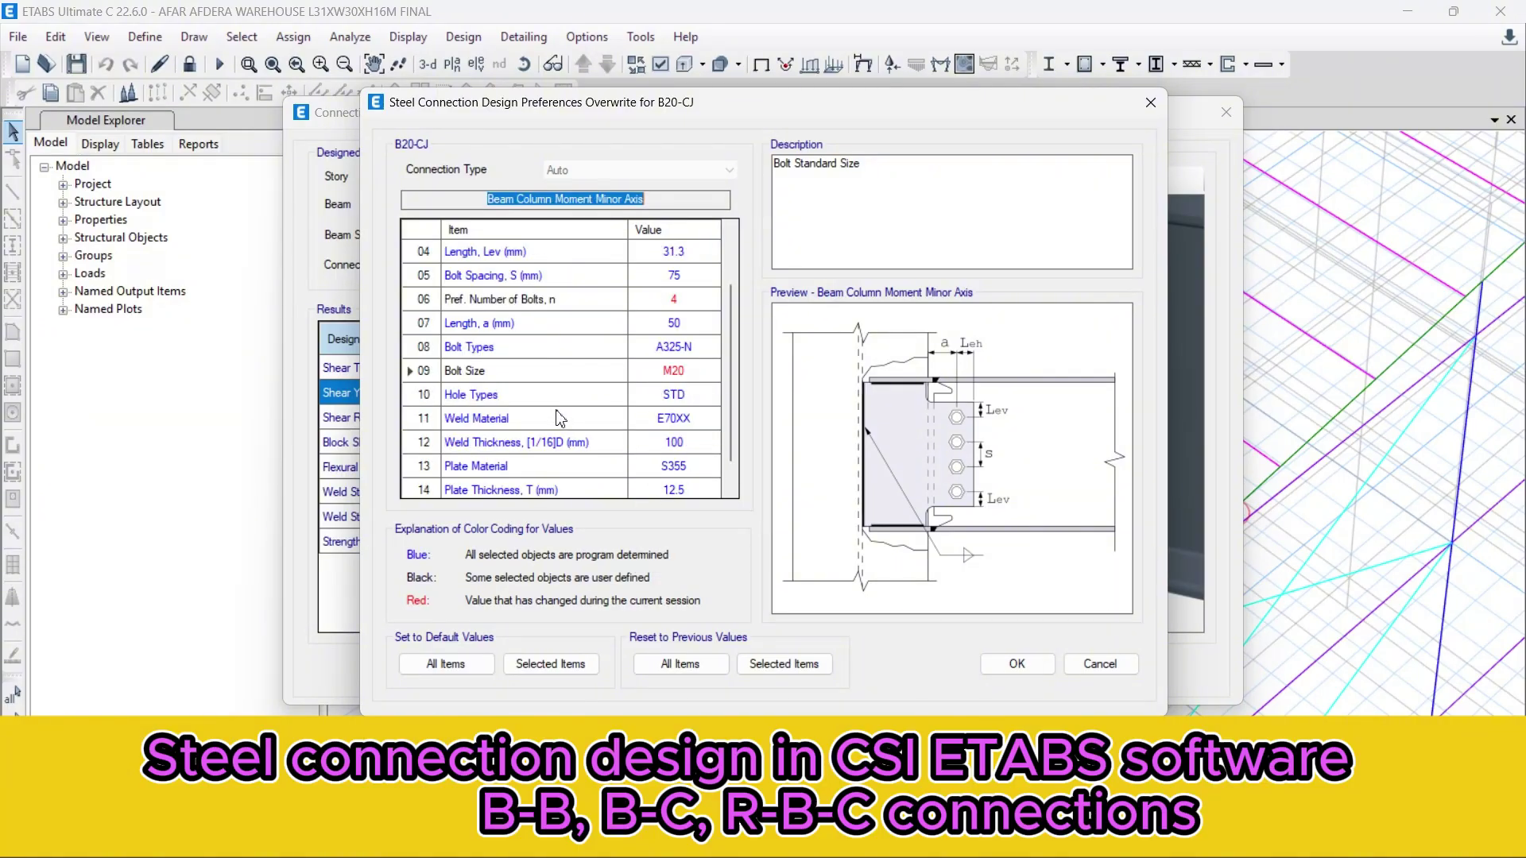
pyautogui.scroll(-1, 560, 420)
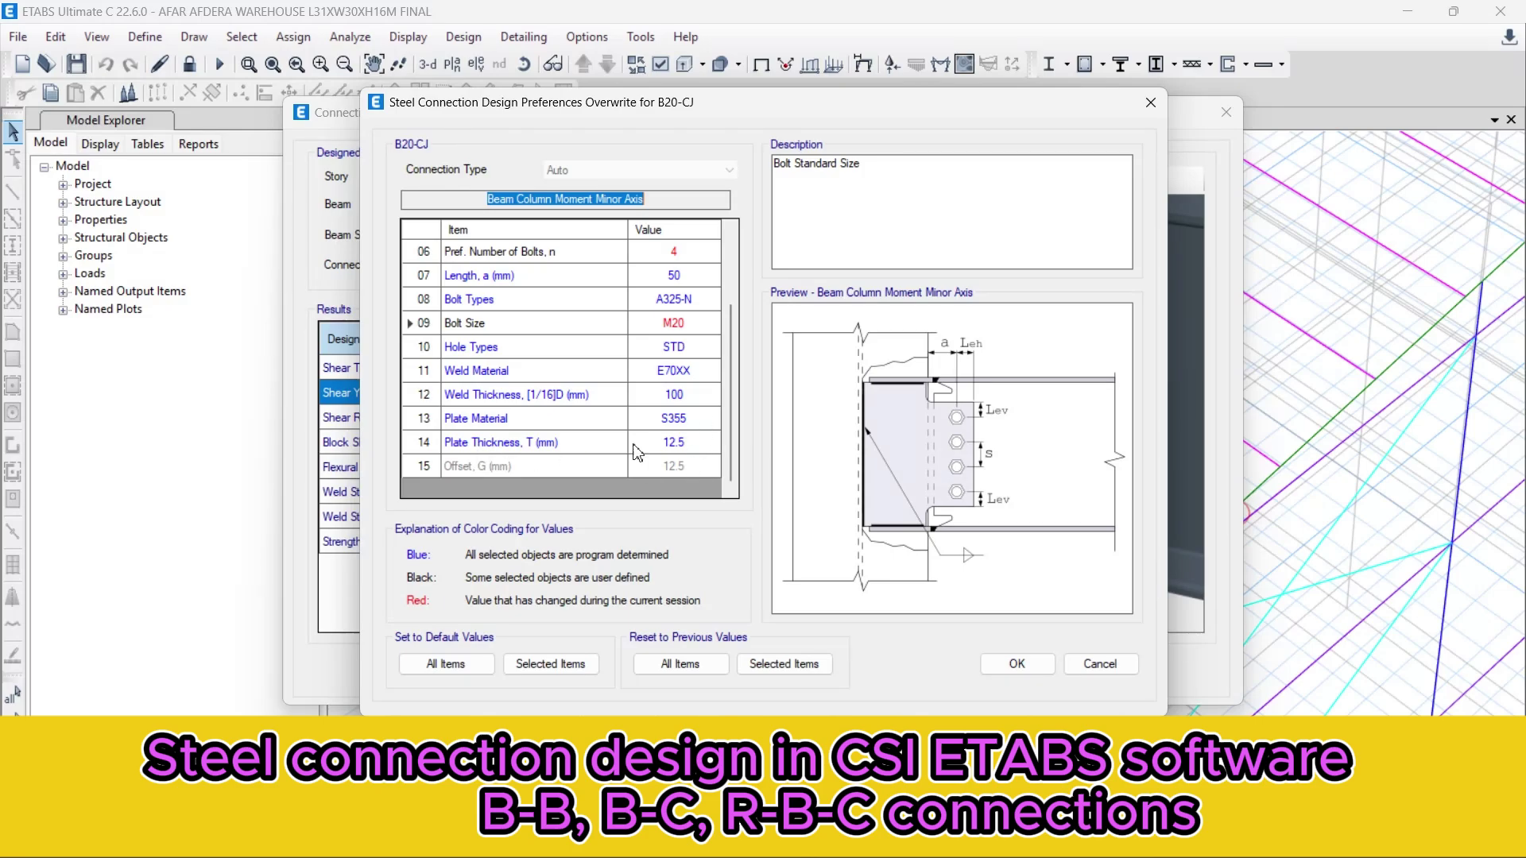
pyautogui.click(1011, 666)
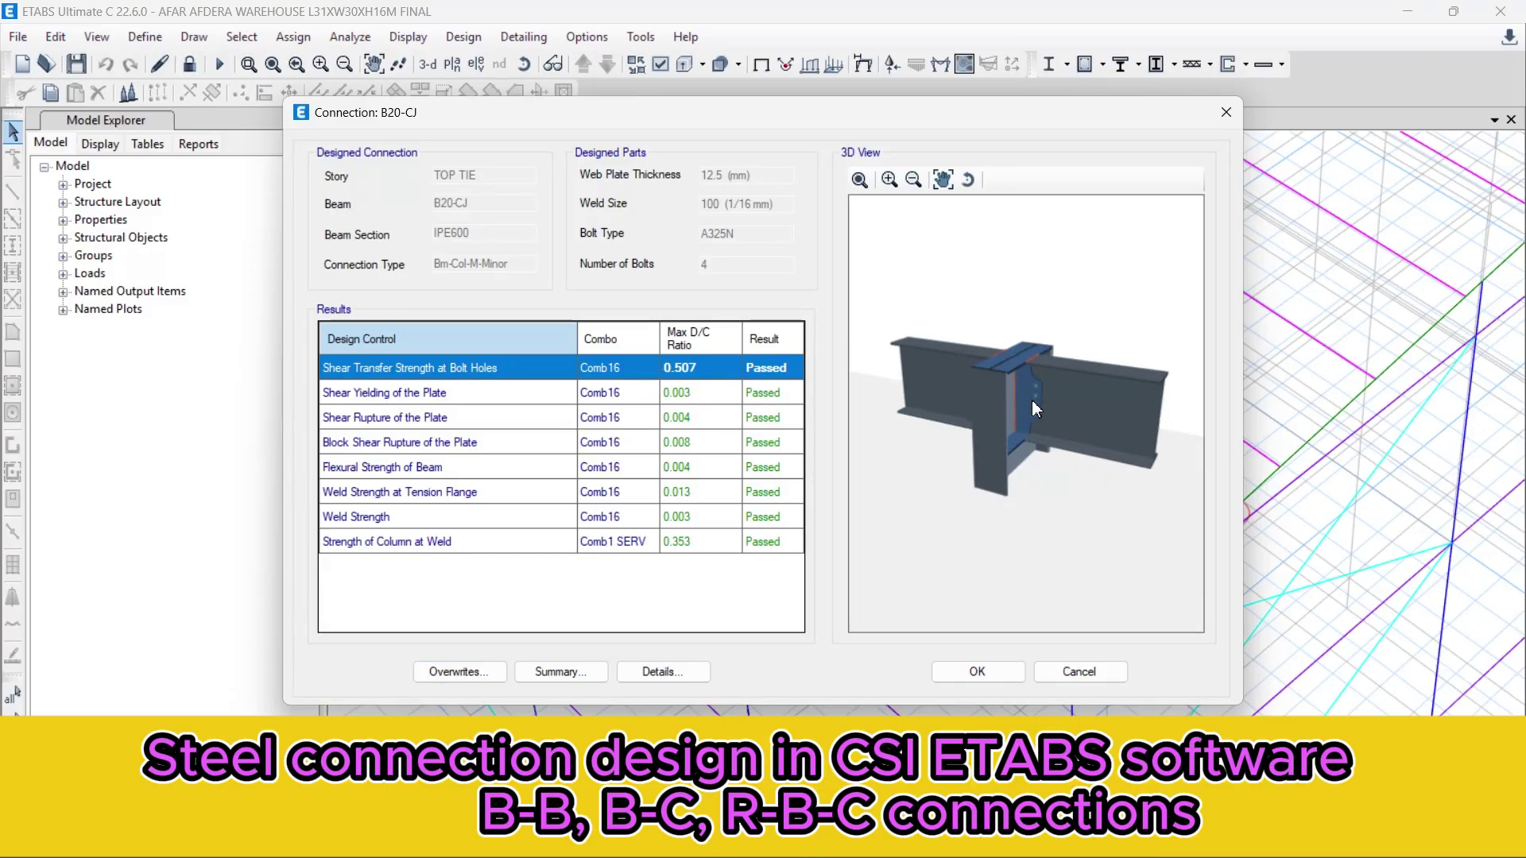
# - Inspect the redesigned B20-CJ bolted web plate in 3D and look through its detailed calculation report
pyautogui.scroll(5, 1032, 399)
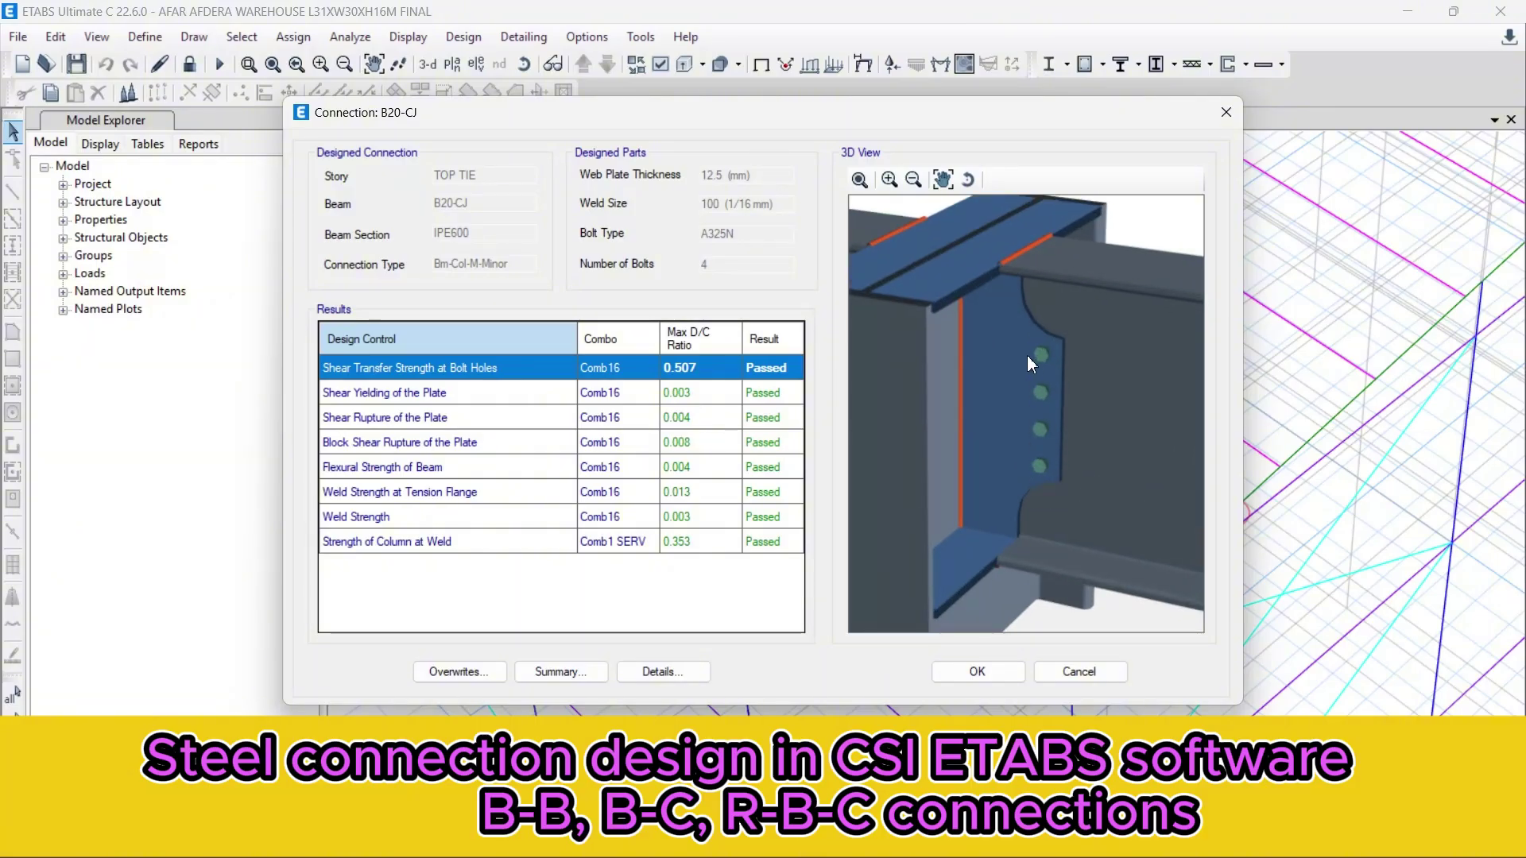
pyautogui.scroll(-2, 980, 362)
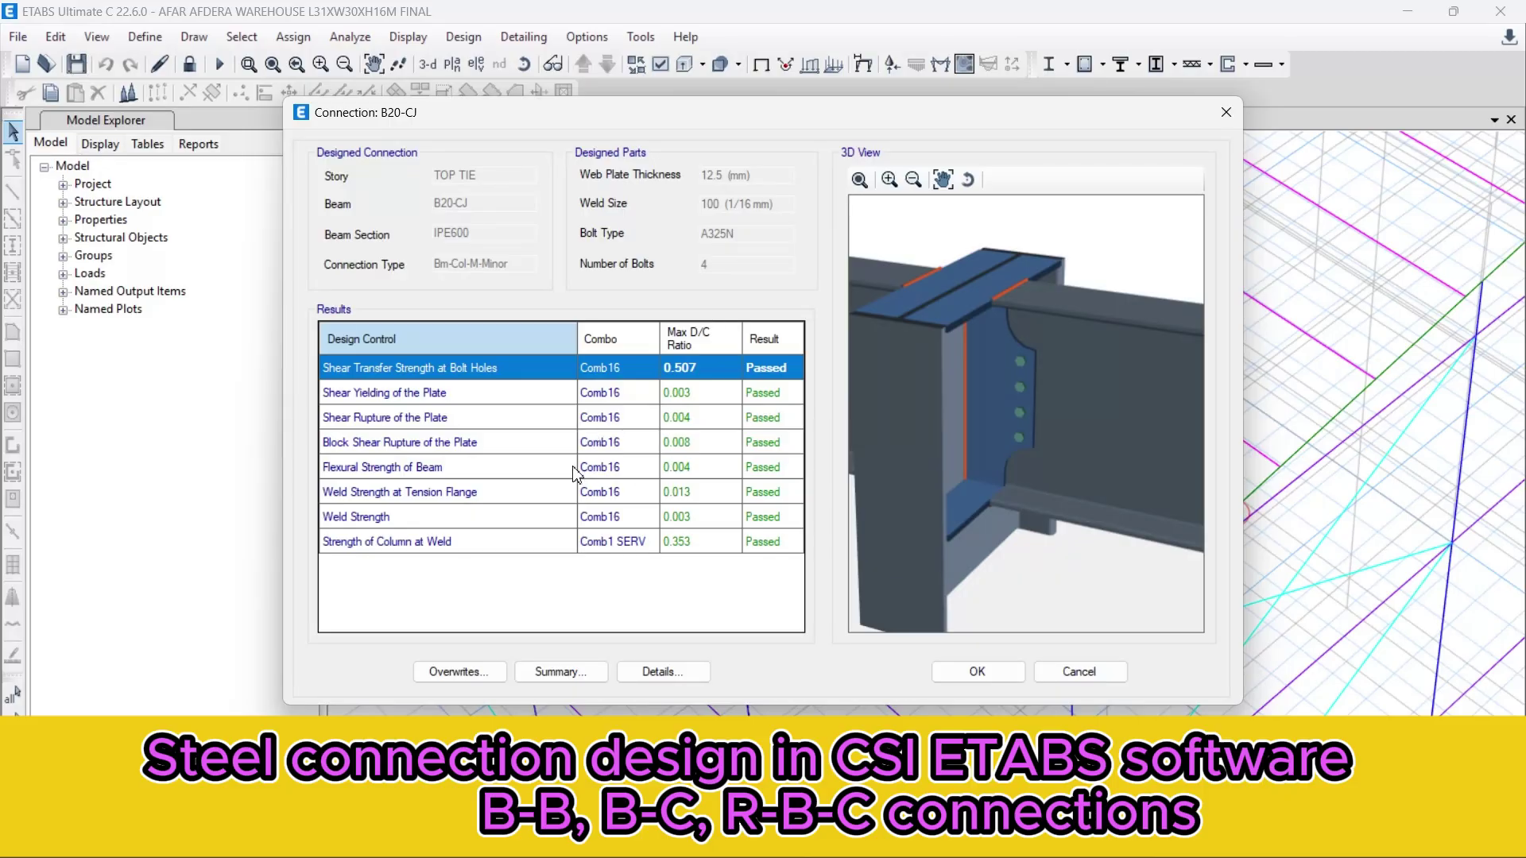
pyautogui.click(659, 672)
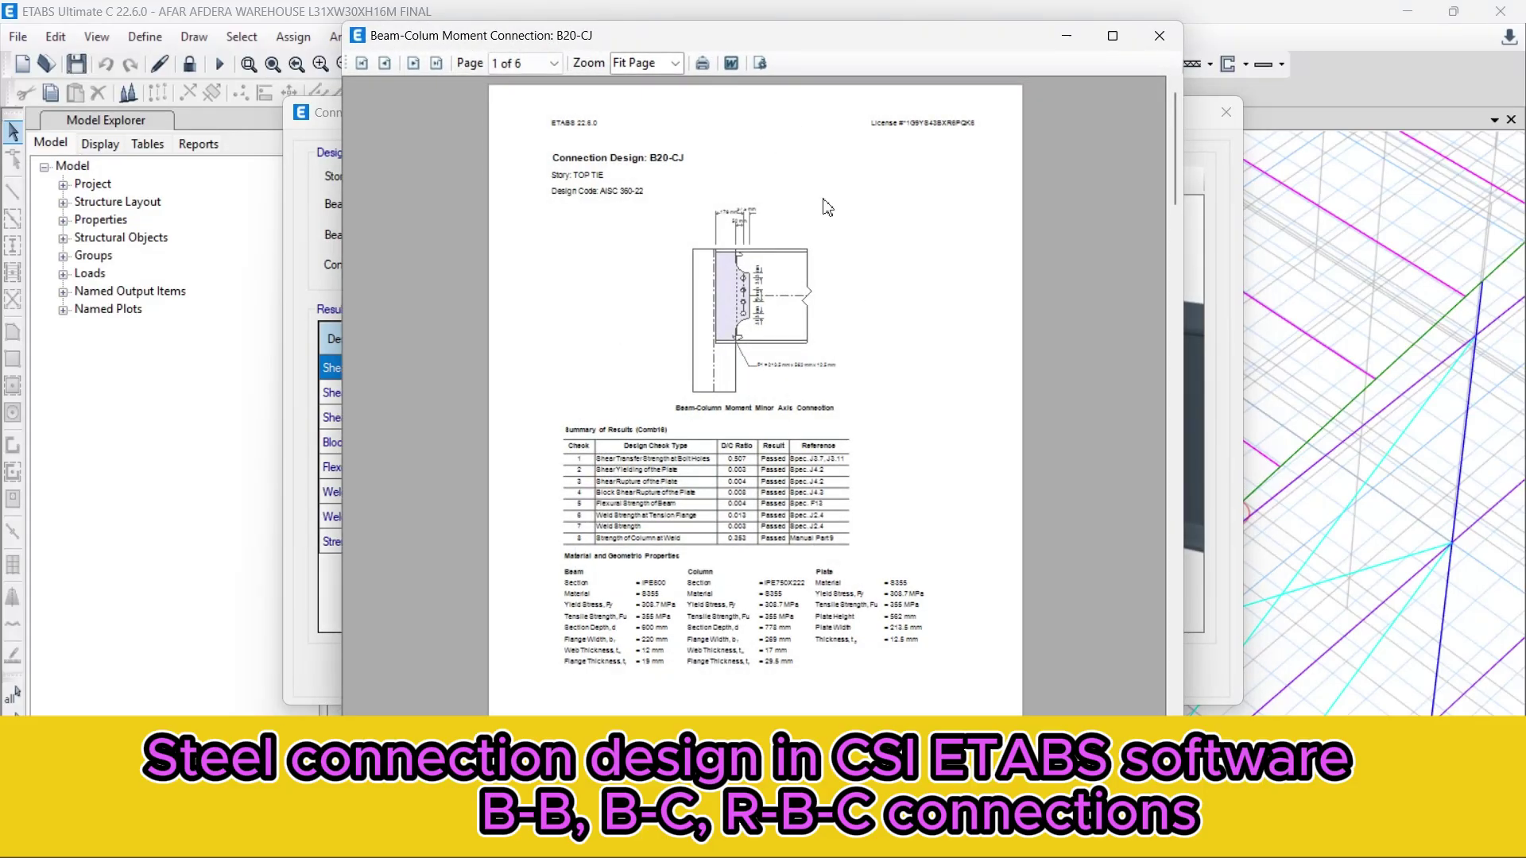
pyautogui.scroll(-2, 753, 326)
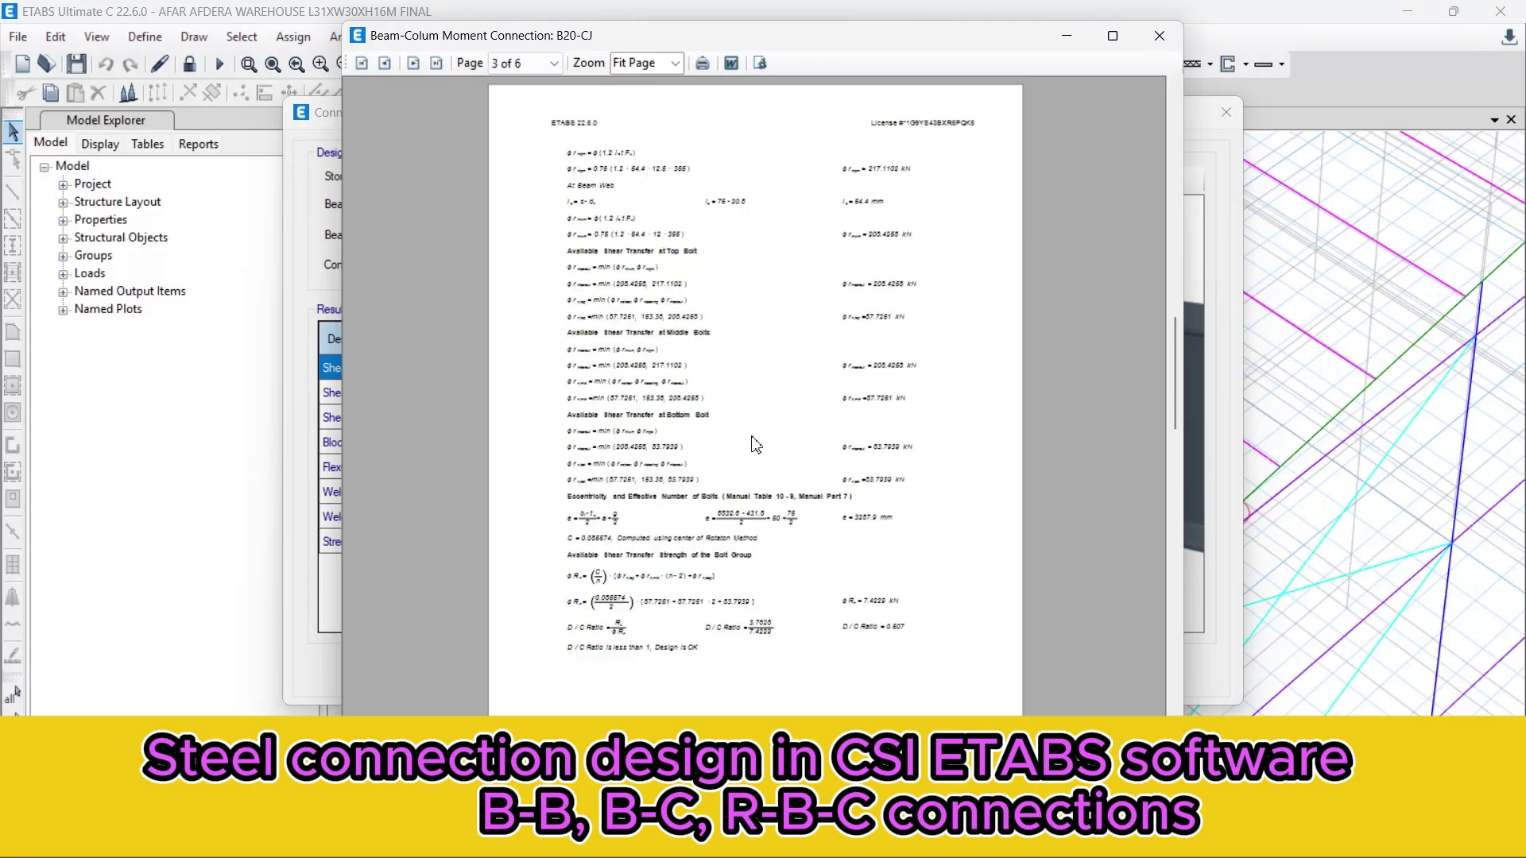
pyautogui.scroll(2, 756, 444)
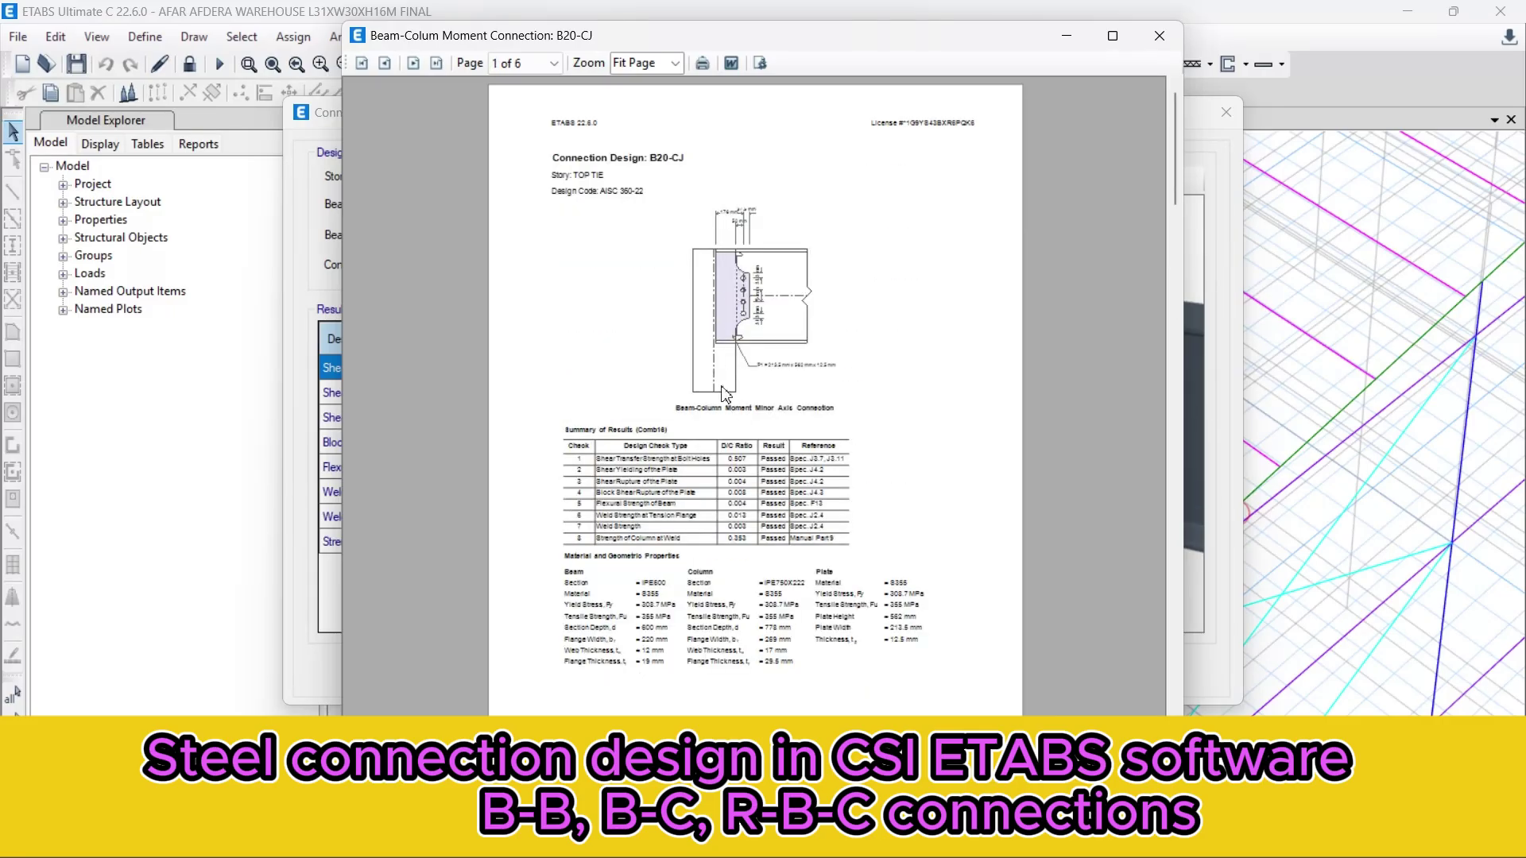
# - Check the Word export and print options of the B20-CJ report, close it and accept the connection design
pyautogui.click(731, 62)
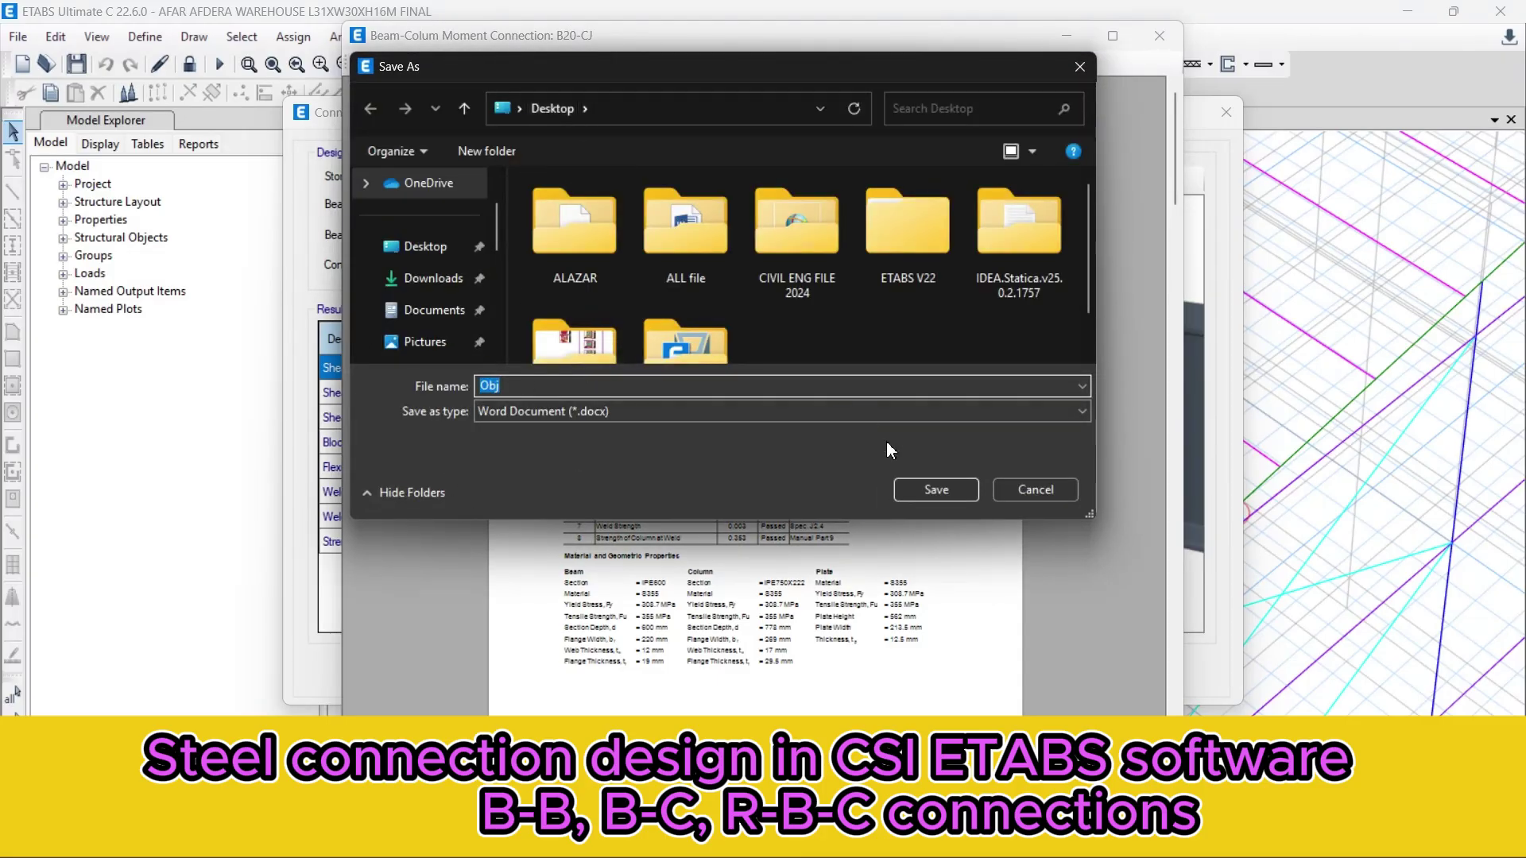
pyautogui.click(917, 490)
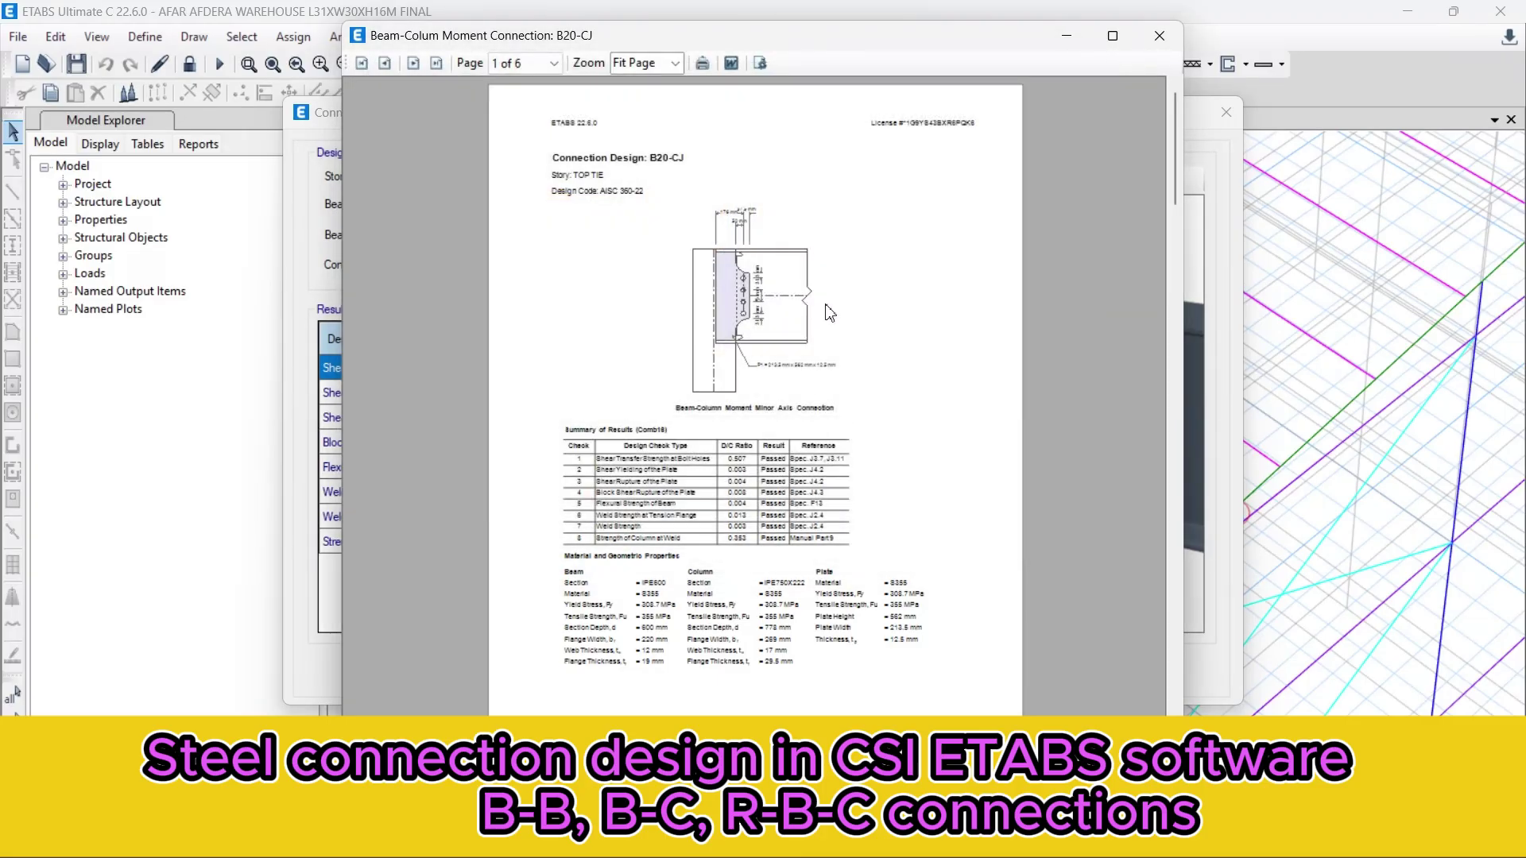
pyautogui.click(702, 63)
pyautogui.click(853, 474)
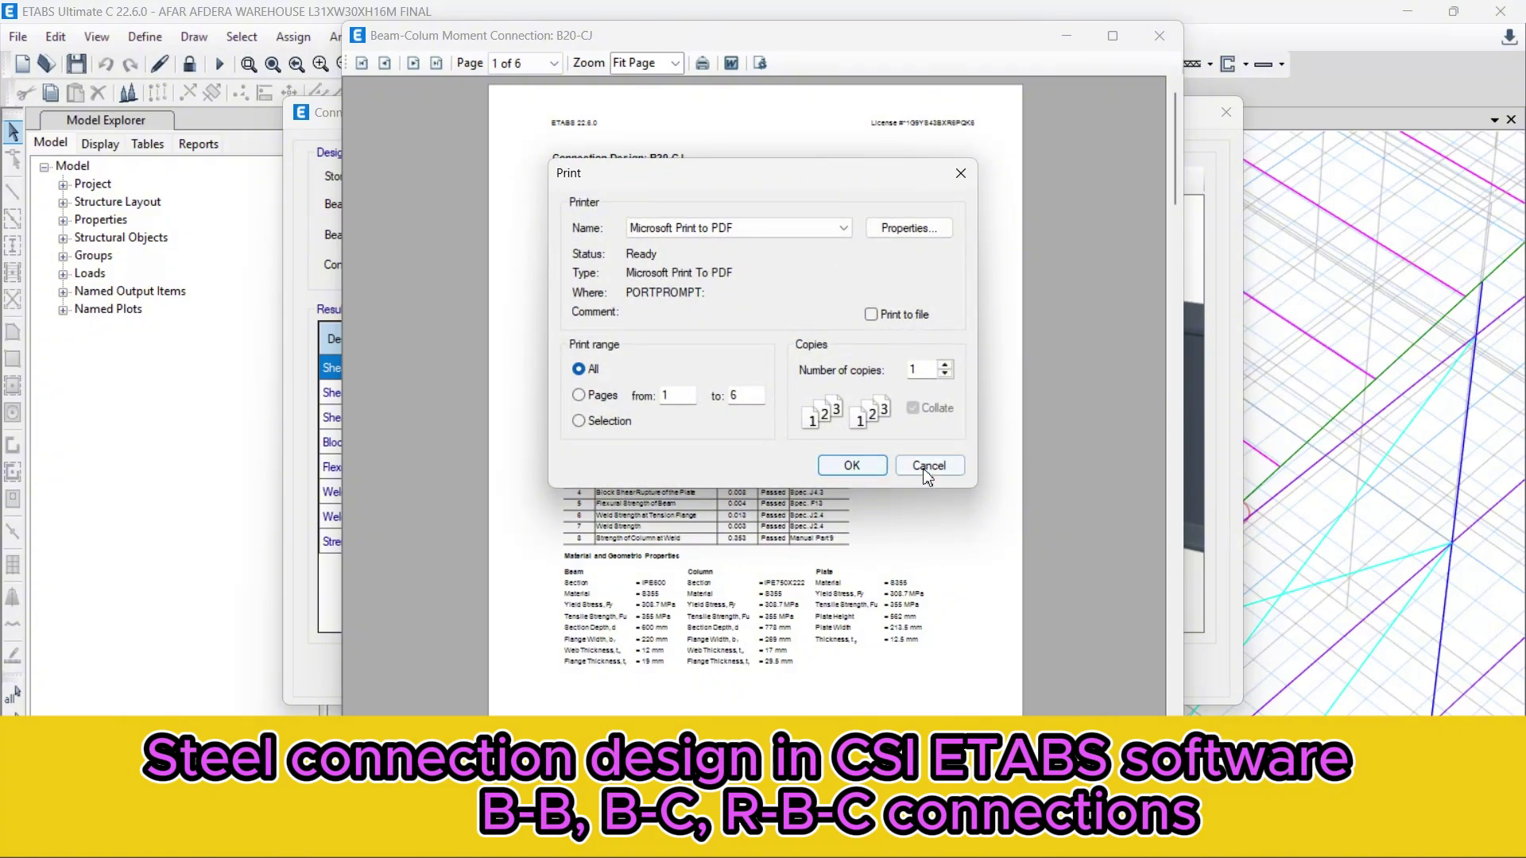
pyautogui.click(1159, 46)
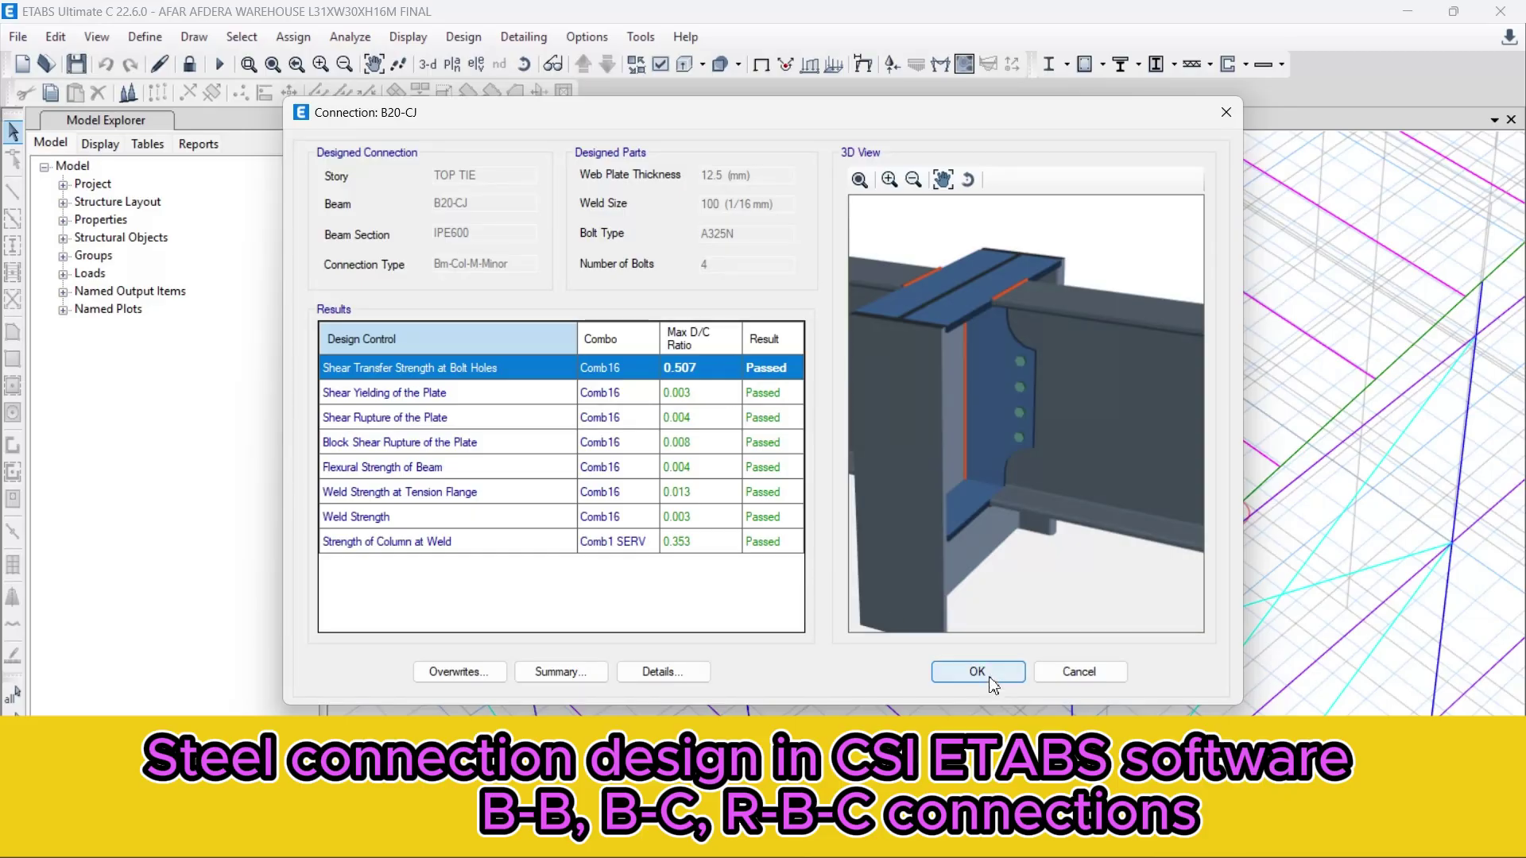
pyautogui.click(977, 673)
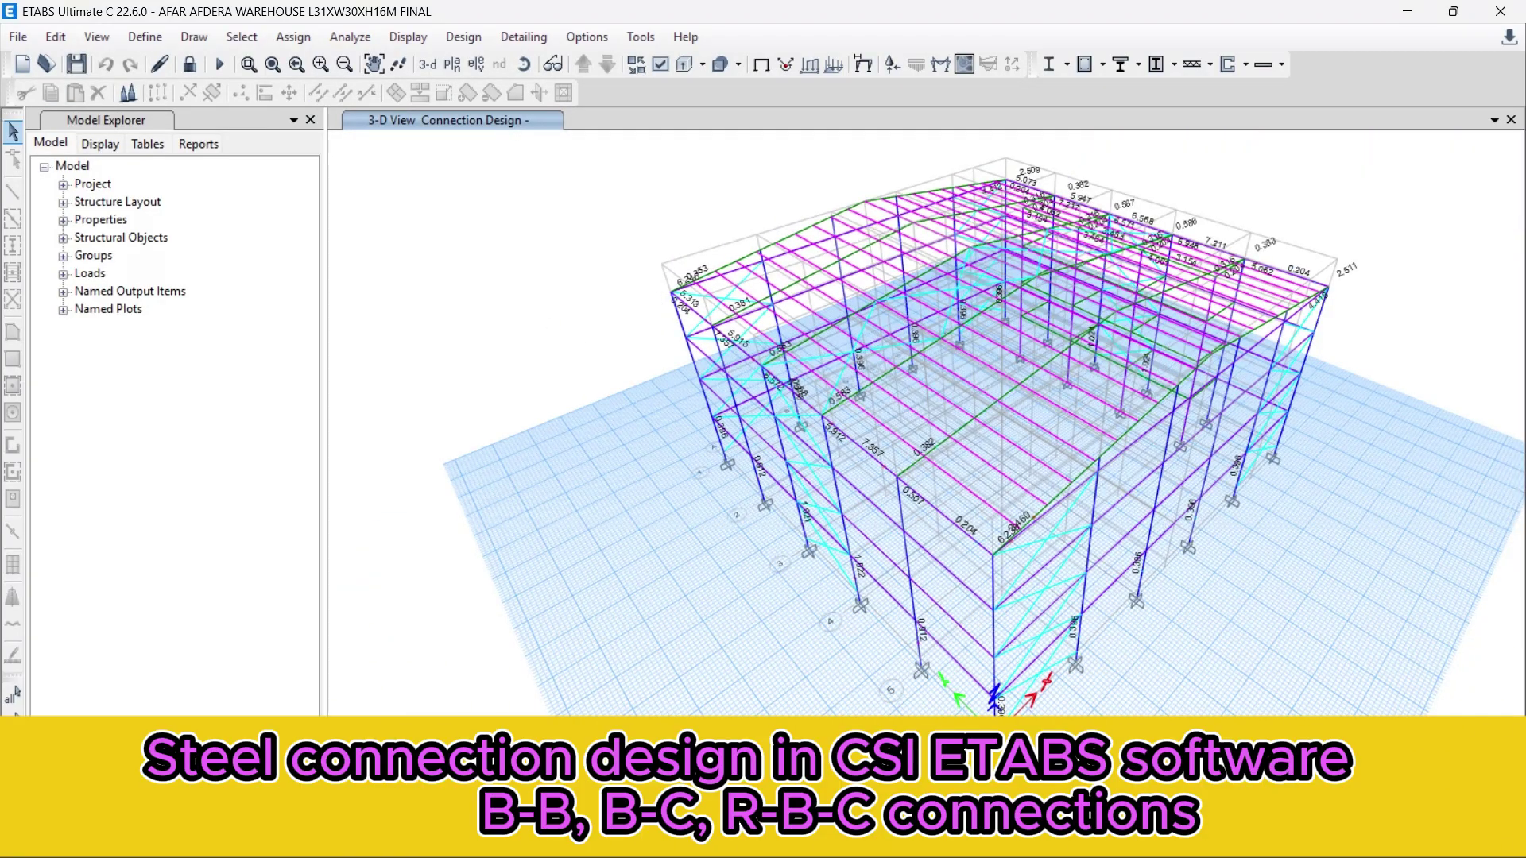
# - Open the design results of column base plate connection C4-BP near grid line 5
pyautogui.scroll(3, 821, 634)
pyautogui.scroll(-5, 820, 635)
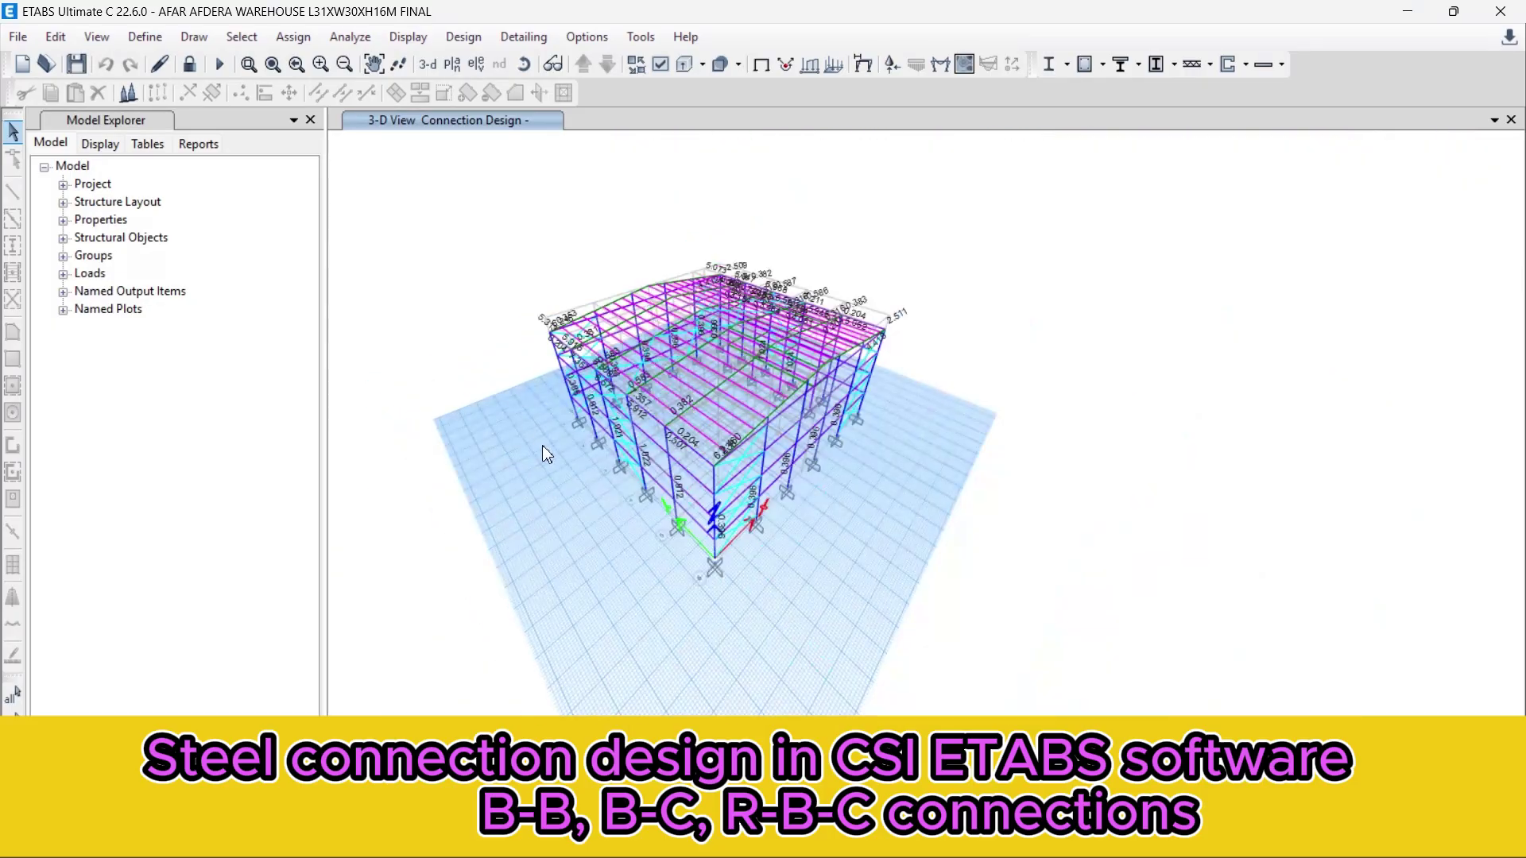
pyautogui.scroll(8, 649, 417)
pyautogui.scroll(-5, 649, 417)
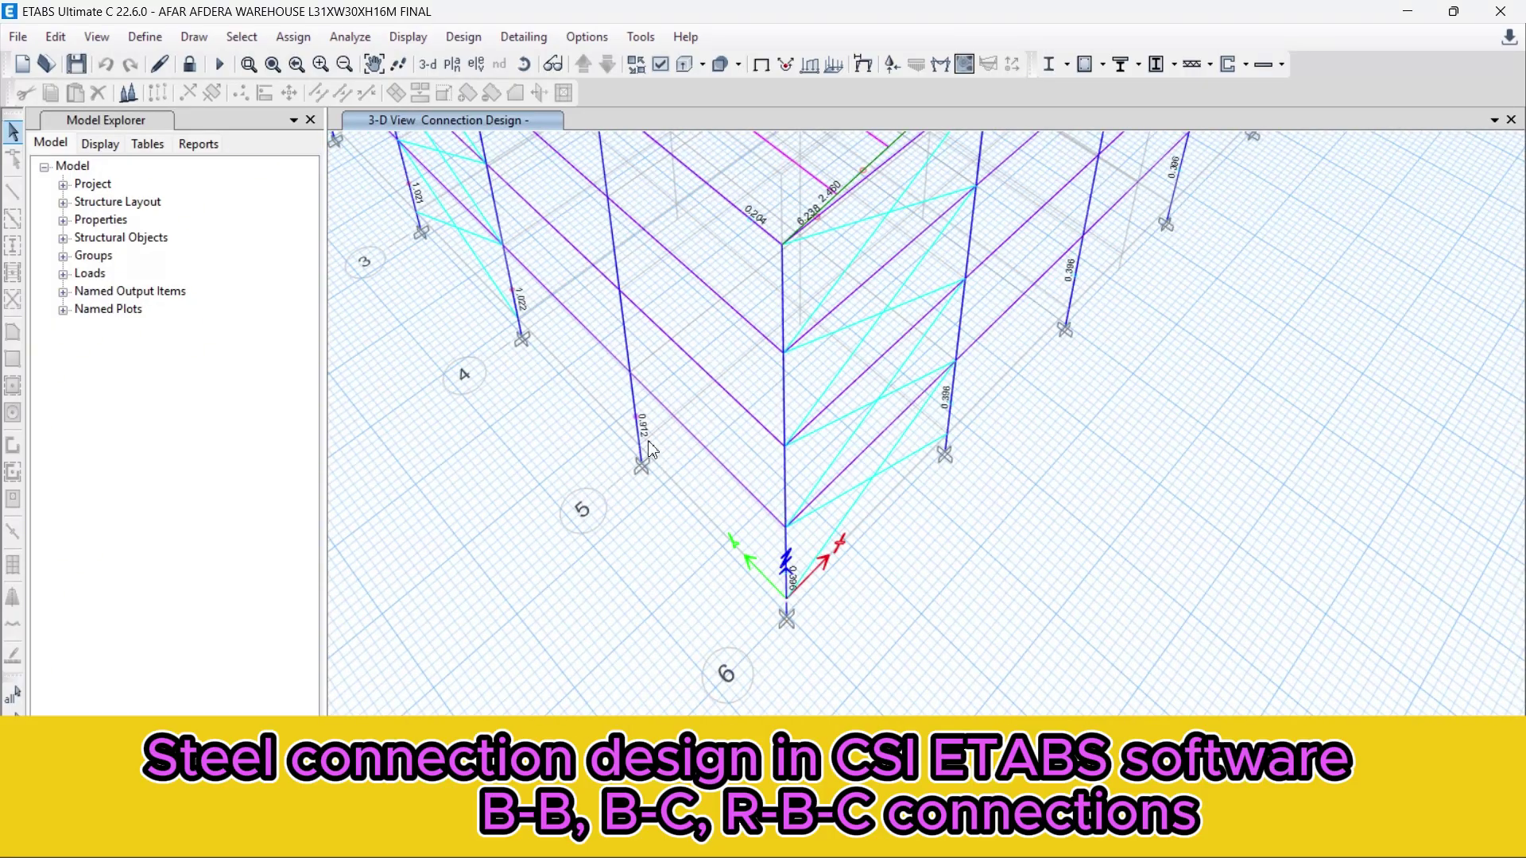
pyautogui.scroll(8, 650, 433)
pyautogui.rightClick(651, 410)
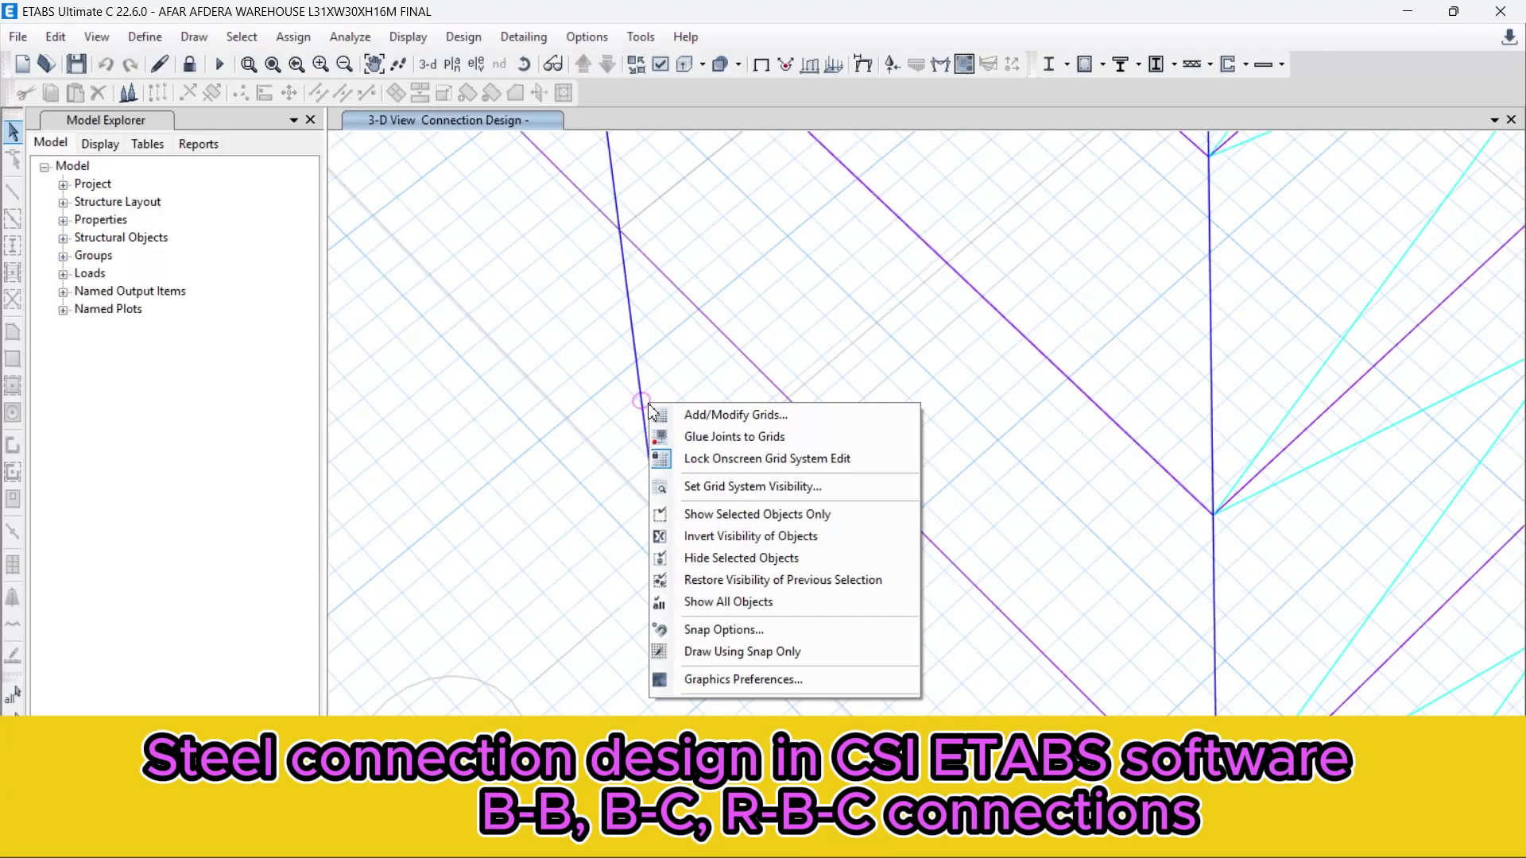
pyautogui.click(646, 404)
pyautogui.rightClick(647, 404)
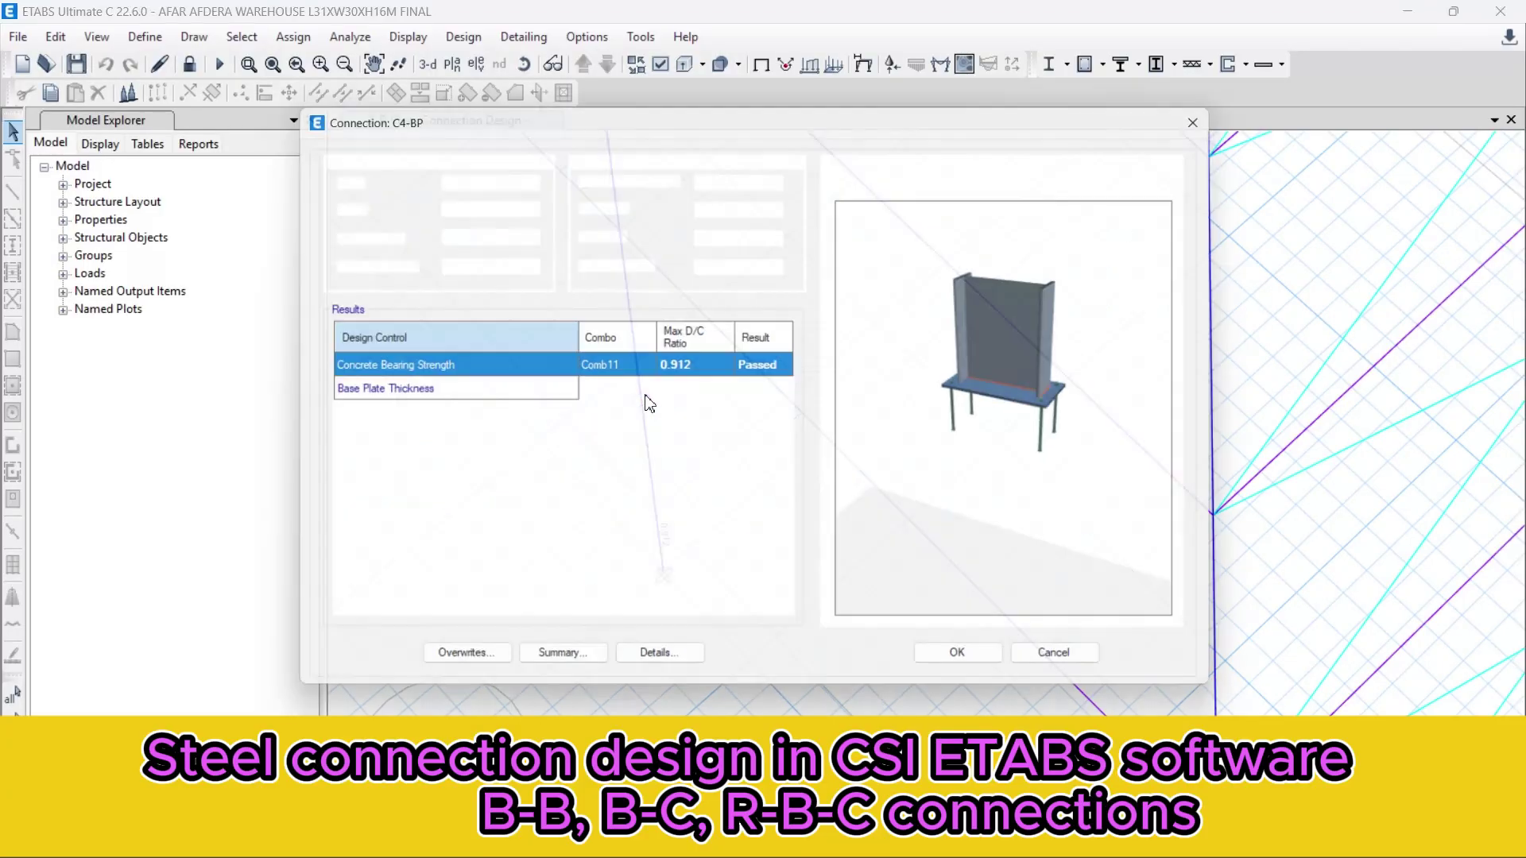
# - Inspect the base plate, weld and anchor bolts of connection C4-BP in 3D alongside its design controls
pyautogui.scroll(3, 1066, 389)
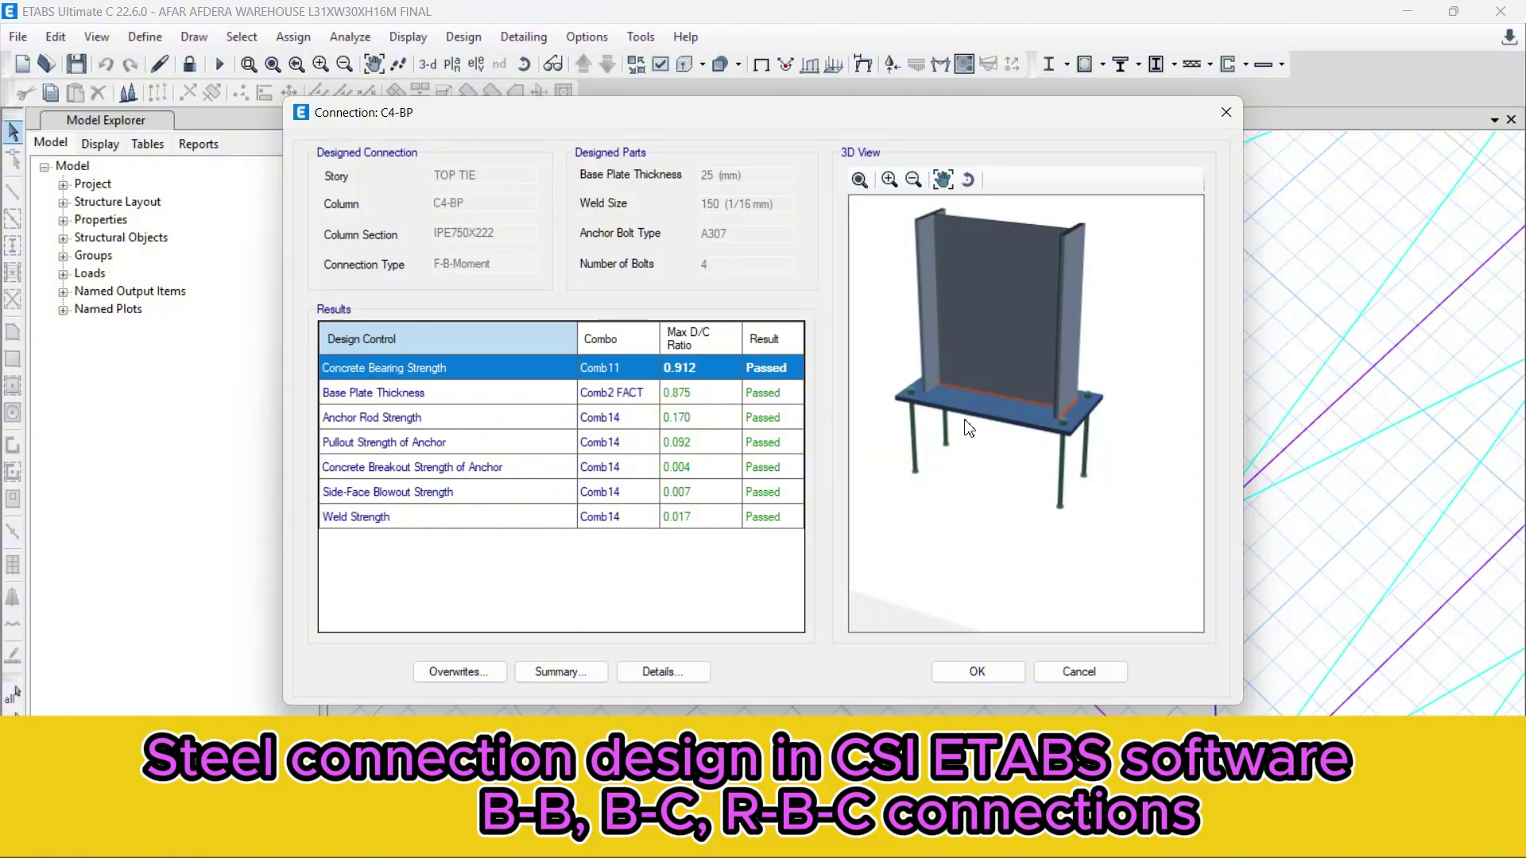
pyautogui.scroll(5, 906, 429)
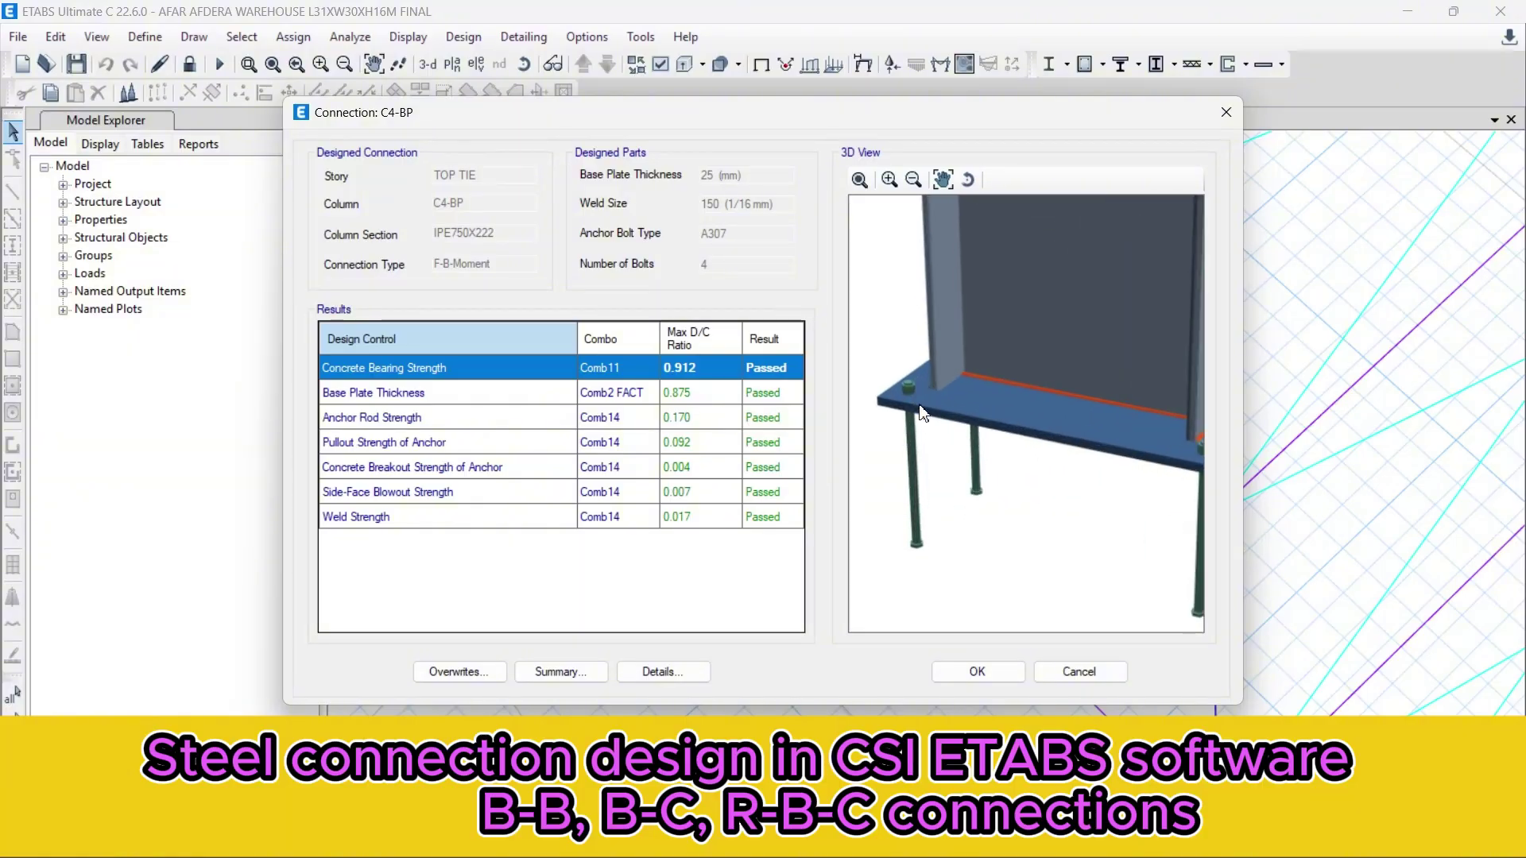
pyautogui.scroll(-5, 906, 427)
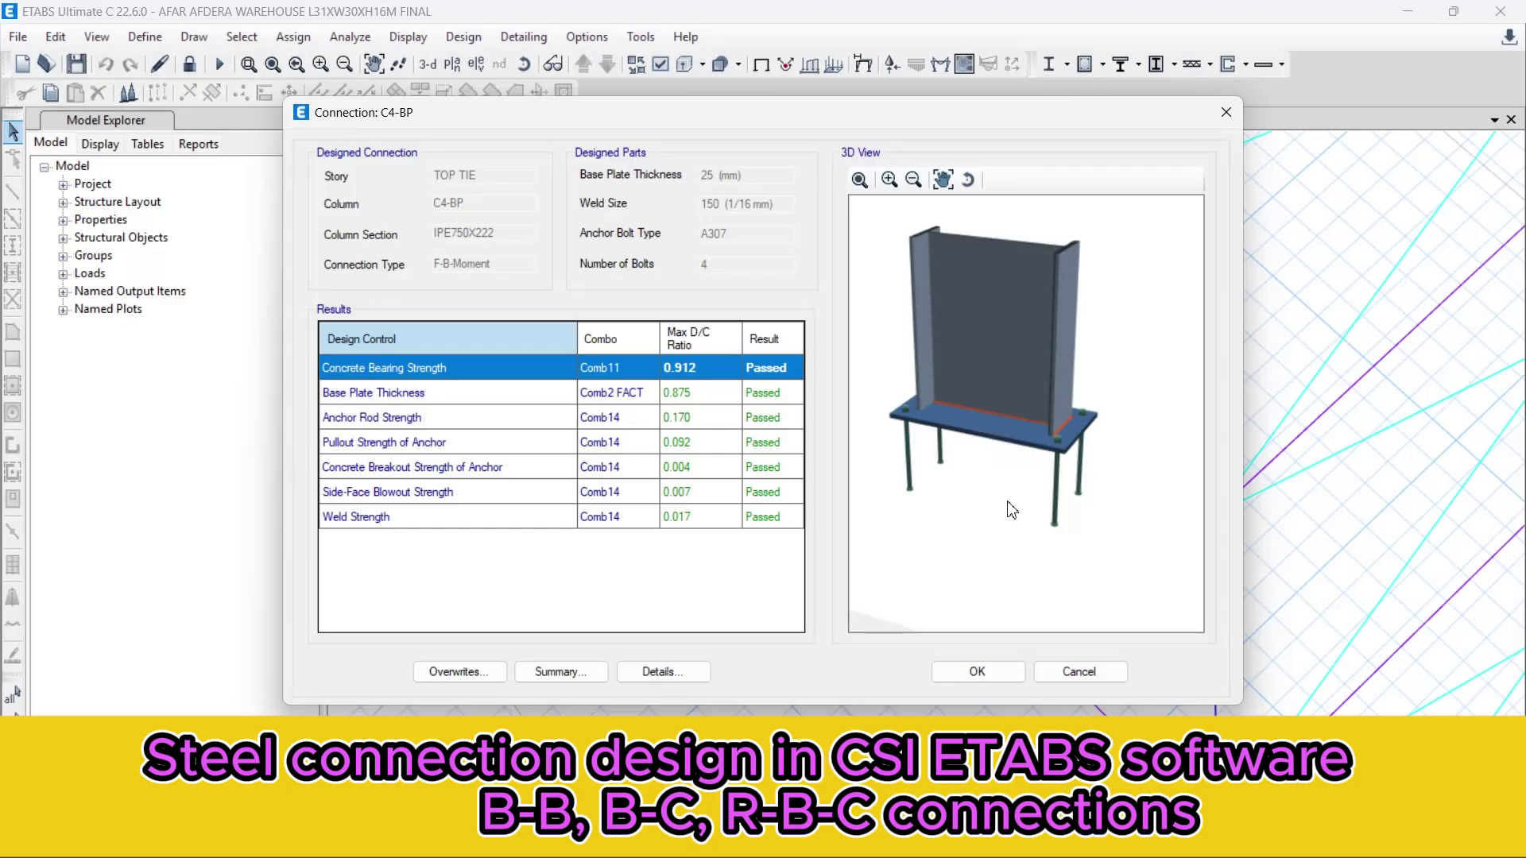
pyautogui.scroll(2, 1011, 510)
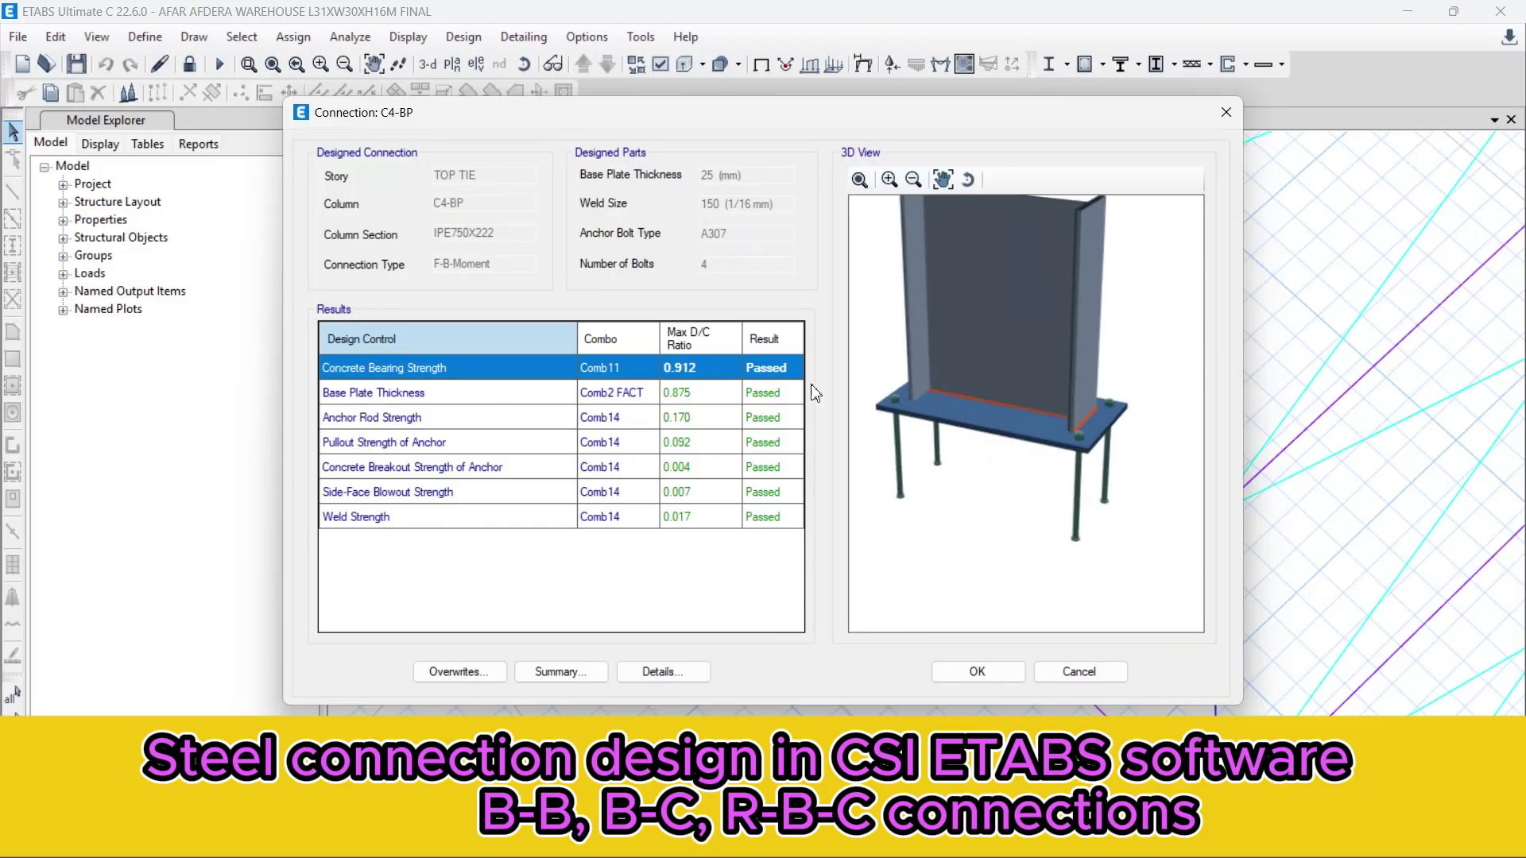
pyautogui.scroll(-2, 1003, 509)
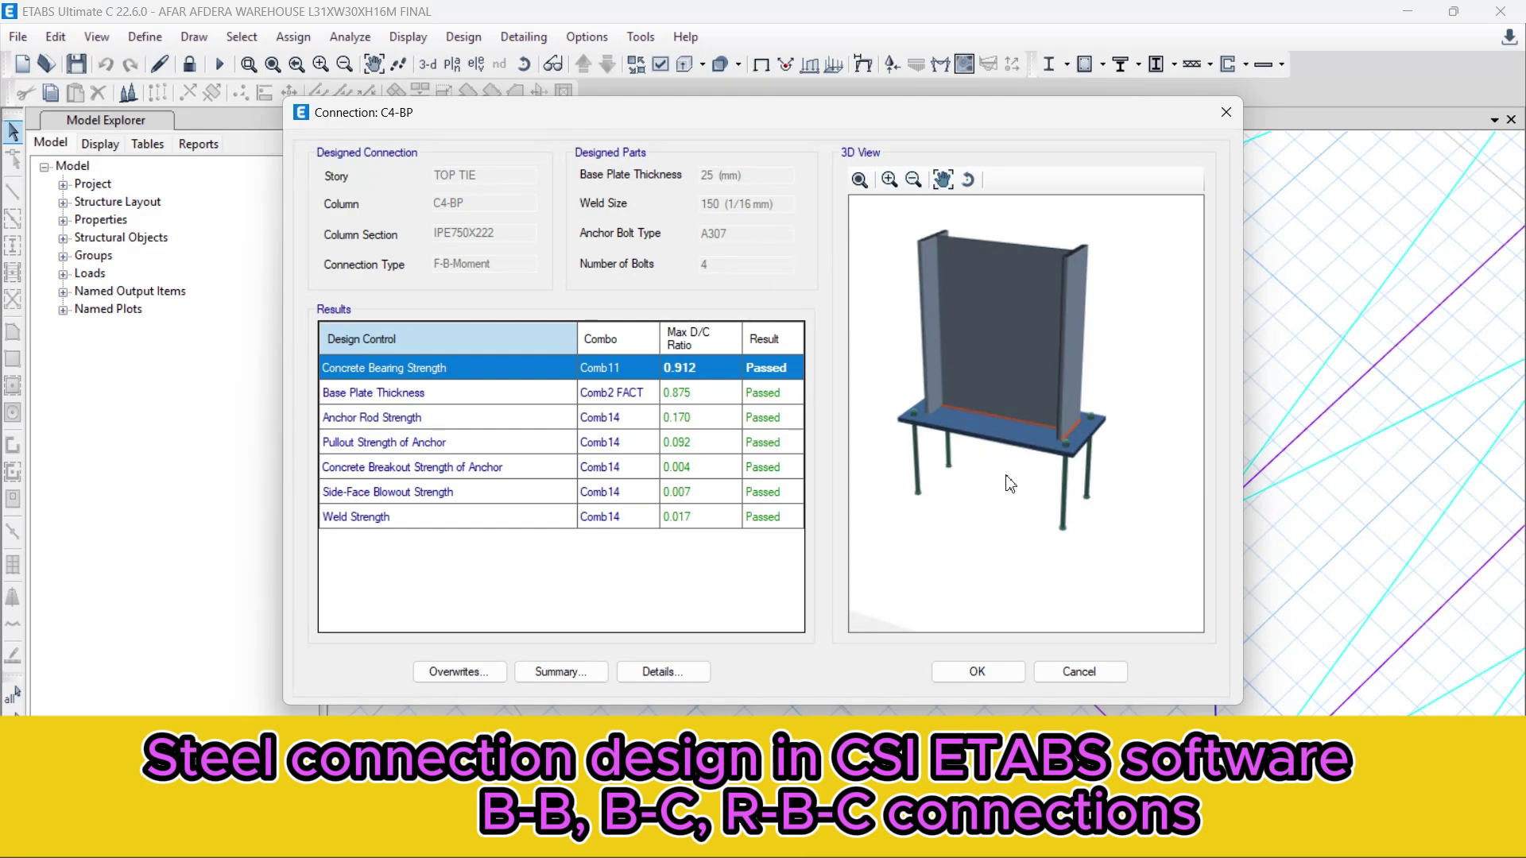